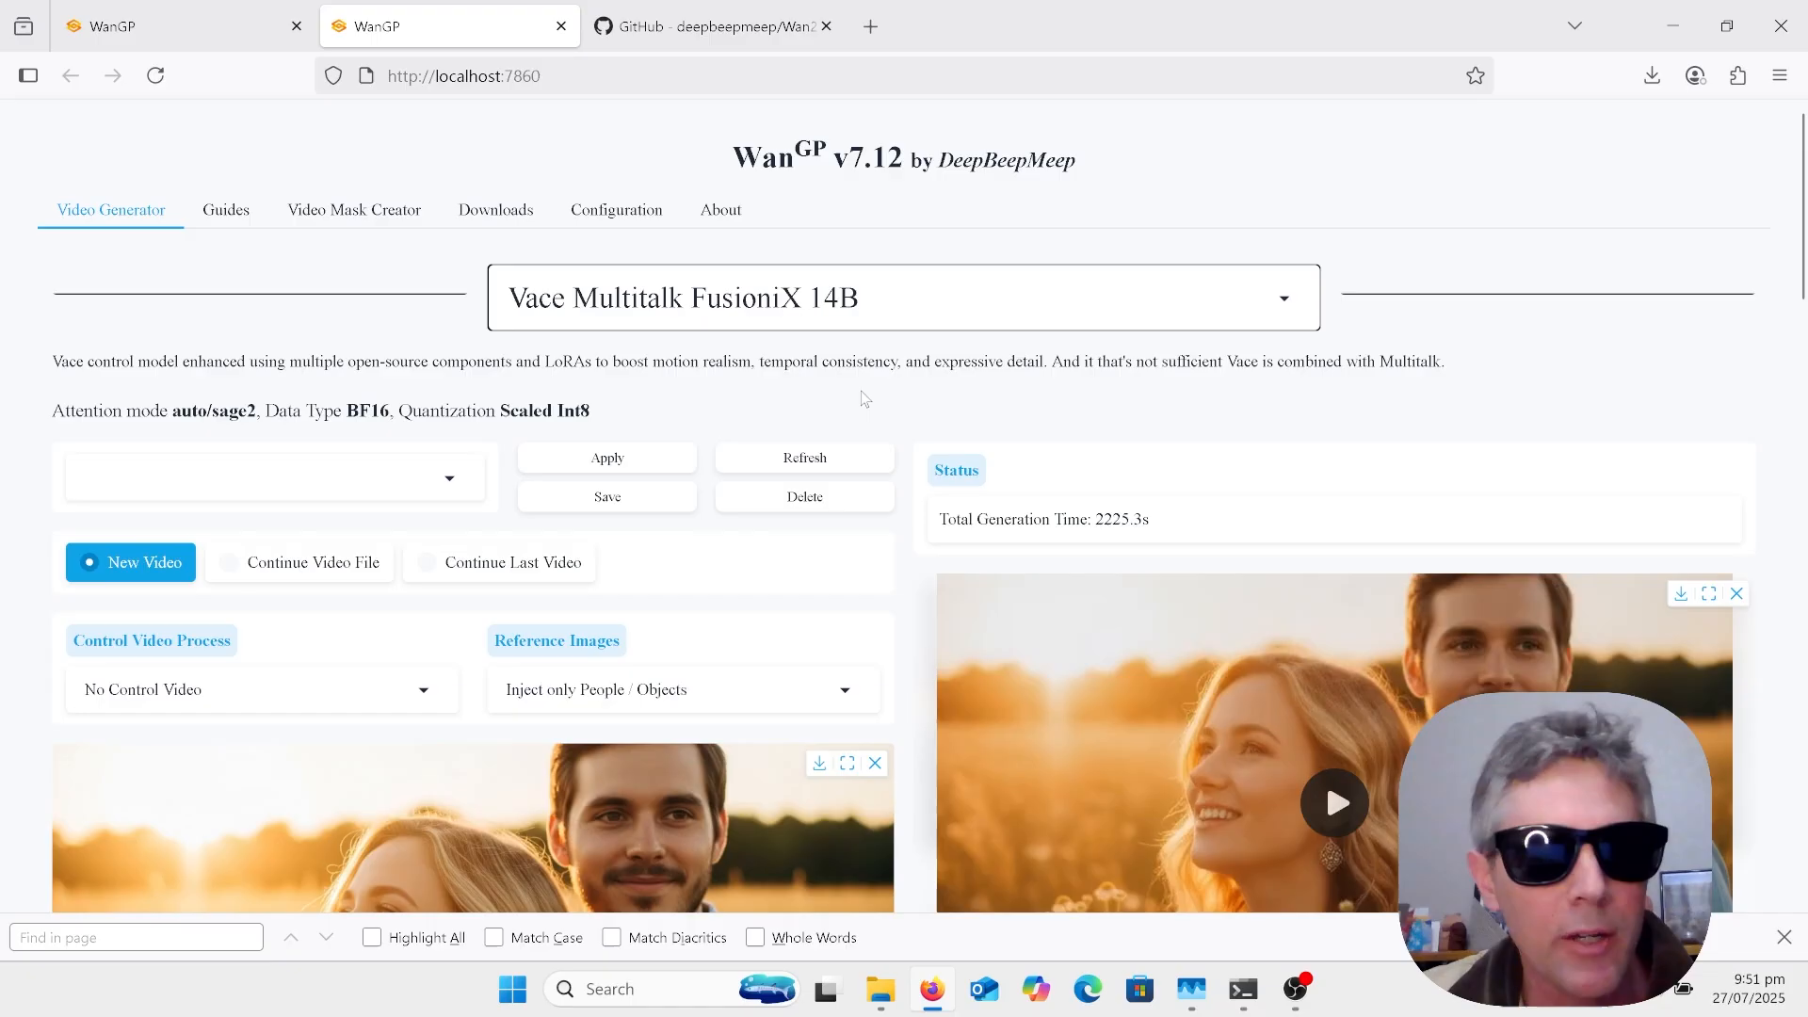
Step: Check the list of available models in the video generator's model selector, keeping Vace Multitalk FusioniX 14B
{"action": "scroll", "coordinate": [865, 400], "scroll_direction": "down", "scroll_amount": 1}
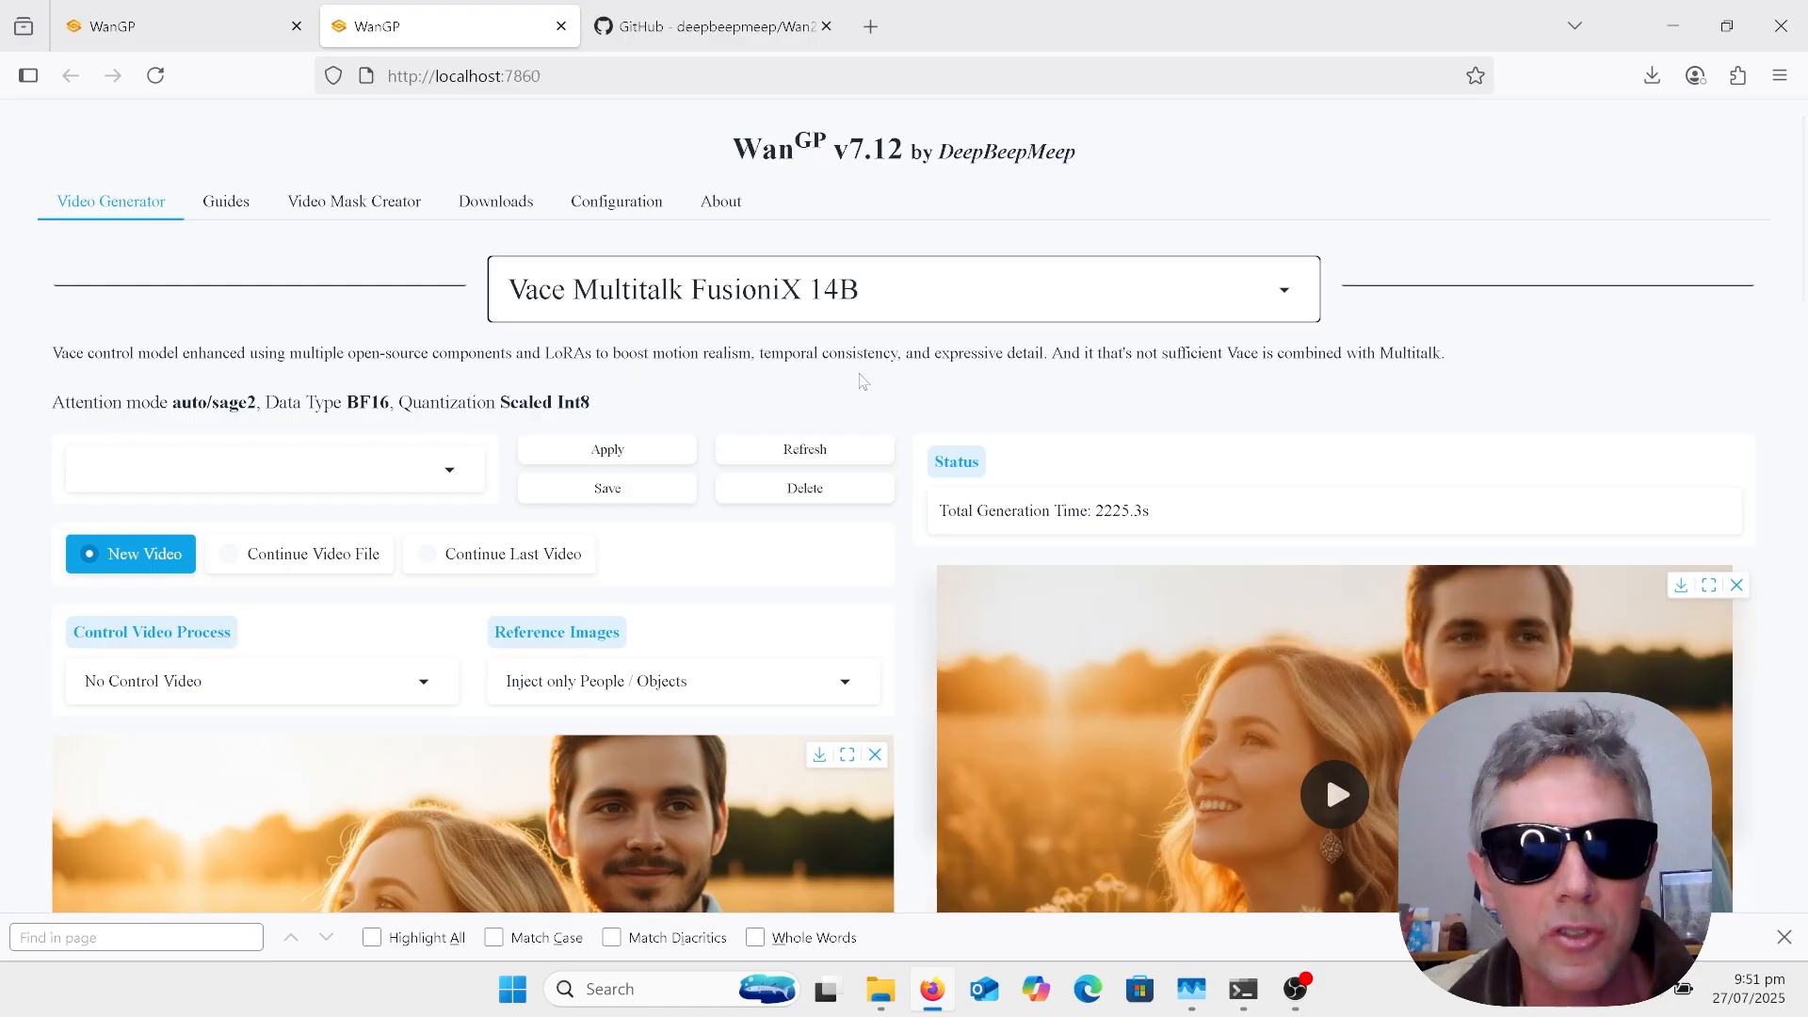
{"action": "left_click", "coordinate": [963, 285]}
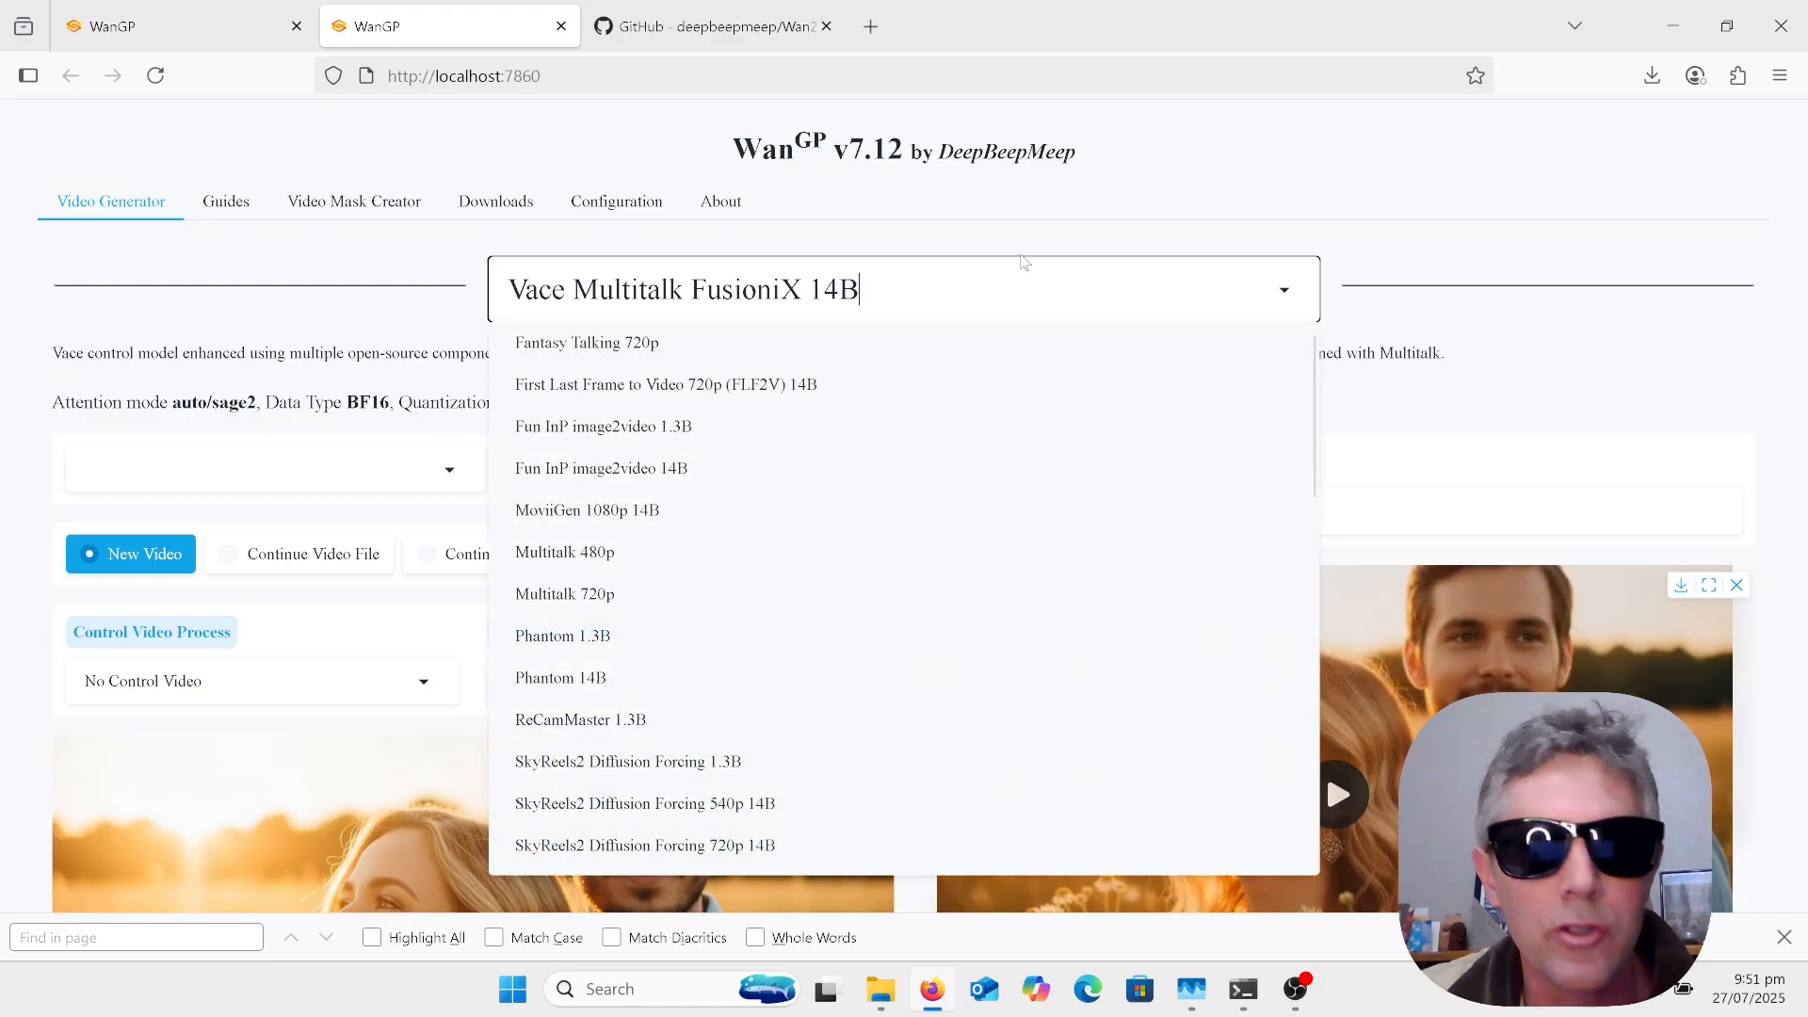
{"action": "left_click", "coordinate": [1129, 212]}
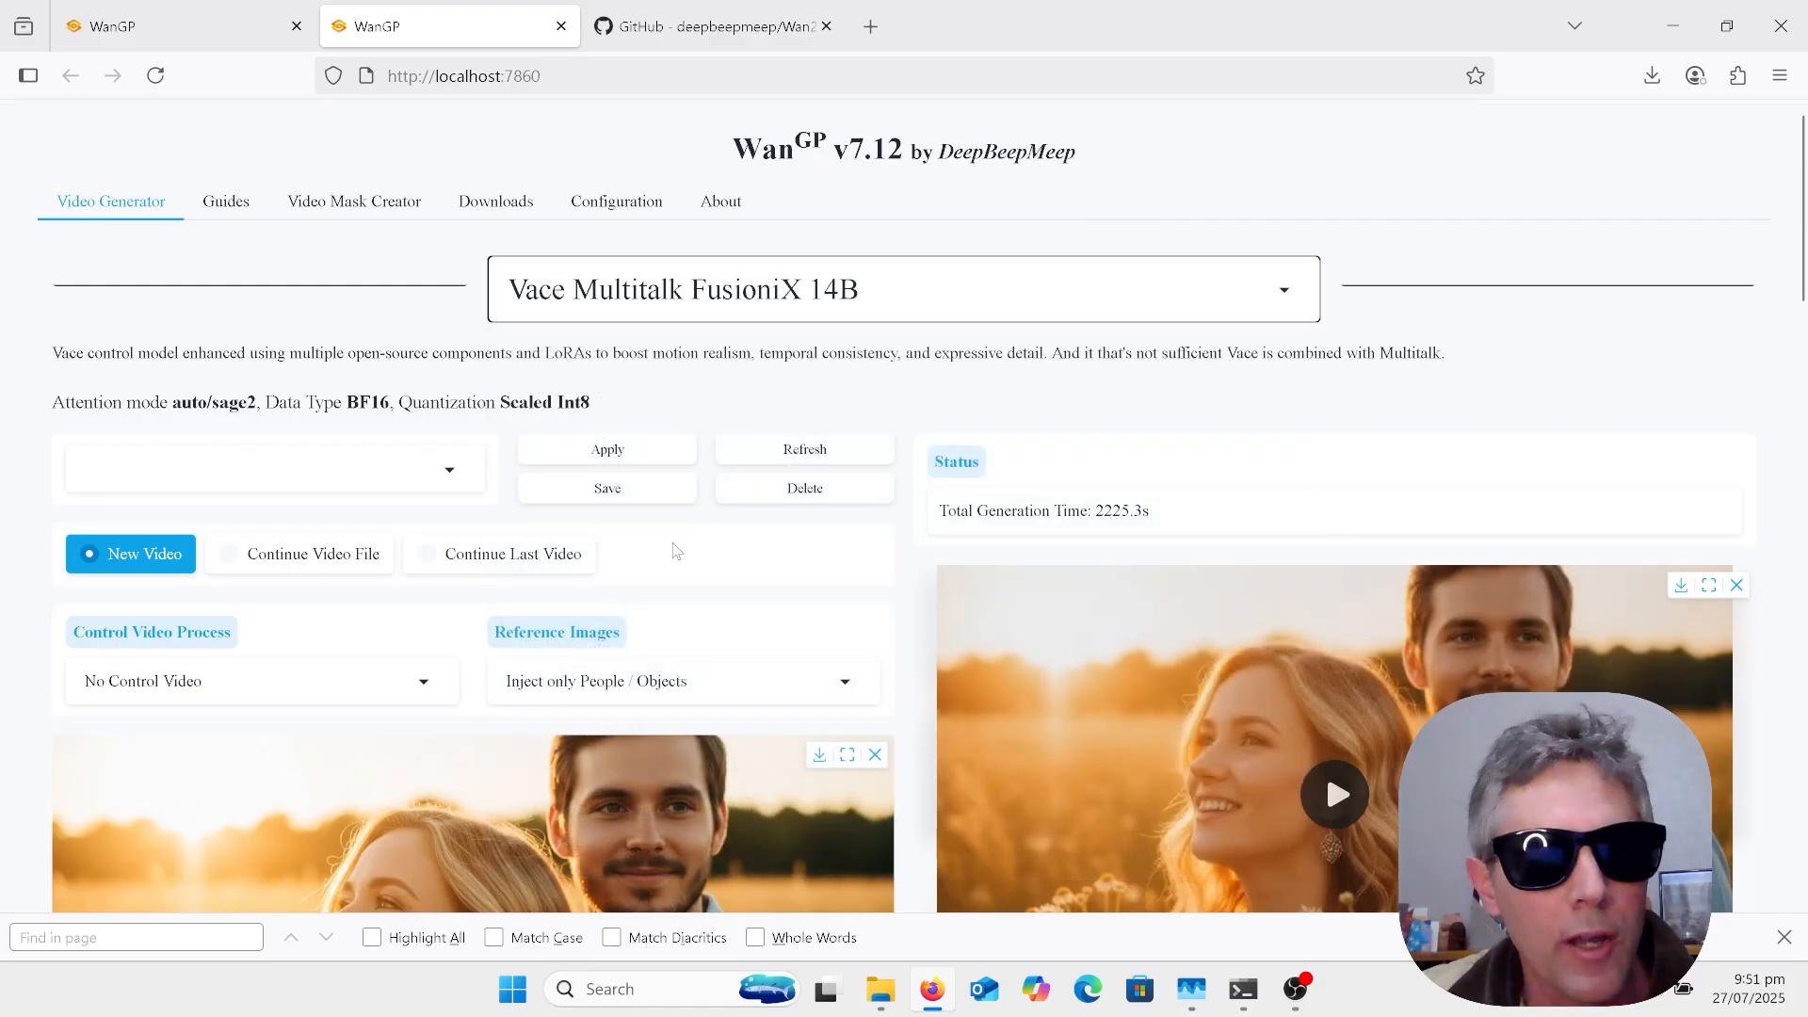
Step: Examine the video generator's reference image, background removal and two-speaker voice settings alongside the generated video
{"action": "scroll", "coordinate": [674, 553], "scroll_direction": "down", "scroll_amount": 2}
{"action": "scroll", "coordinate": [656, 655], "scroll_direction": "down", "scroll_amount": 1}
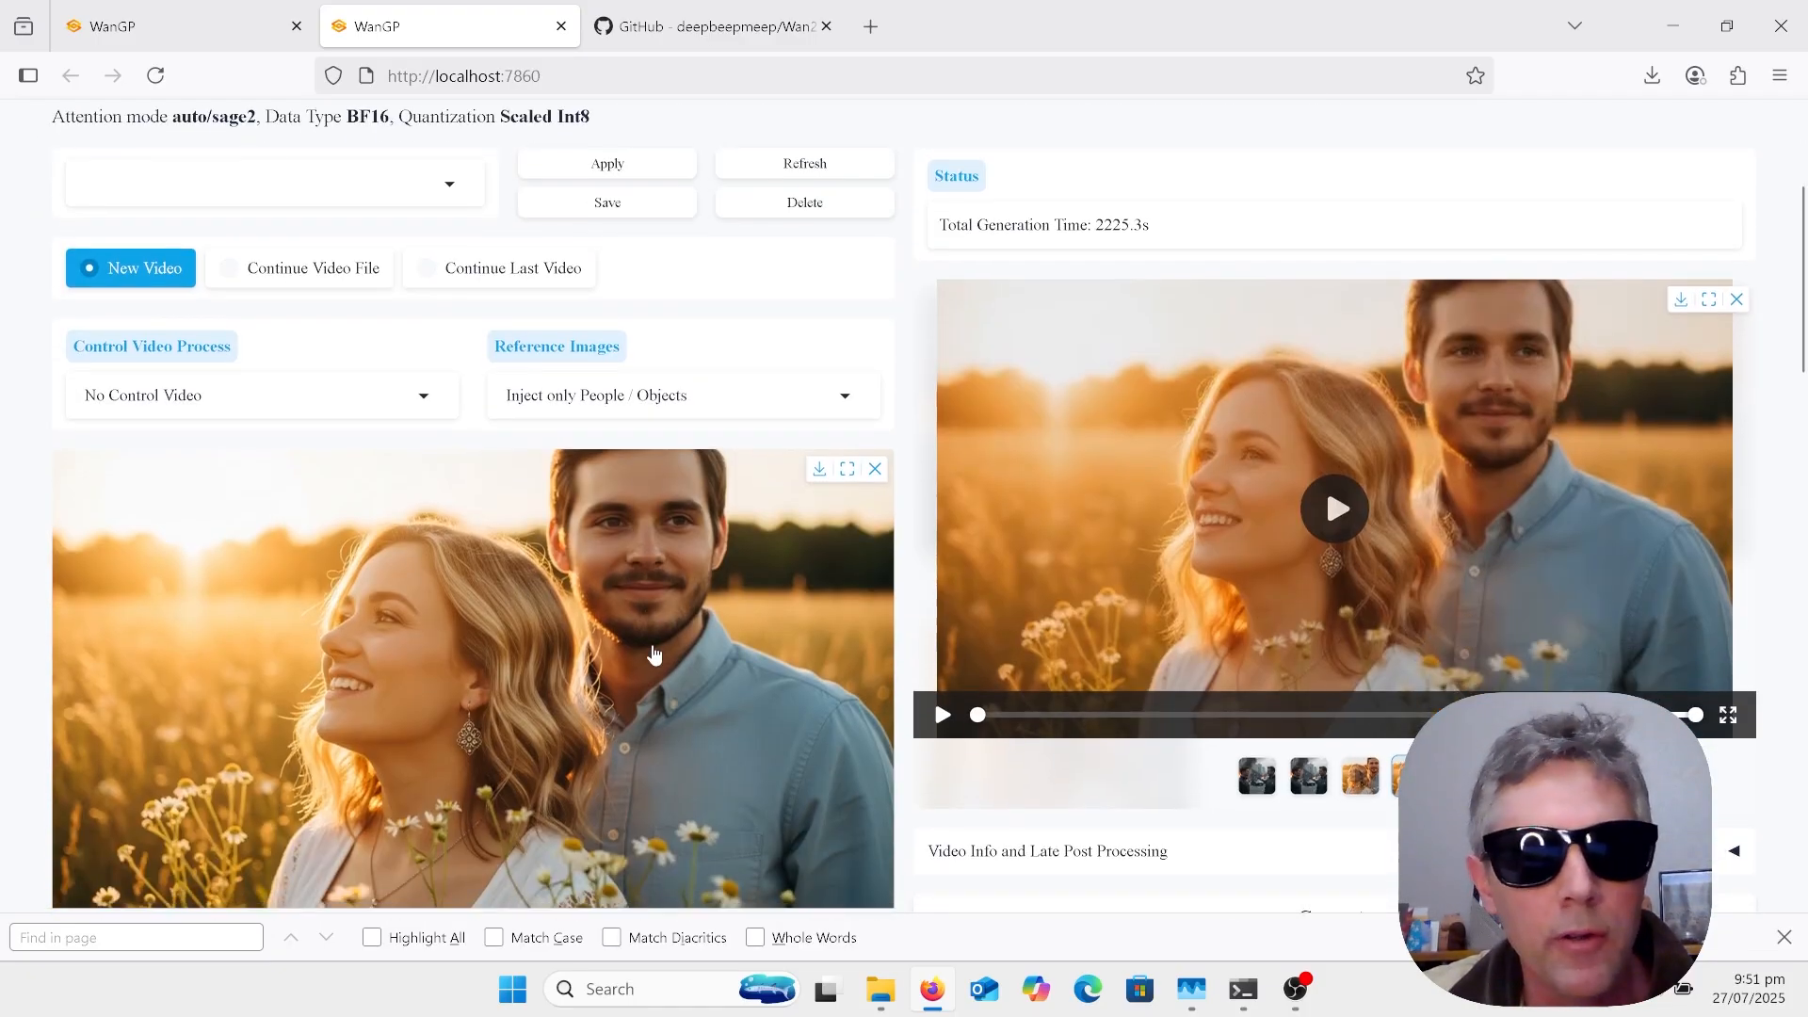
{"action": "scroll", "coordinate": [655, 654], "scroll_direction": "down", "scroll_amount": 1}
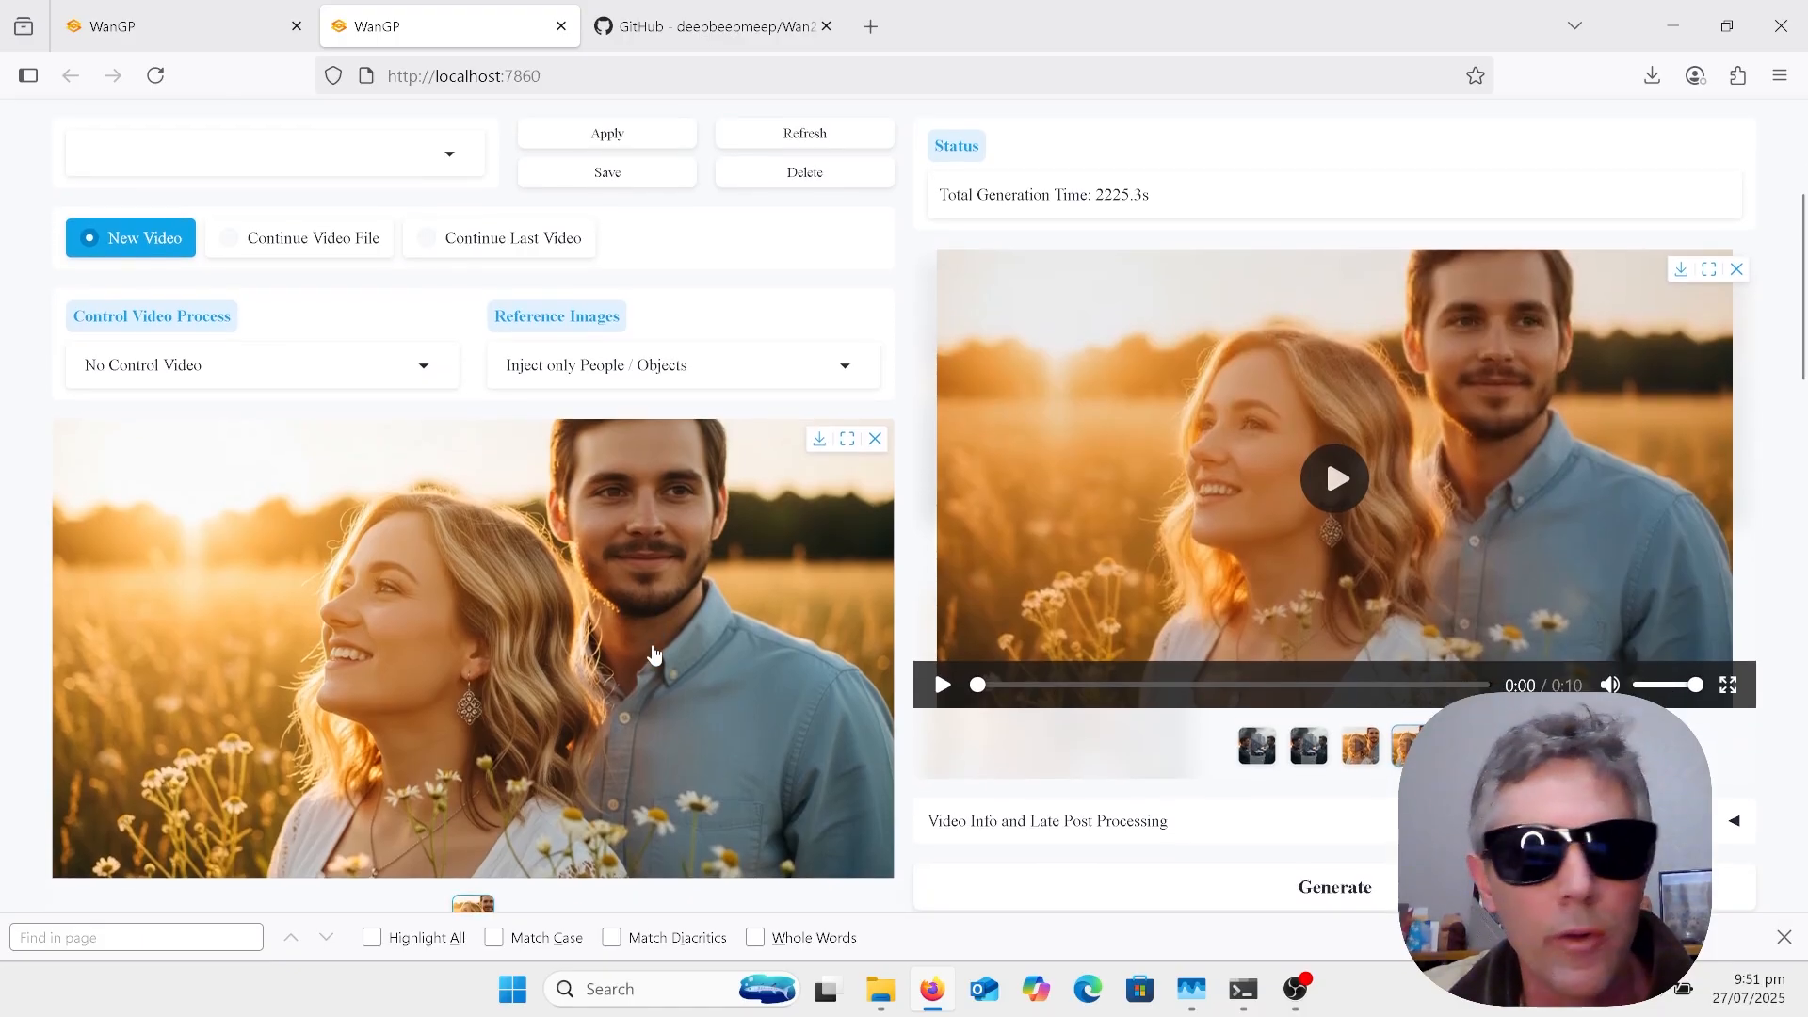
{"action": "scroll", "coordinate": [655, 654], "scroll_direction": "up", "scroll_amount": 3}
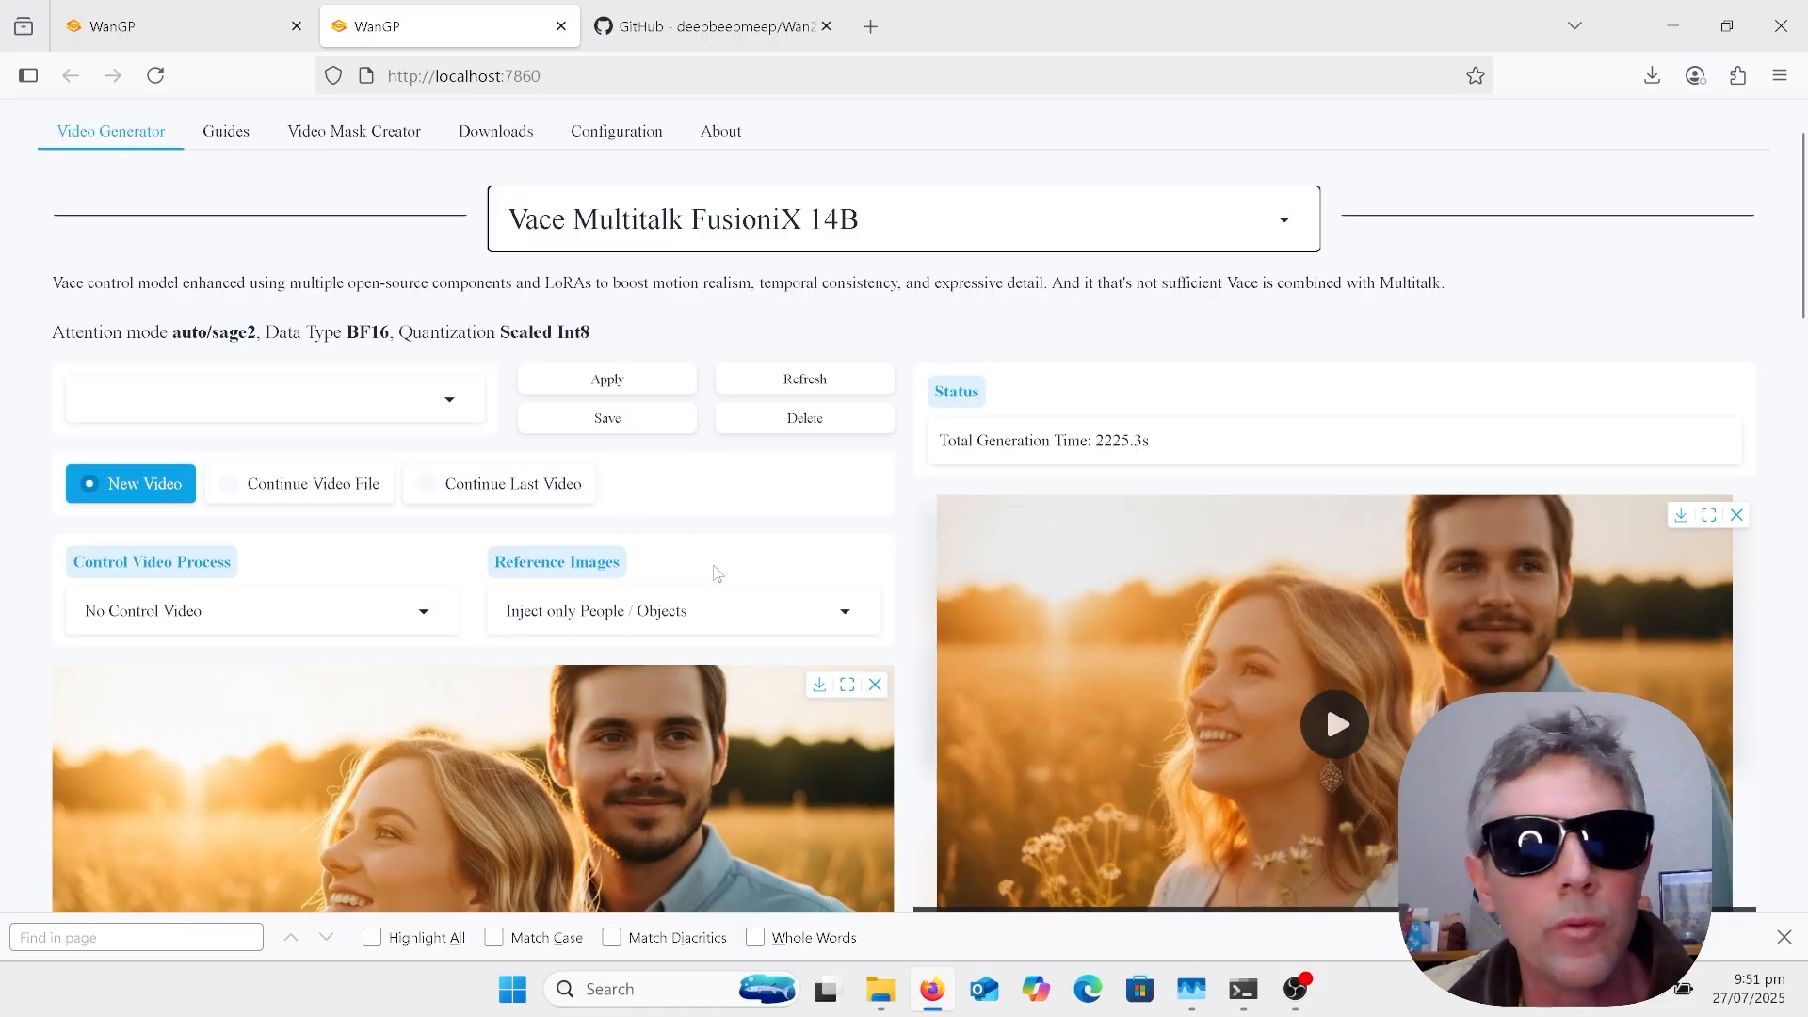
{"action": "scroll", "coordinate": [718, 574], "scroll_direction": "down", "scroll_amount": 1}
{"action": "scroll", "coordinate": [717, 574], "scroll_direction": "down", "scroll_amount": 5}
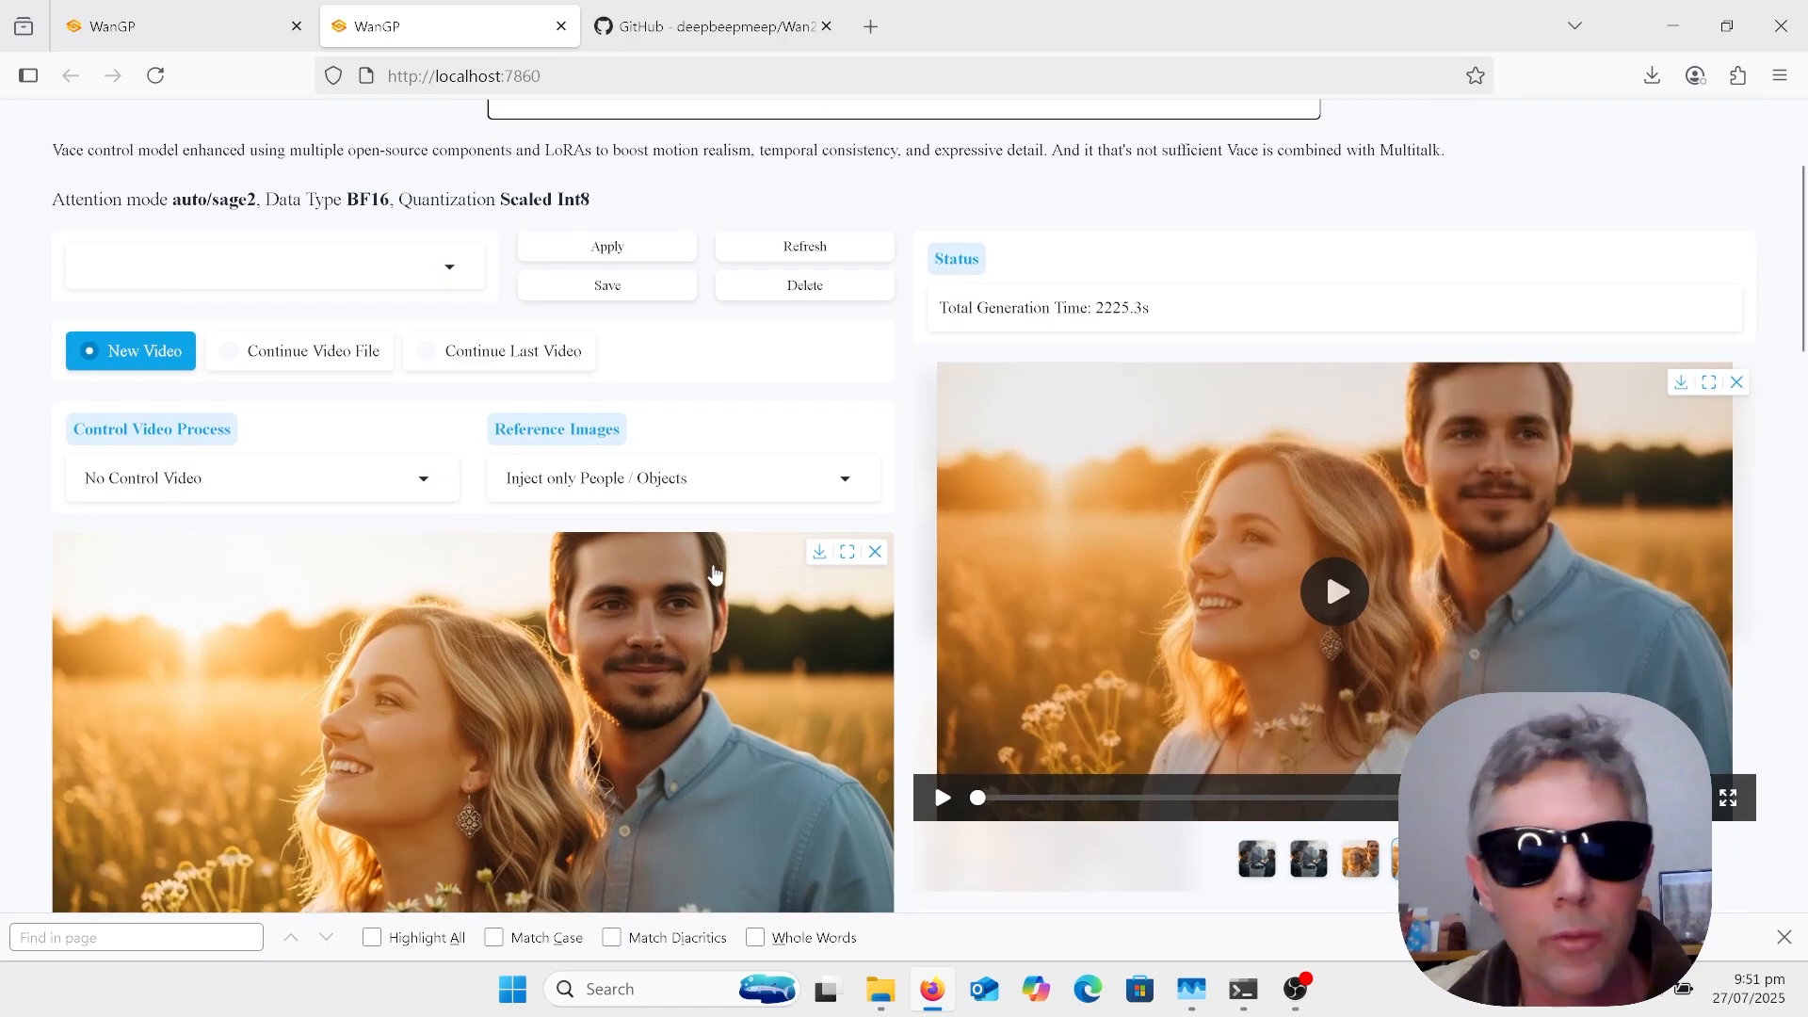
{"action": "scroll", "coordinate": [715, 574], "scroll_direction": "down", "scroll_amount": 6}
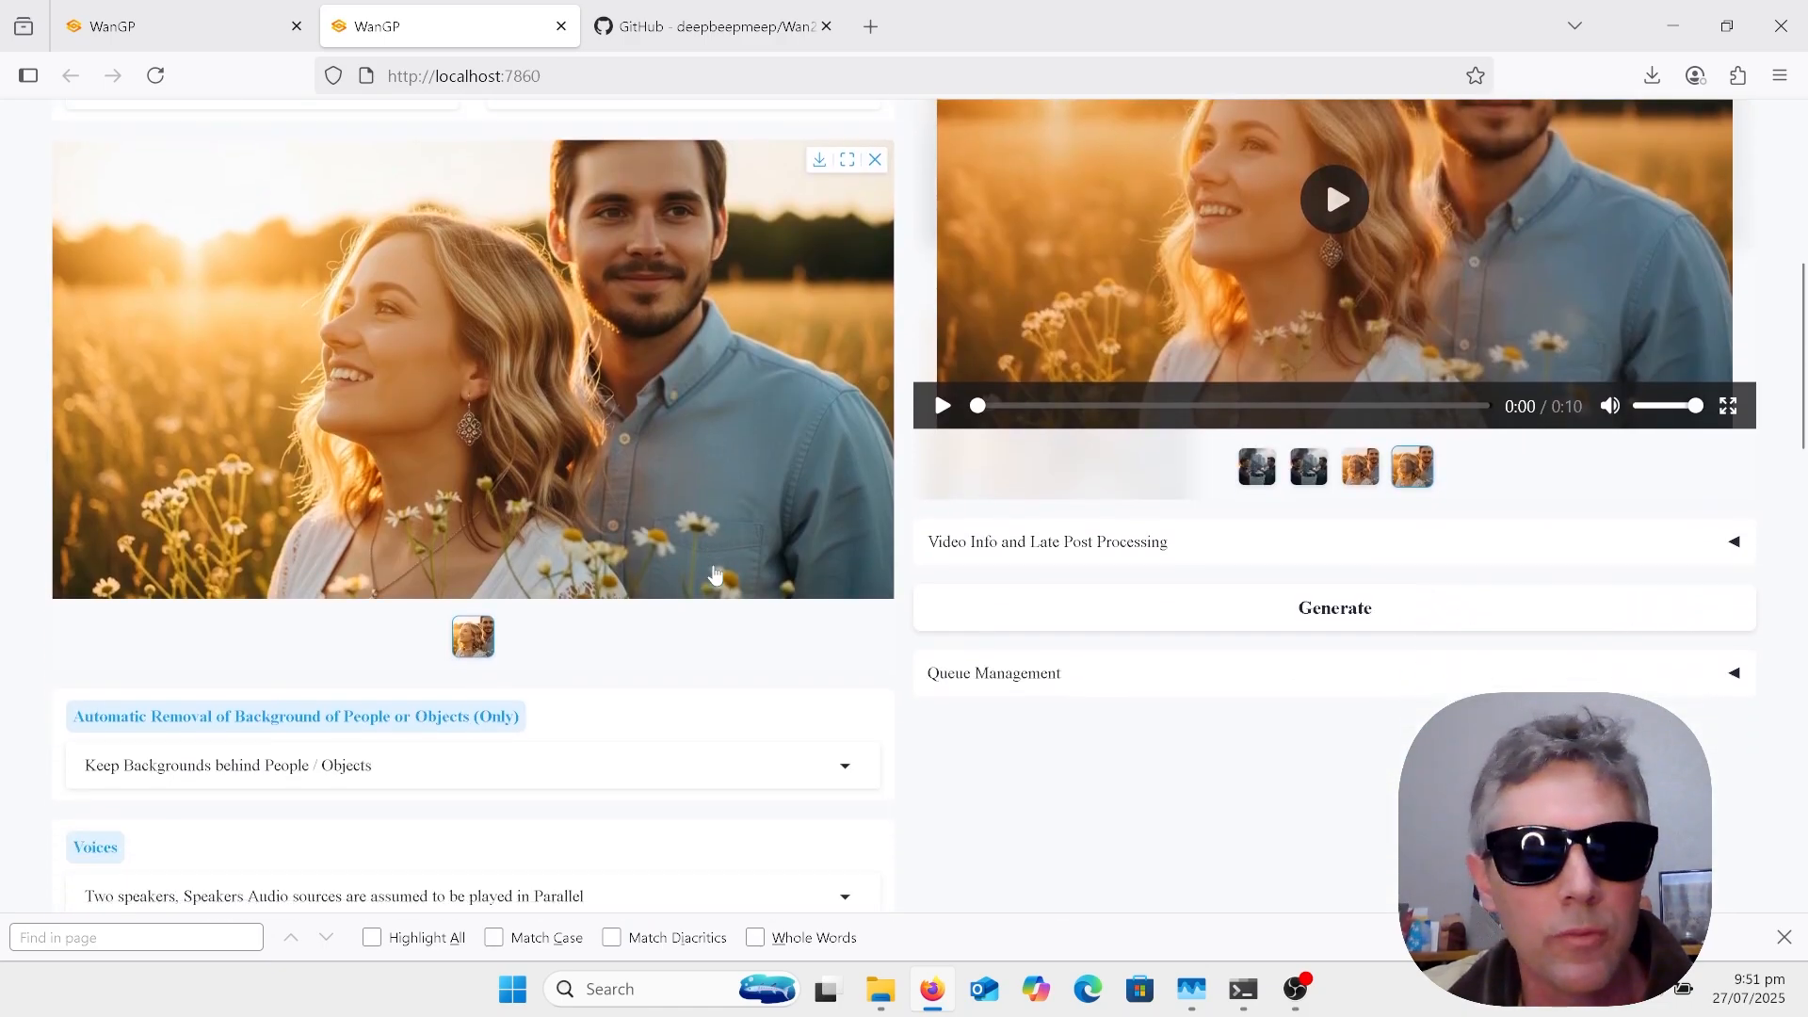
{"action": "scroll", "coordinate": [716, 574], "scroll_direction": "down", "scroll_amount": 10}
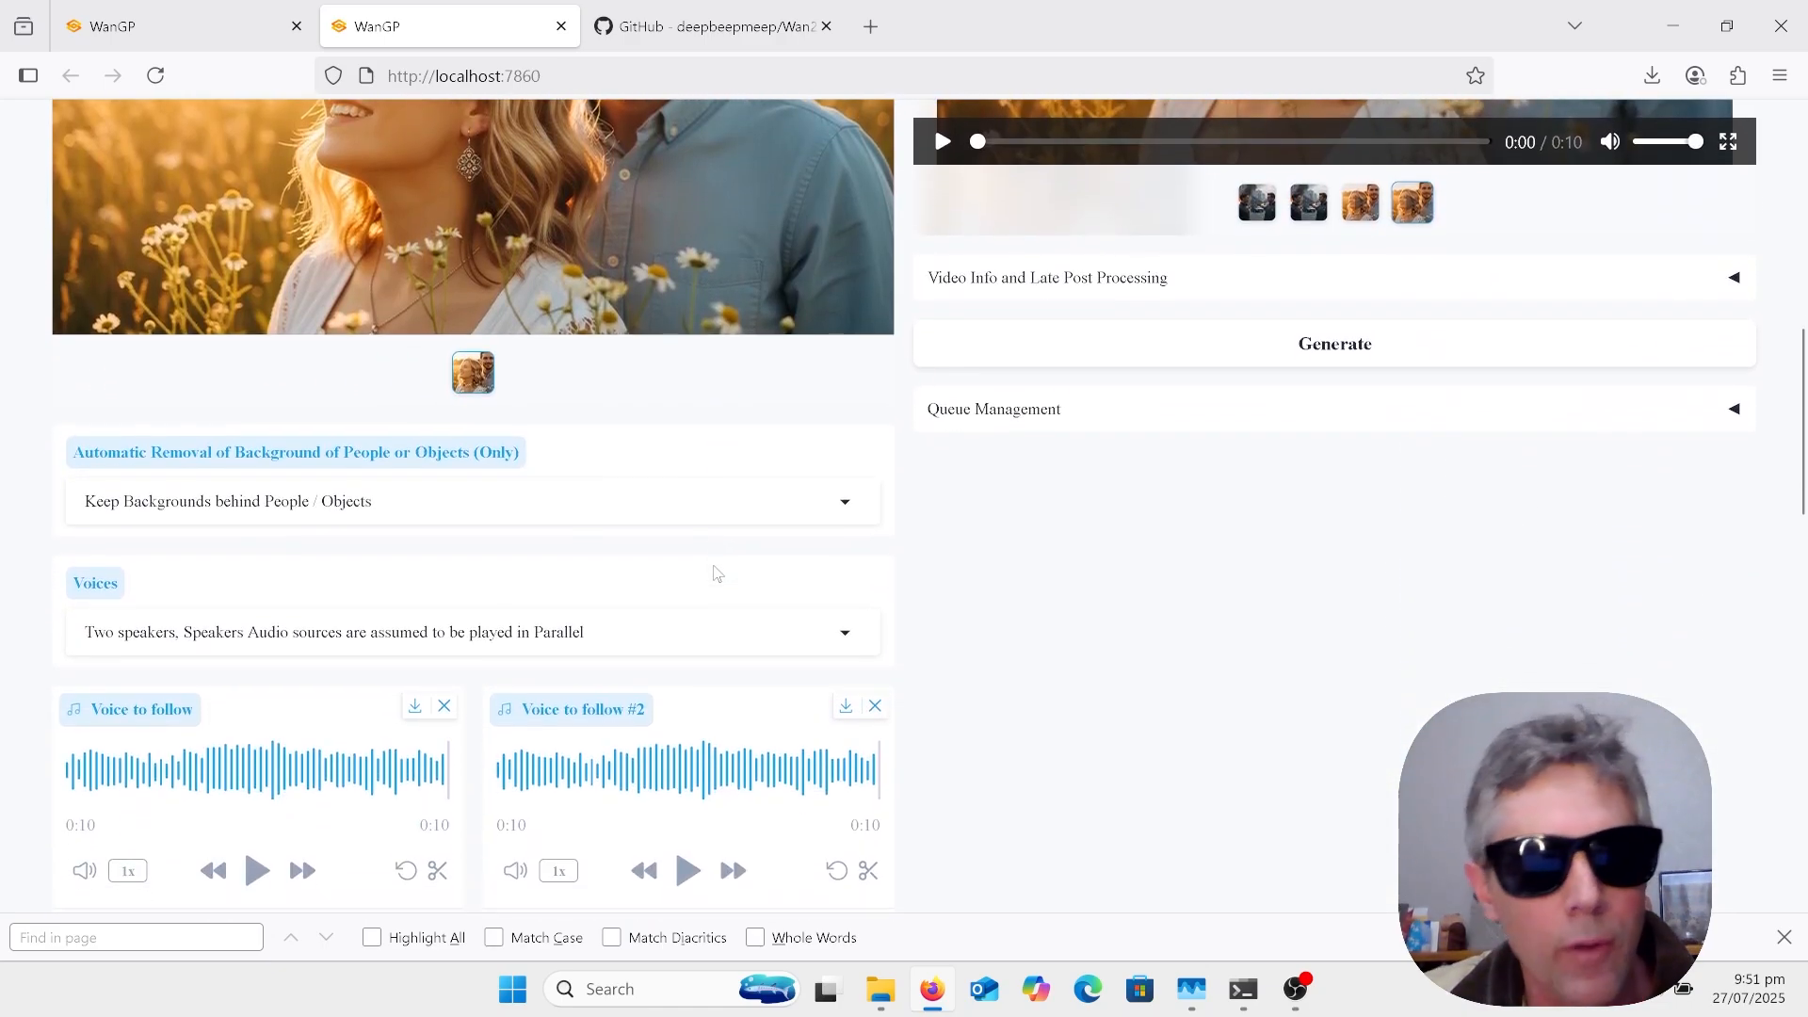
{"action": "scroll", "coordinate": [714, 572], "scroll_direction": "up", "scroll_amount": 20}
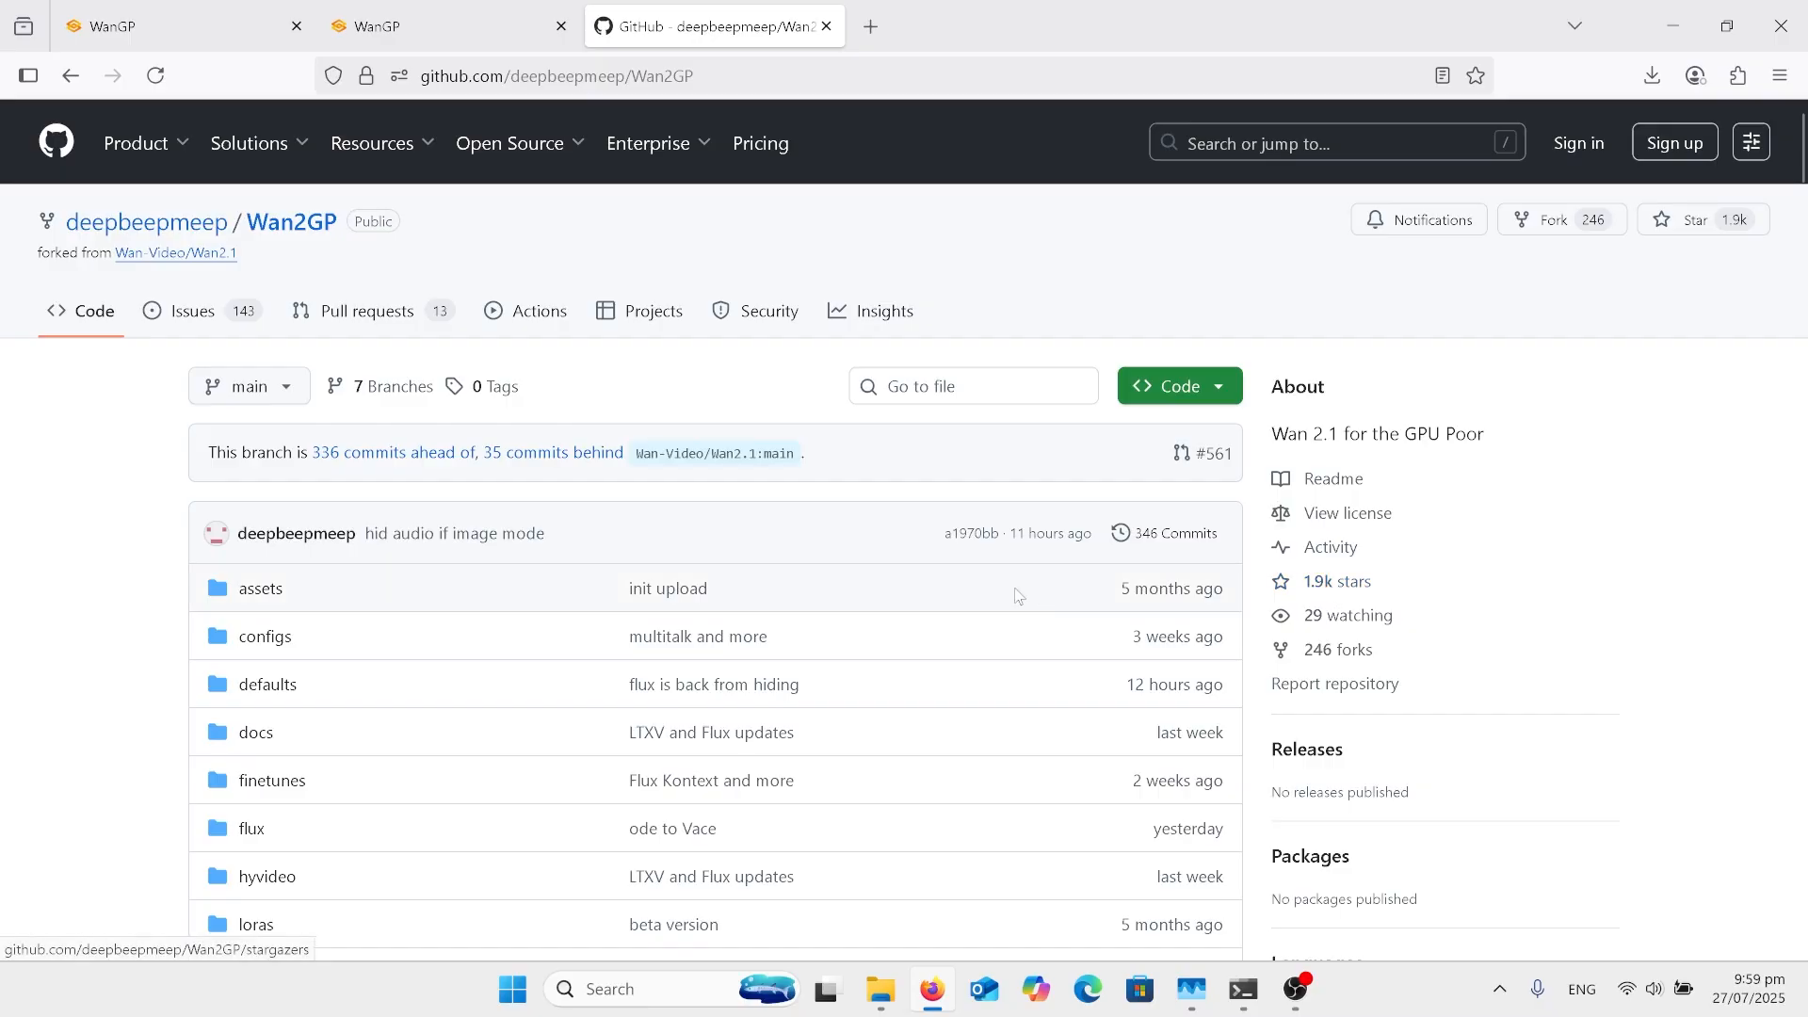
Step: Open the Installation Guide from the Installation section of the Wan2GP repository's README
{"action": "scroll", "coordinate": [1020, 596], "scroll_direction": "down", "scroll_amount": 2}
{"action": "scroll", "coordinate": [1020, 596], "scroll_direction": "down", "scroll_amount": 10}
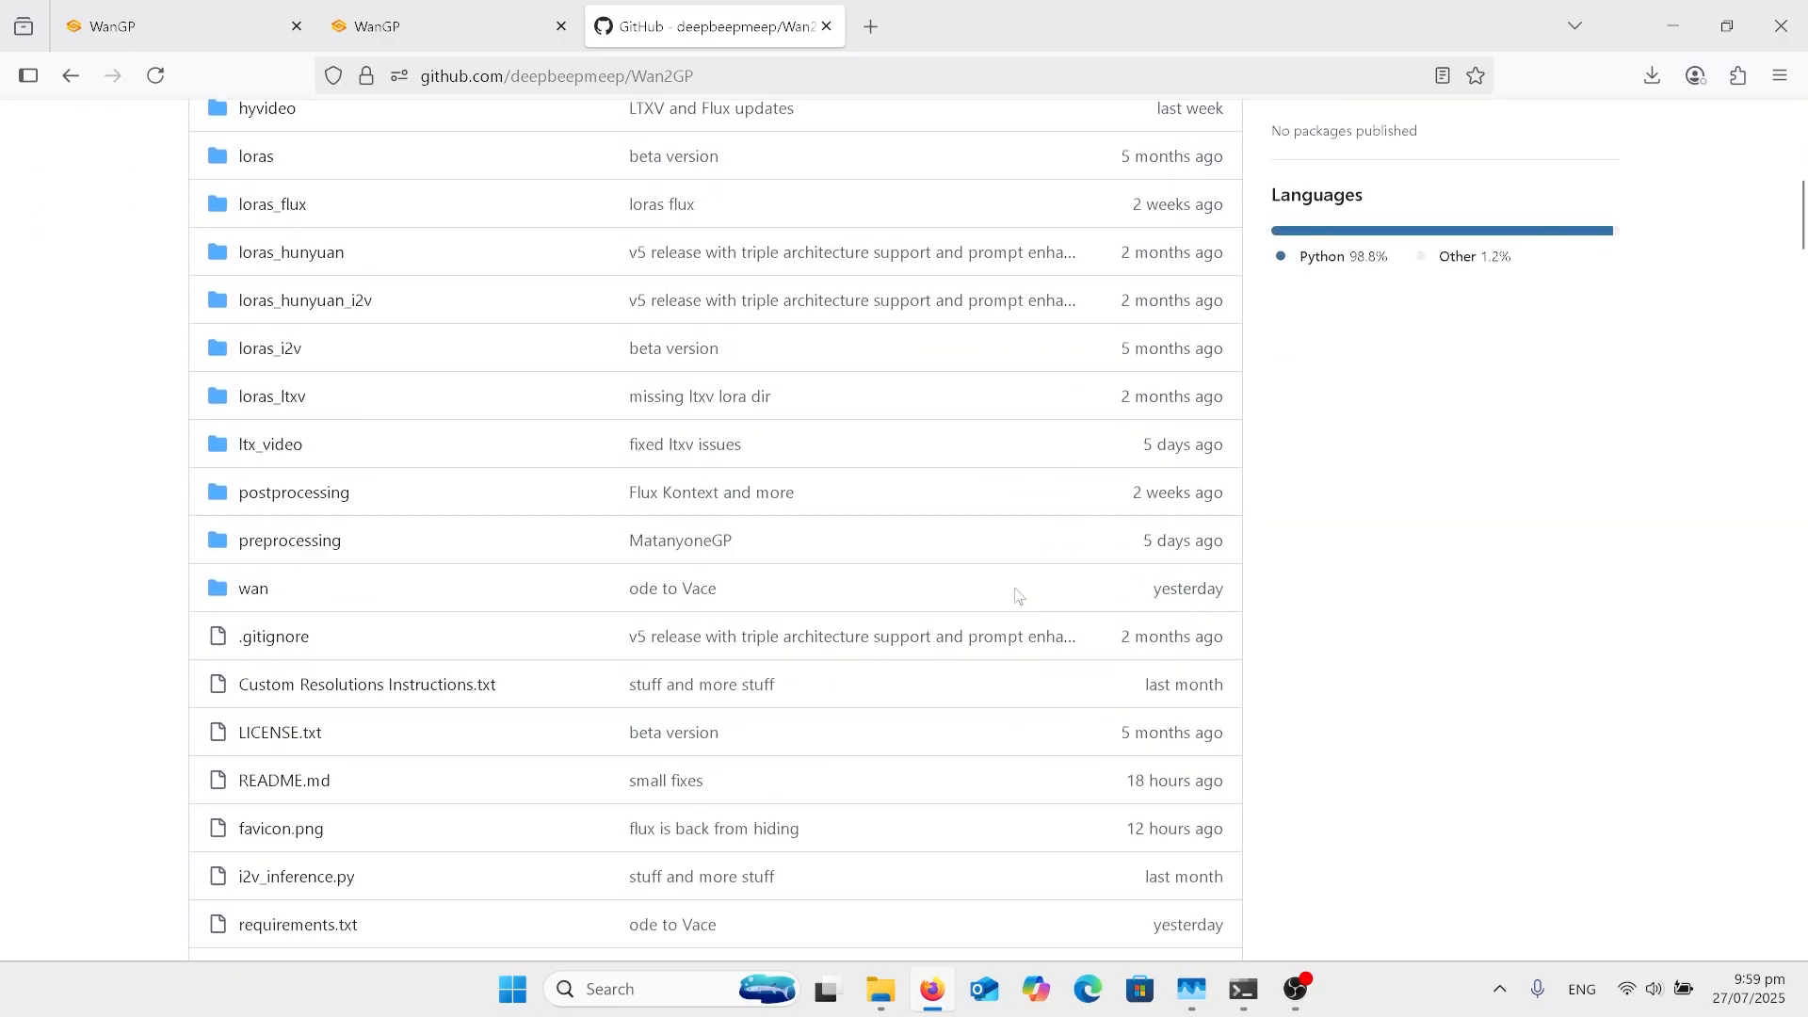
{"action": "scroll", "coordinate": [1017, 598], "scroll_direction": "down", "scroll_amount": 4}
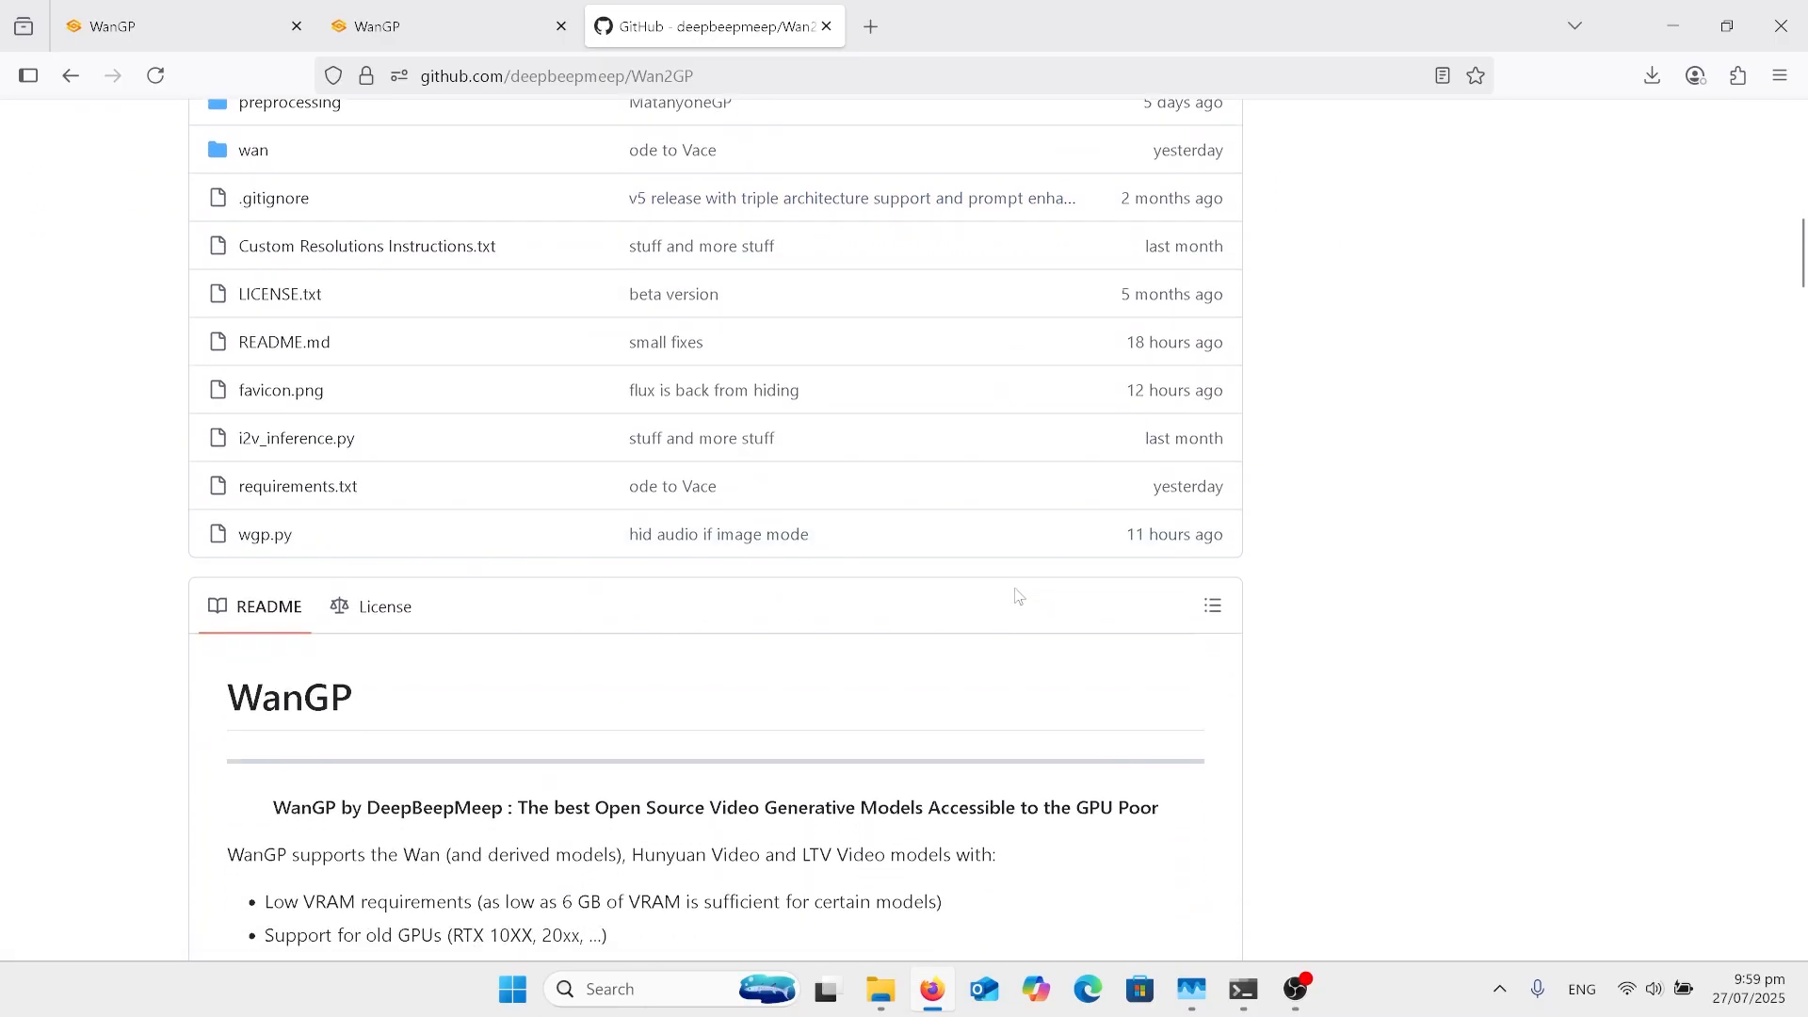
{"action": "scroll", "coordinate": [1020, 596], "scroll_direction": "down", "scroll_amount": 1}
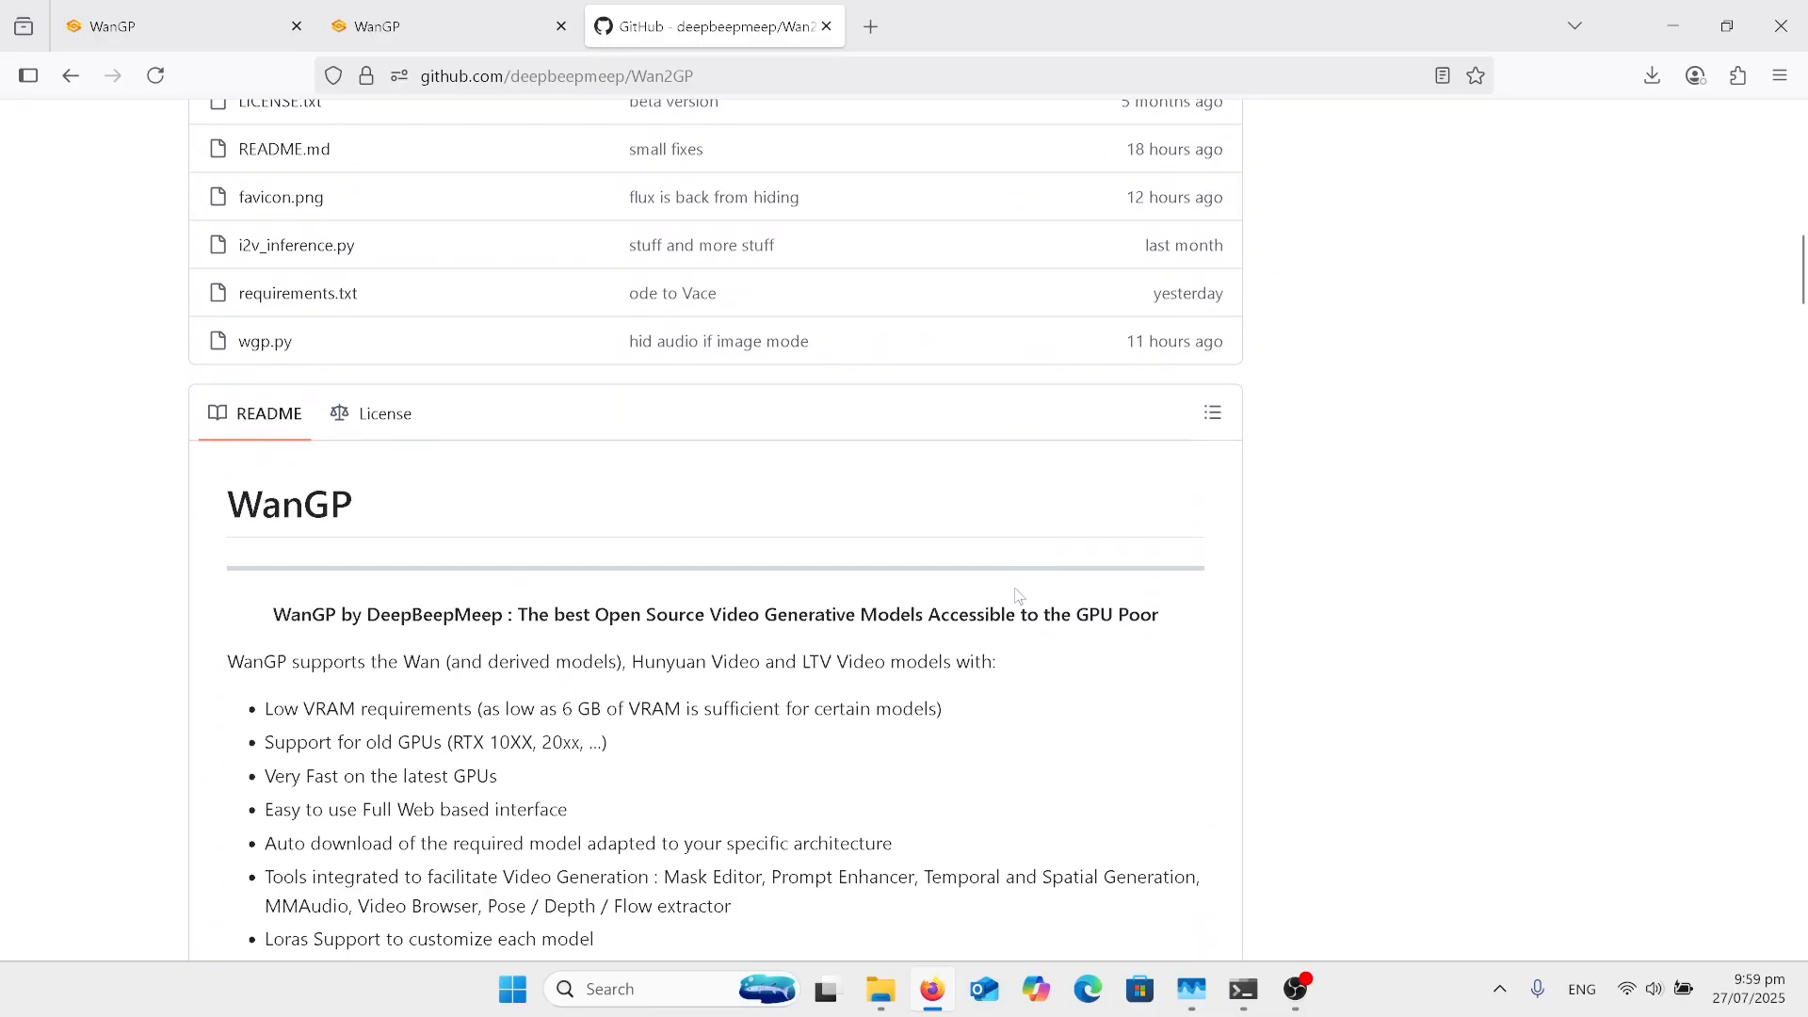
{"action": "scroll", "coordinate": [1020, 596], "scroll_direction": "down", "scroll_amount": 3}
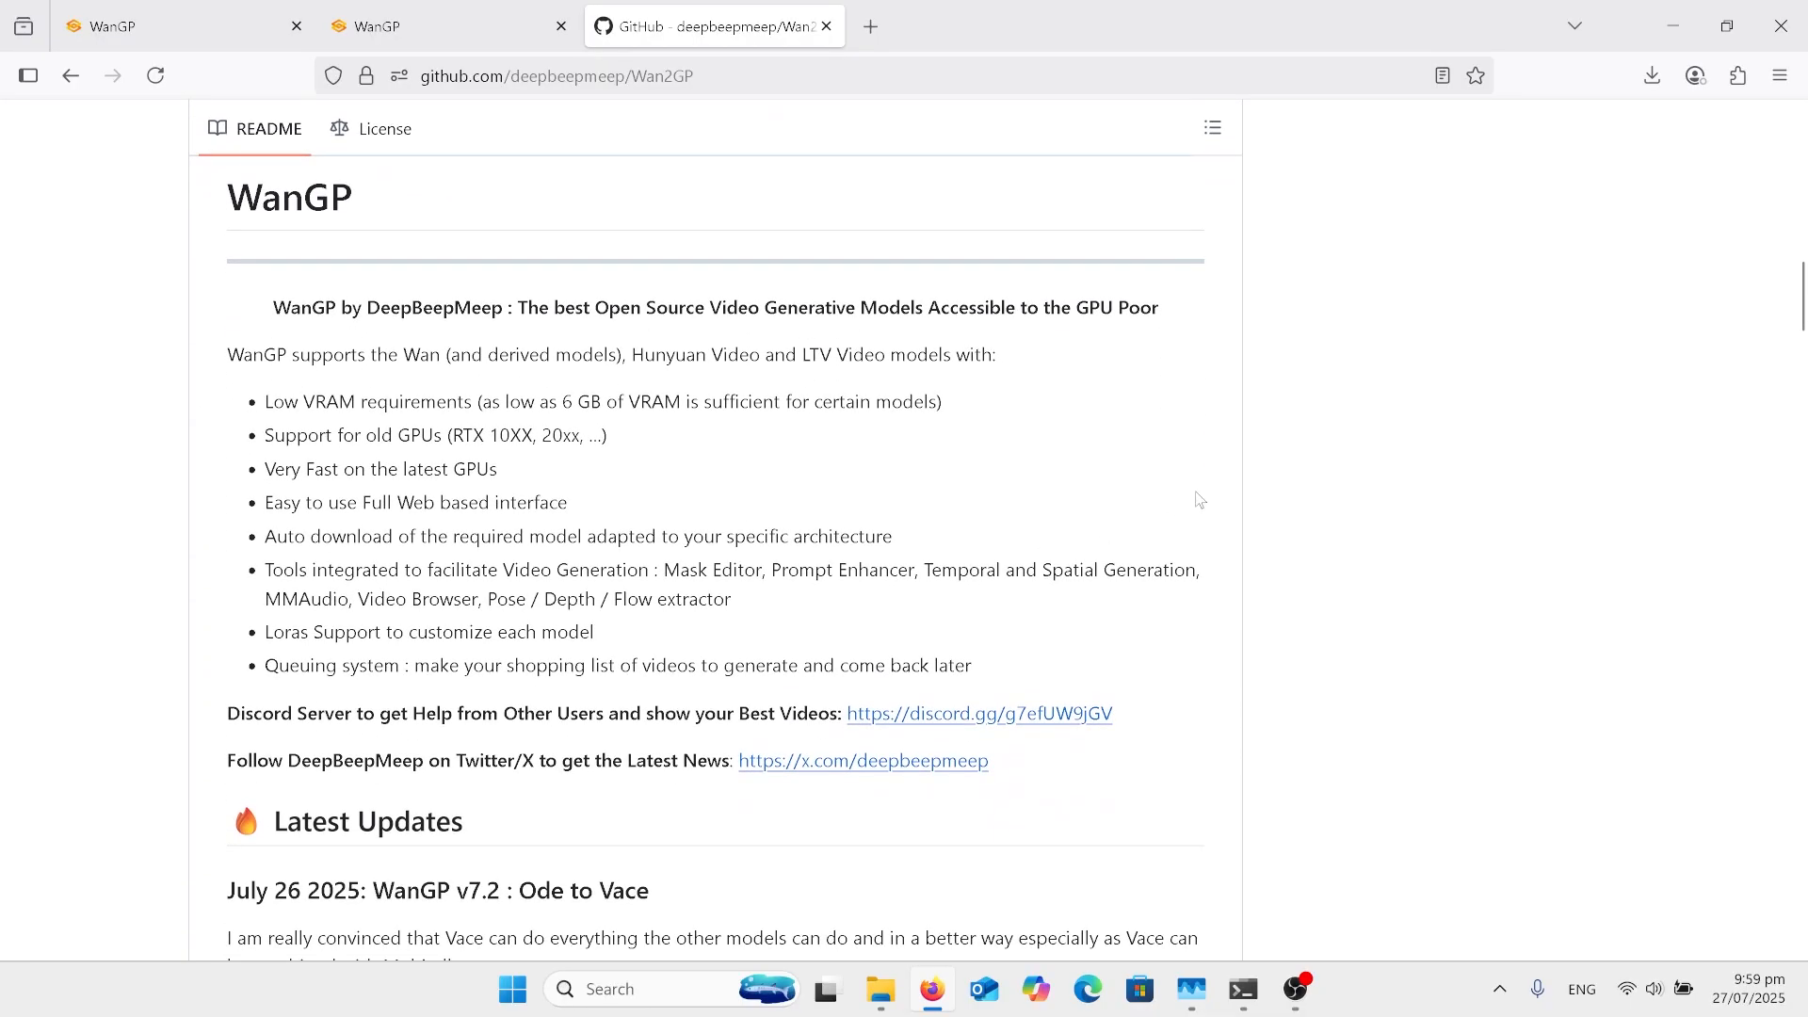
{"action": "scroll", "coordinate": [1200, 500], "scroll_direction": "down", "scroll_amount": 20}
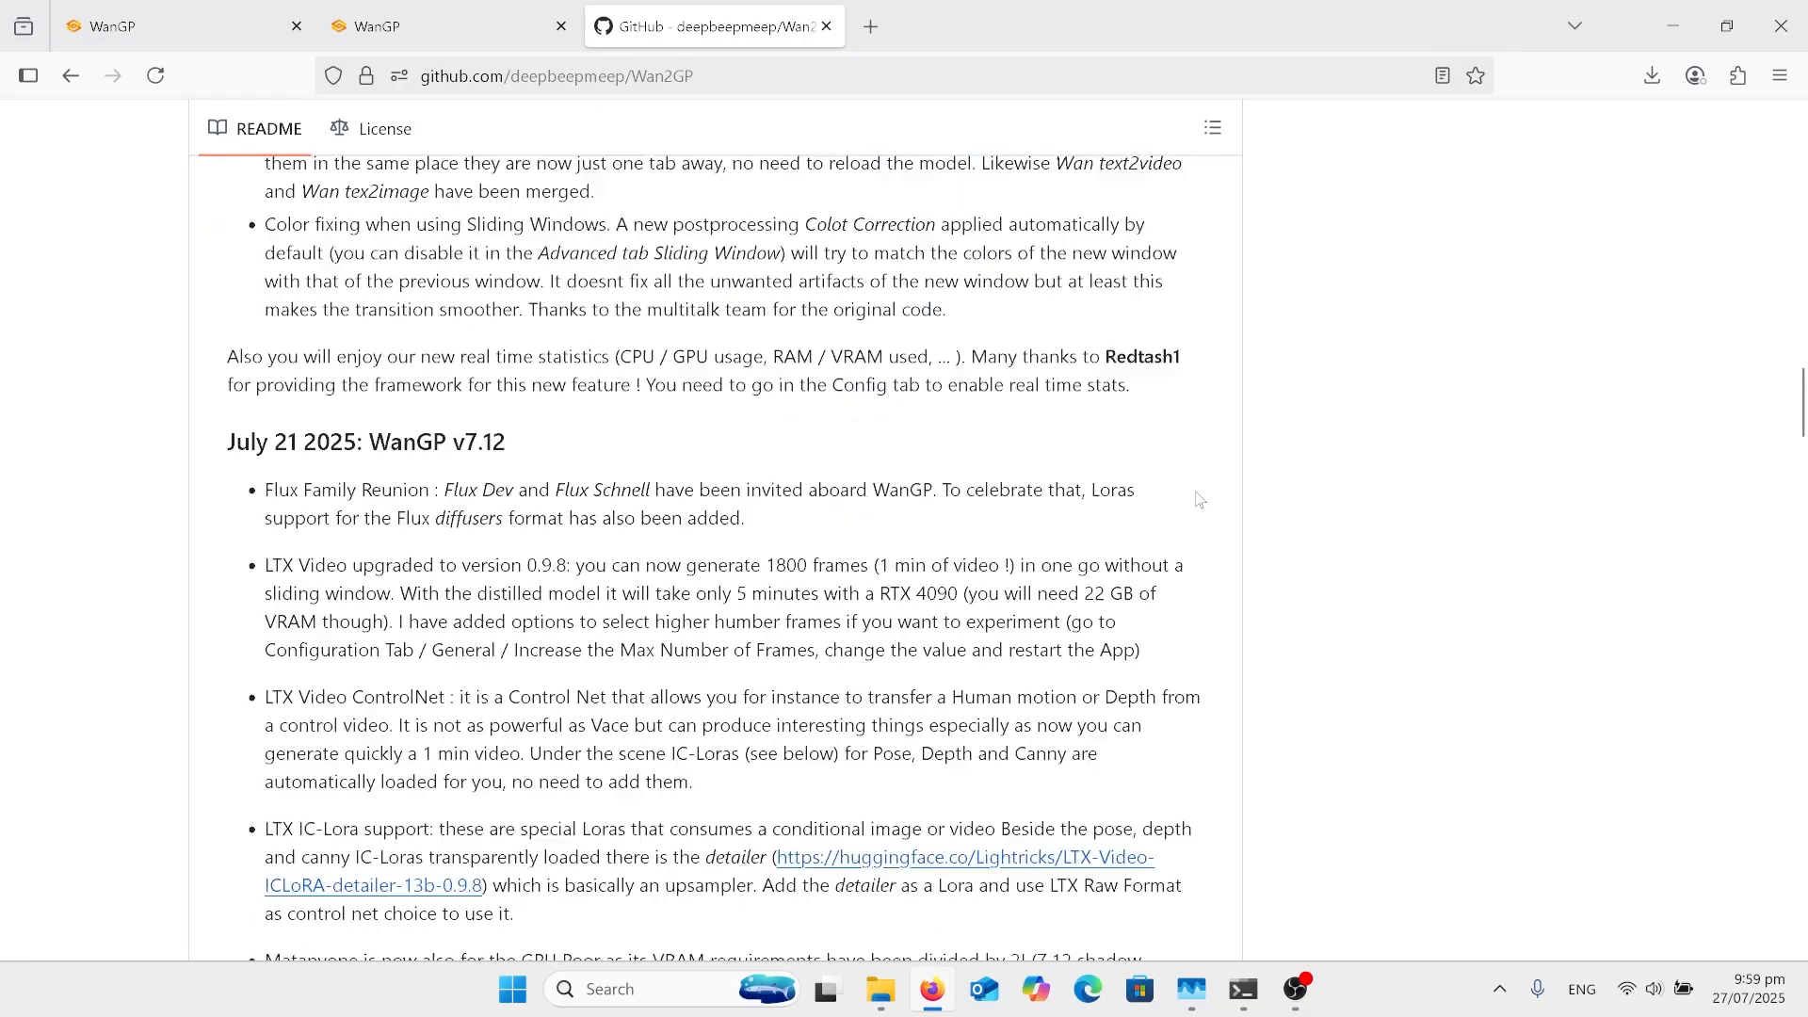
{"action": "scroll", "coordinate": [1199, 500], "scroll_direction": "down", "scroll_amount": 20}
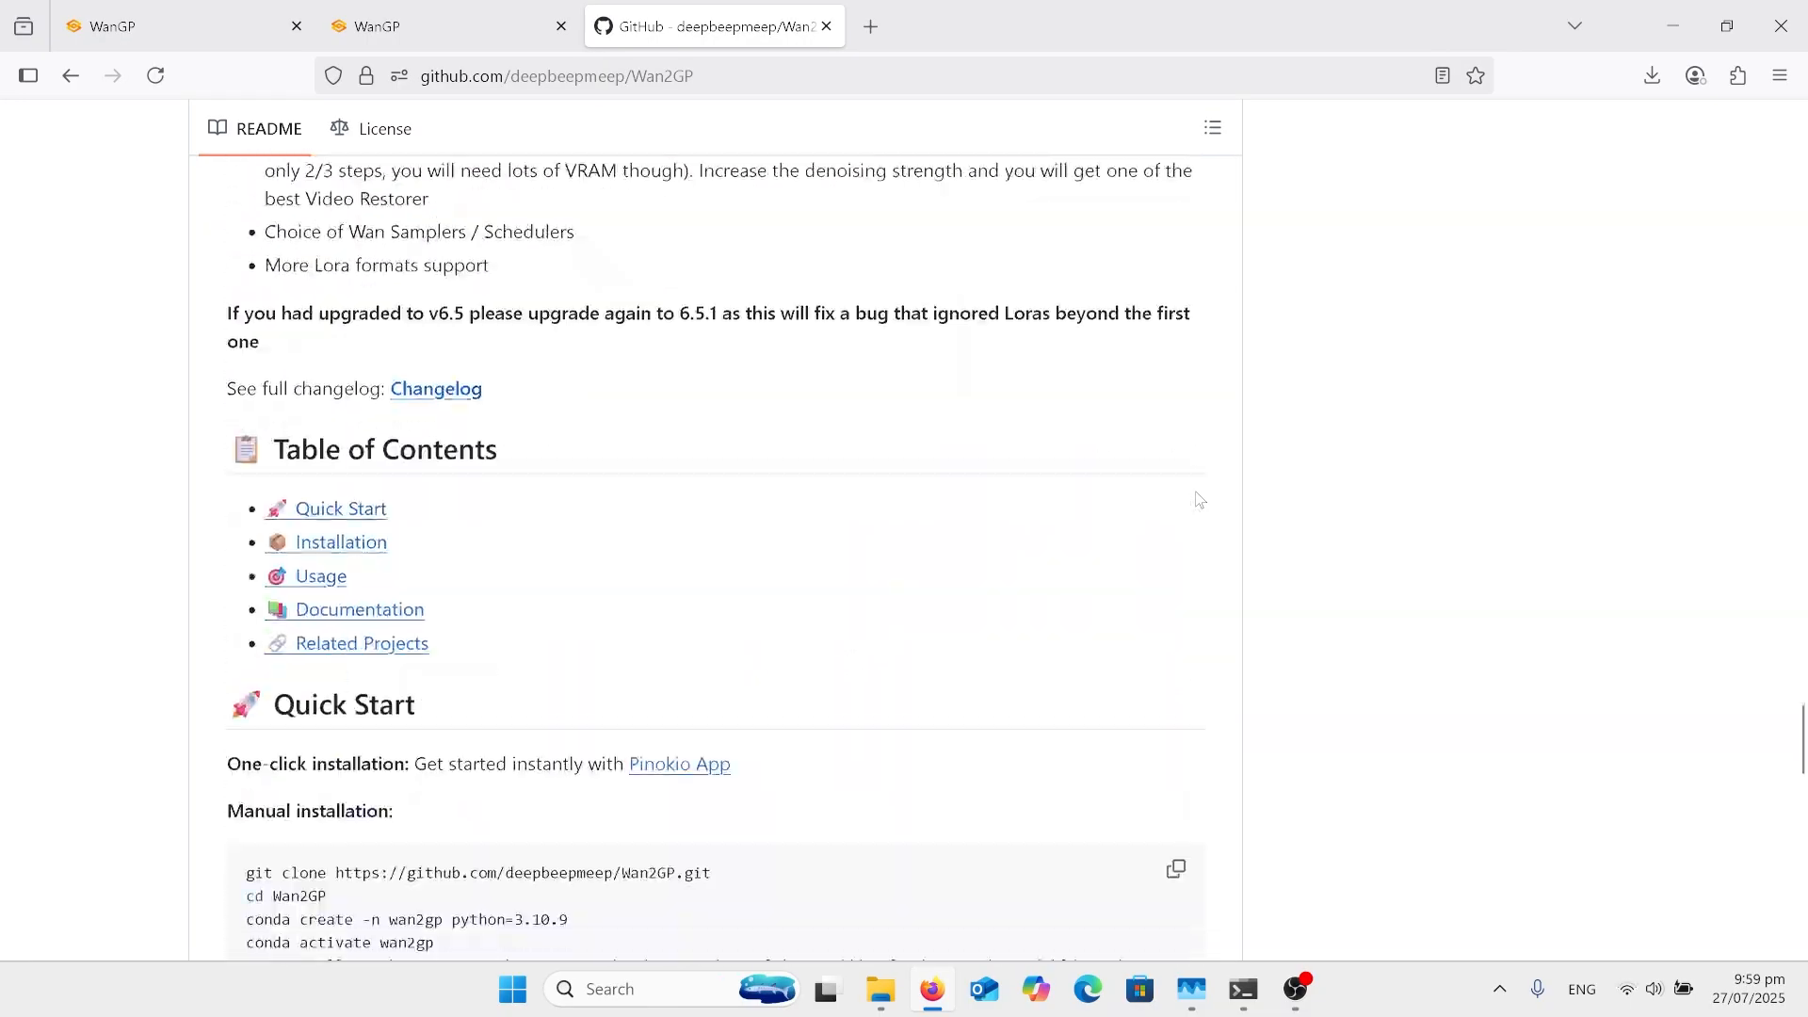
{"action": "scroll", "coordinate": [1200, 500], "scroll_direction": "up", "scroll_amount": 5}
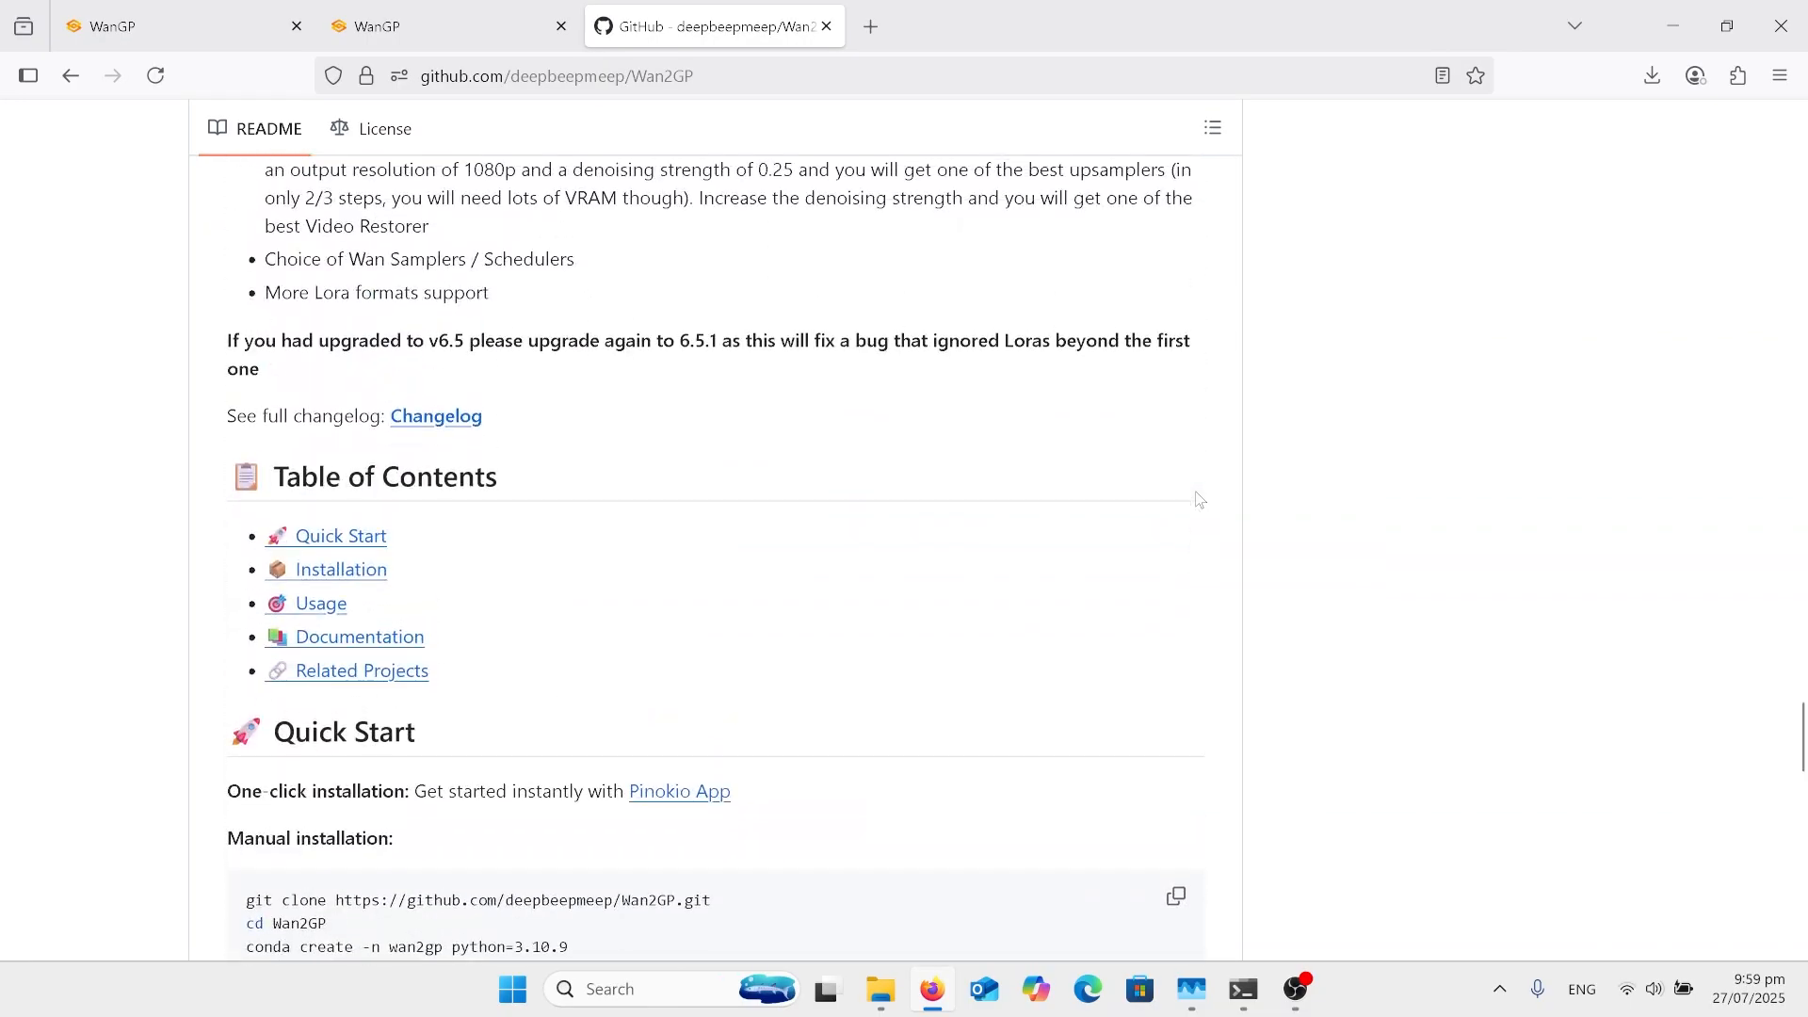
{"action": "left_click", "coordinate": [383, 569]}
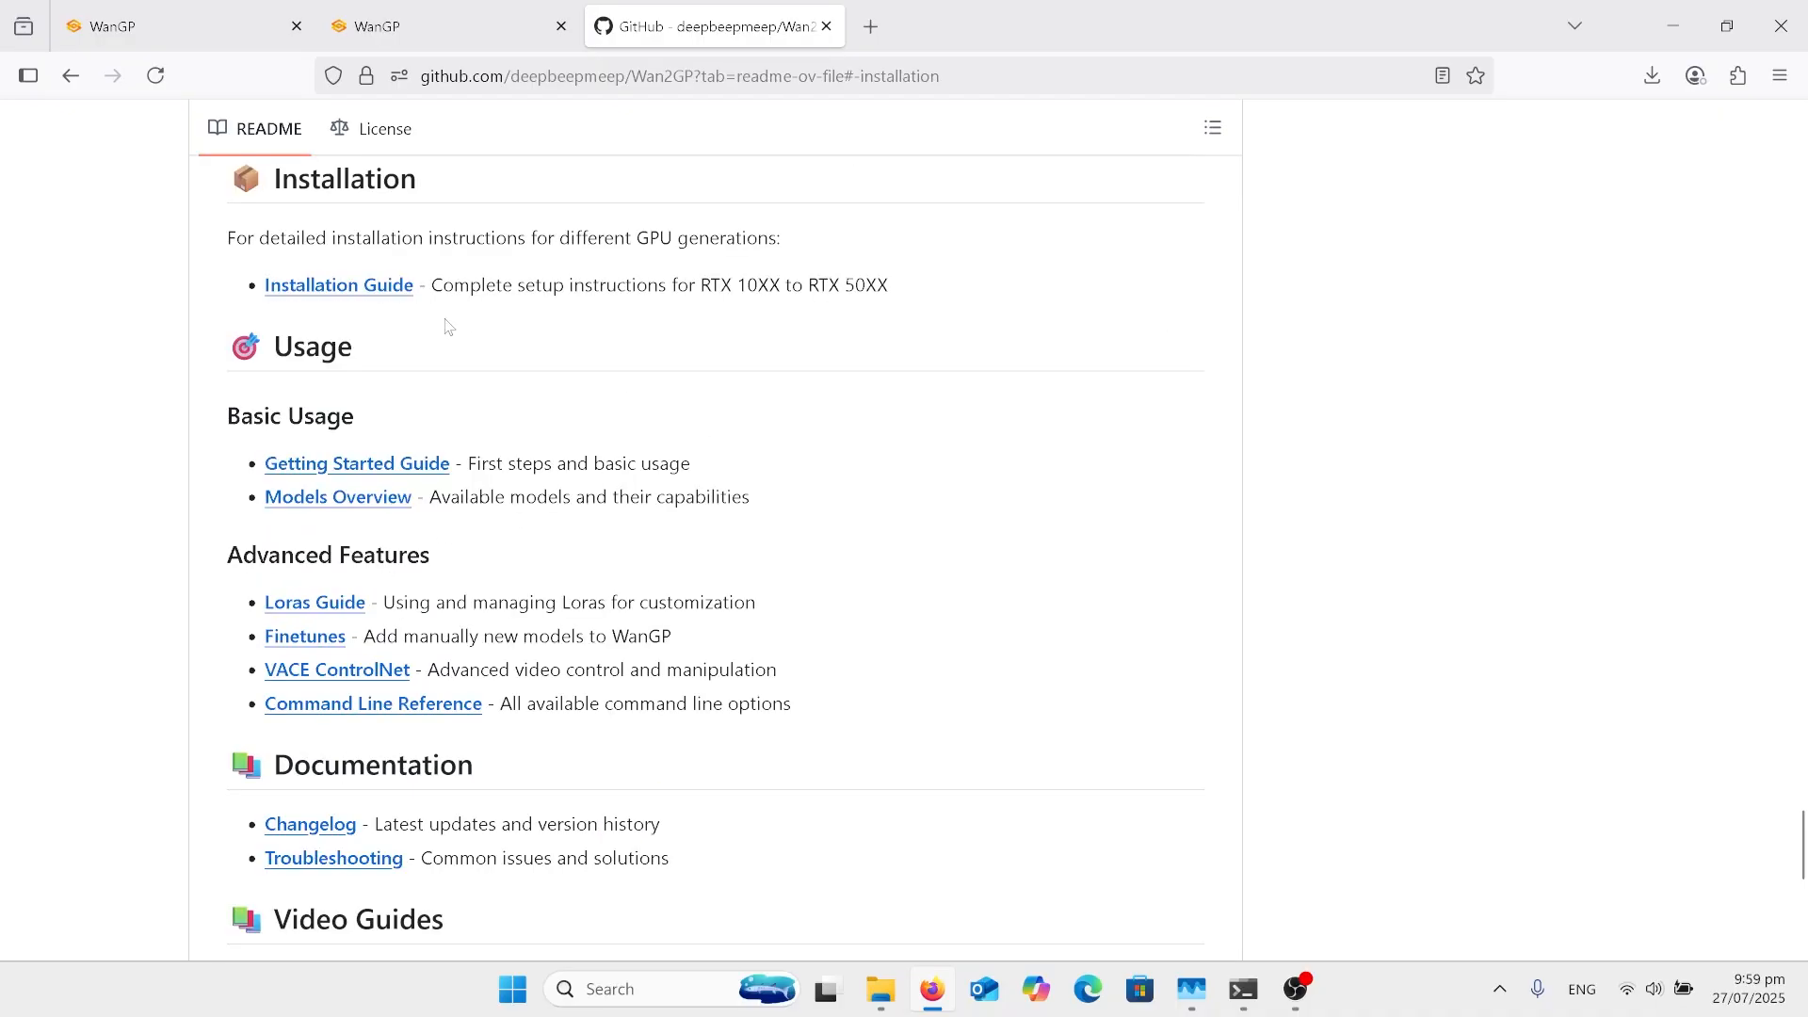
{"action": "left_click", "coordinate": [377, 295]}
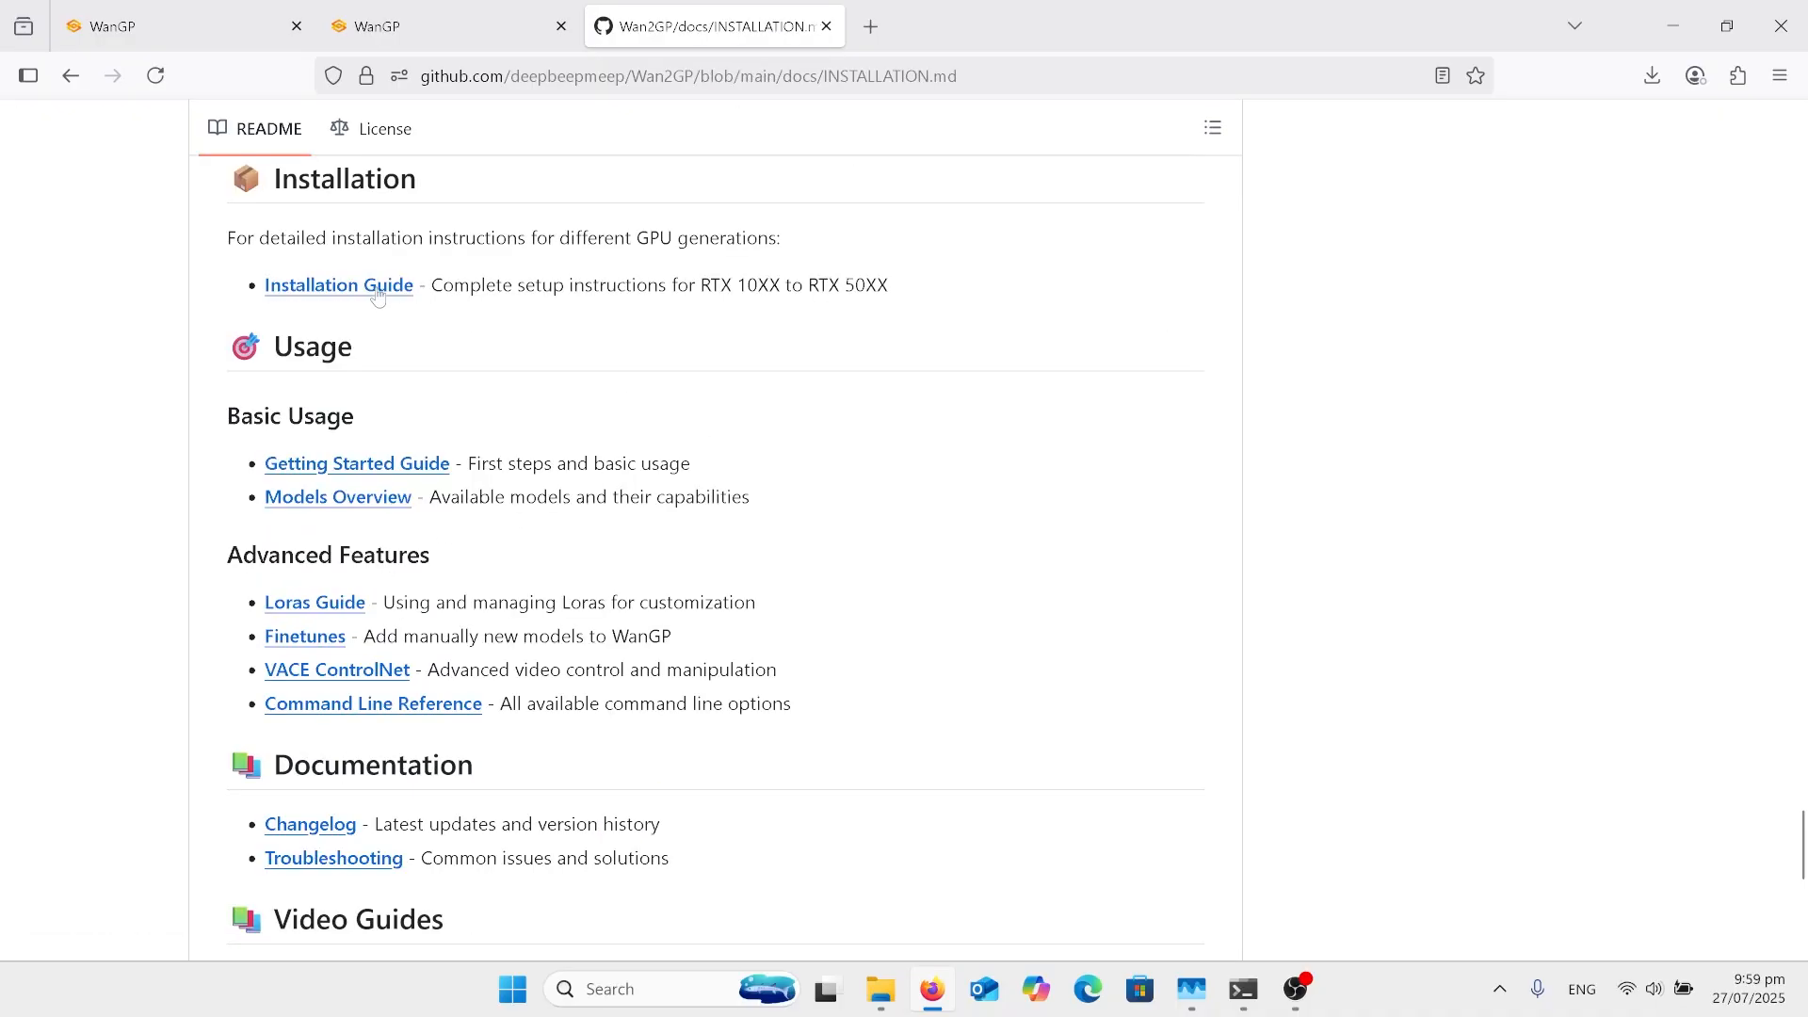
Step: Read the guide's requirements and the RTX 10XX to RTX 40XX instructions for environment setup, PyTorch and dependencies
{"action": "scroll", "coordinate": [857, 488], "scroll_direction": "down", "scroll_amount": 3}
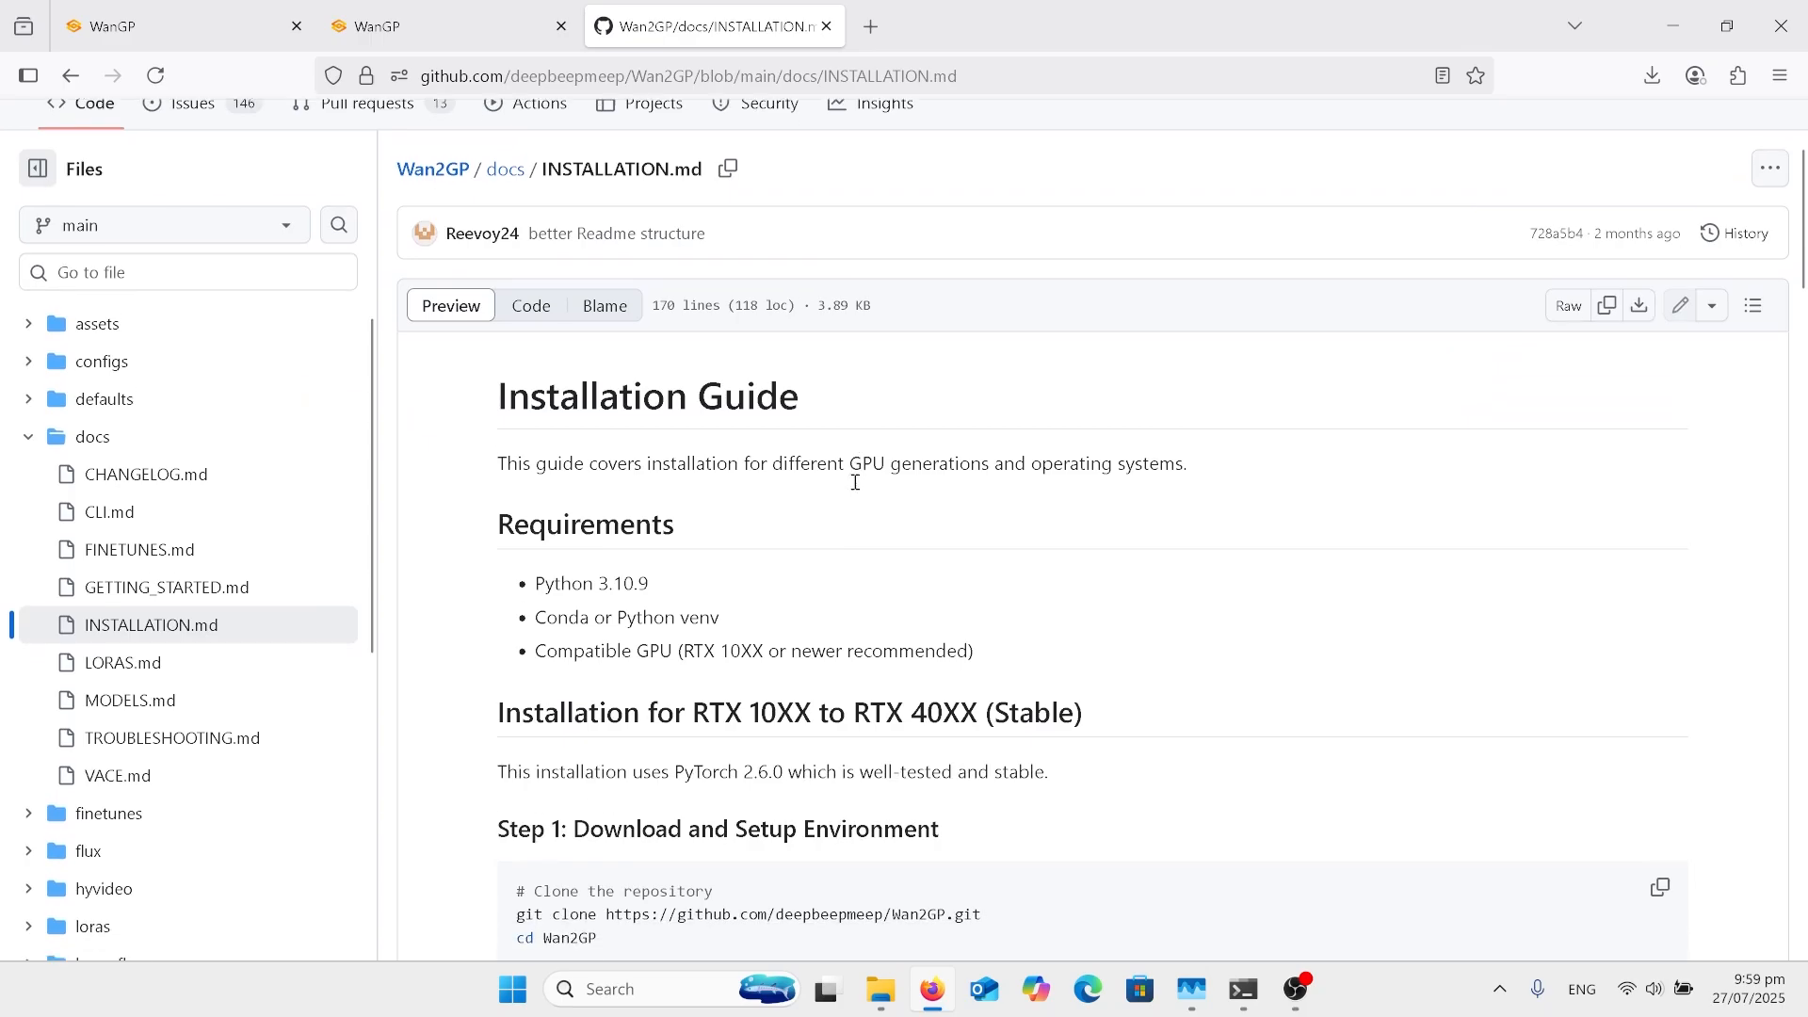
{"action": "scroll", "coordinate": [857, 489], "scroll_direction": "down", "scroll_amount": 1}
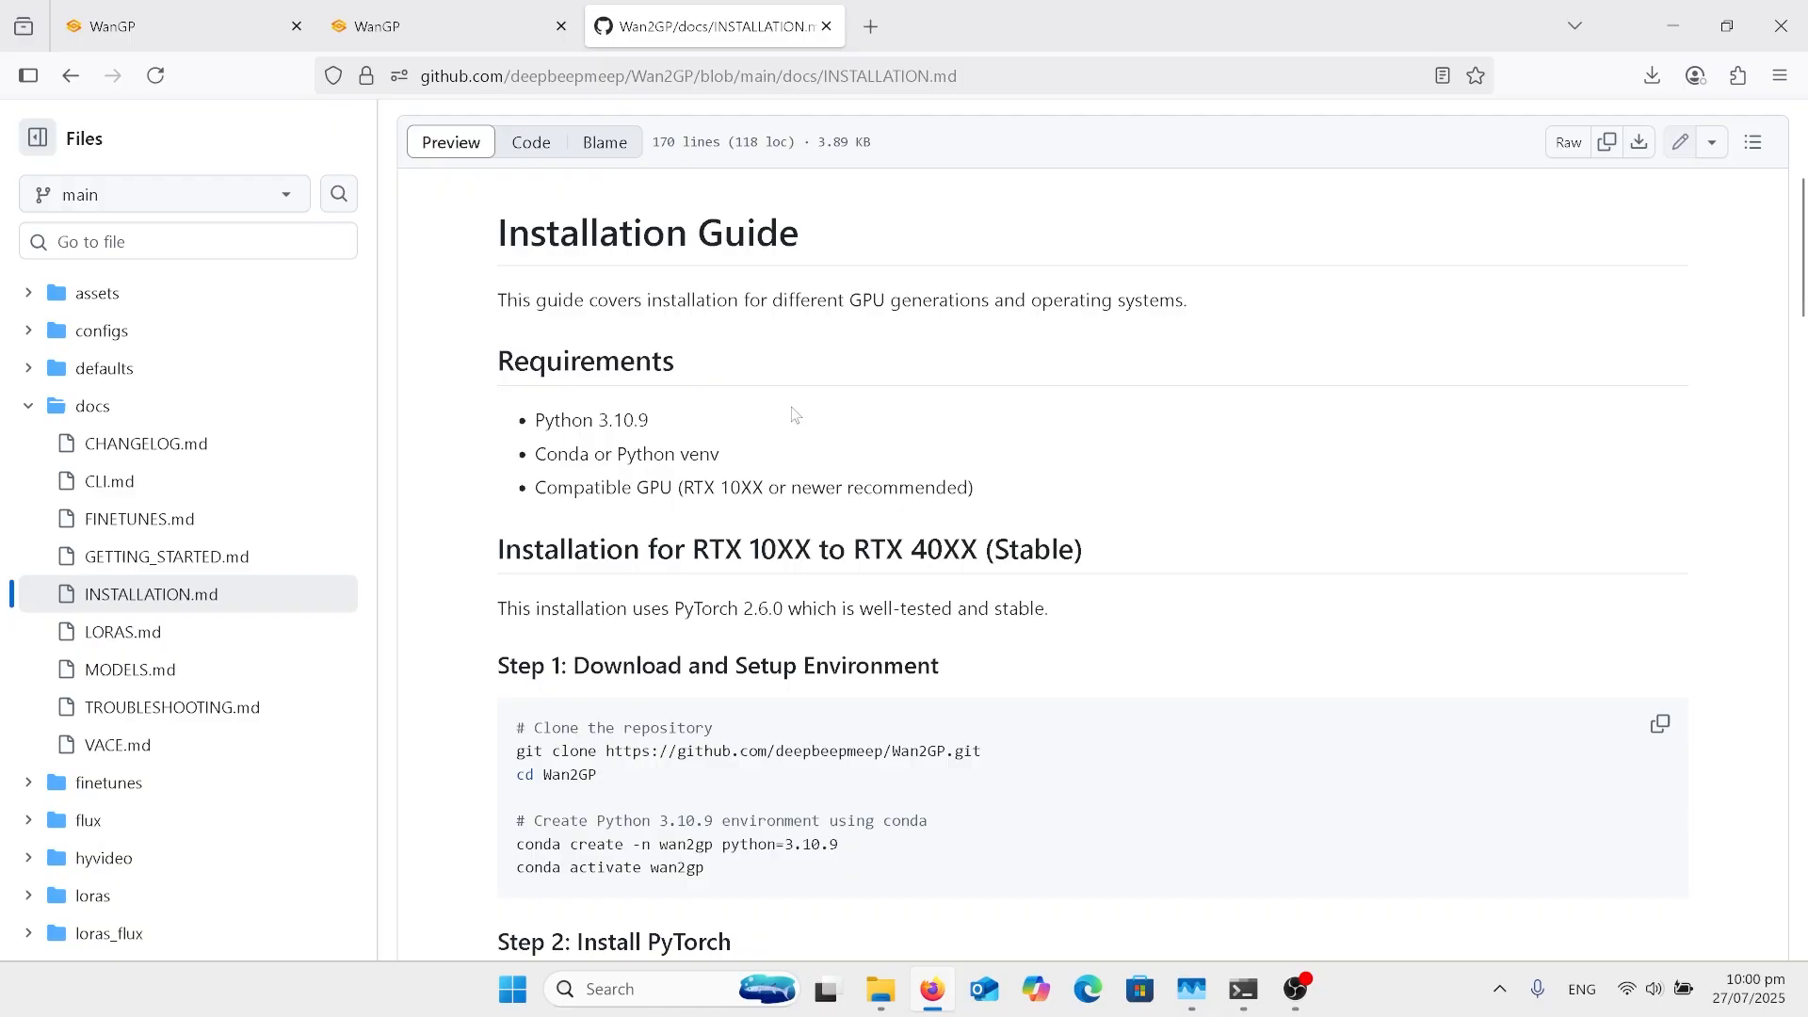
{"action": "scroll", "coordinate": [730, 561], "scroll_direction": "down", "scroll_amount": 2}
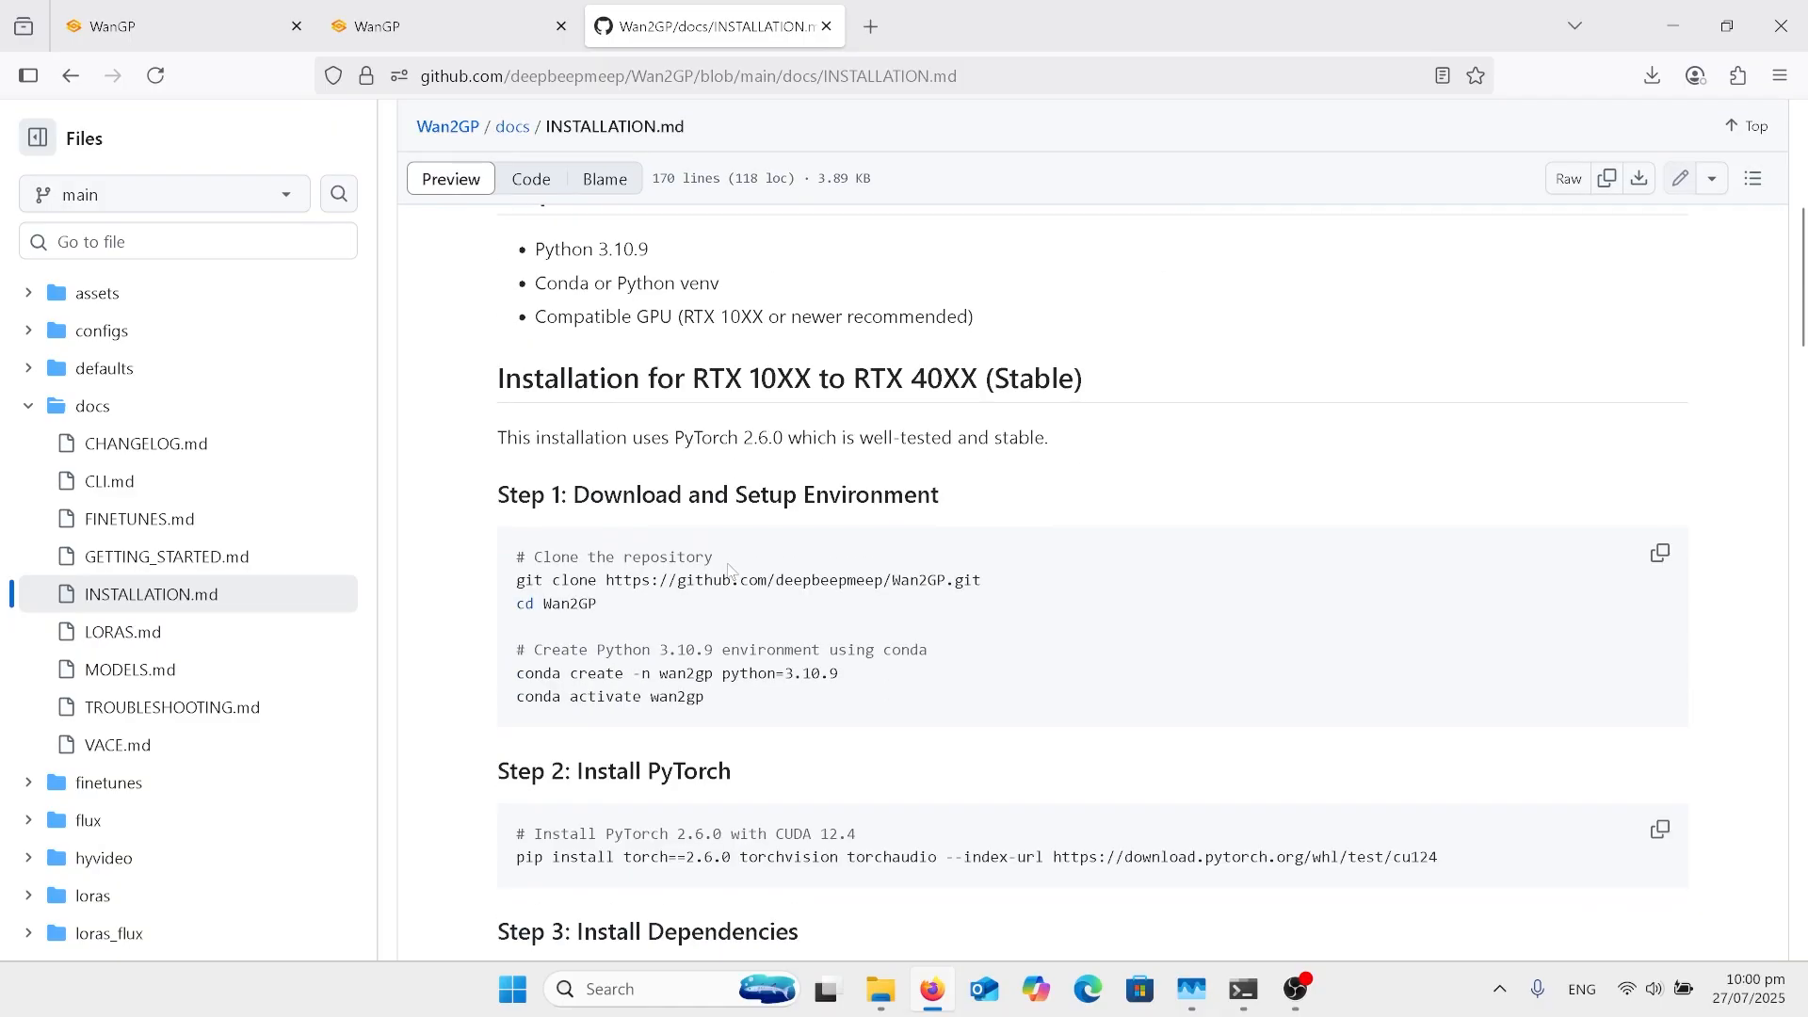
{"action": "scroll", "coordinate": [730, 570], "scroll_direction": "down", "scroll_amount": 1}
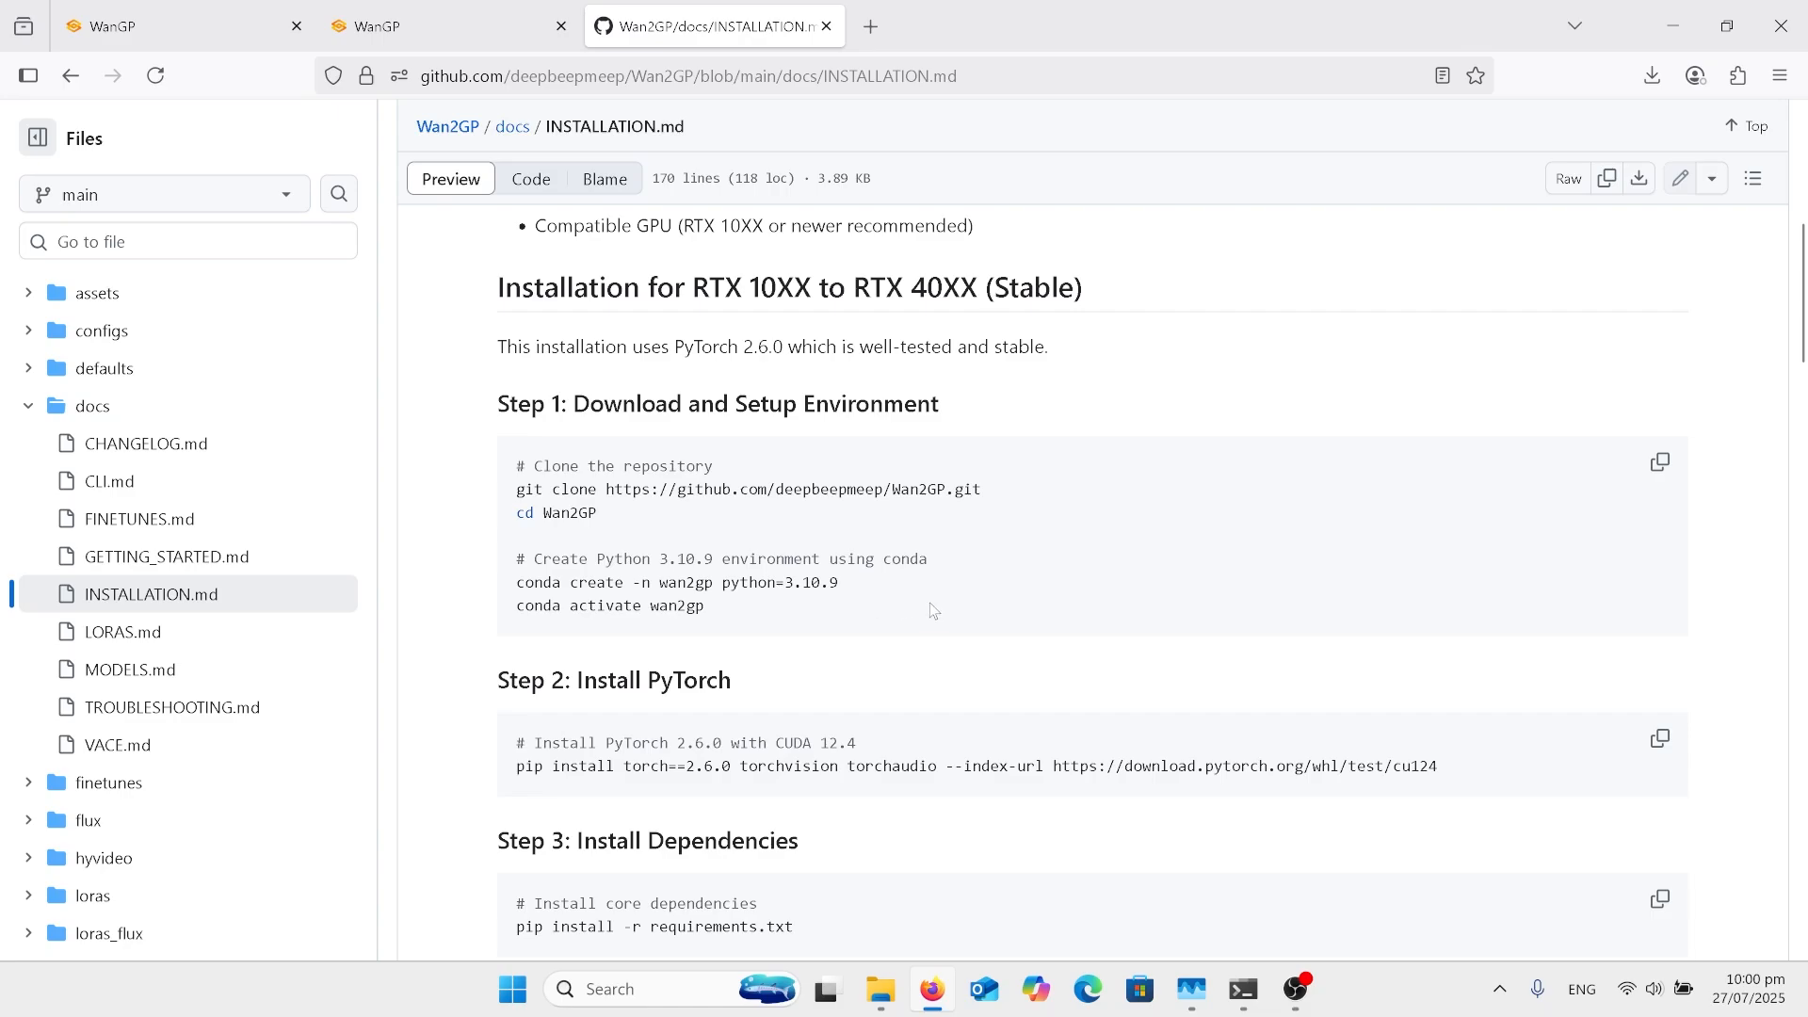
{"action": "scroll", "coordinate": [932, 610], "scroll_direction": "down", "scroll_amount": 2}
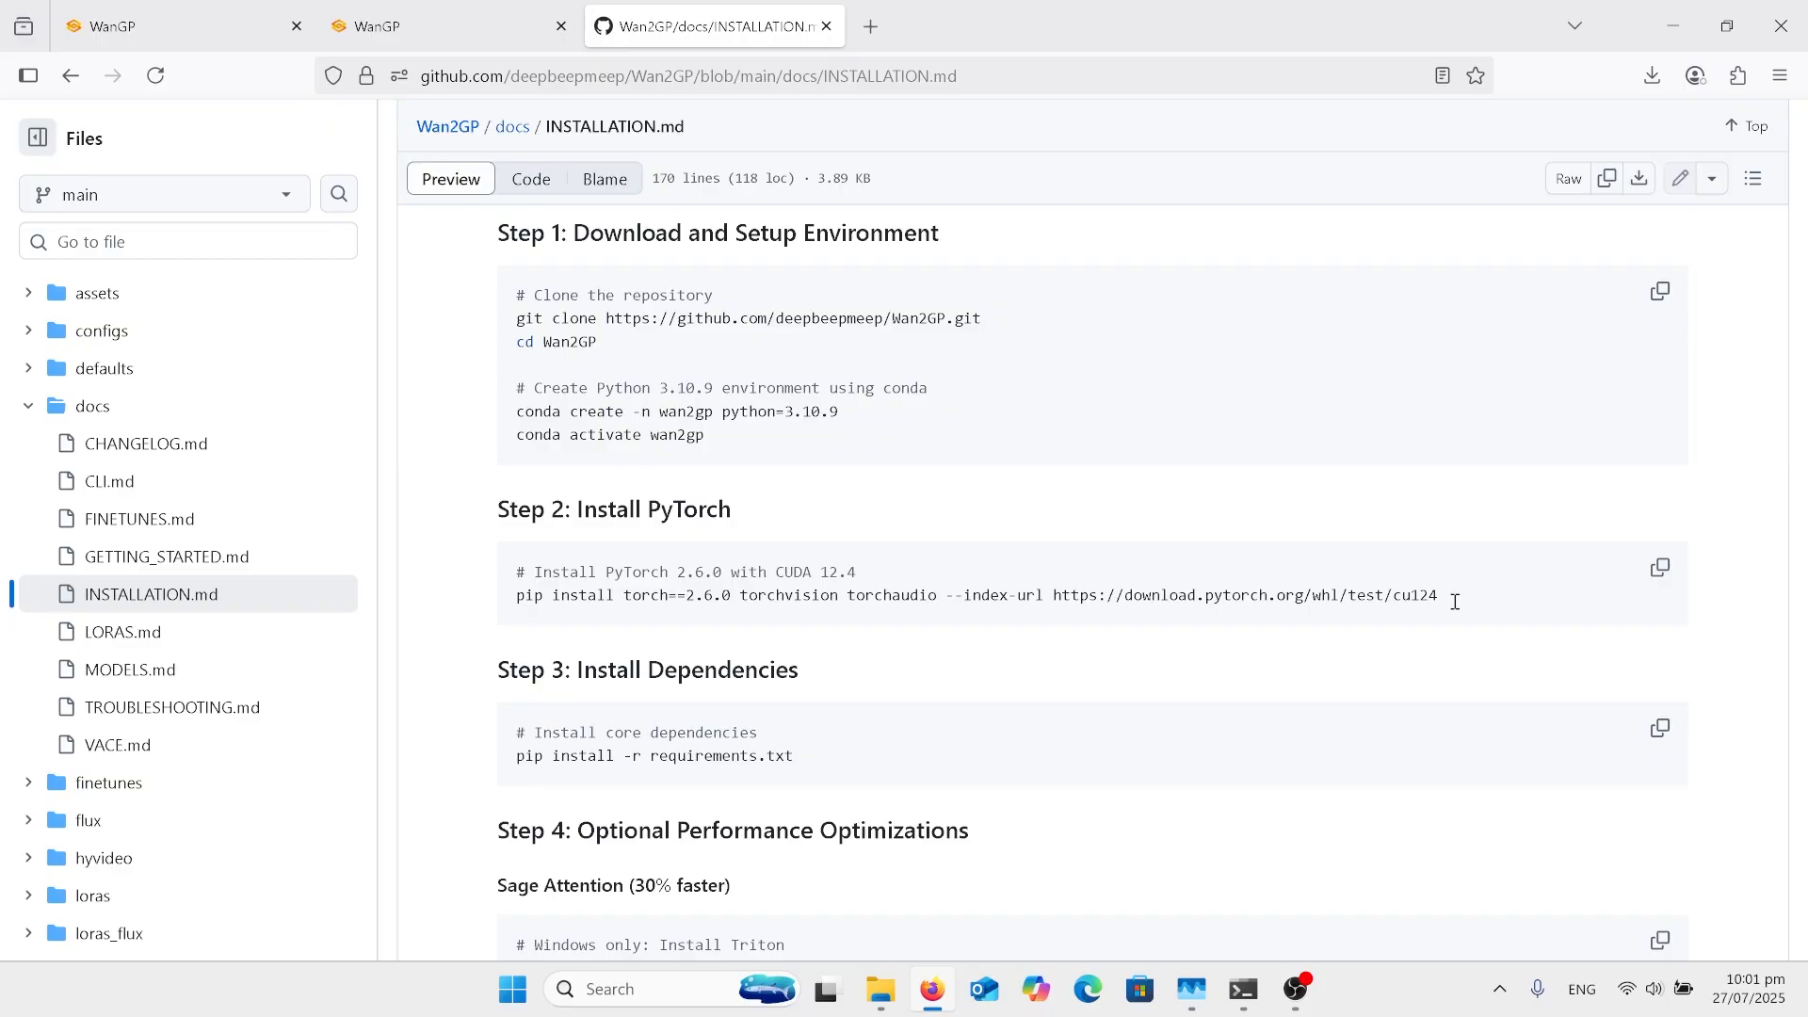
{"action": "scroll", "coordinate": [1455, 601], "scroll_direction": "down", "scroll_amount": 3}
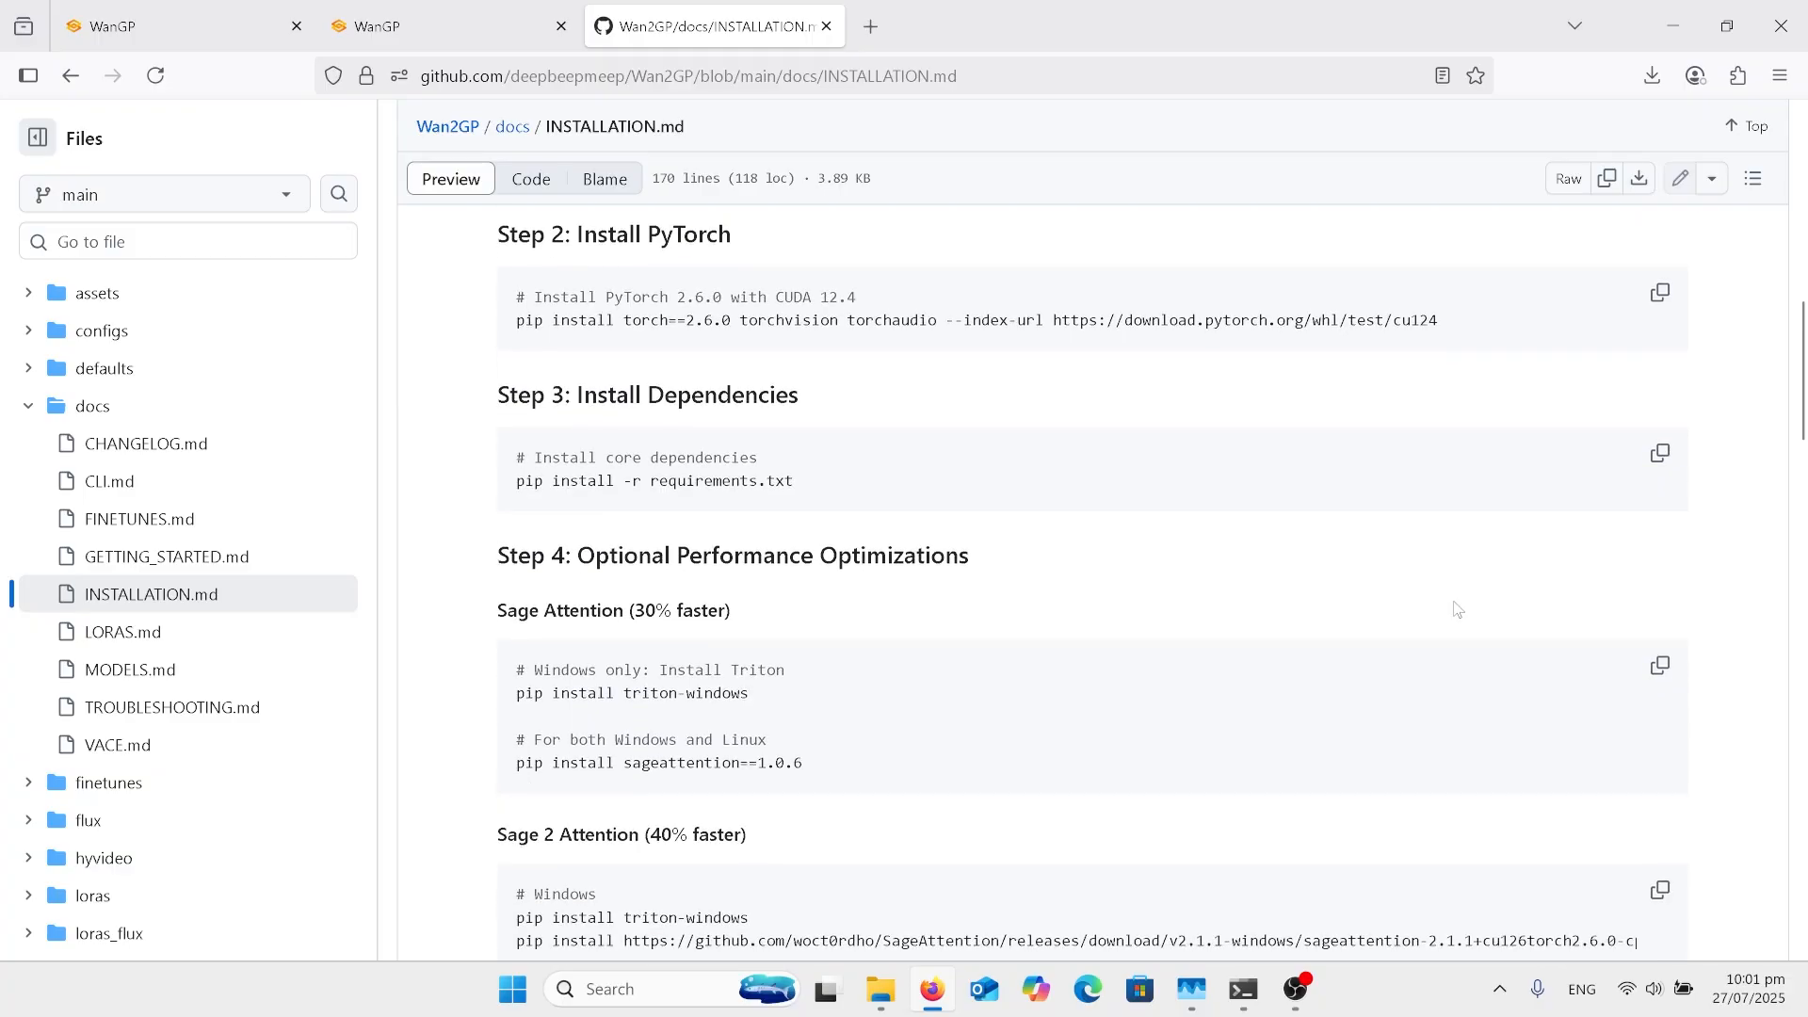
{"action": "scroll", "coordinate": [1456, 608], "scroll_direction": "down", "scroll_amount": 1}
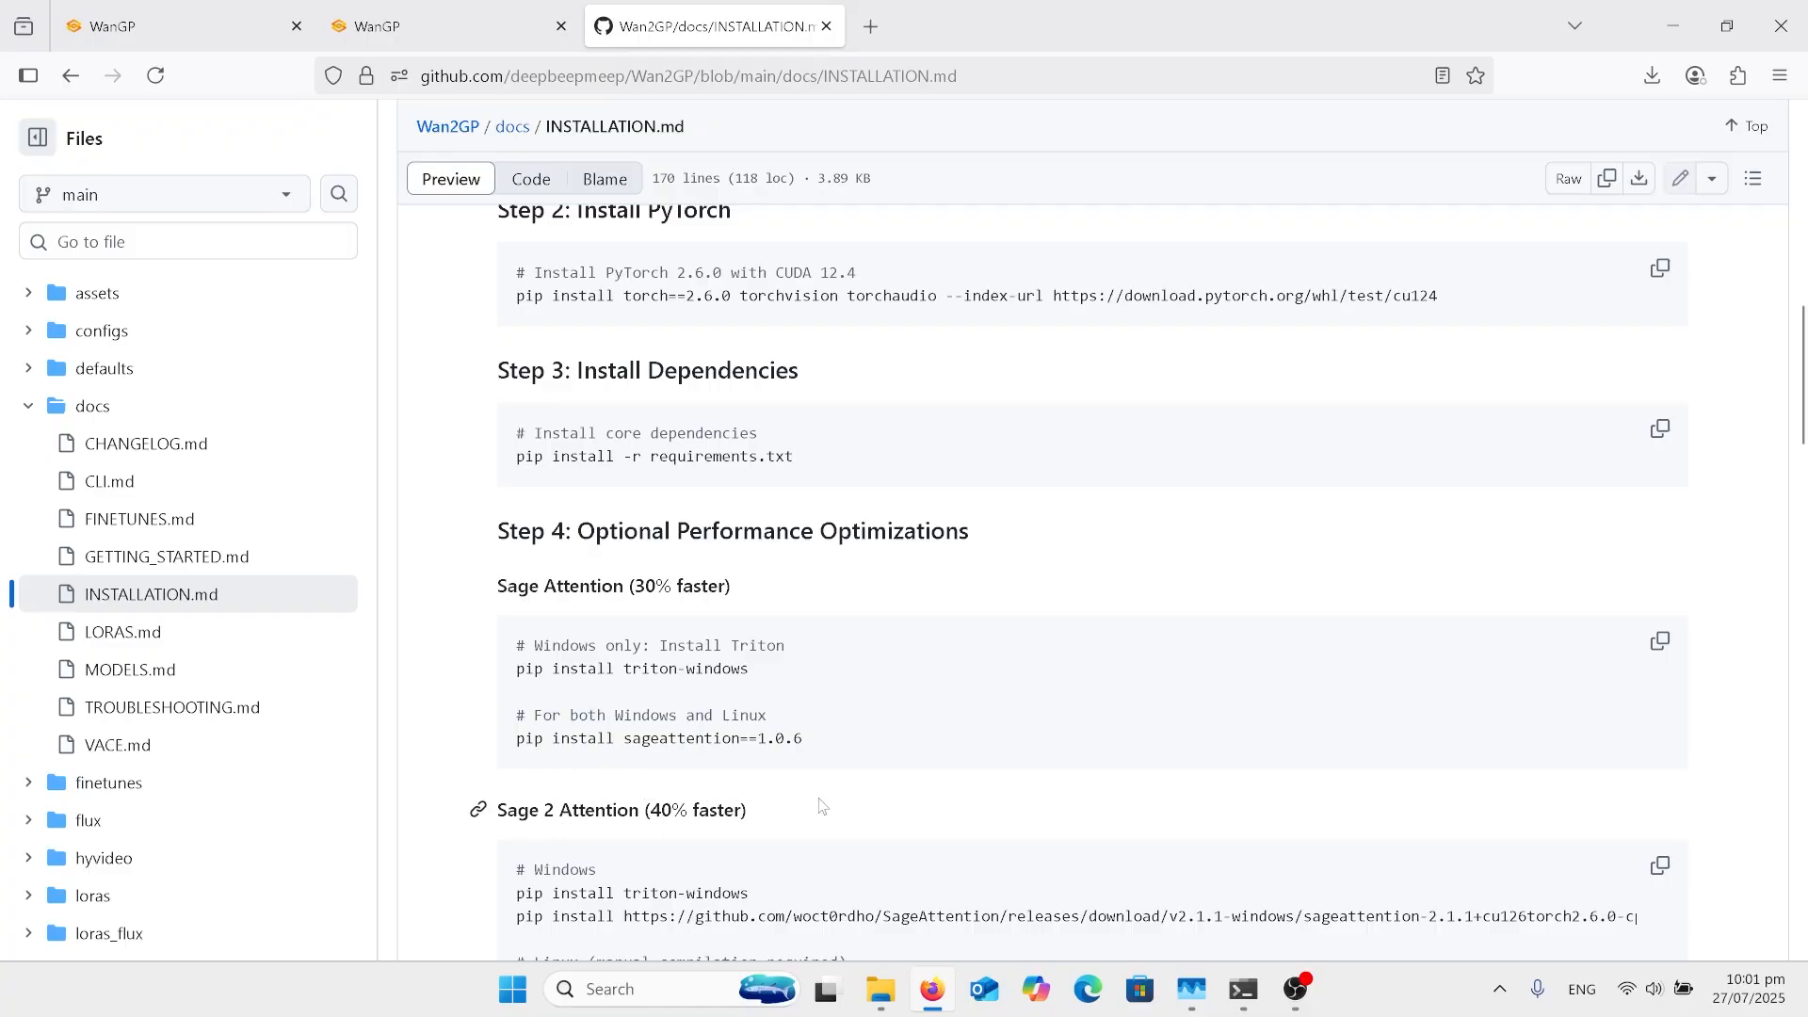
{"action": "scroll", "coordinate": [819, 805], "scroll_direction": "up", "scroll_amount": 2}
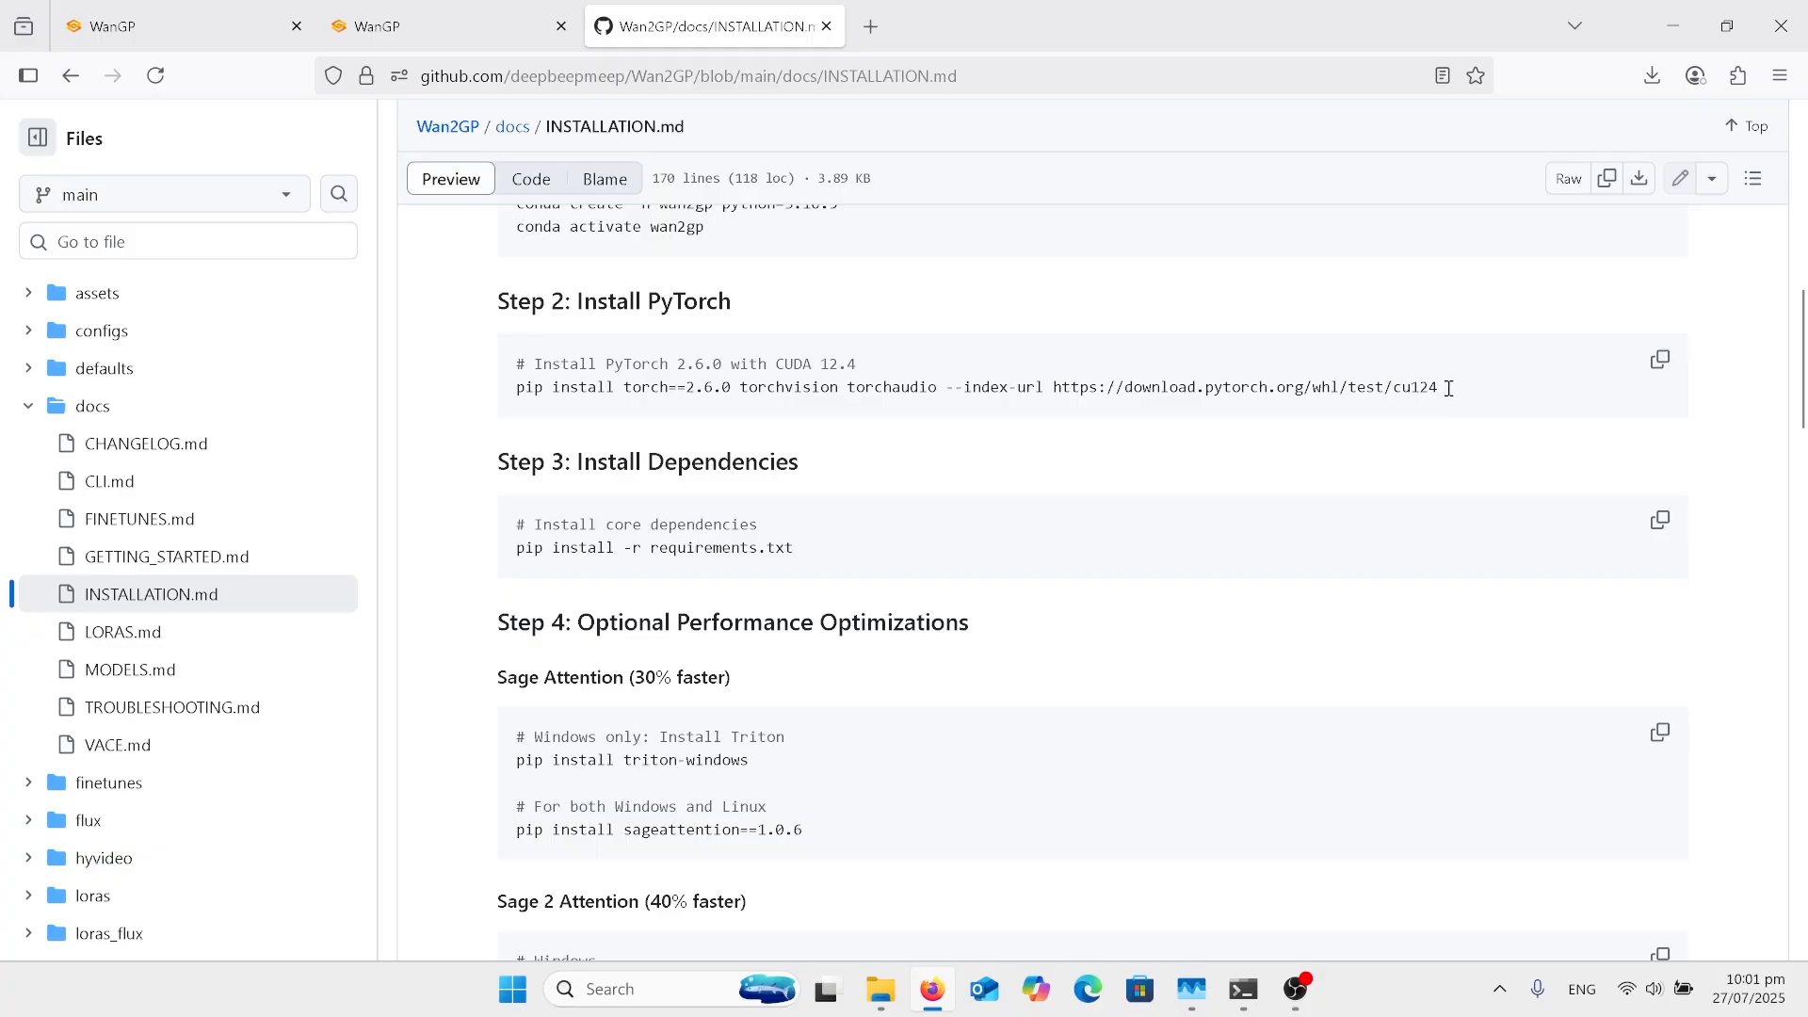
Step: Read the guide's optional Sage, Sage 2 and Flash Attention optimizations and the RTX 50XX (Beta) setup instructions
{"action": "scroll", "coordinate": [1125, 620], "scroll_direction": "down", "scroll_amount": 2}
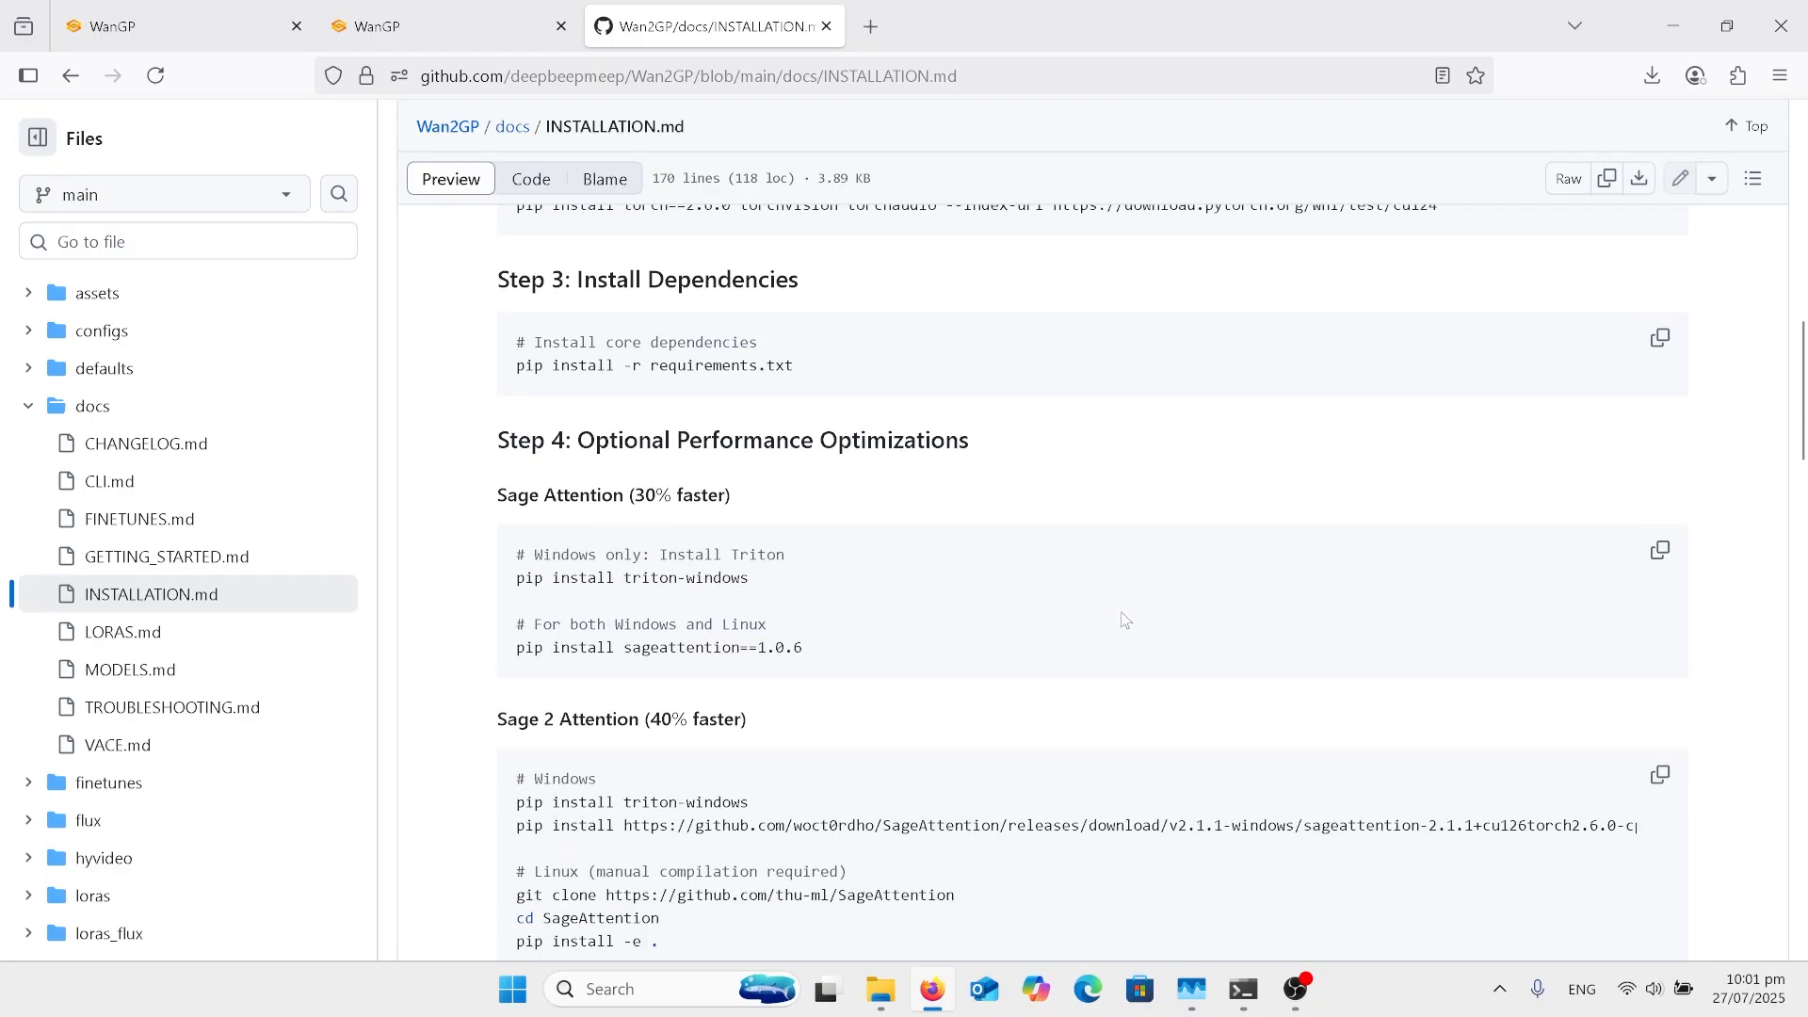
{"action": "scroll", "coordinate": [1125, 620], "scroll_direction": "down", "scroll_amount": 3}
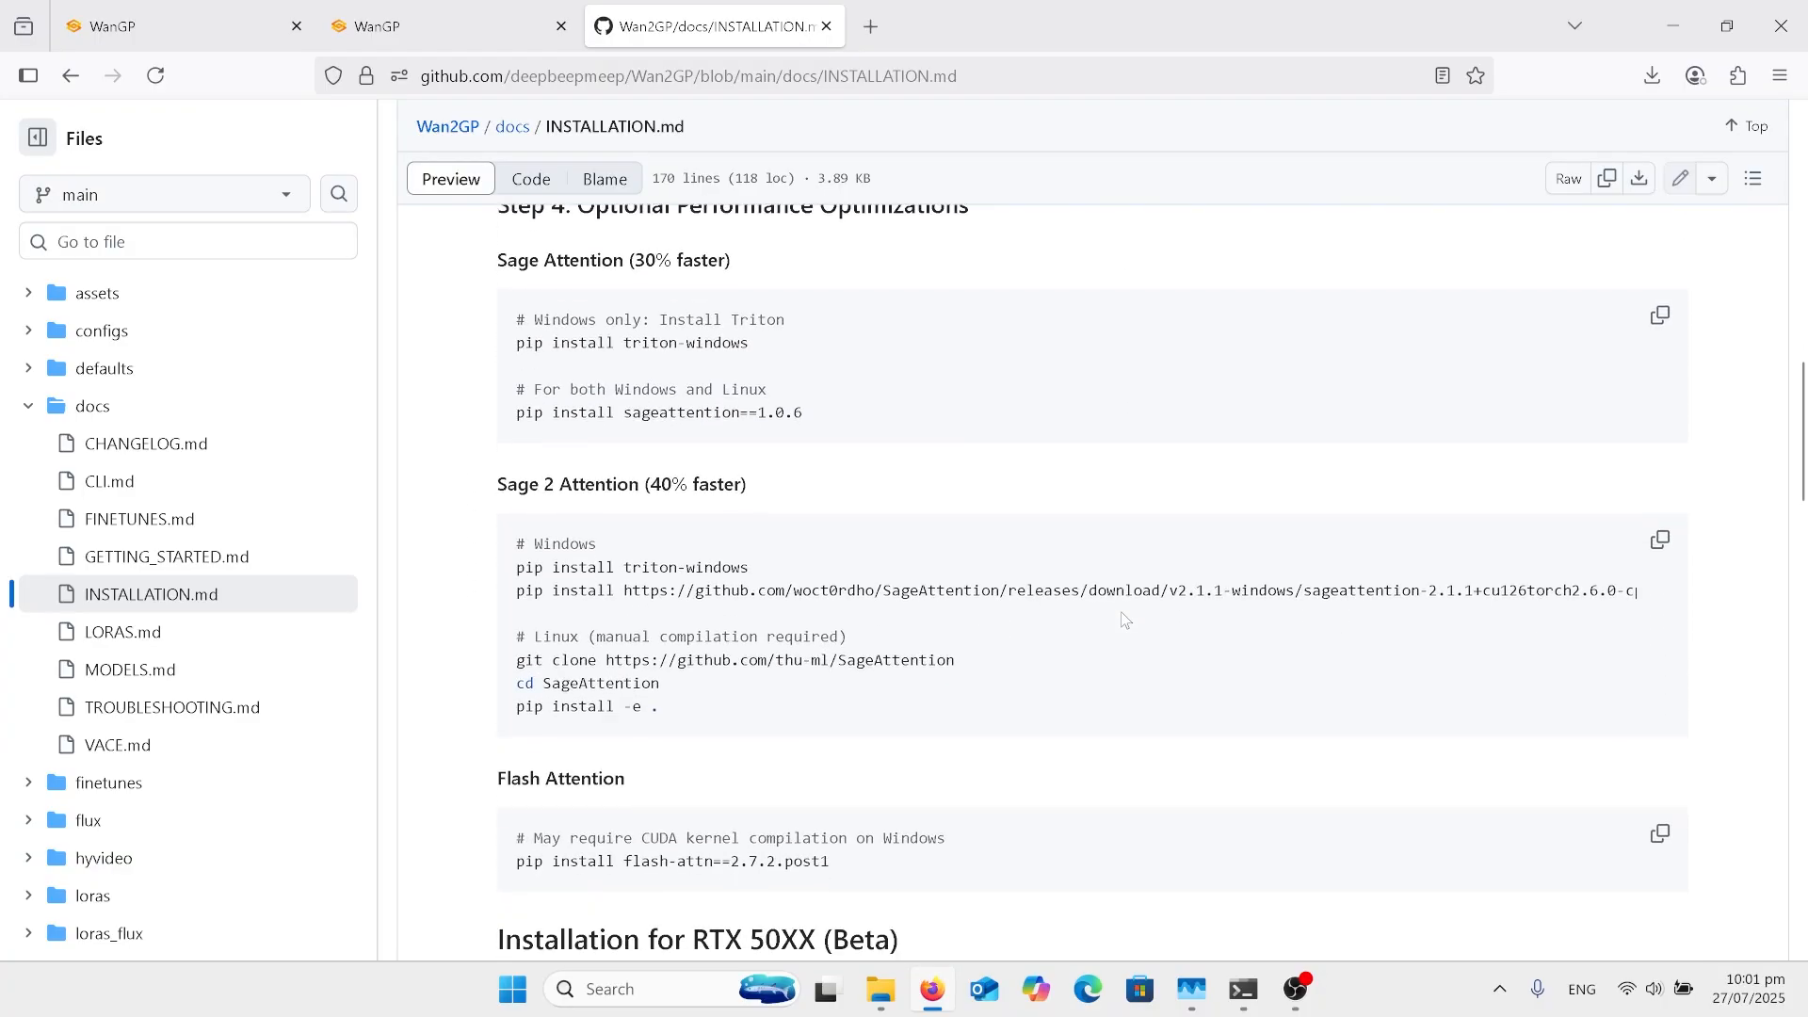
{"action": "scroll", "coordinate": [1125, 619], "scroll_direction": "down", "scroll_amount": 1}
{"action": "scroll", "coordinate": [1125, 620], "scroll_direction": "up", "scroll_amount": 2}
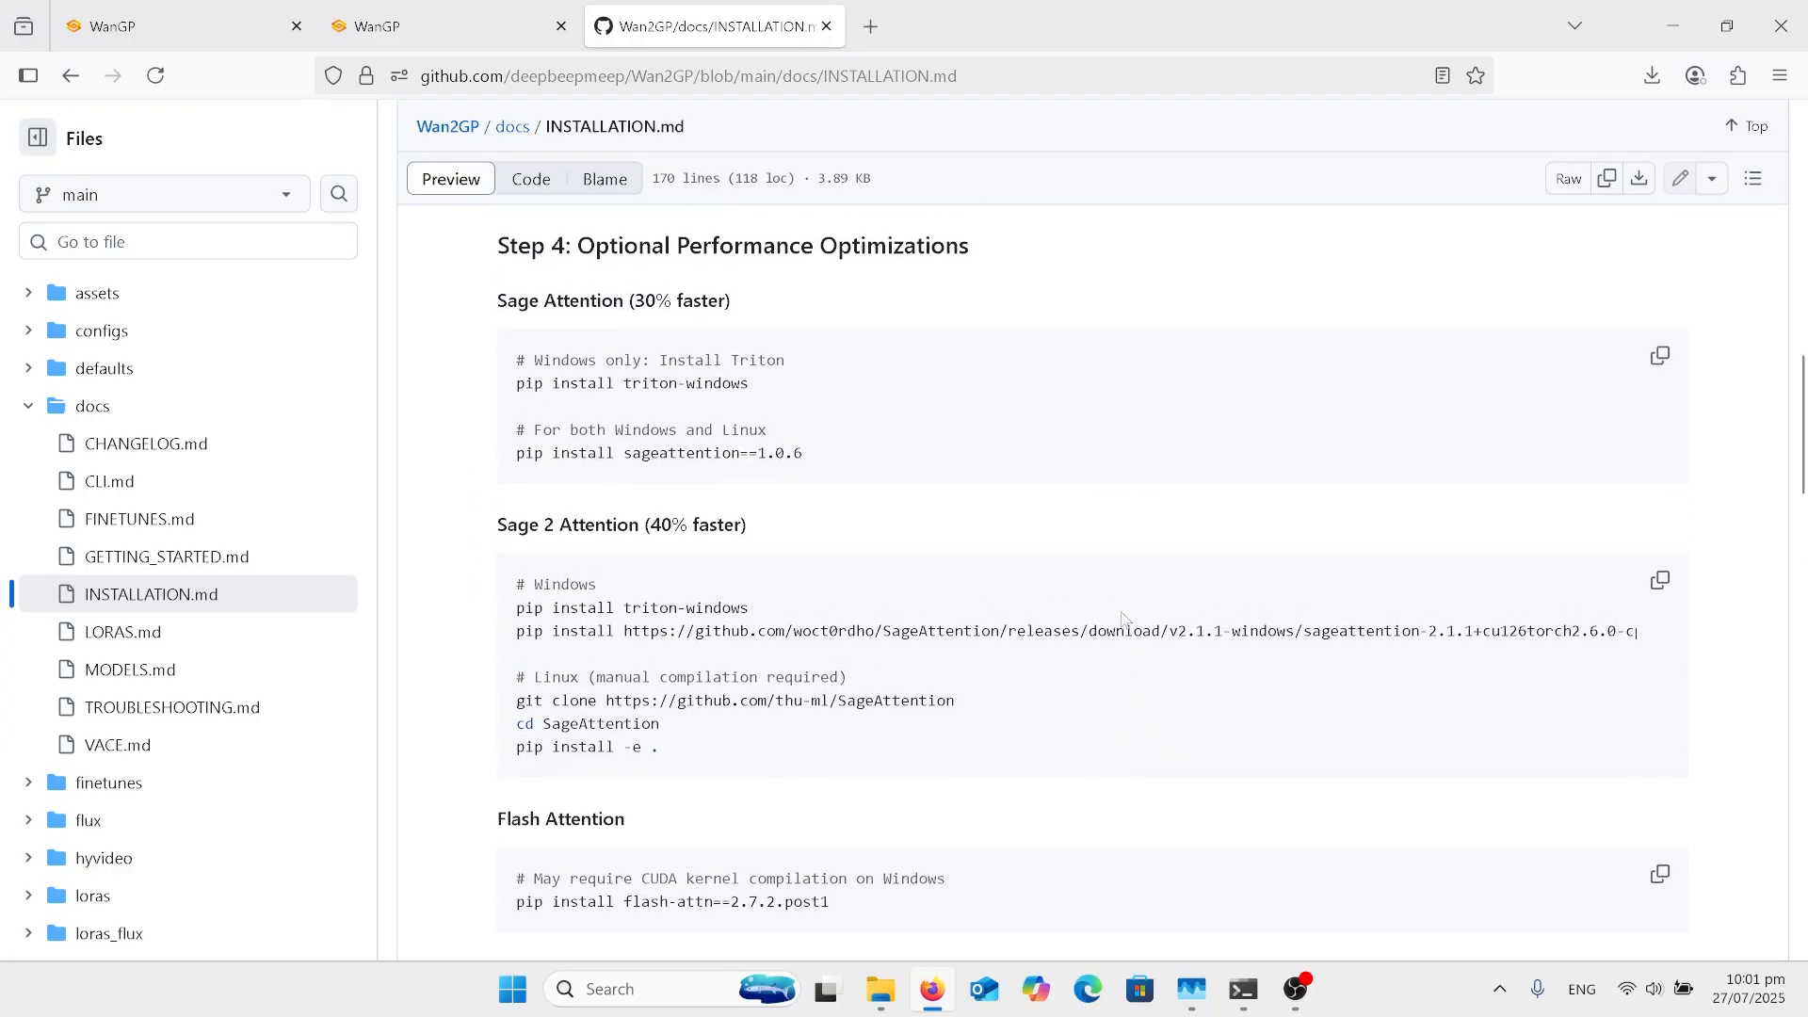
{"action": "scroll", "coordinate": [1126, 620], "scroll_direction": "down", "scroll_amount": 2}
{"action": "scroll", "coordinate": [1125, 620], "scroll_direction": "down", "scroll_amount": 1}
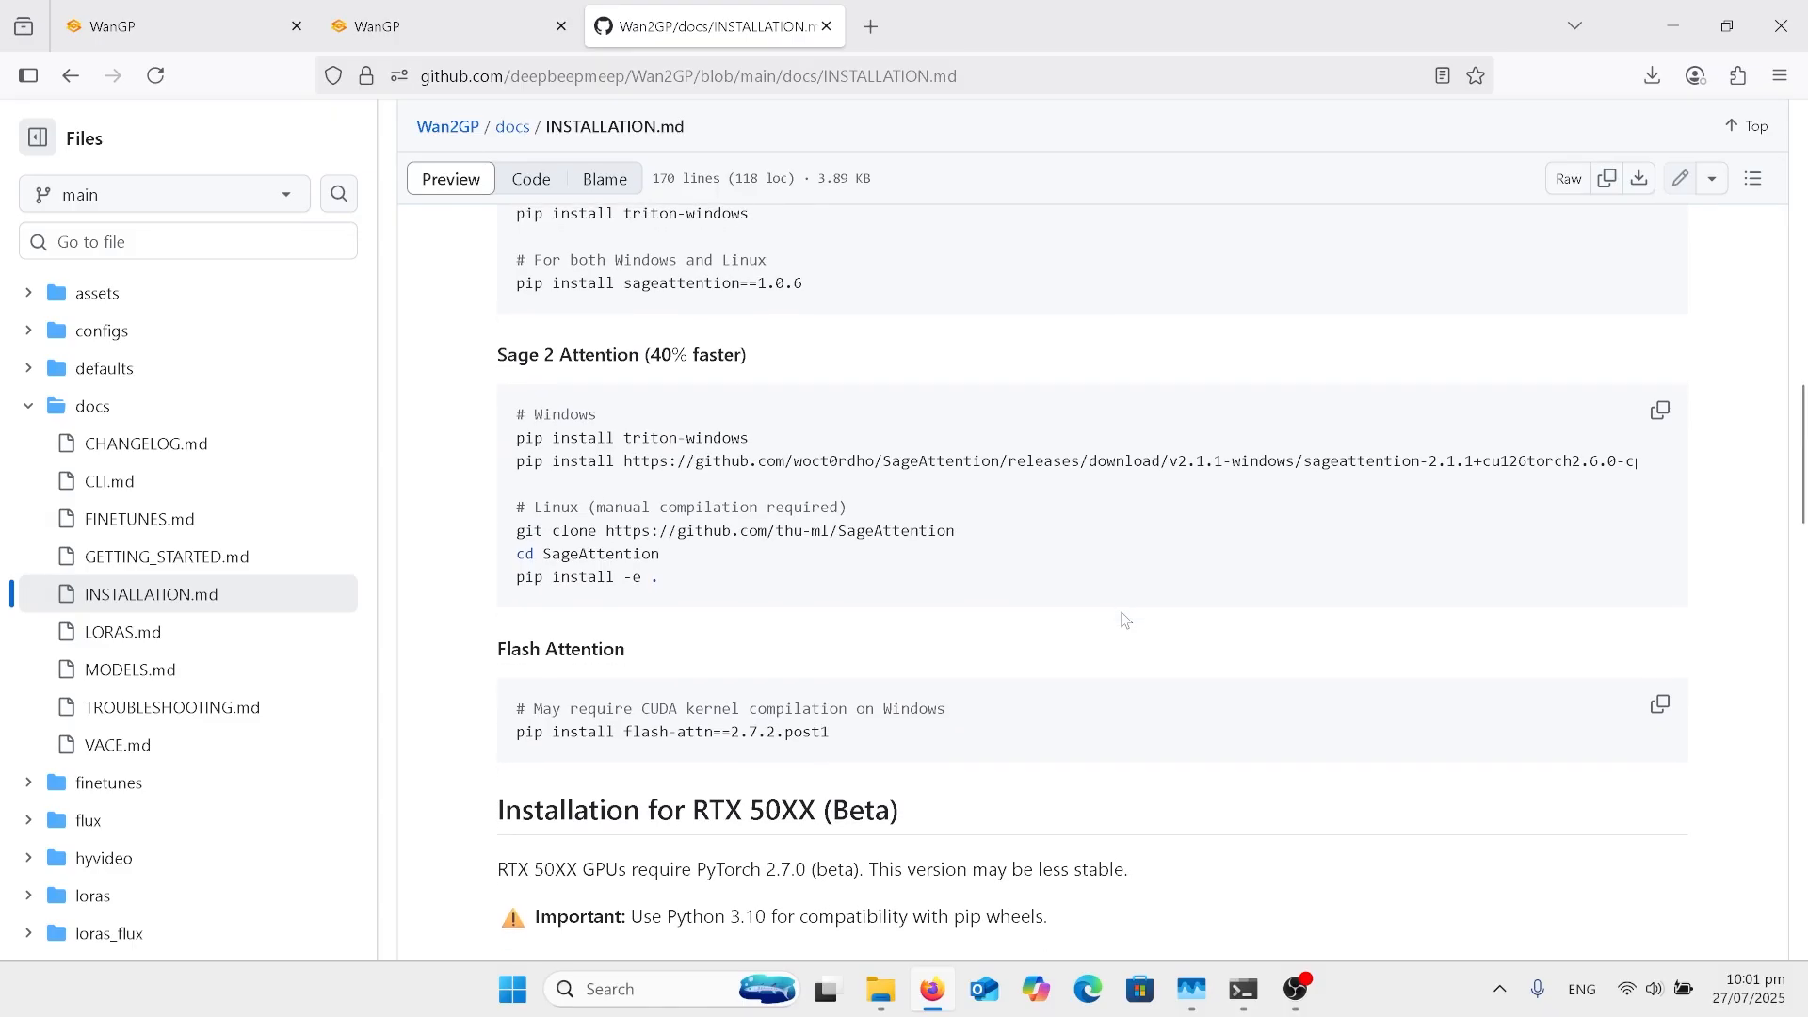
{"action": "scroll", "coordinate": [1125, 619], "scroll_direction": "down", "scroll_amount": 1}
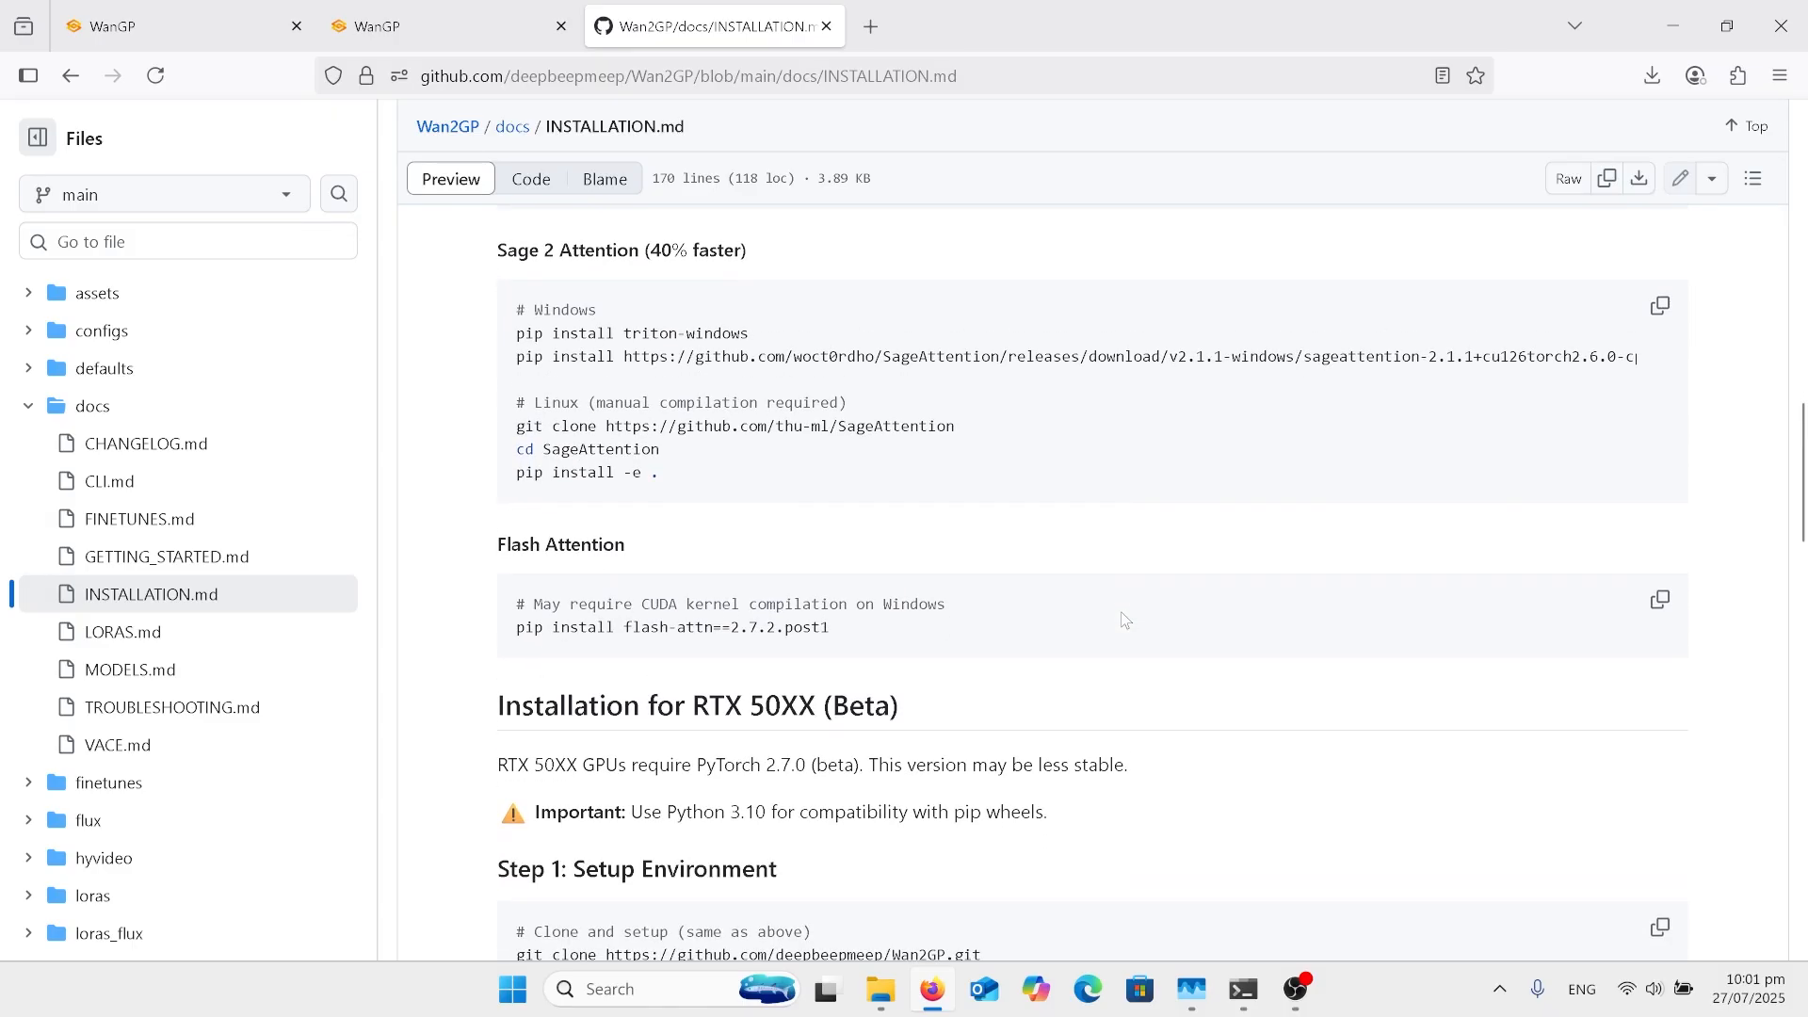
{"action": "scroll", "coordinate": [1126, 619], "scroll_direction": "down", "scroll_amount": 1}
{"action": "scroll", "coordinate": [1125, 620], "scroll_direction": "up", "scroll_amount": 2}
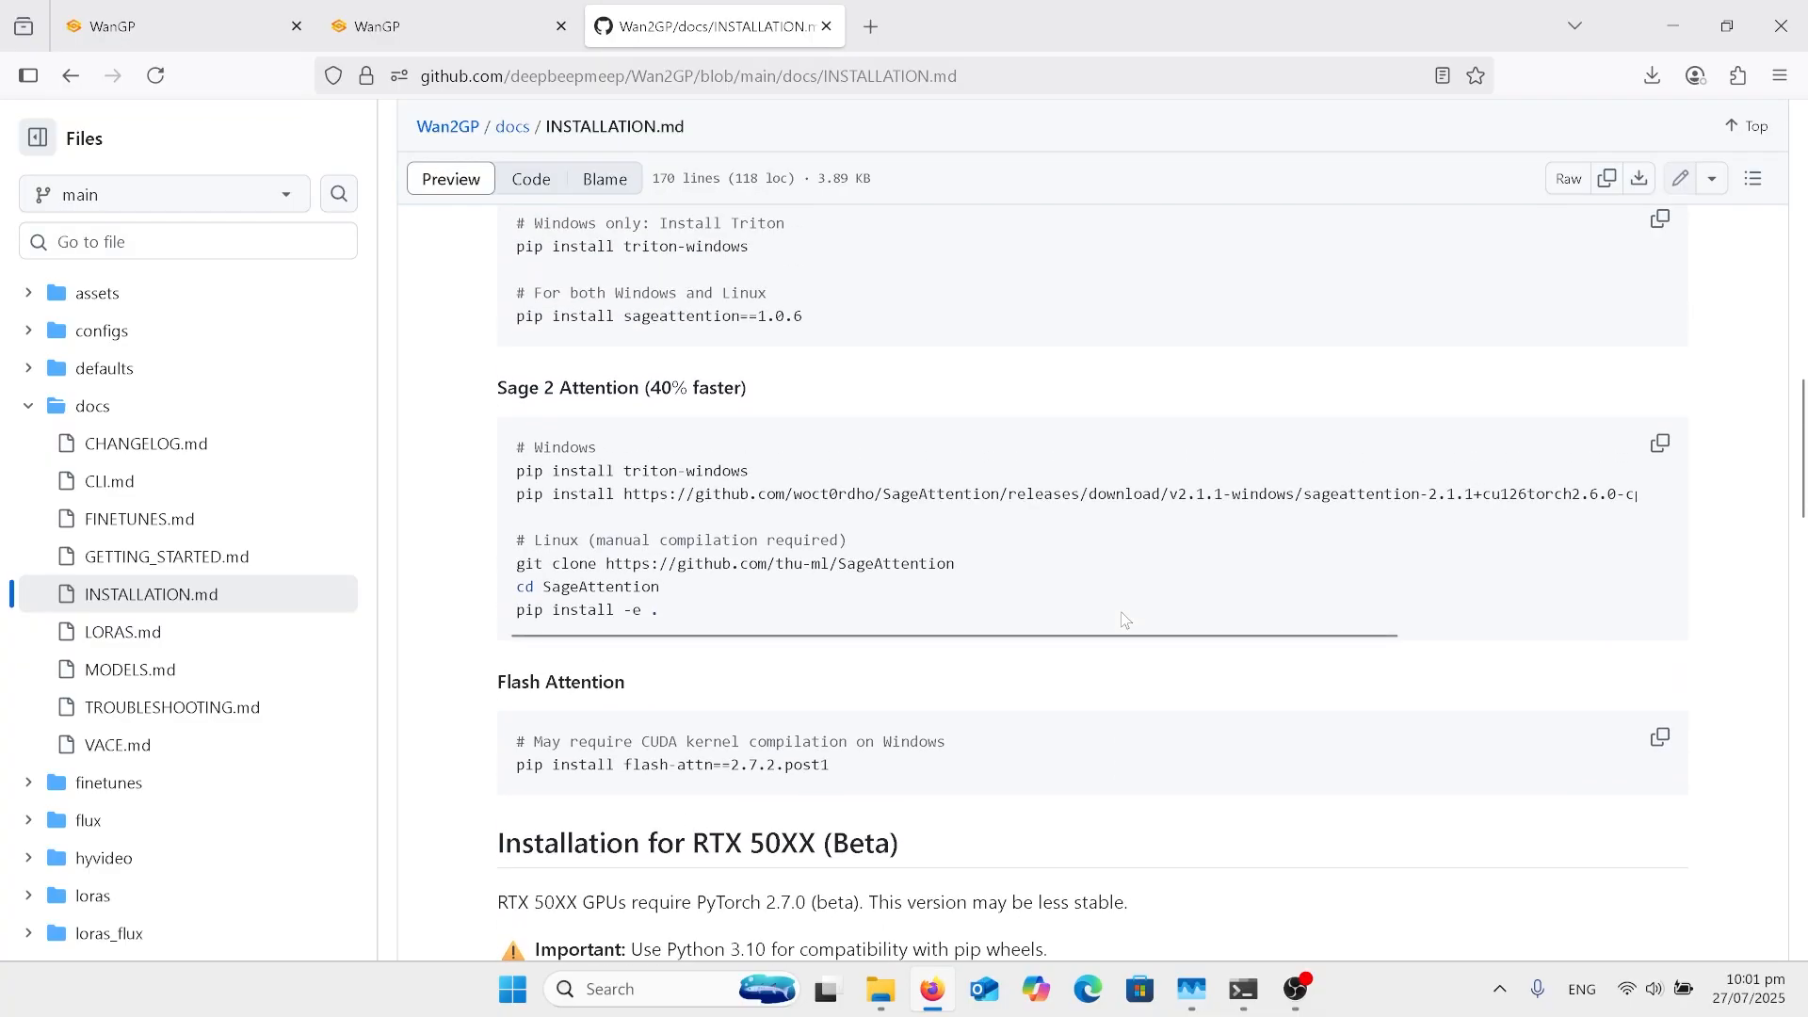
{"action": "scroll", "coordinate": [1125, 619], "scroll_direction": "down", "scroll_amount": 2}
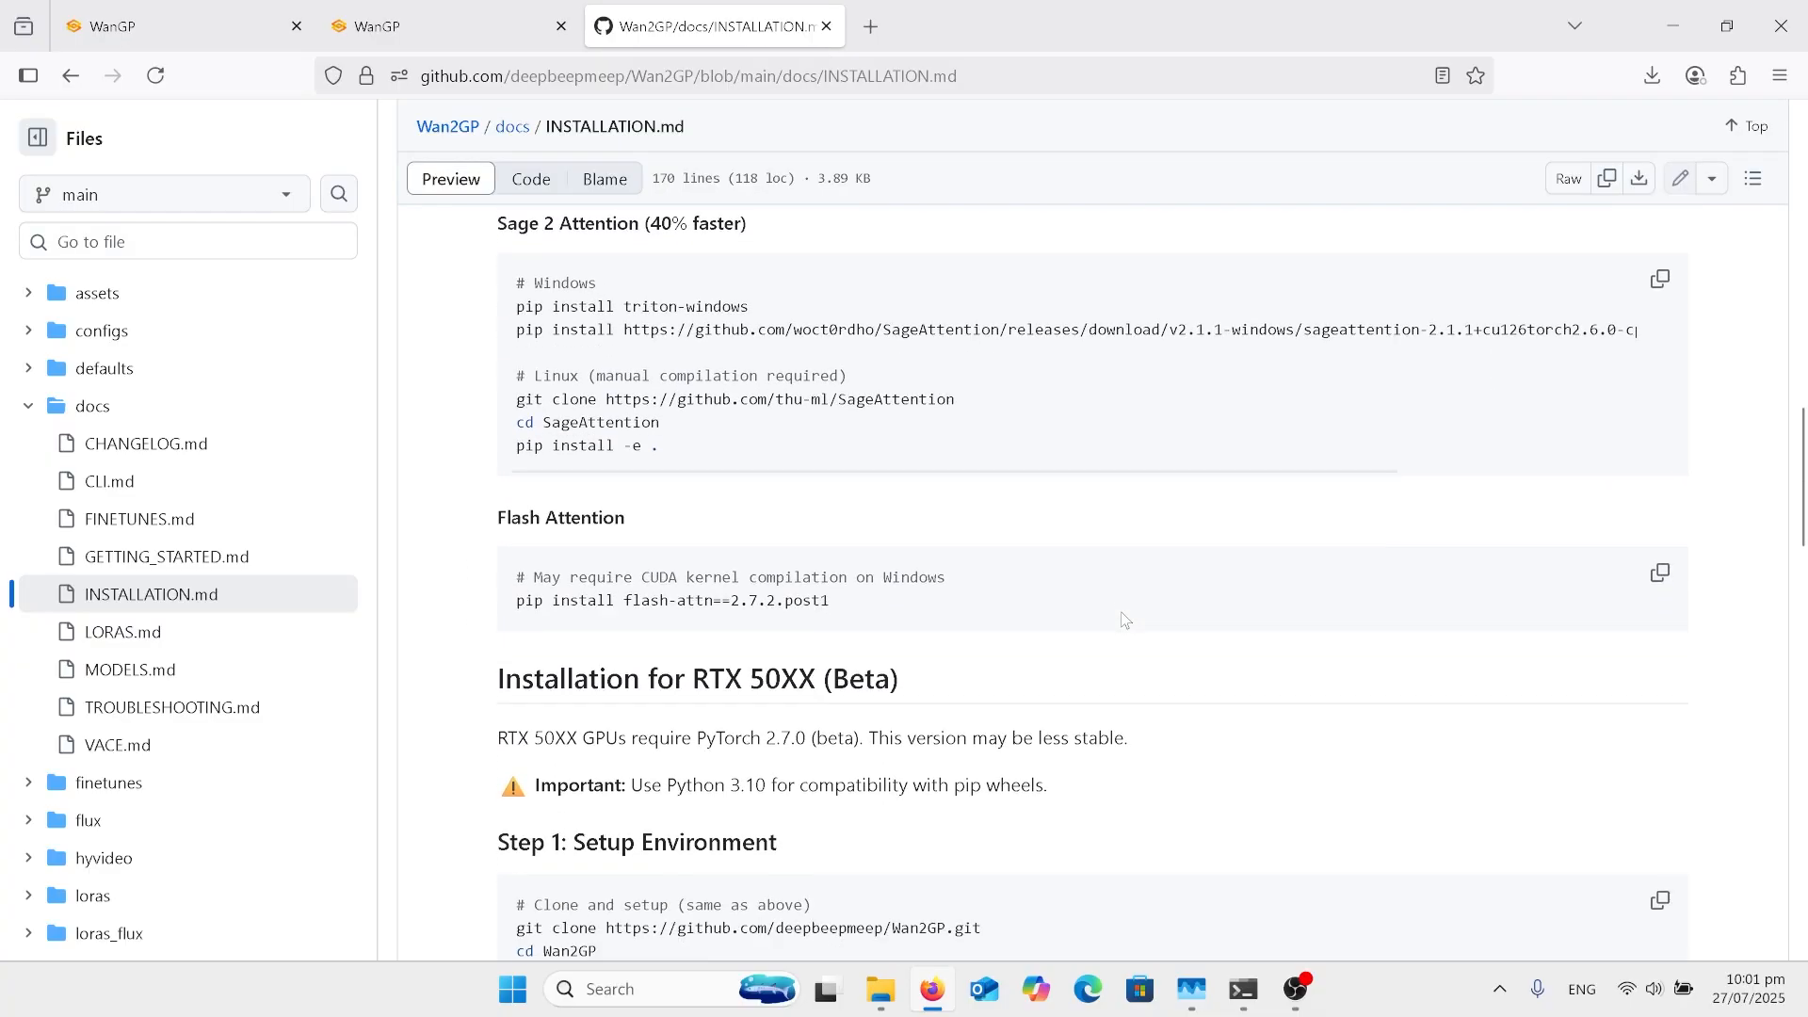
{"action": "scroll", "coordinate": [1125, 619], "scroll_direction": "down", "scroll_amount": 5}
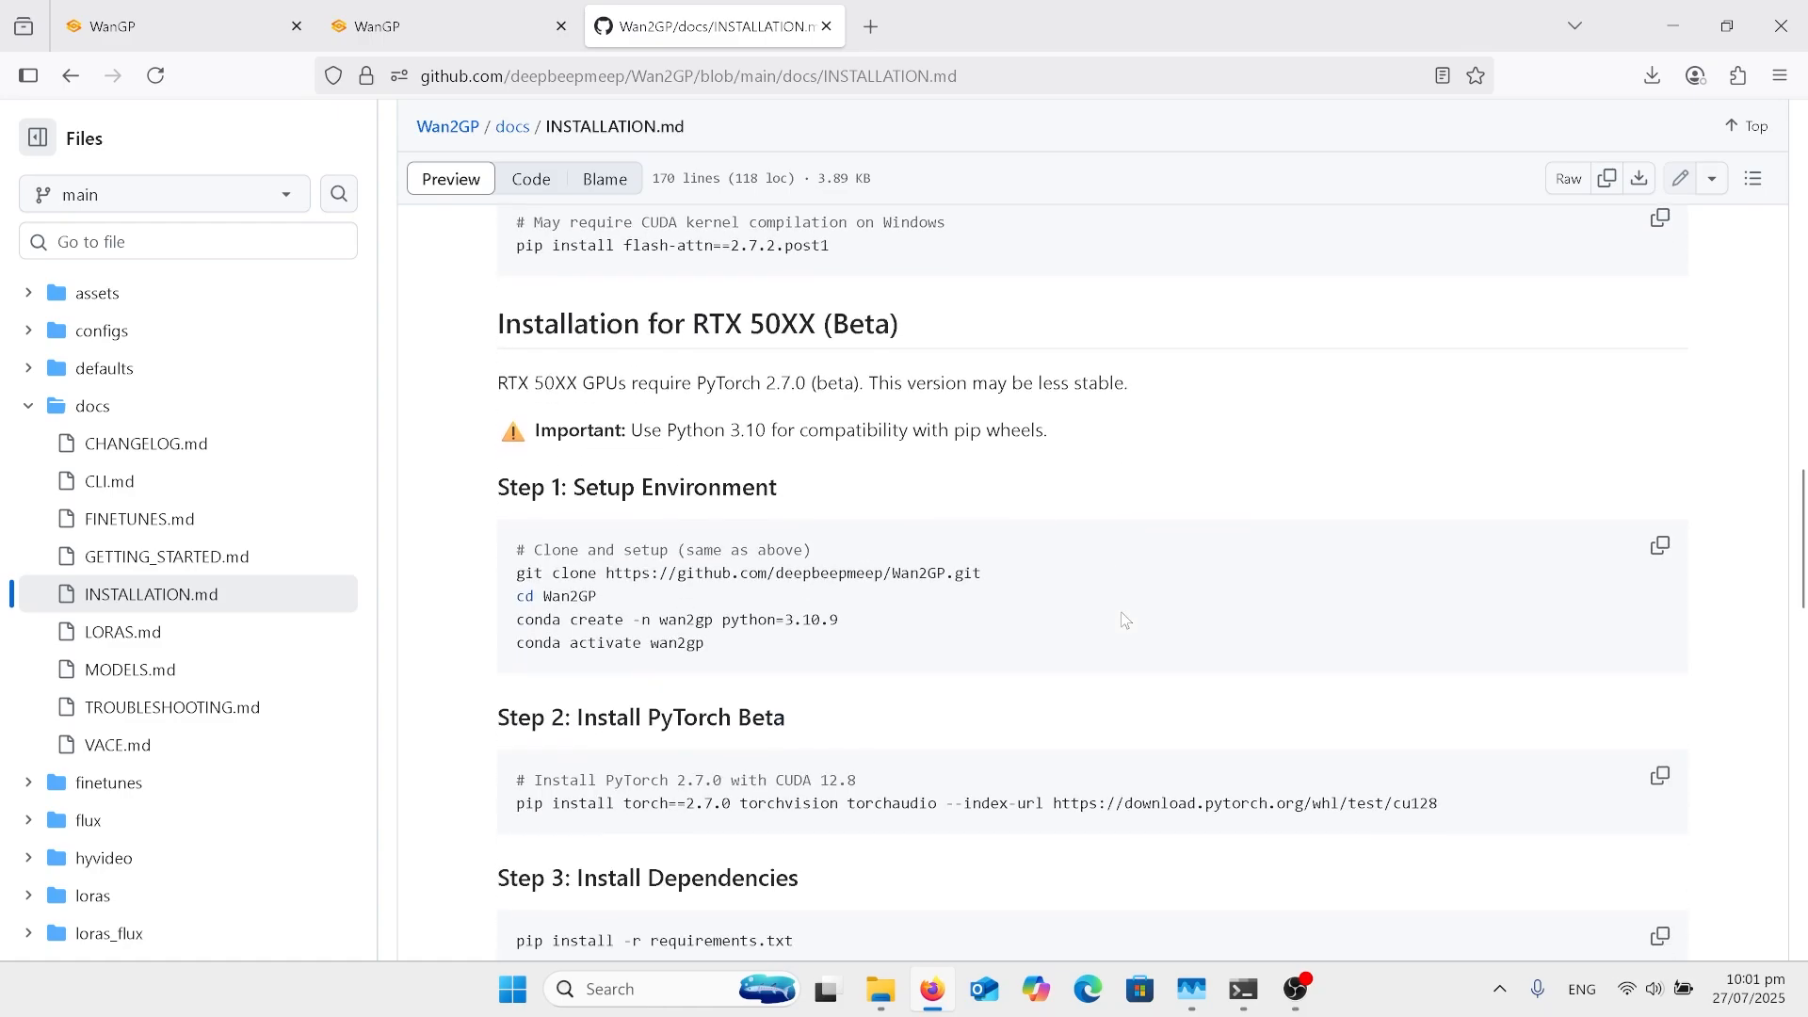
Step: Check the guide's RTX 50XX dependency and Sage Attention instructions and return to the WanGP video generator page
{"action": "scroll", "coordinate": [1125, 619], "scroll_direction": "down", "scroll_amount": 5}
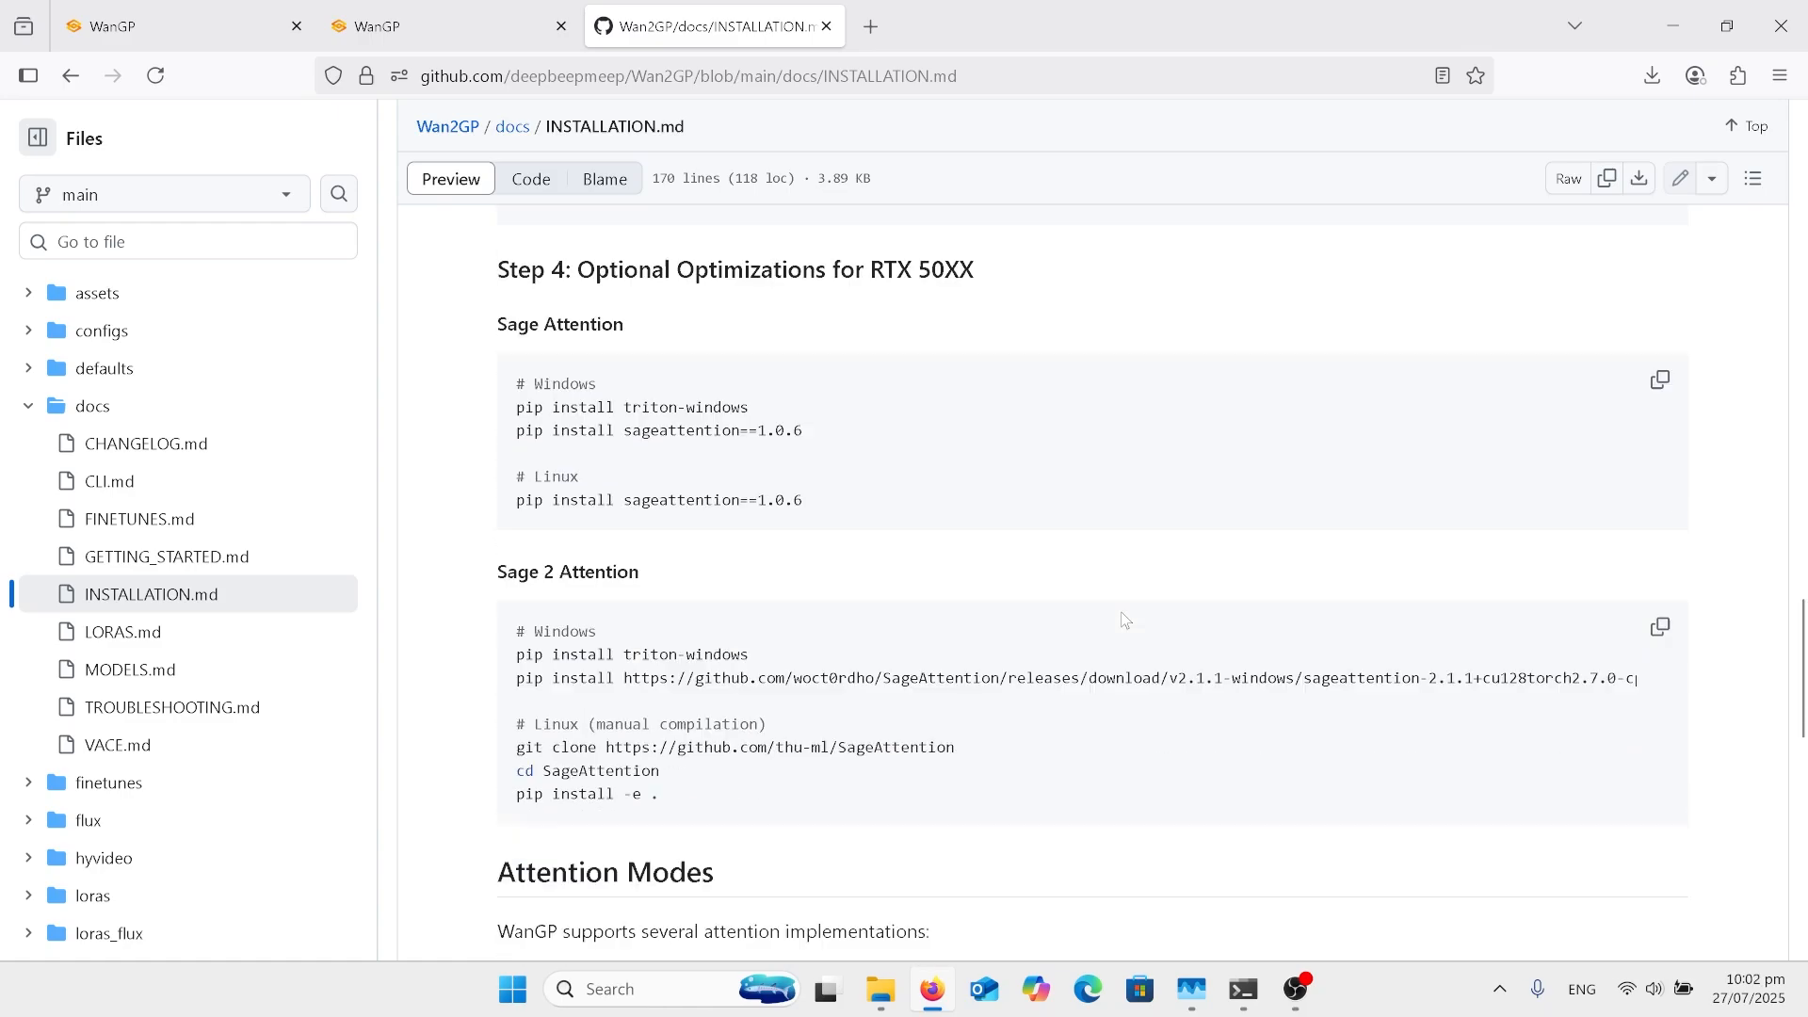
{"action": "scroll", "coordinate": [1126, 620], "scroll_direction": "up", "scroll_amount": 5}
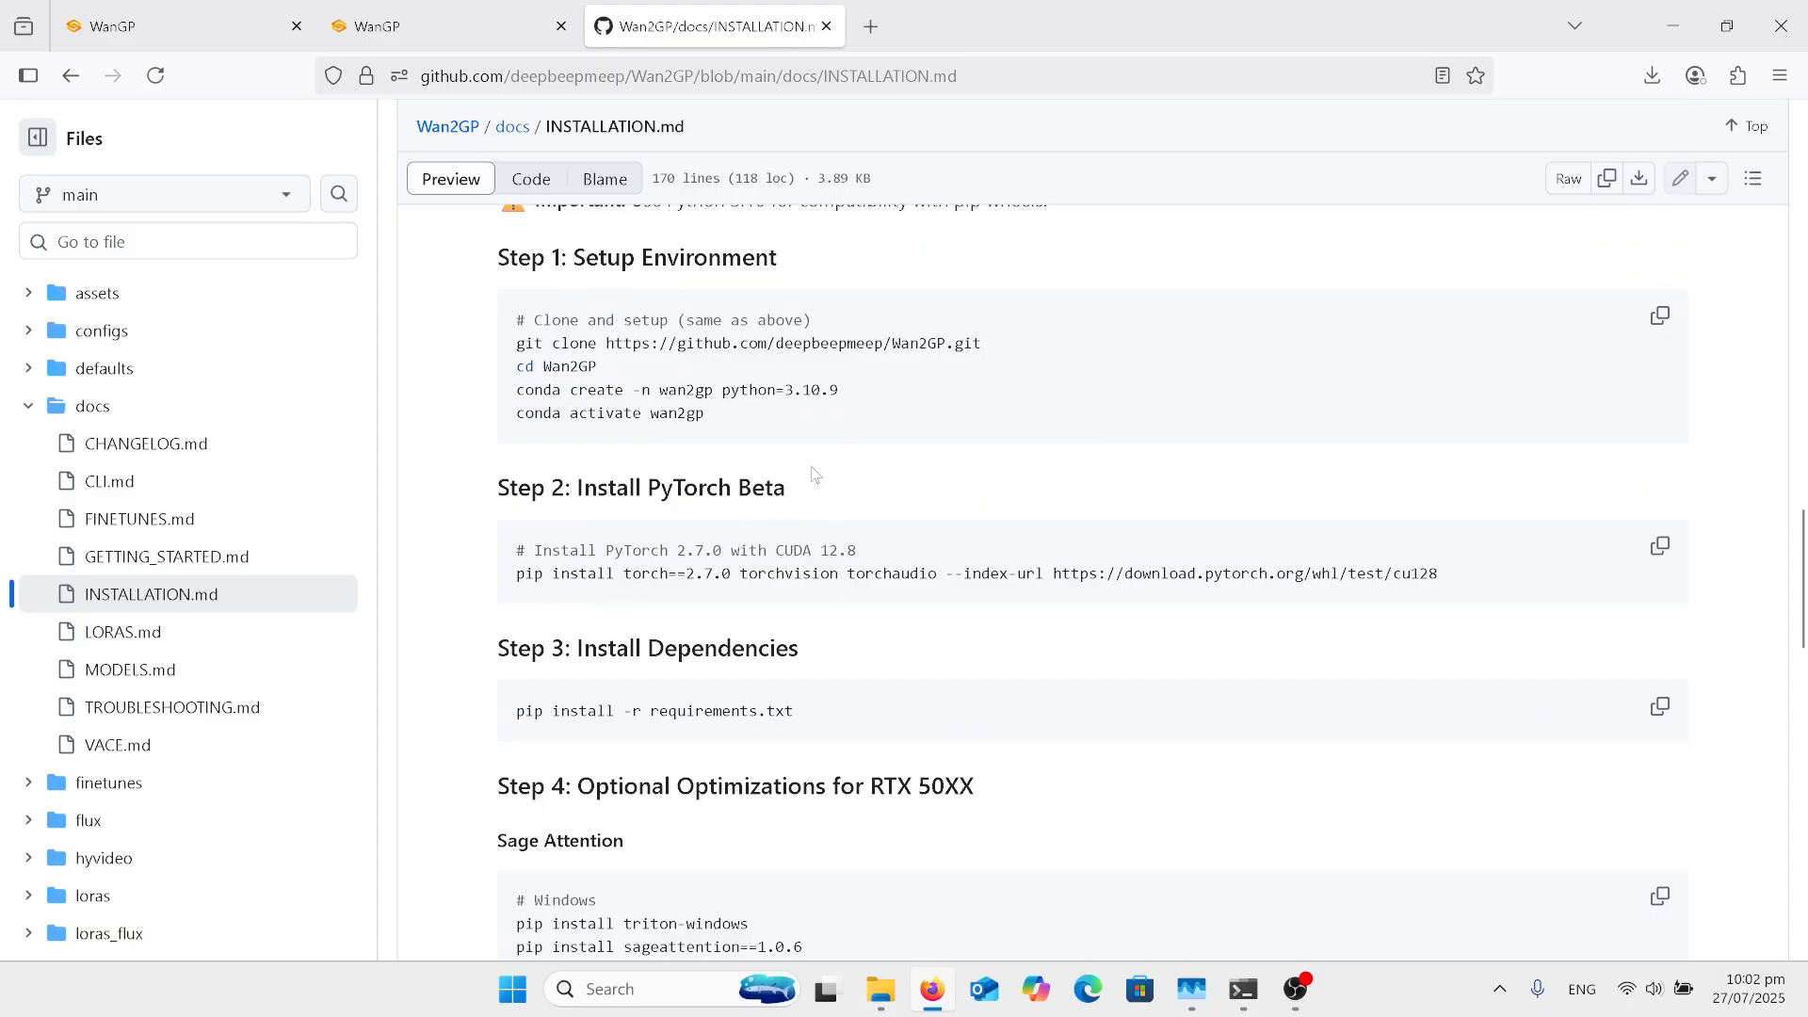
{"action": "left_click", "coordinate": [475, 9]}
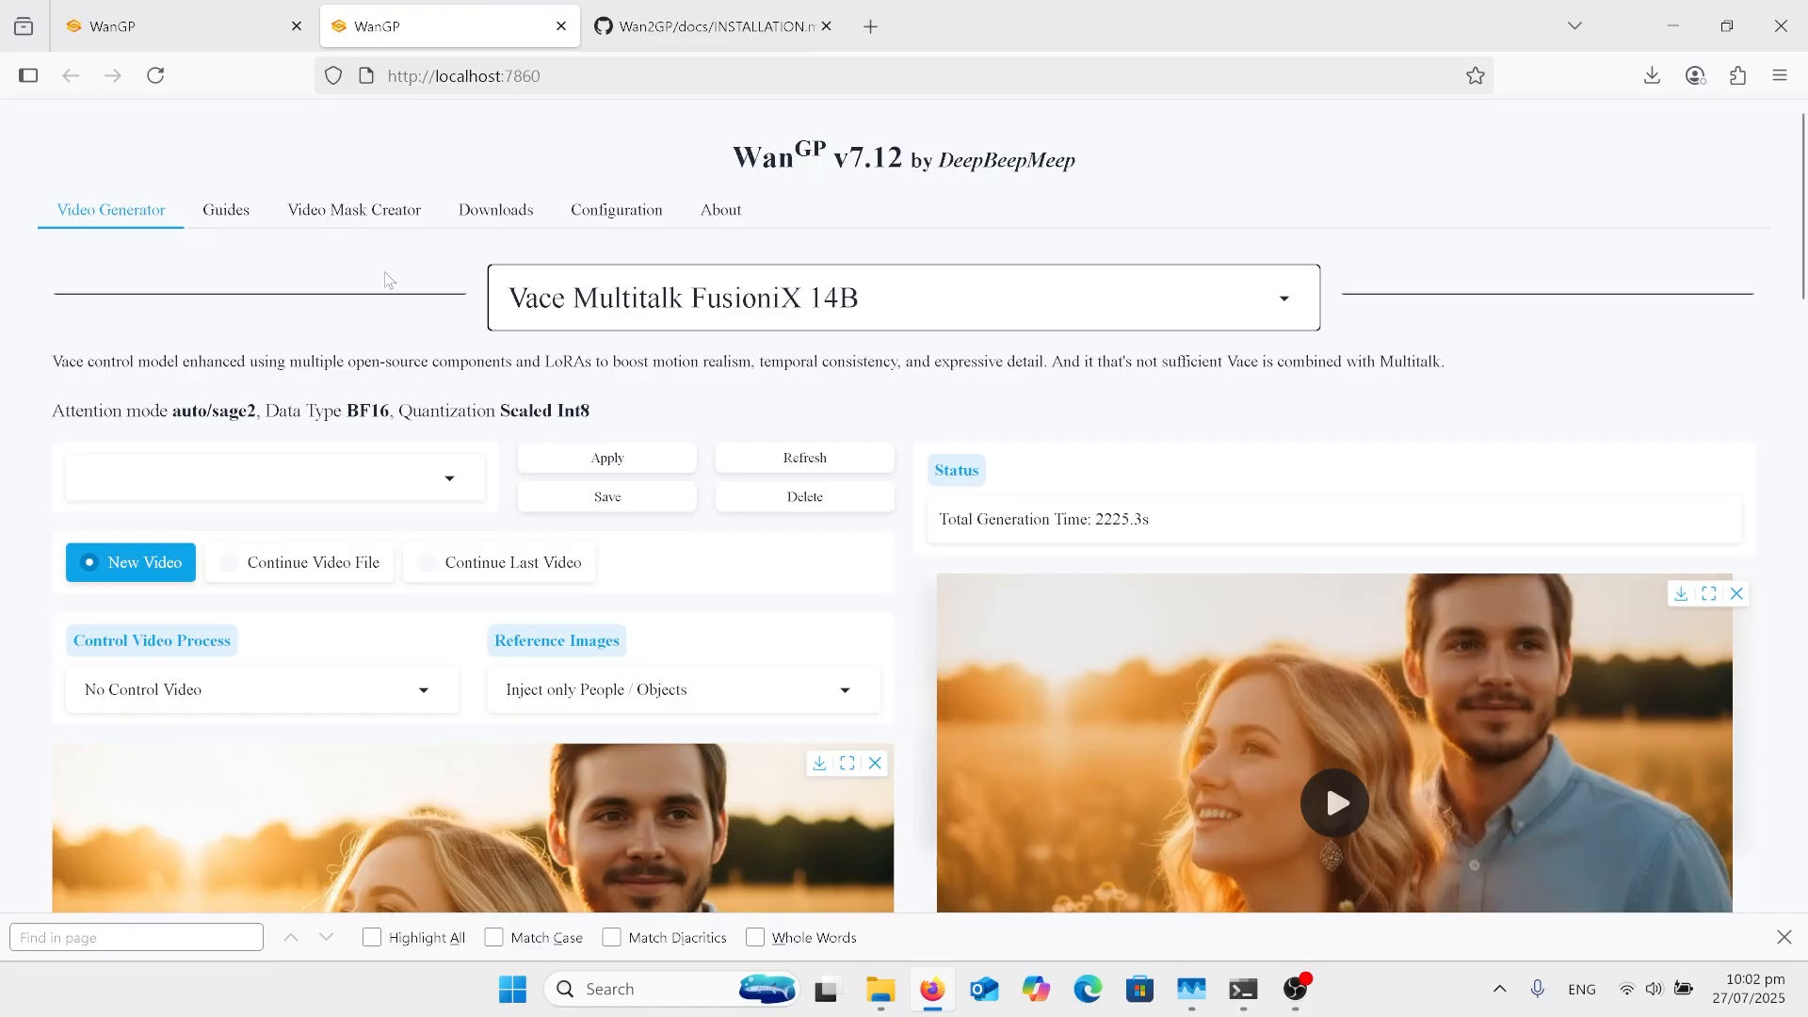
{"action": "scroll", "coordinate": [537, 402], "scroll_direction": "down", "scroll_amount": 4}
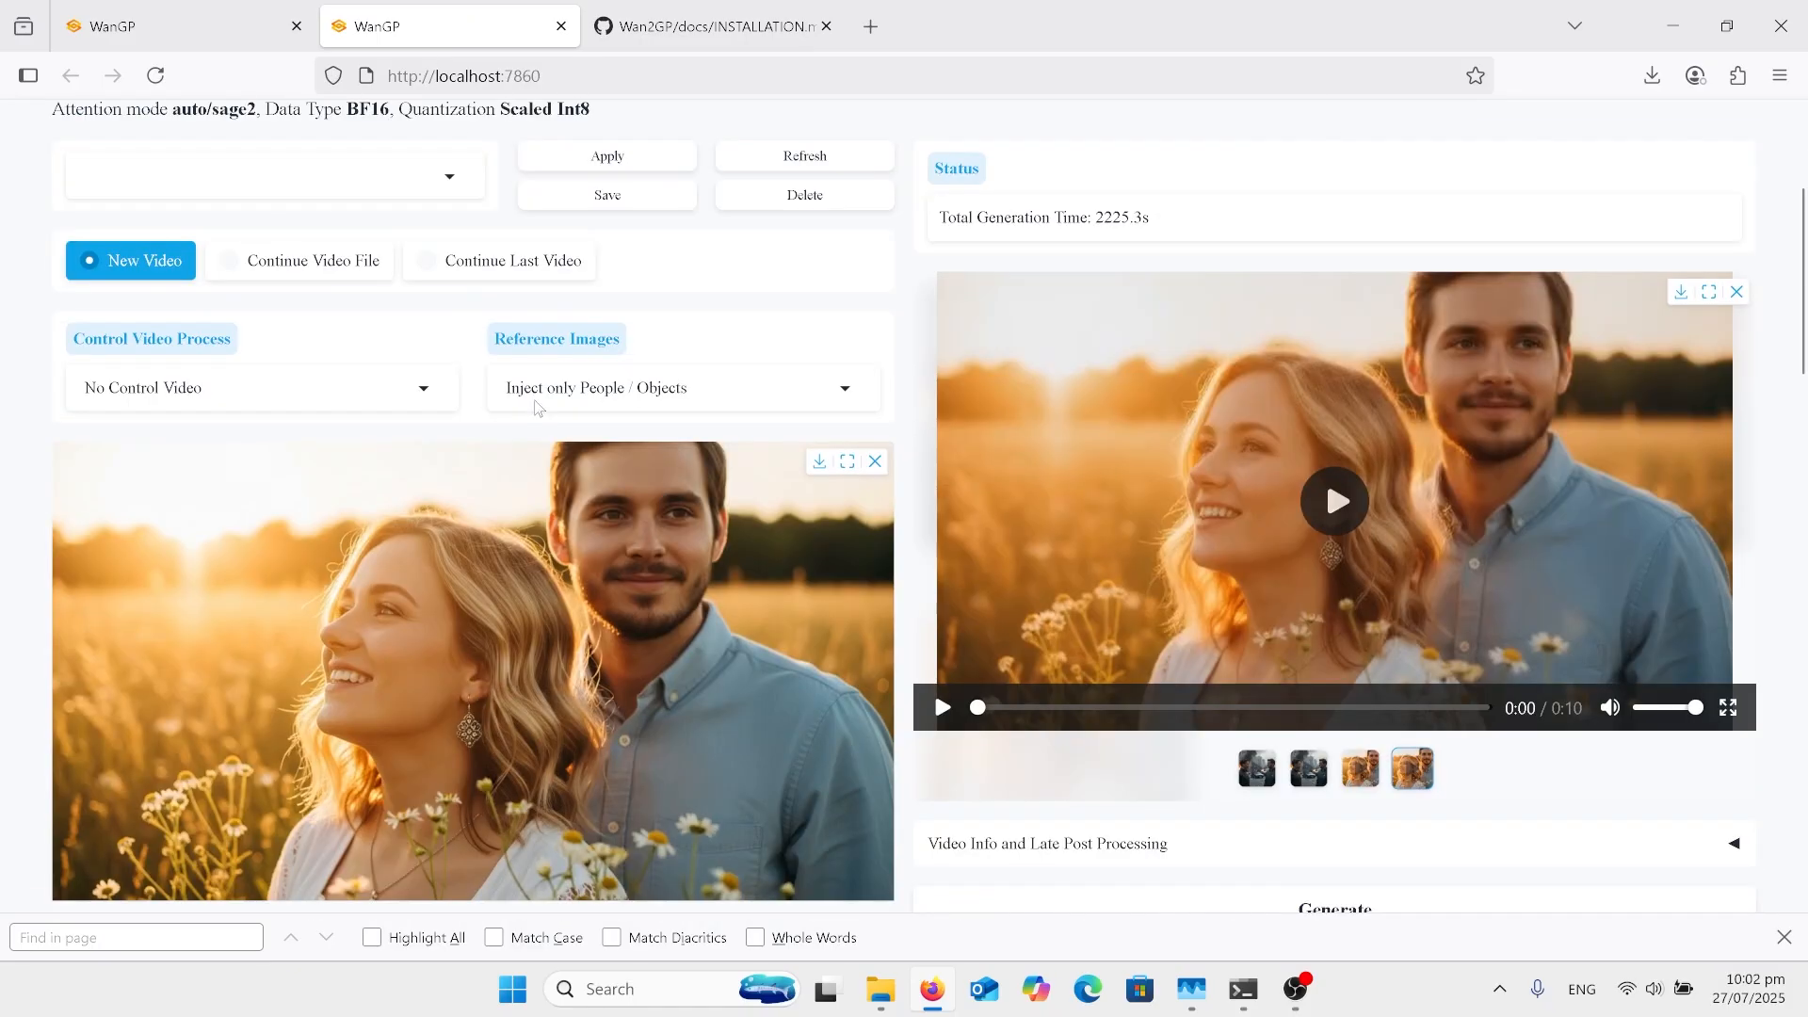
{"action": "scroll", "coordinate": [541, 401], "scroll_direction": "up", "scroll_amount": 3}
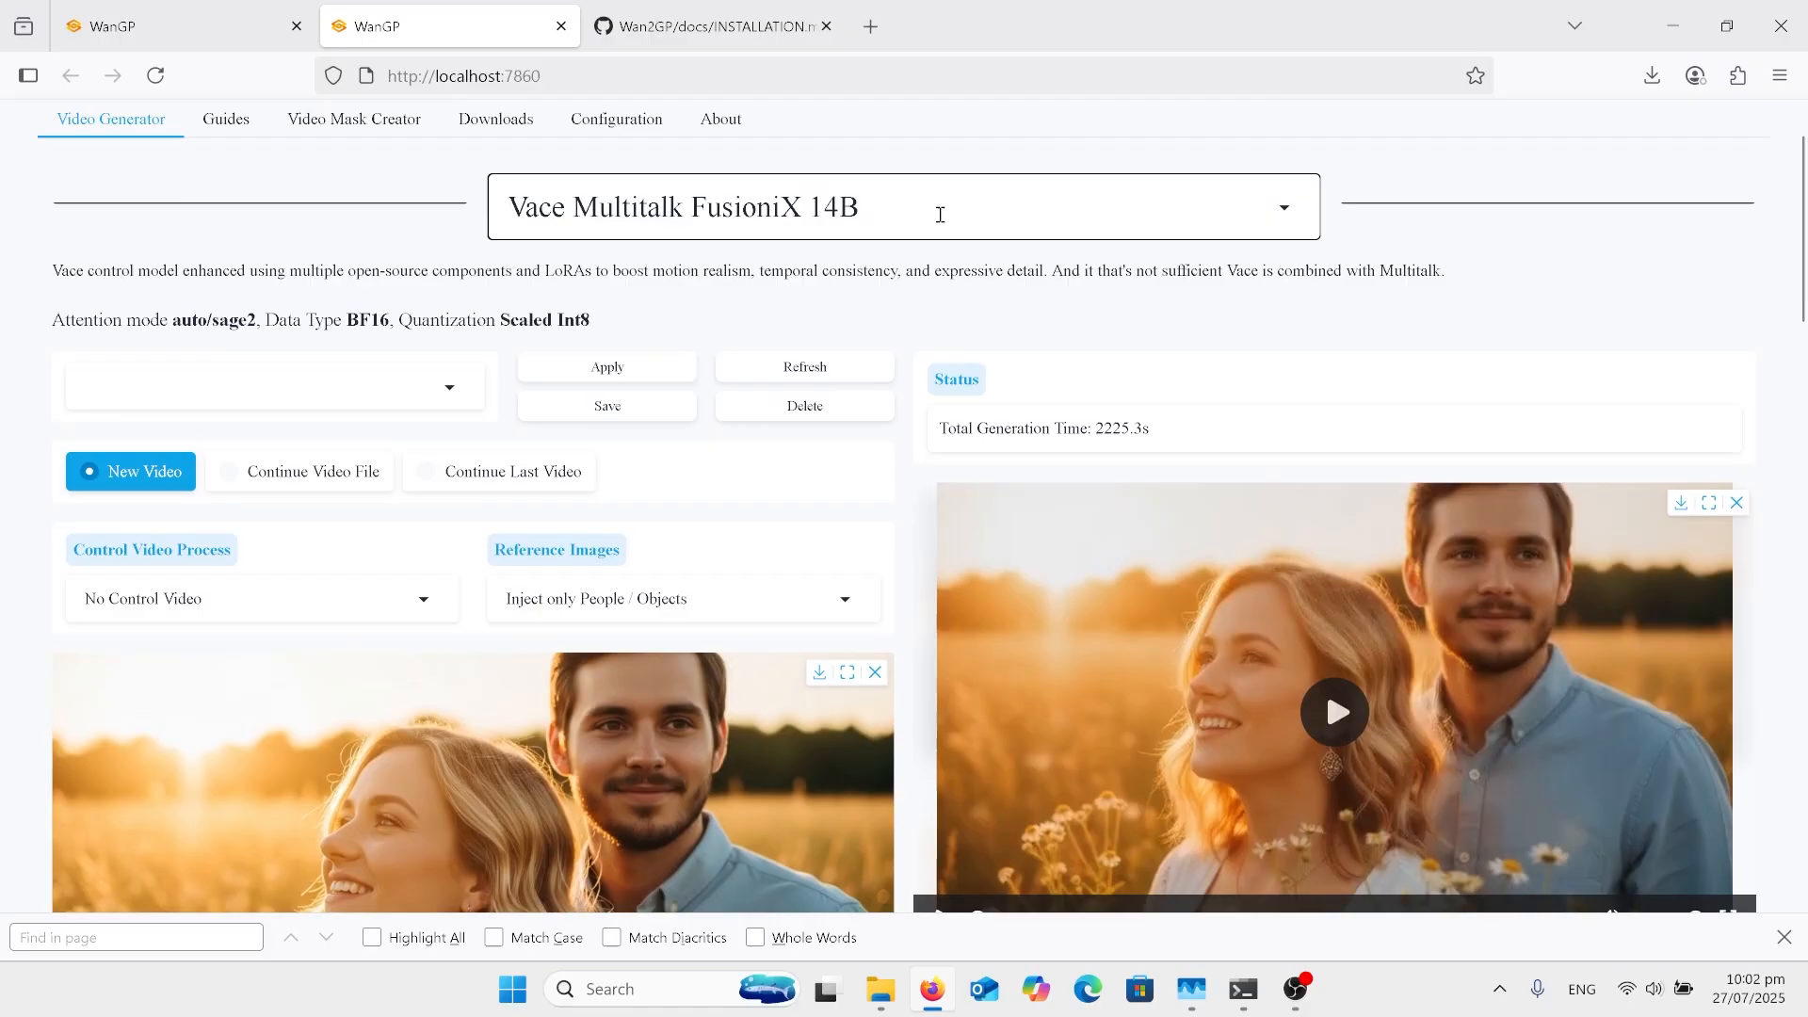
Step: Examine the video generator's list of available models, covering the Multitalk, Vace, Wan2.1, LTX, Hunyuan and Flux variants, without choosing another model
{"action": "left_click", "coordinate": [938, 212]}
{"action": "scroll", "coordinate": [772, 493], "scroll_direction": "up", "scroll_amount": 1}
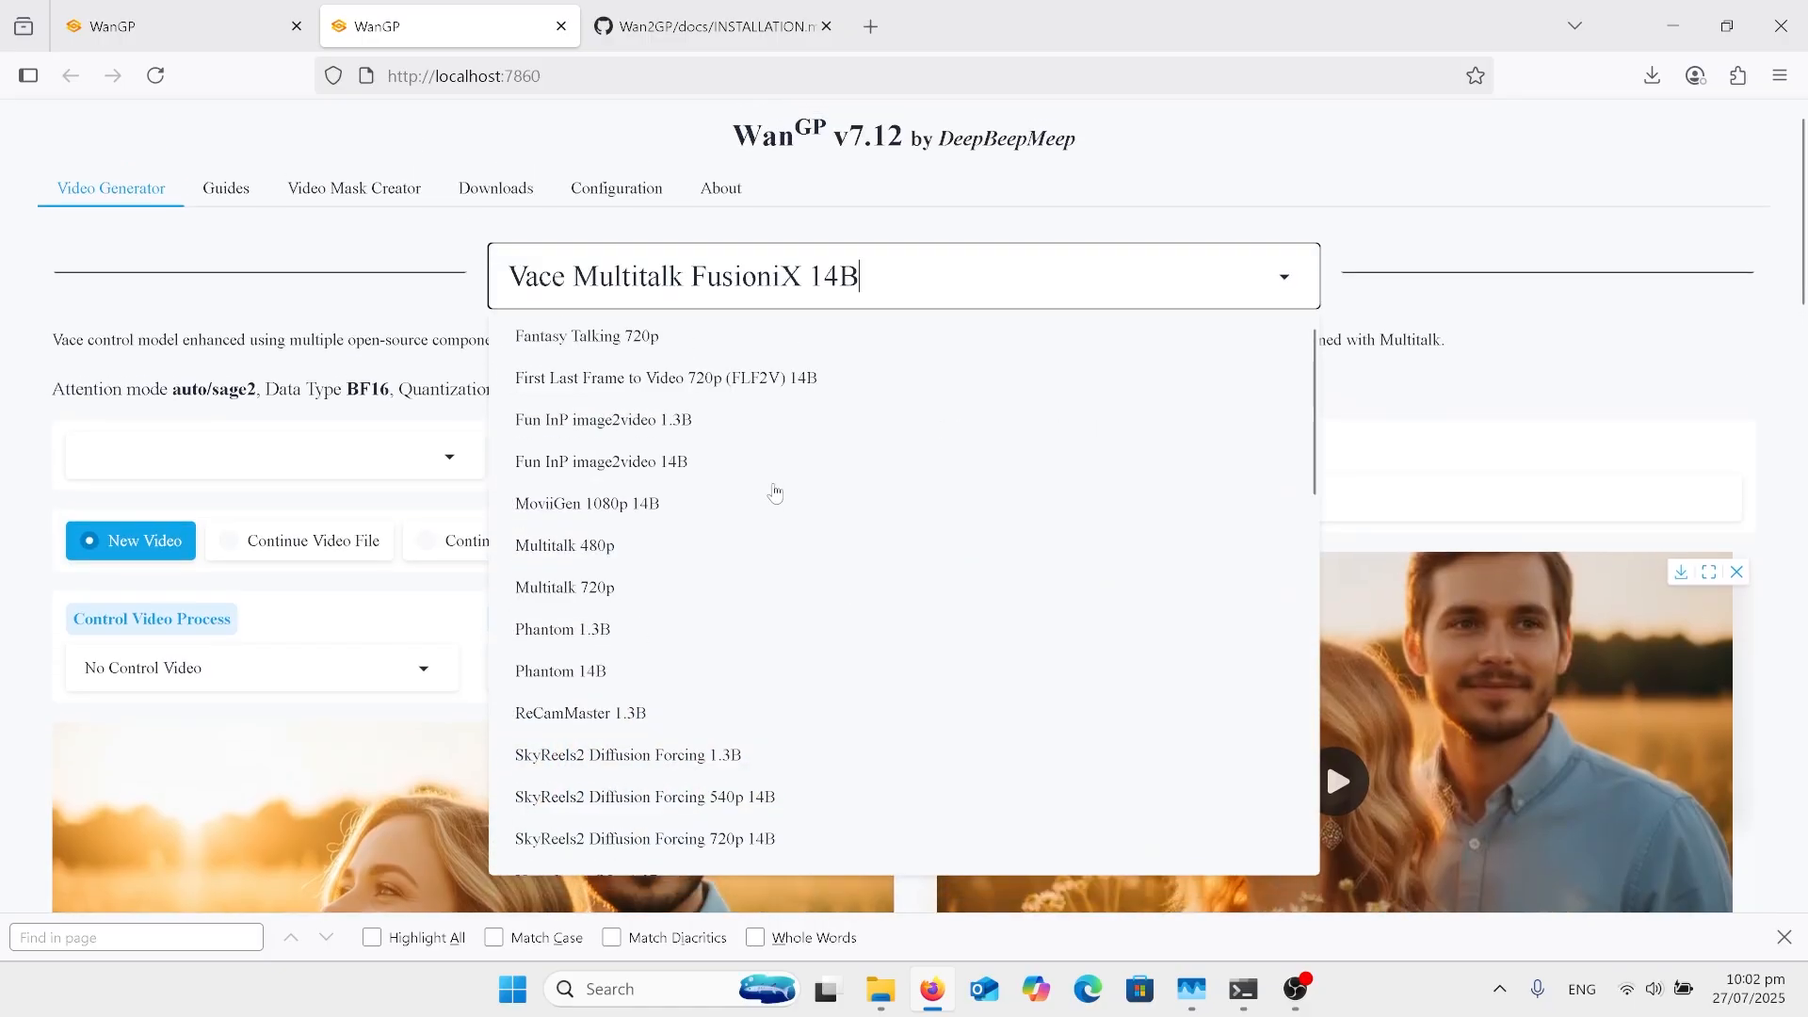
{"action": "scroll", "coordinate": [774, 493], "scroll_direction": "down", "scroll_amount": 2}
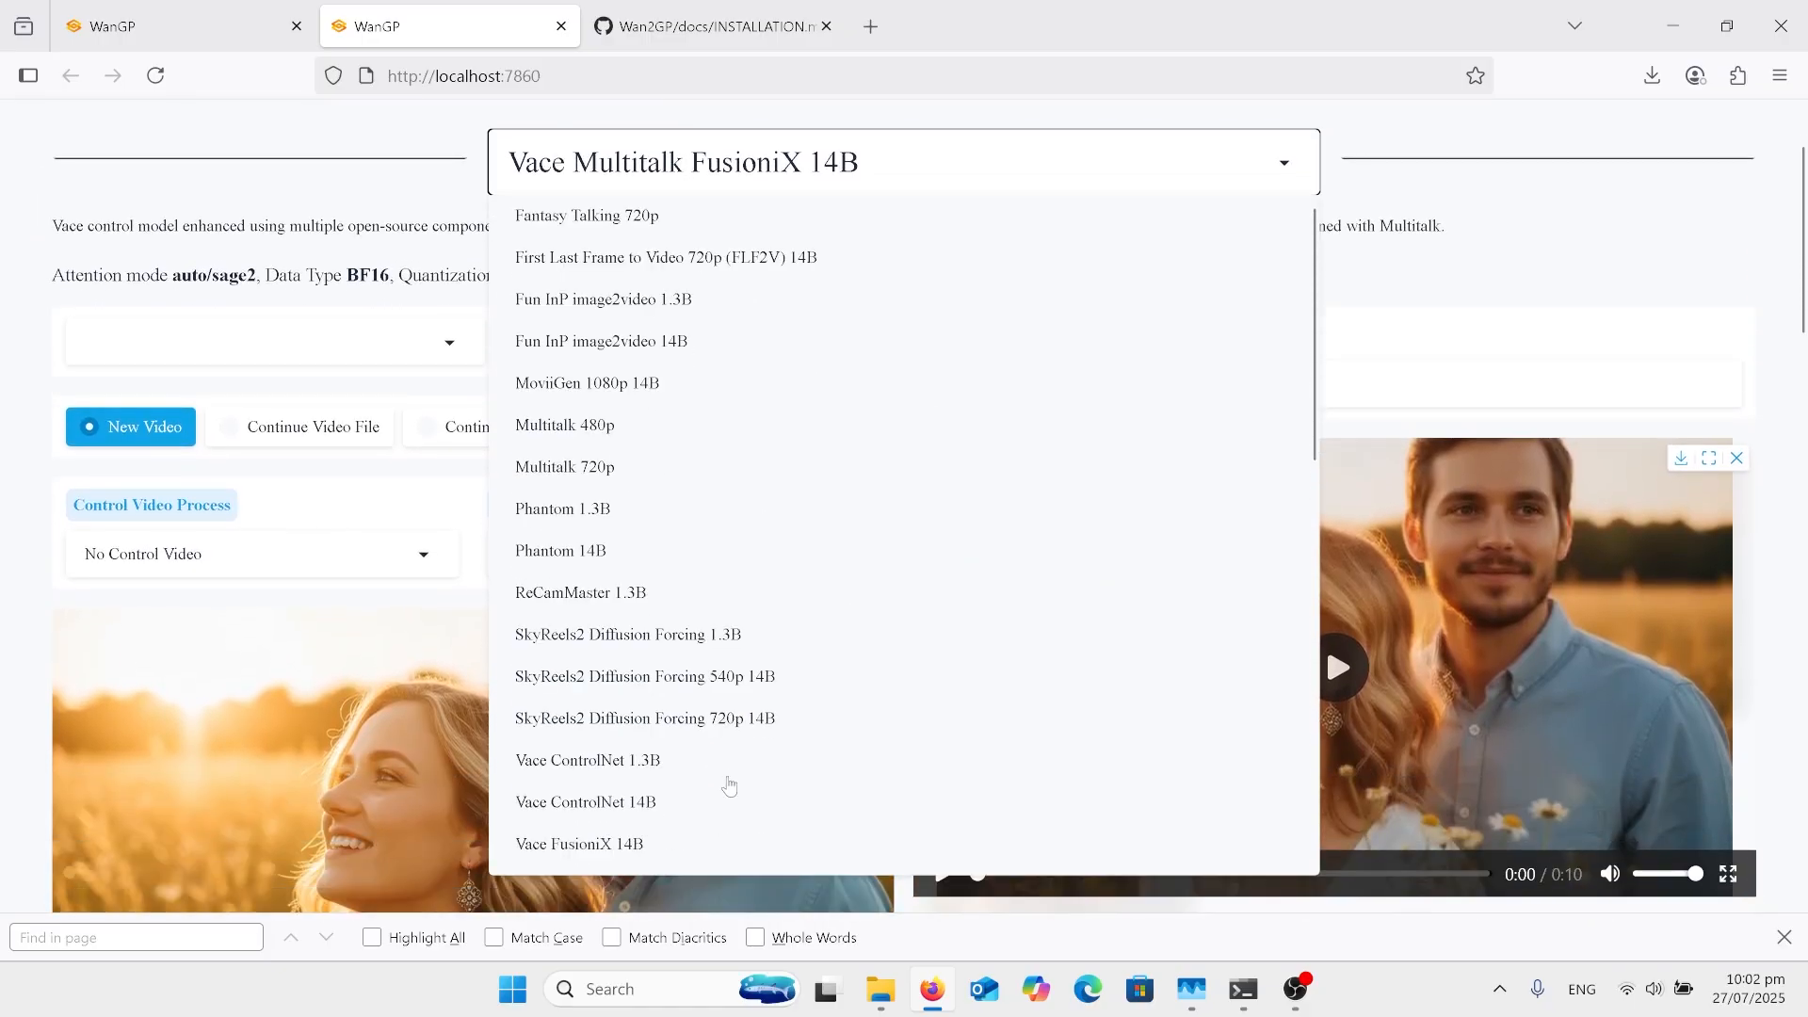
{"action": "scroll", "coordinate": [832, 387], "scroll_direction": "up", "scroll_amount": 2}
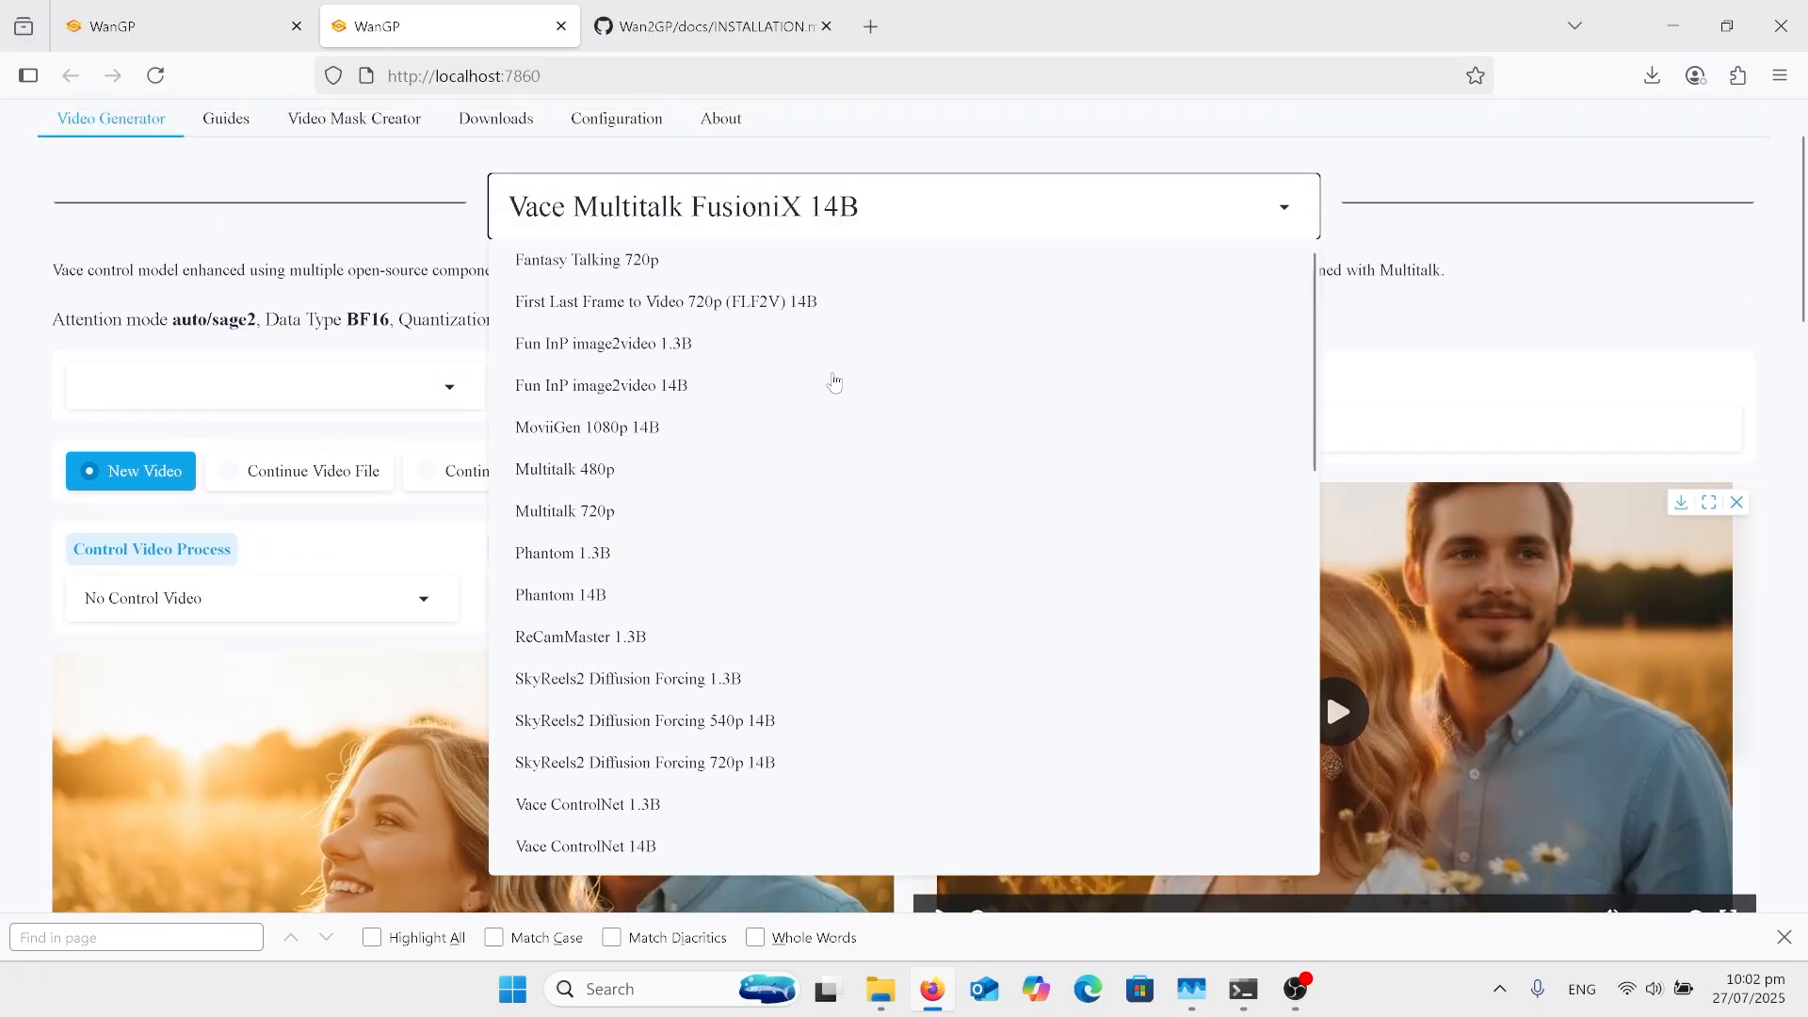
{"action": "scroll", "coordinate": [713, 427], "scroll_direction": "down", "scroll_amount": 10}
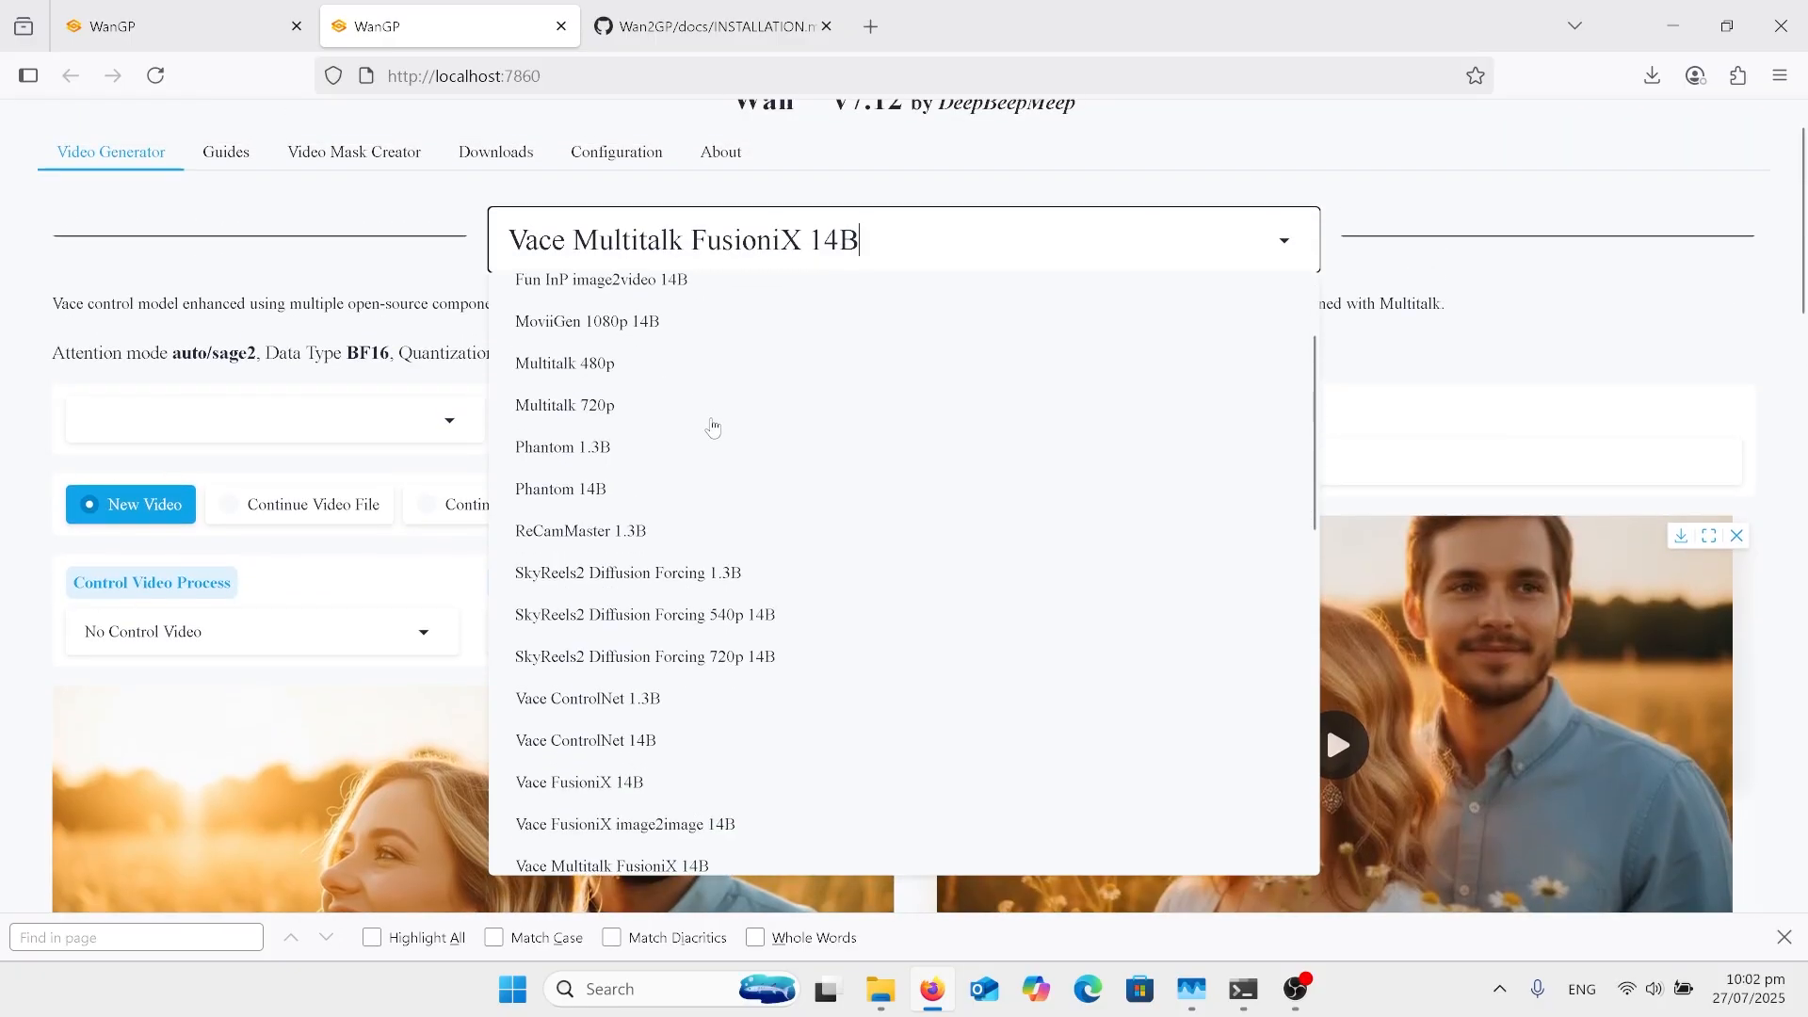
{"action": "scroll", "coordinate": [713, 427], "scroll_direction": "up", "scroll_amount": 1}
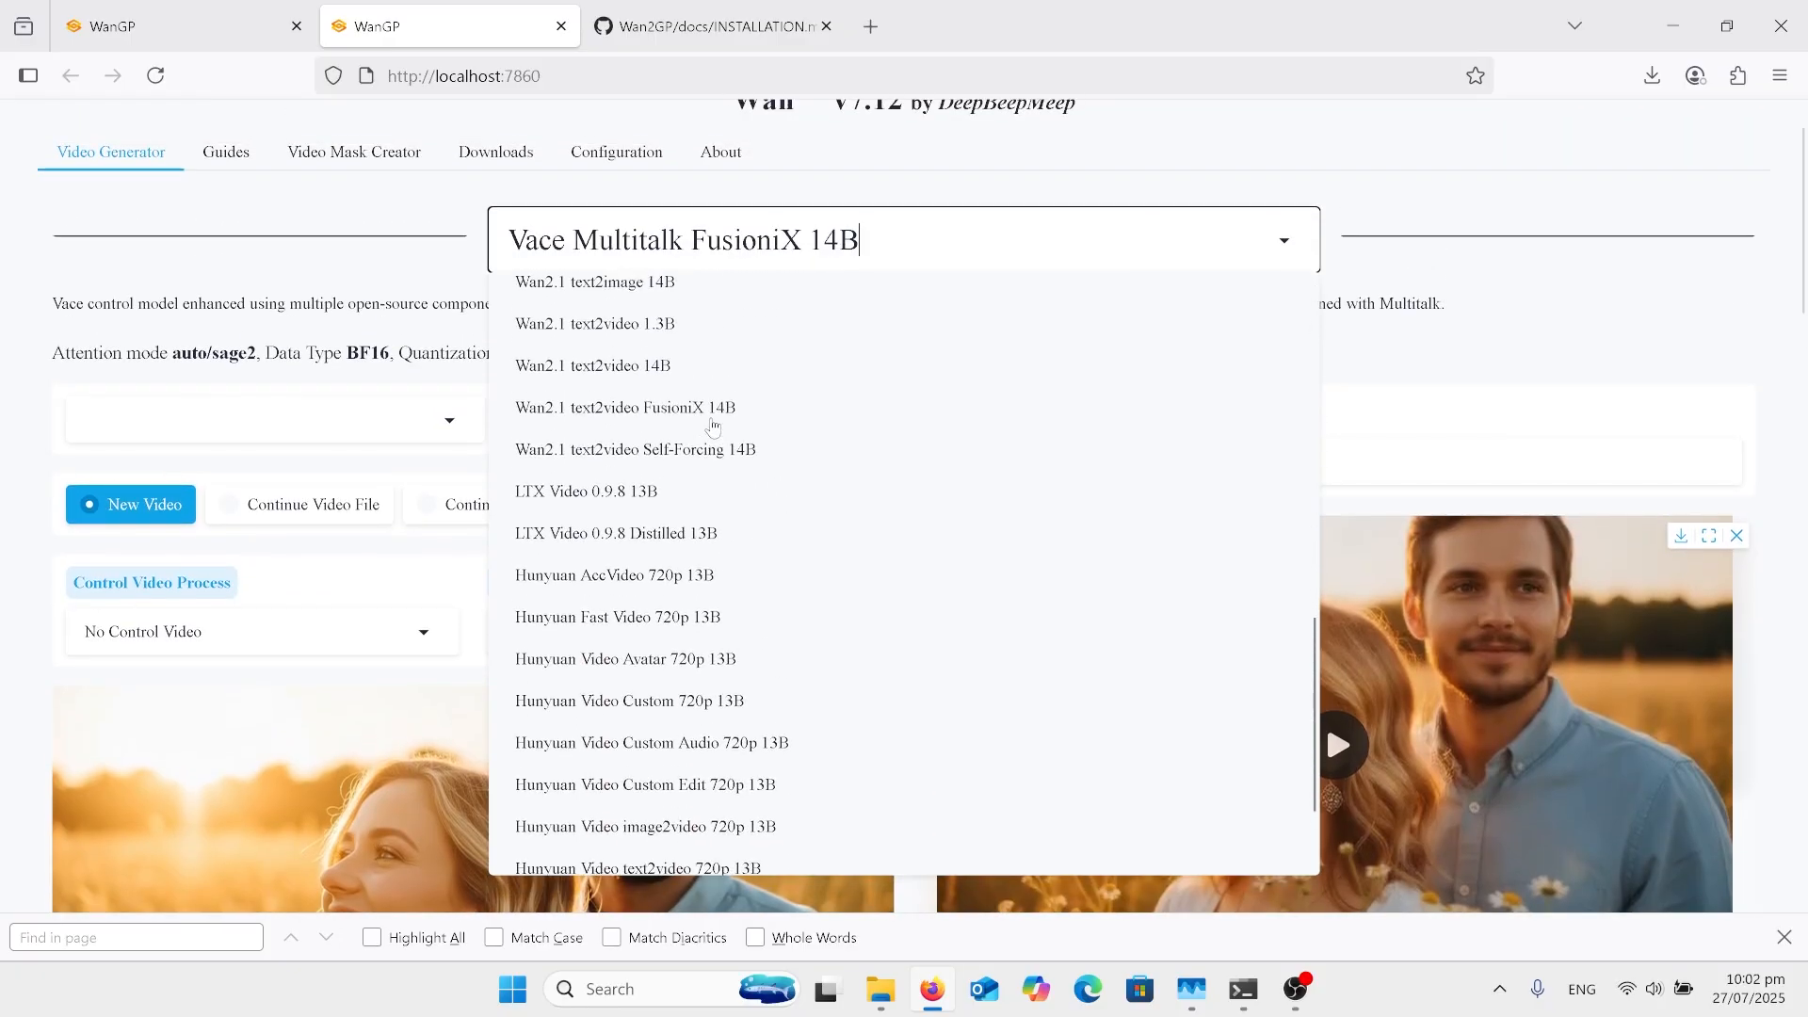
{"action": "scroll", "coordinate": [713, 427], "scroll_direction": "down", "scroll_amount": 1}
{"action": "scroll", "coordinate": [712, 427], "scroll_direction": "down", "scroll_amount": 4}
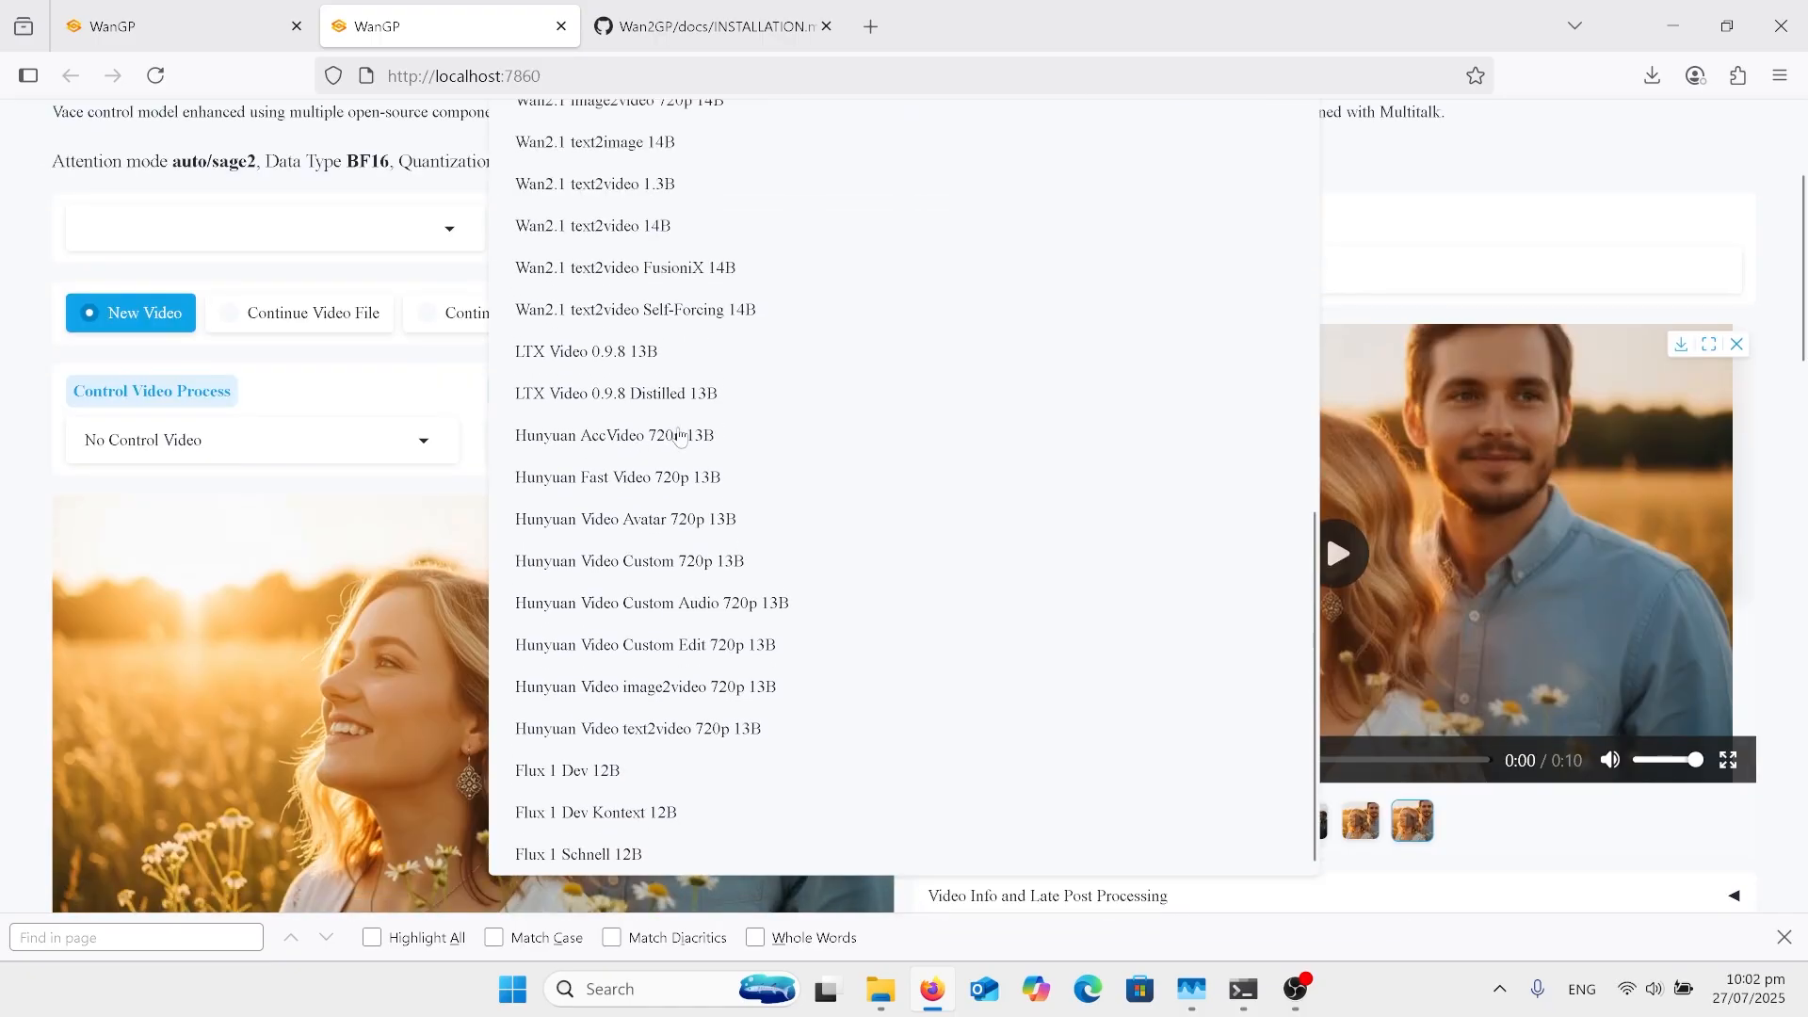
{"action": "scroll", "coordinate": [680, 436], "scroll_direction": "up", "scroll_amount": 2}
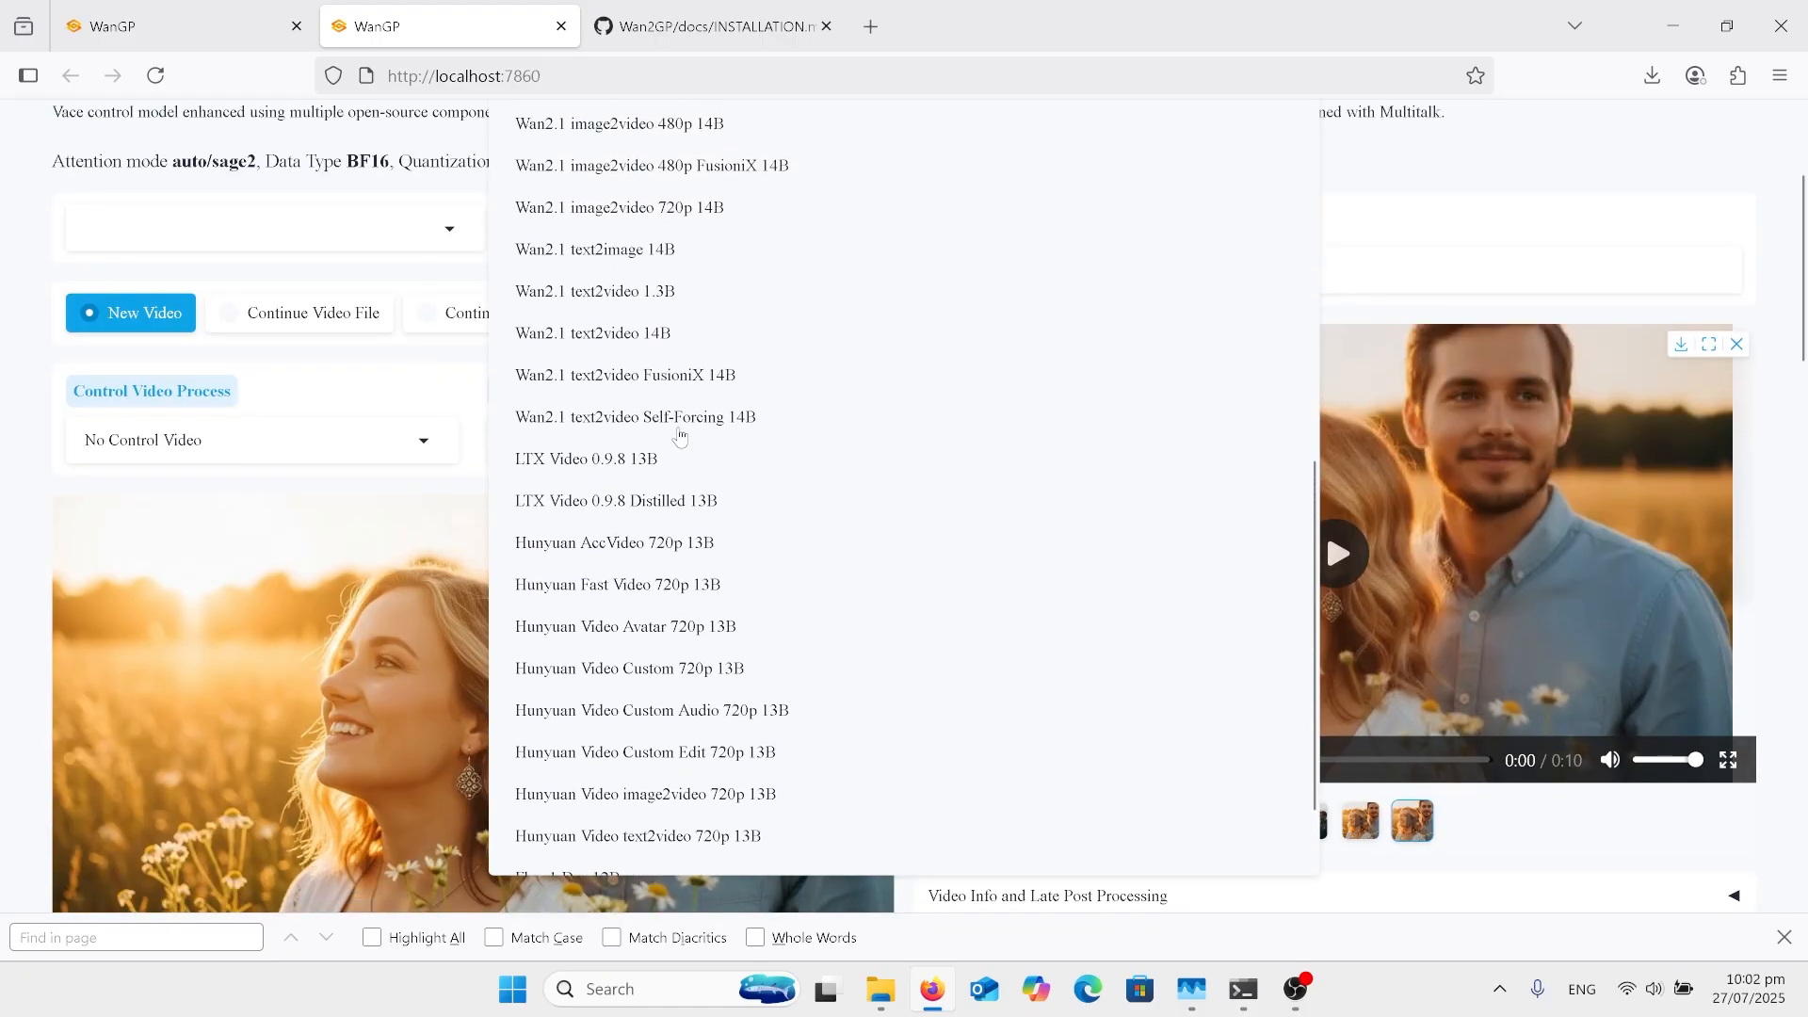
{"action": "scroll", "coordinate": [679, 437], "scroll_direction": "up", "scroll_amount": 1}
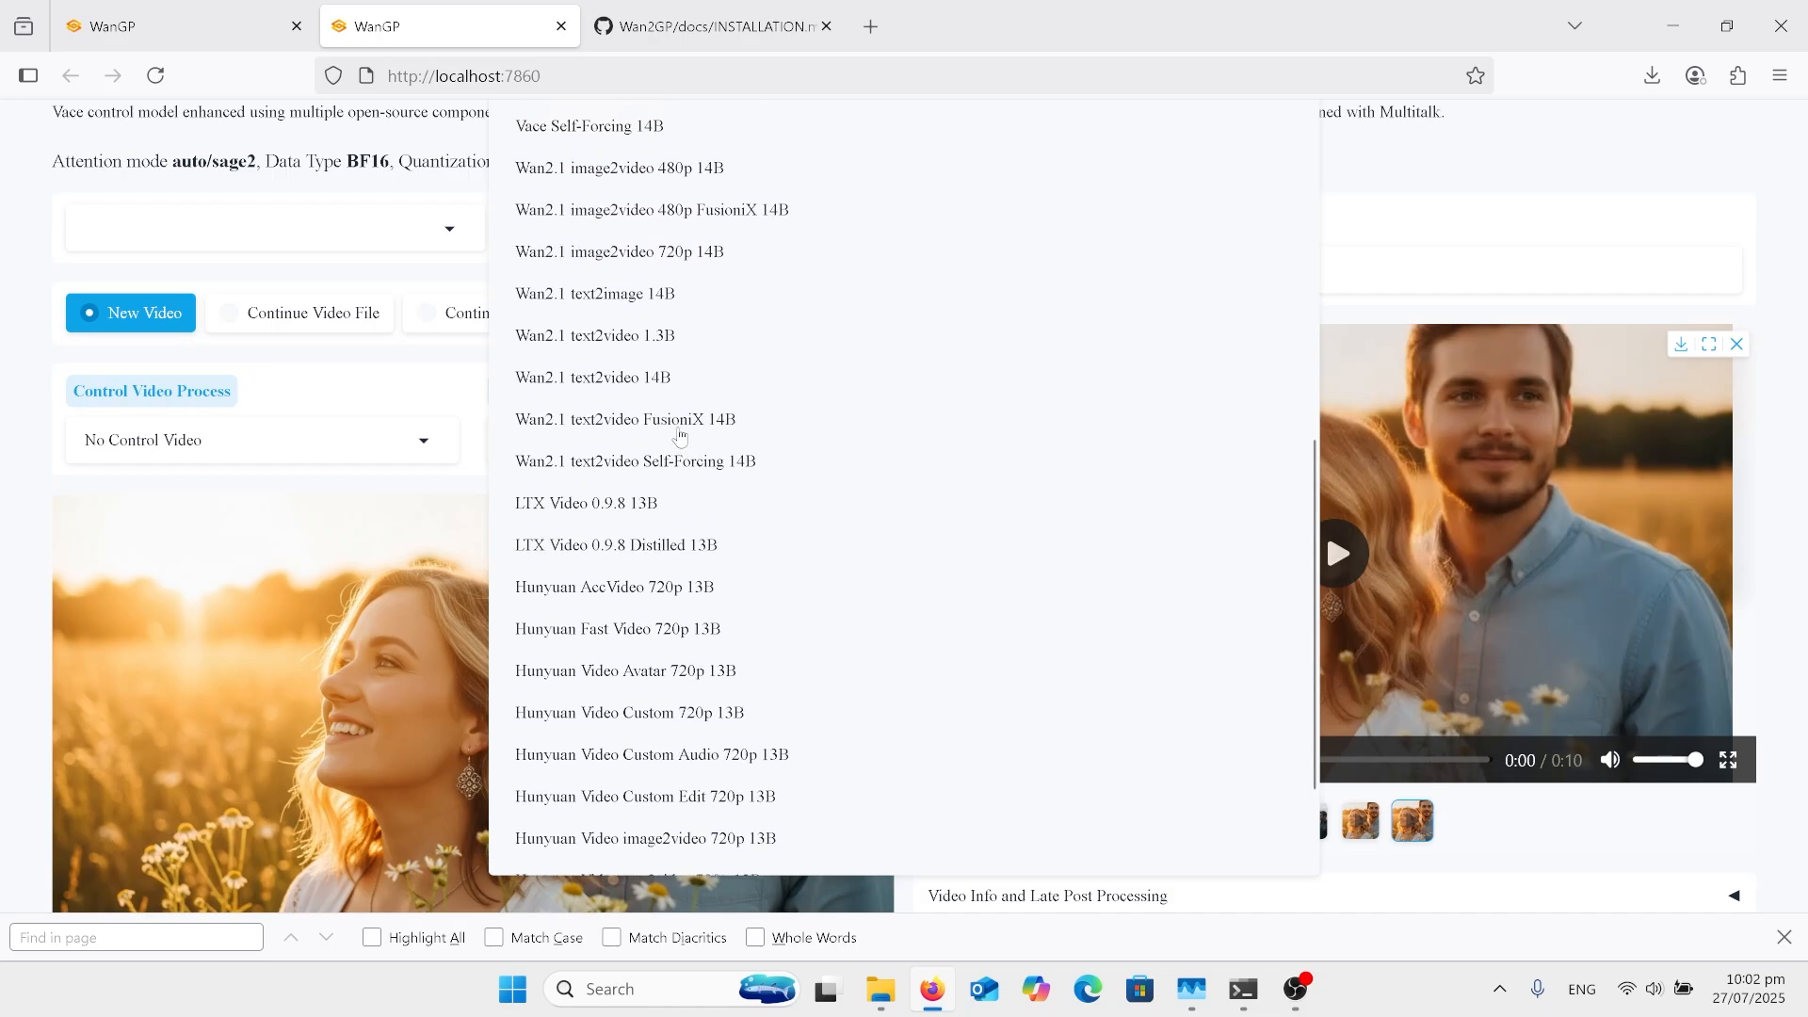
{"action": "scroll", "coordinate": [680, 437], "scroll_direction": "up", "scroll_amount": 4}
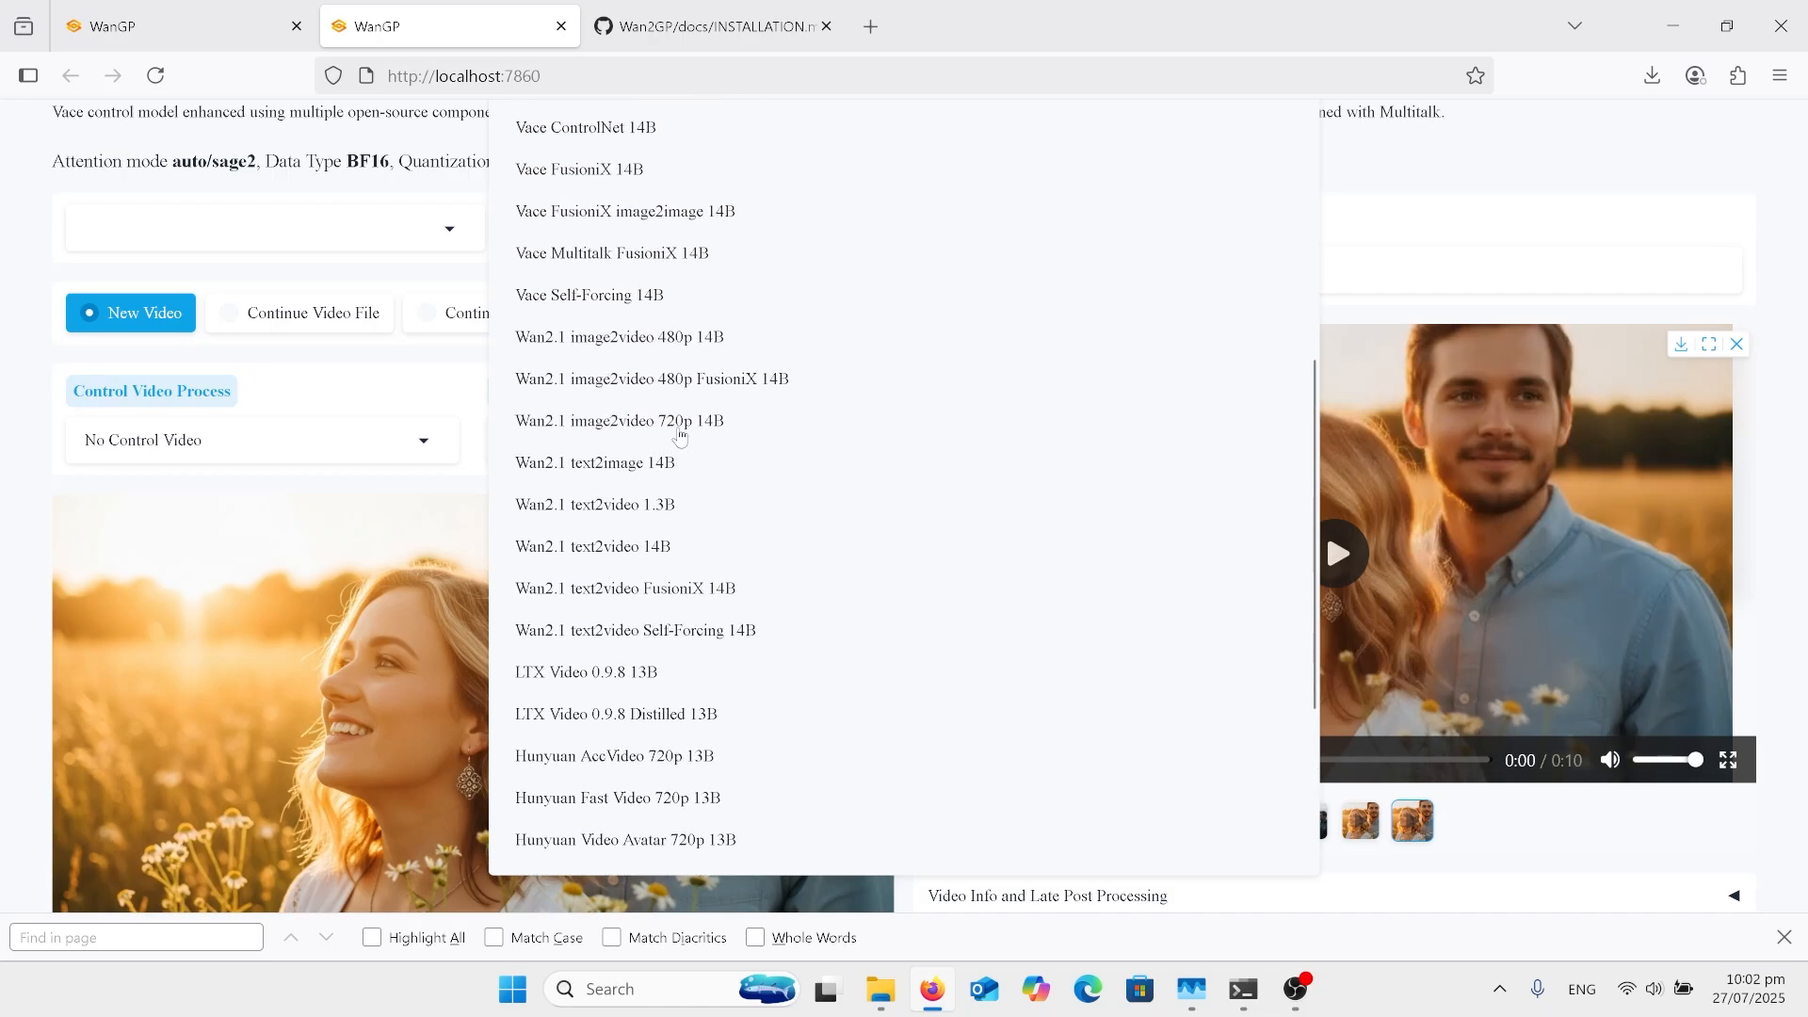
{"action": "scroll", "coordinate": [720, 406], "scroll_direction": "up", "scroll_amount": 1}
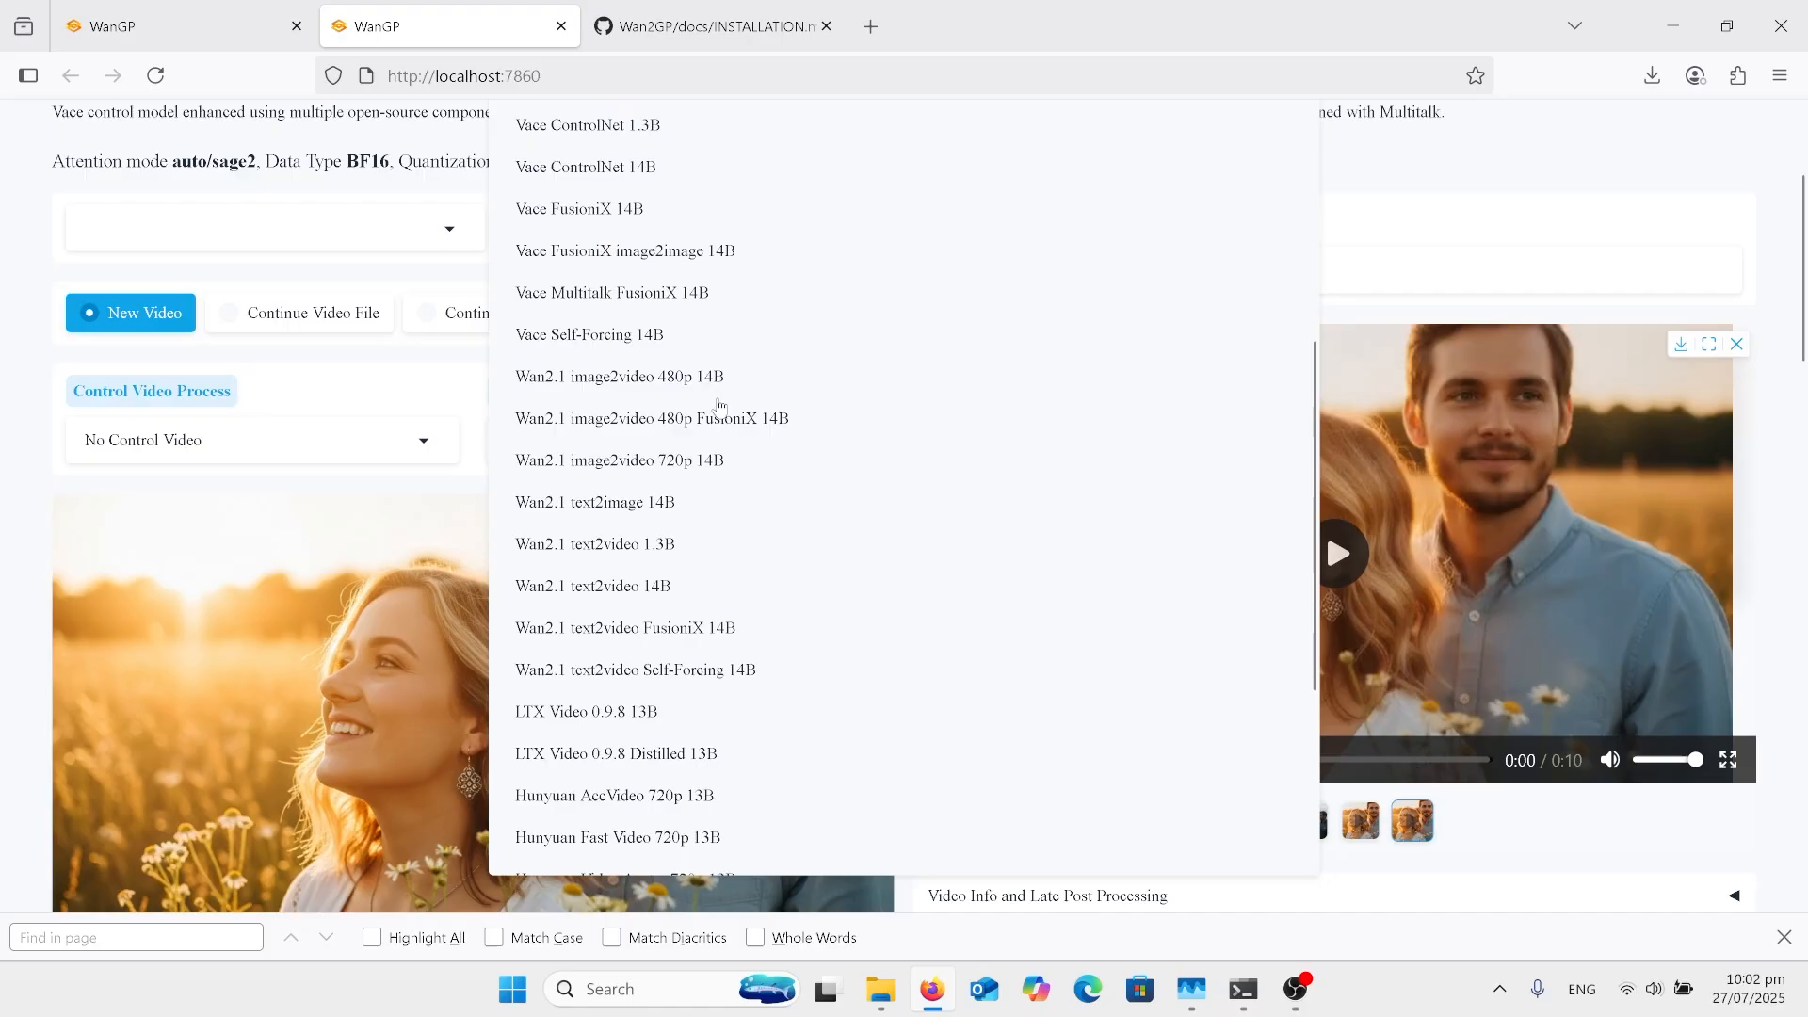
{"action": "scroll", "coordinate": [720, 406], "scroll_direction": "up", "scroll_amount": 2}
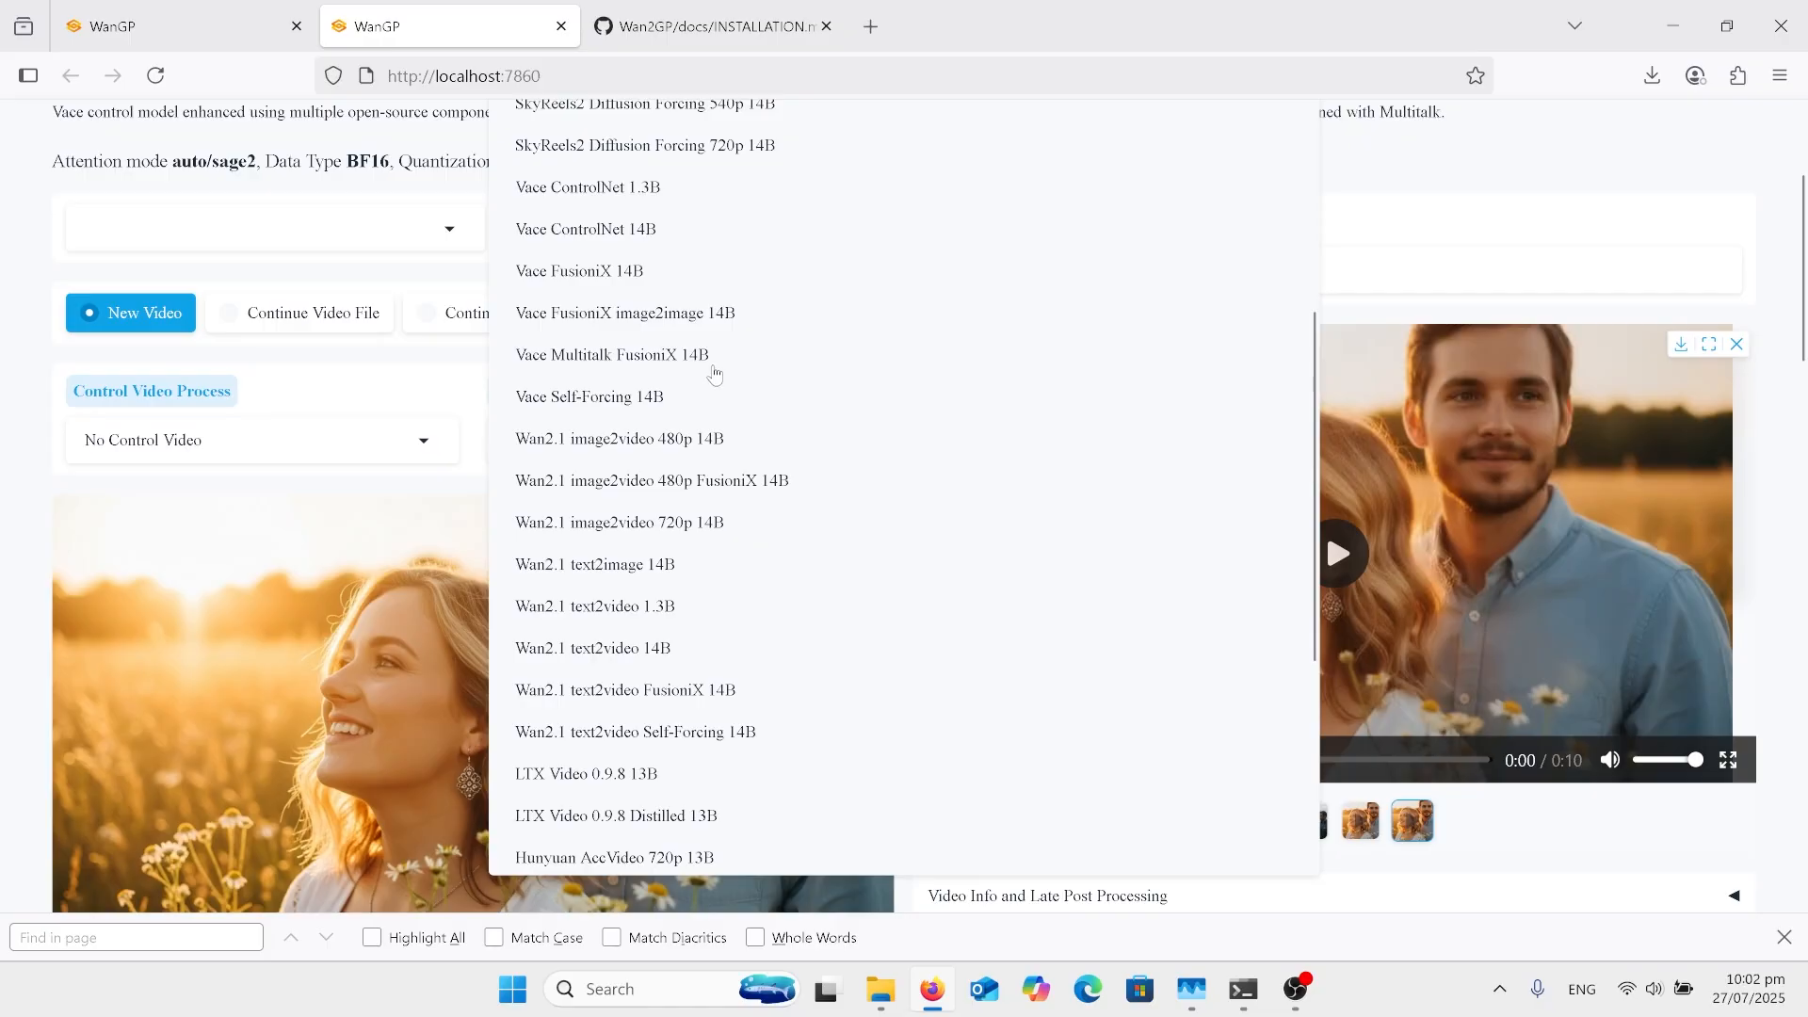
{"action": "left_click", "coordinate": [1405, 229]}
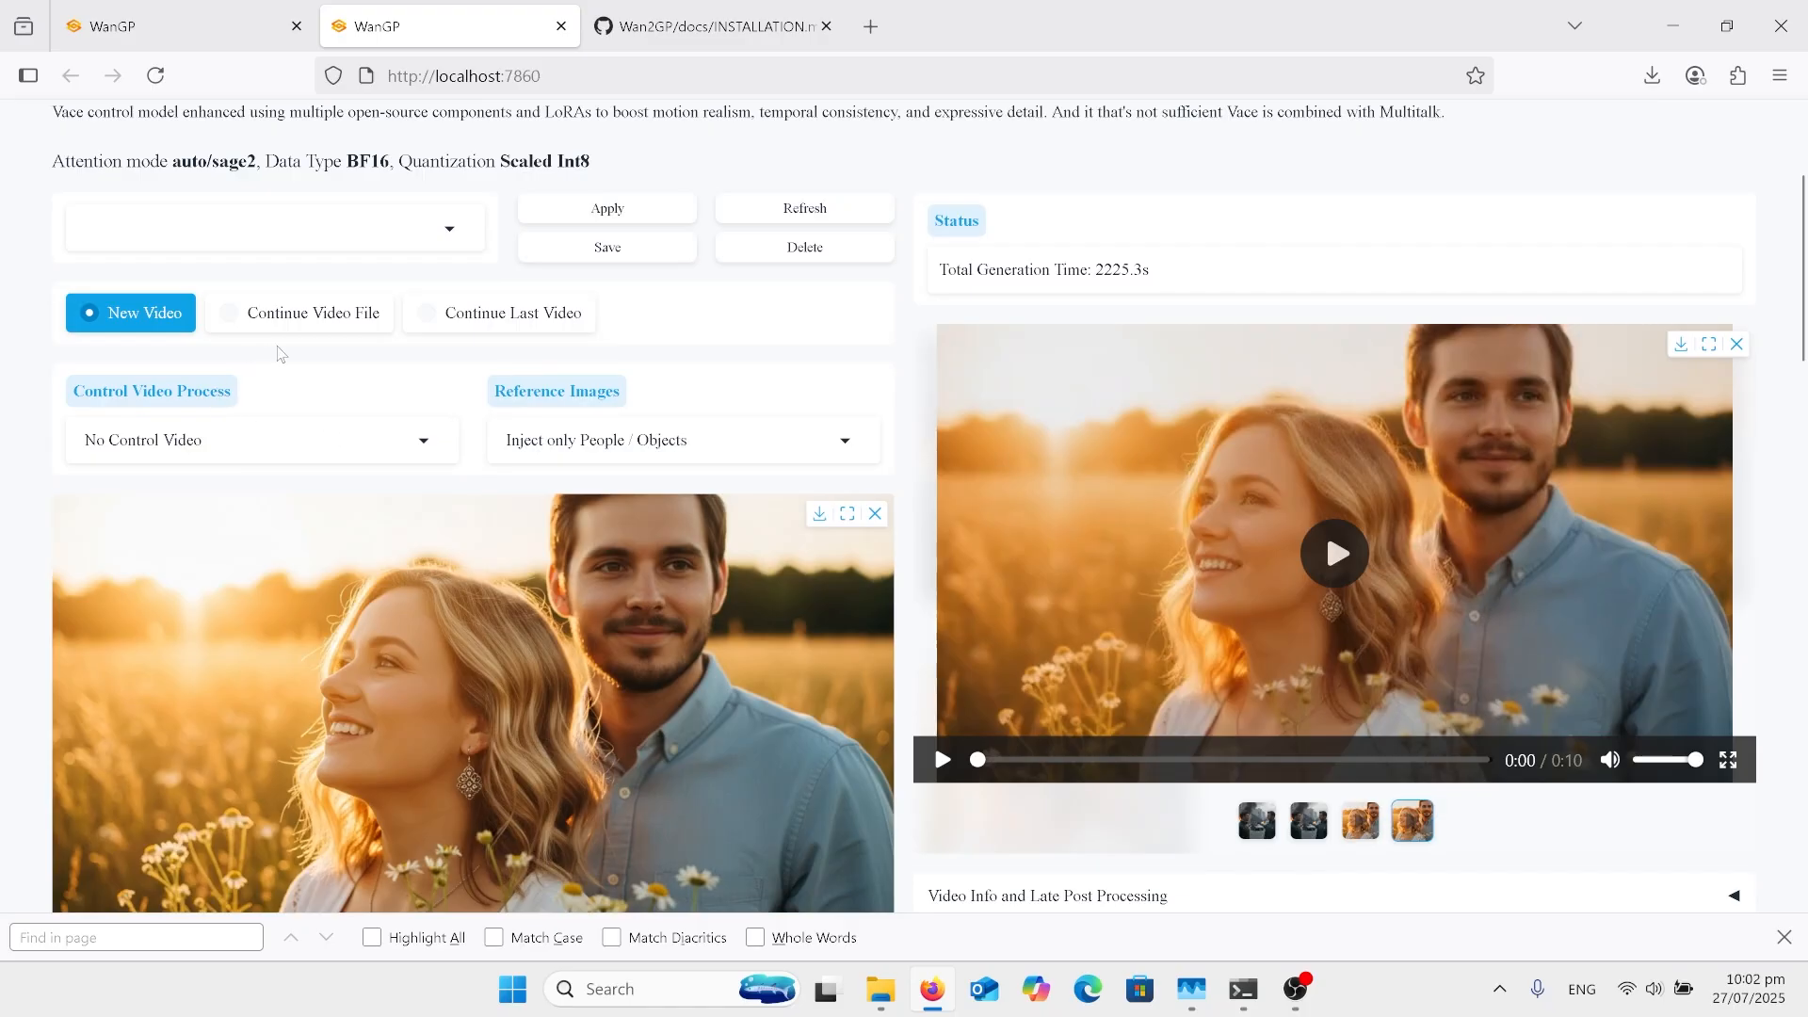
Step: Check the options available for Control Video Process and close the list without selecting a different one
{"action": "scroll", "coordinate": [310, 352], "scroll_direction": "up", "scroll_amount": 1}
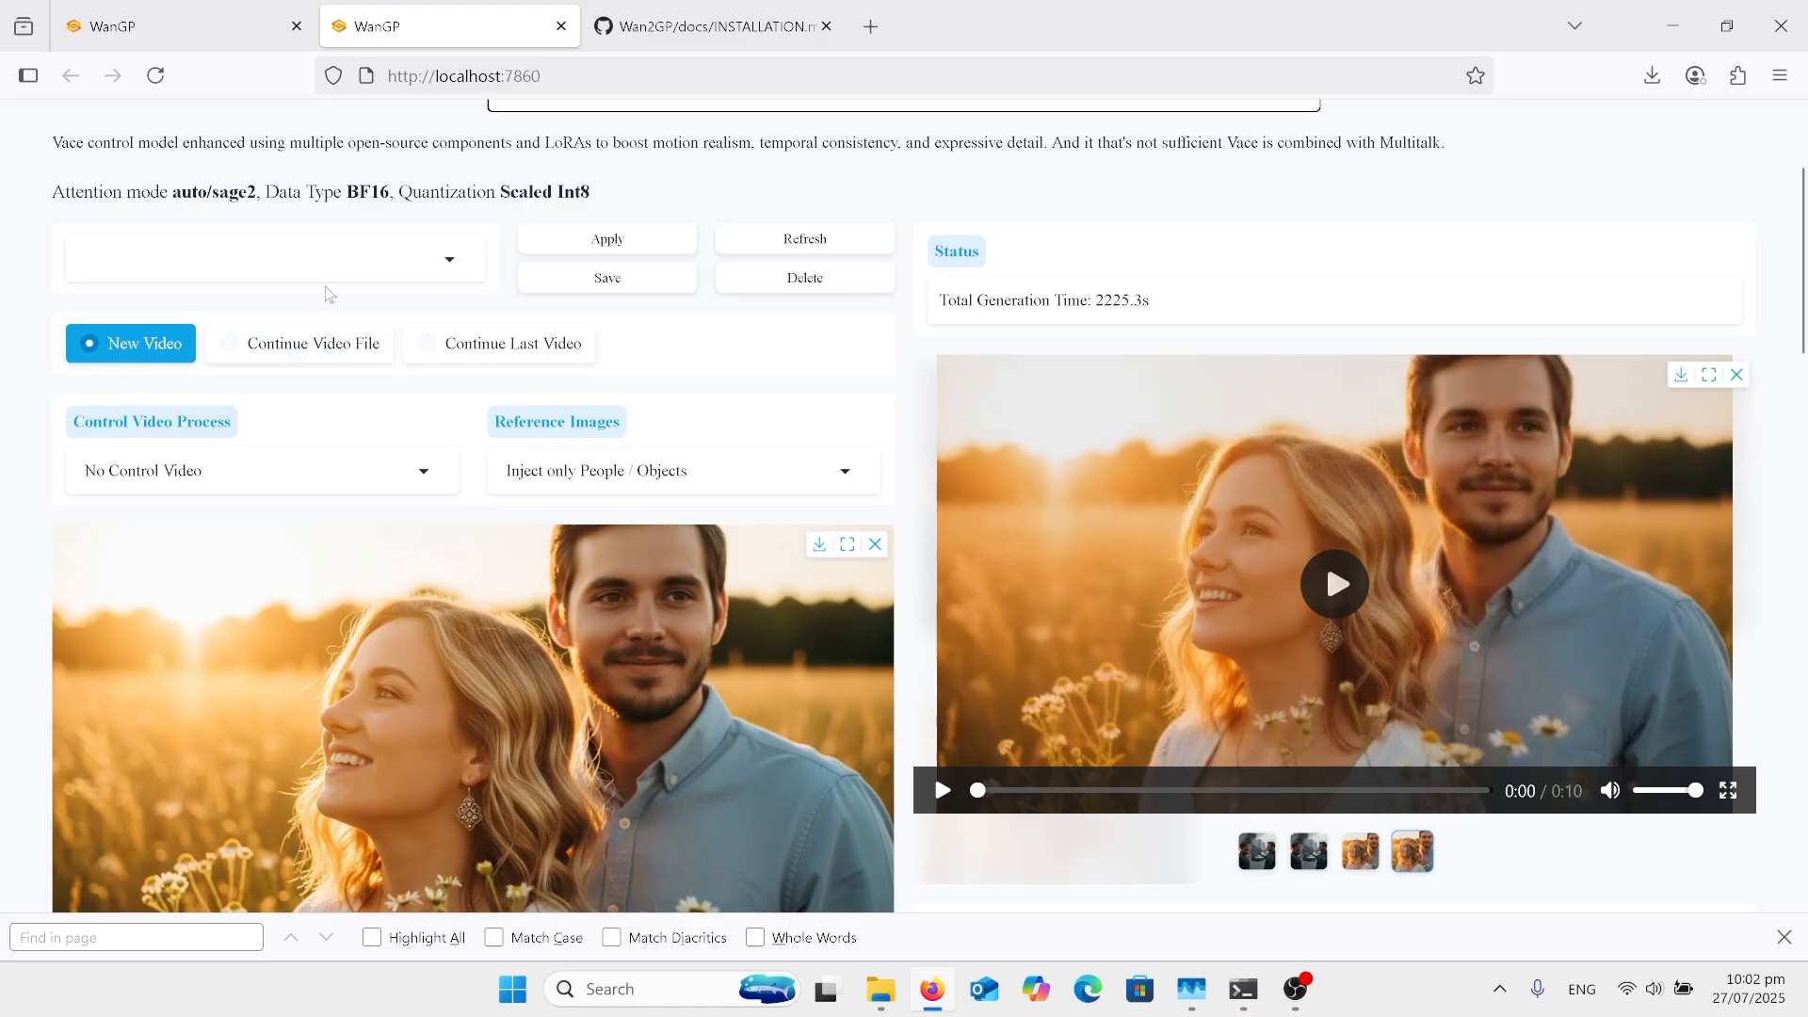
{"action": "scroll", "coordinate": [409, 269], "scroll_direction": "down", "scroll_amount": 1}
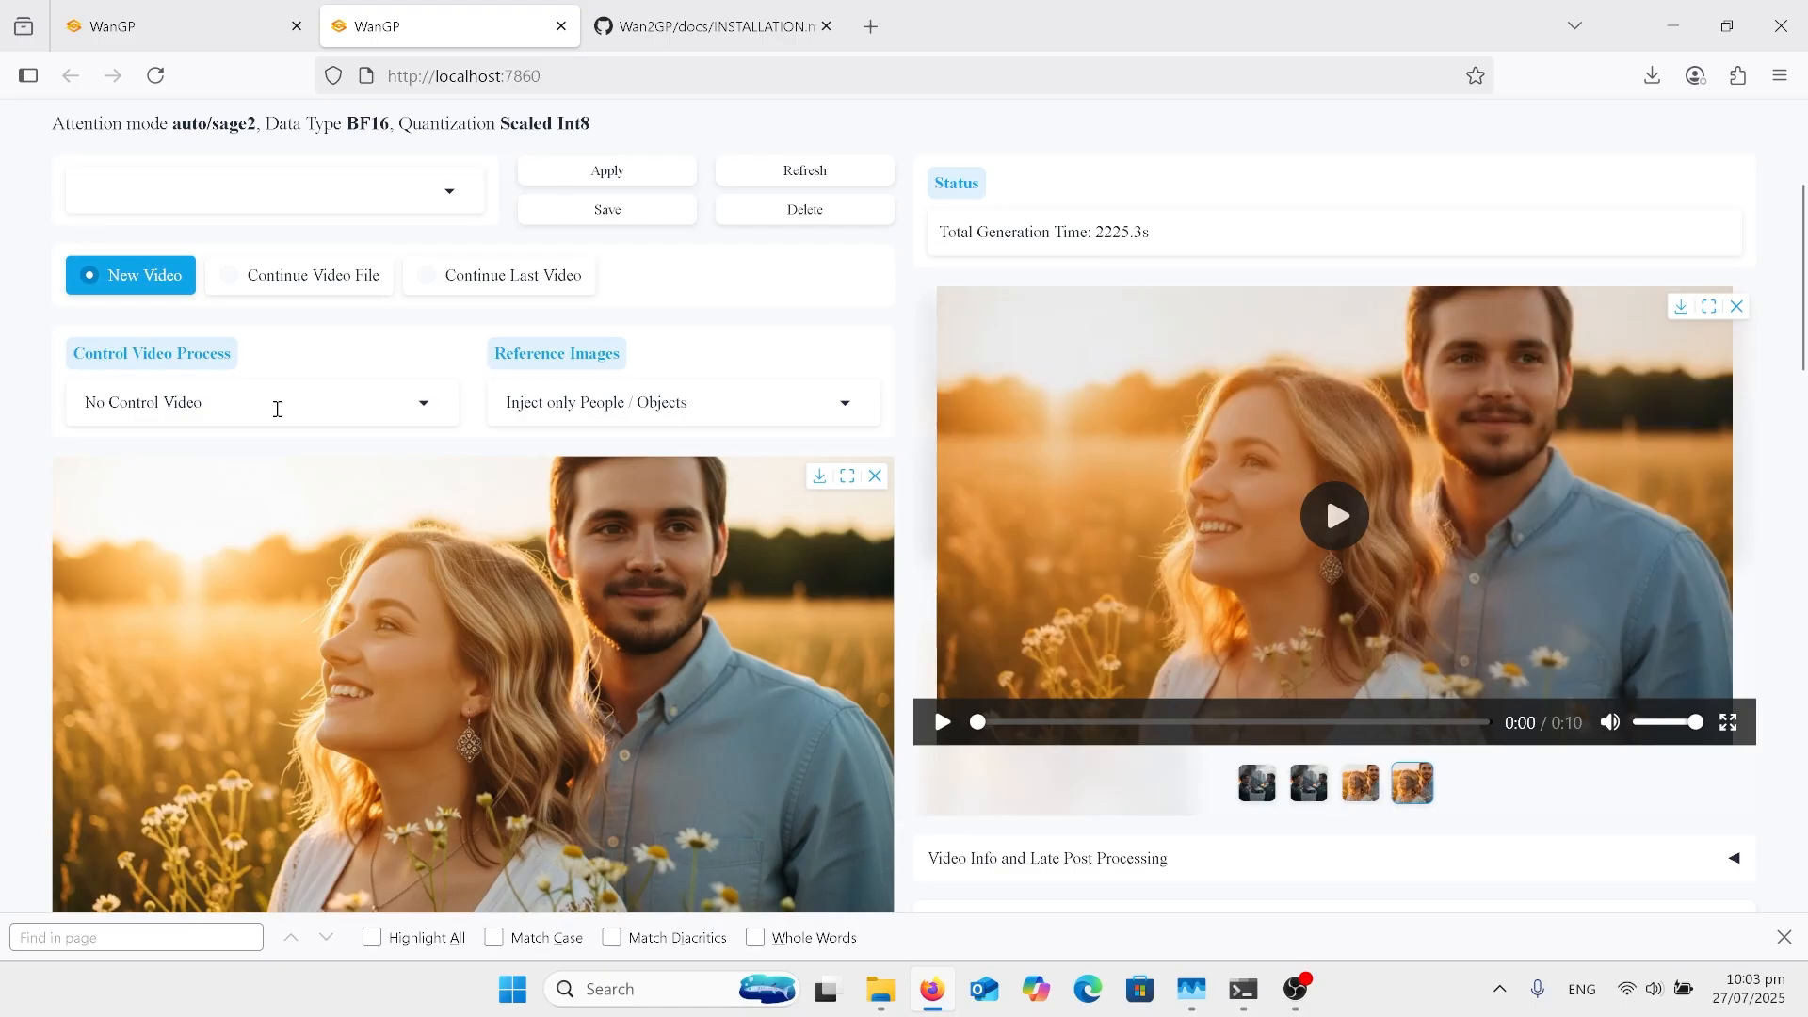
{"action": "left_click", "coordinate": [278, 408]}
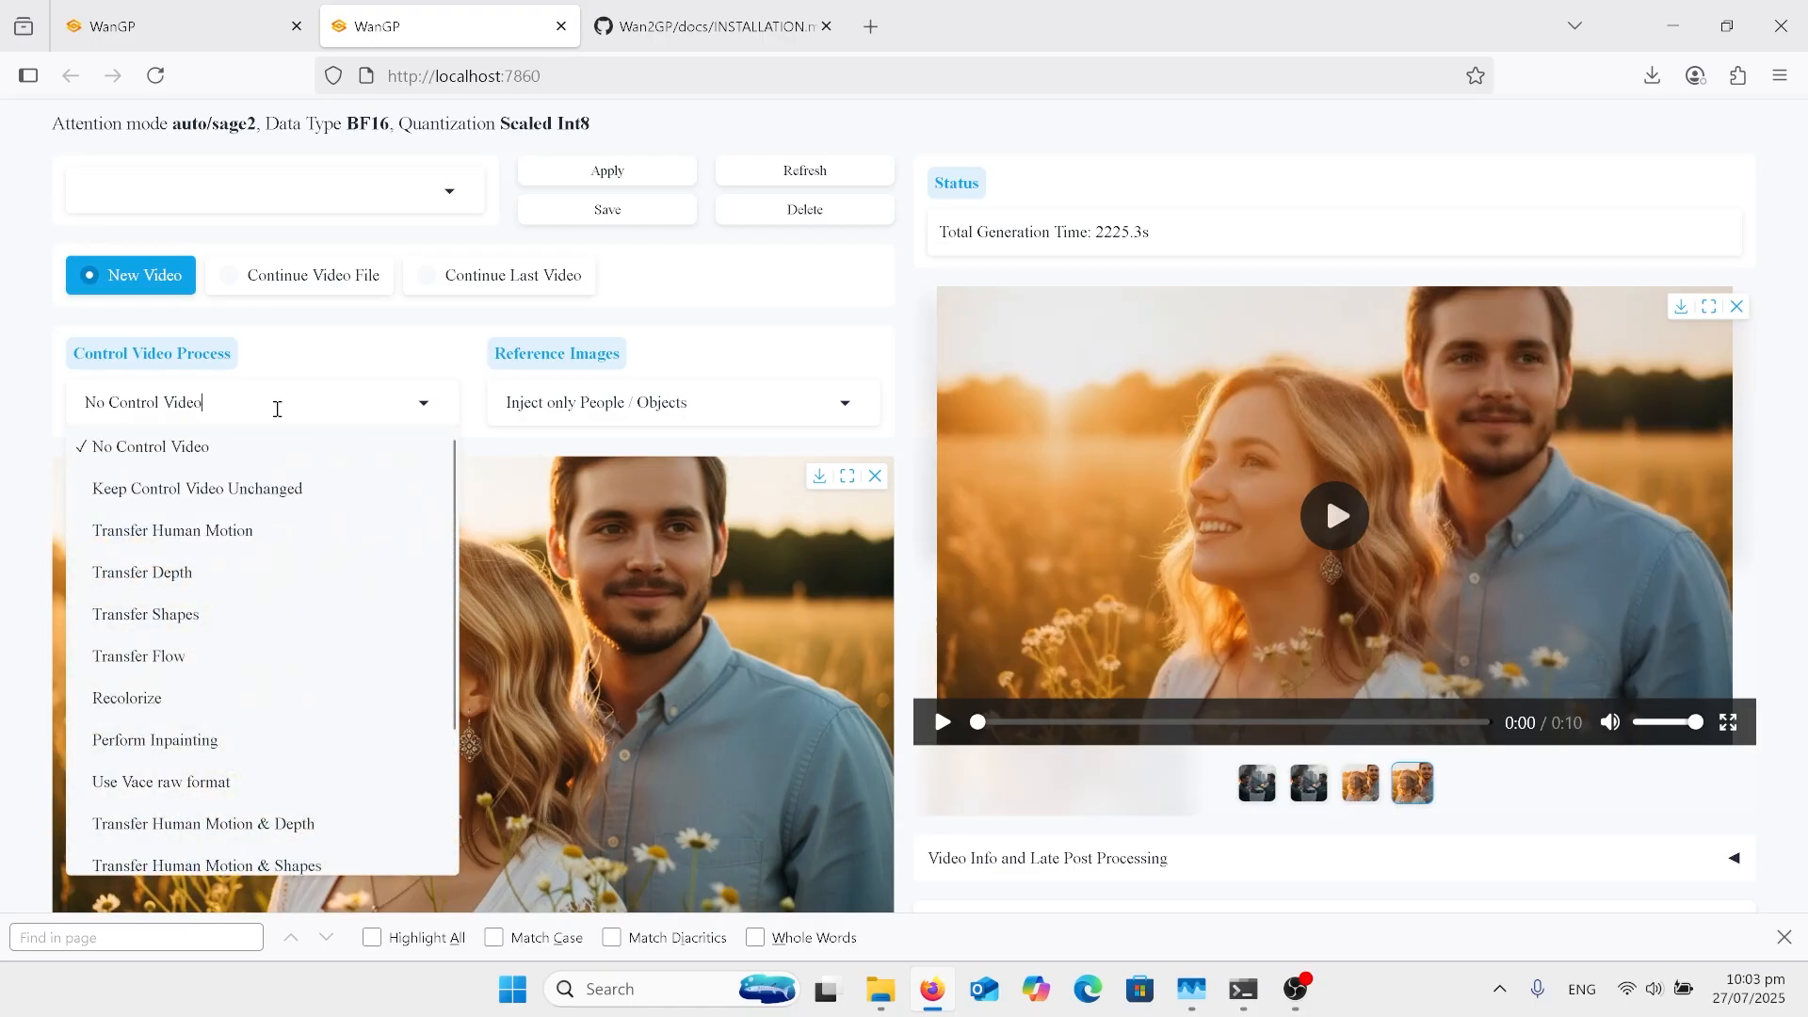
{"action": "left_click", "coordinate": [368, 365]}
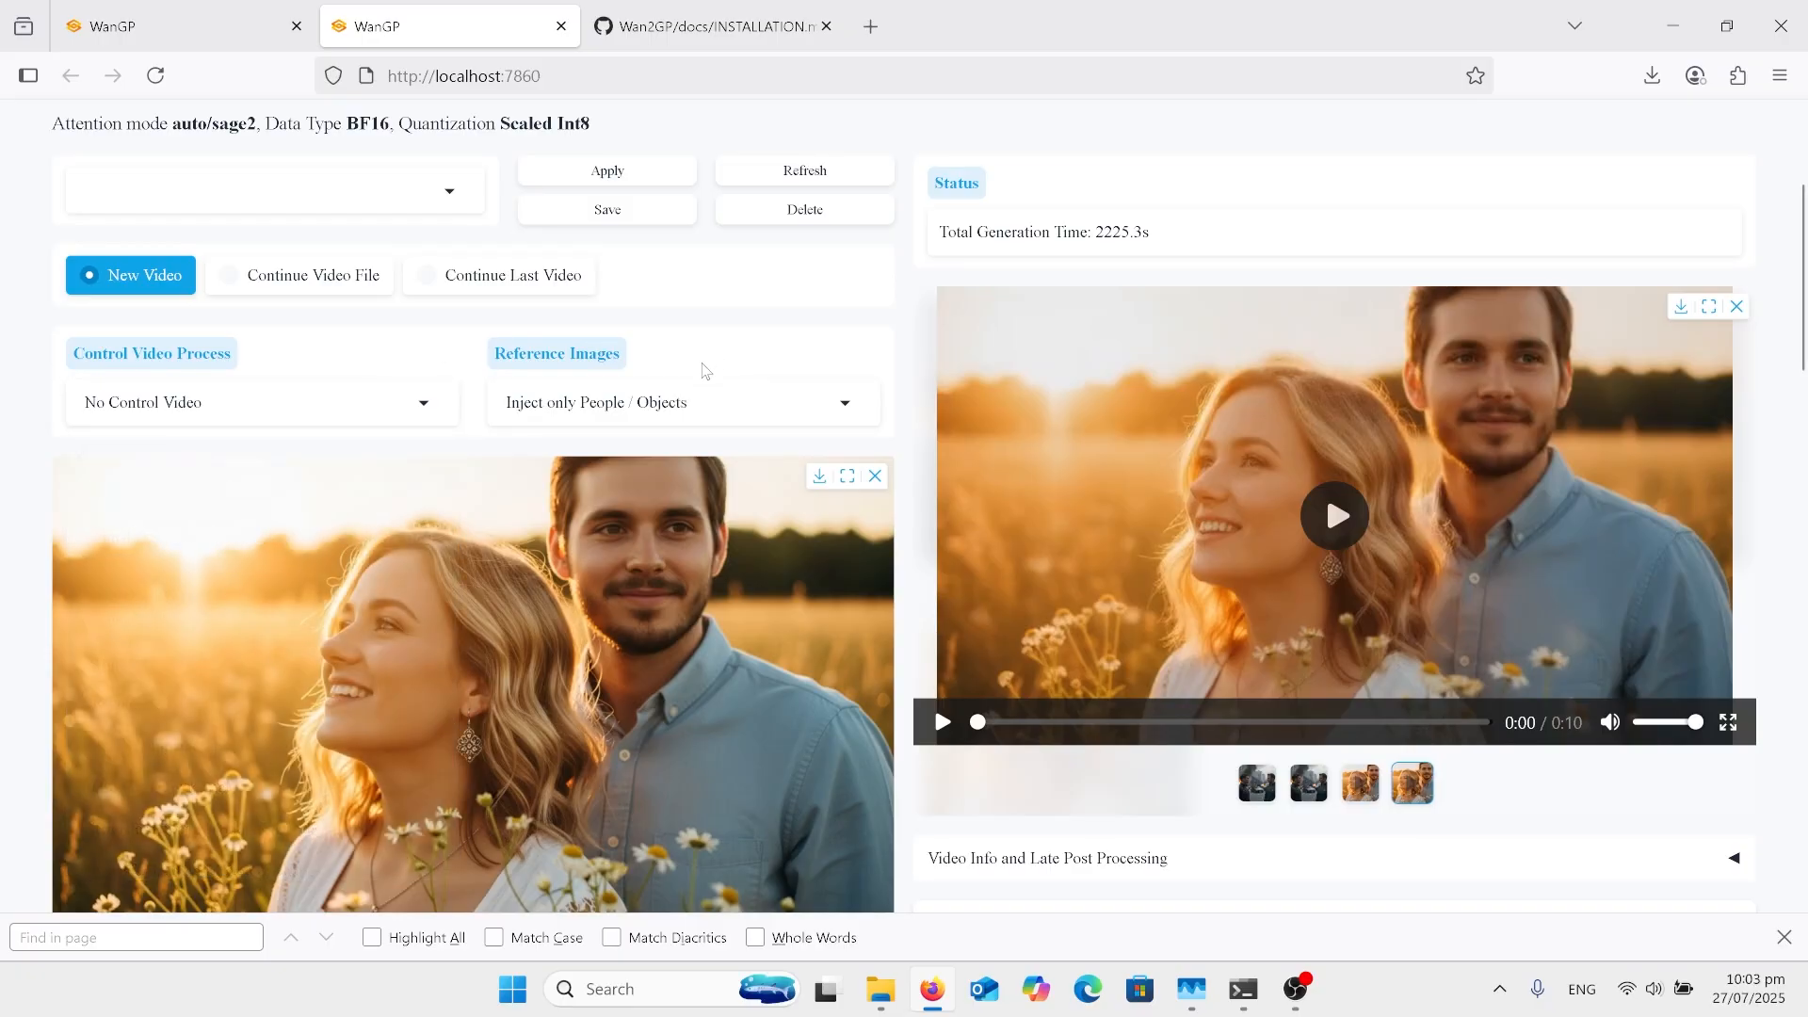
Step: Check the Reference Images injection options and the loaded reference image, leaving the list without choosing another option
{"action": "left_click", "coordinate": [663, 399]}
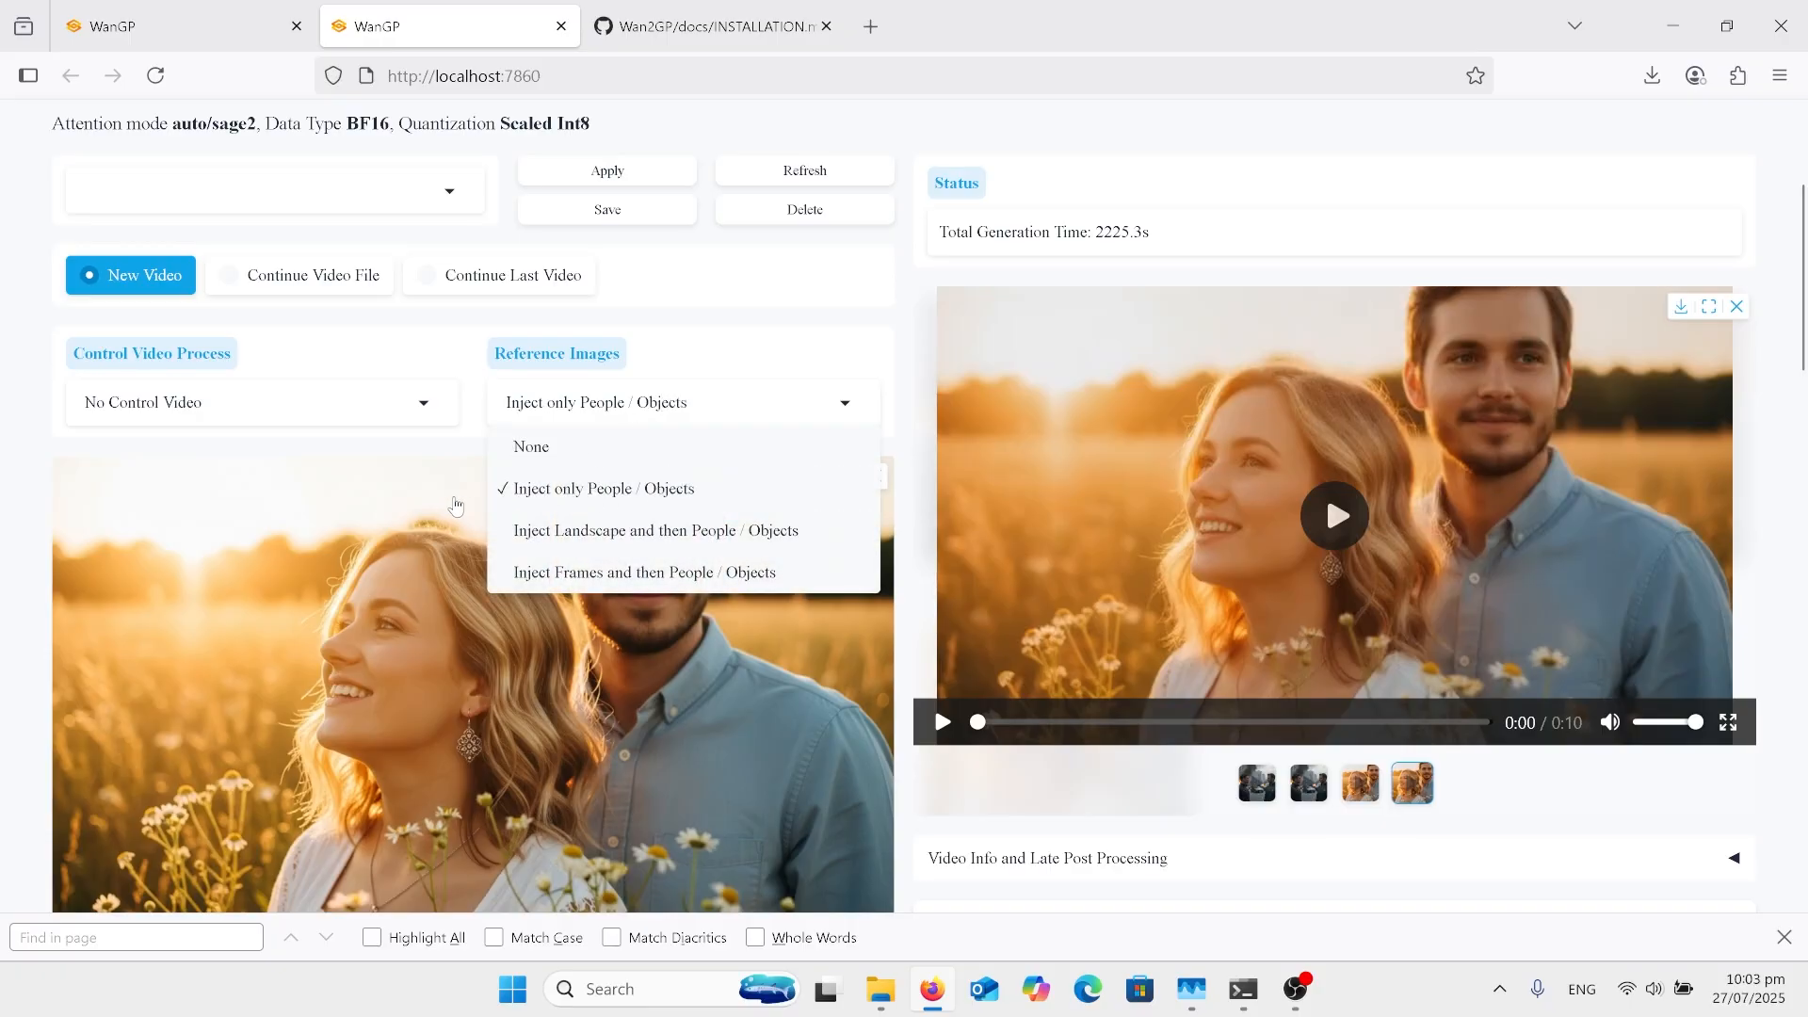
{"action": "scroll", "coordinate": [443, 523], "scroll_direction": "down", "scroll_amount": 1}
{"action": "scroll", "coordinate": [443, 523], "scroll_direction": "down", "scroll_amount": 3}
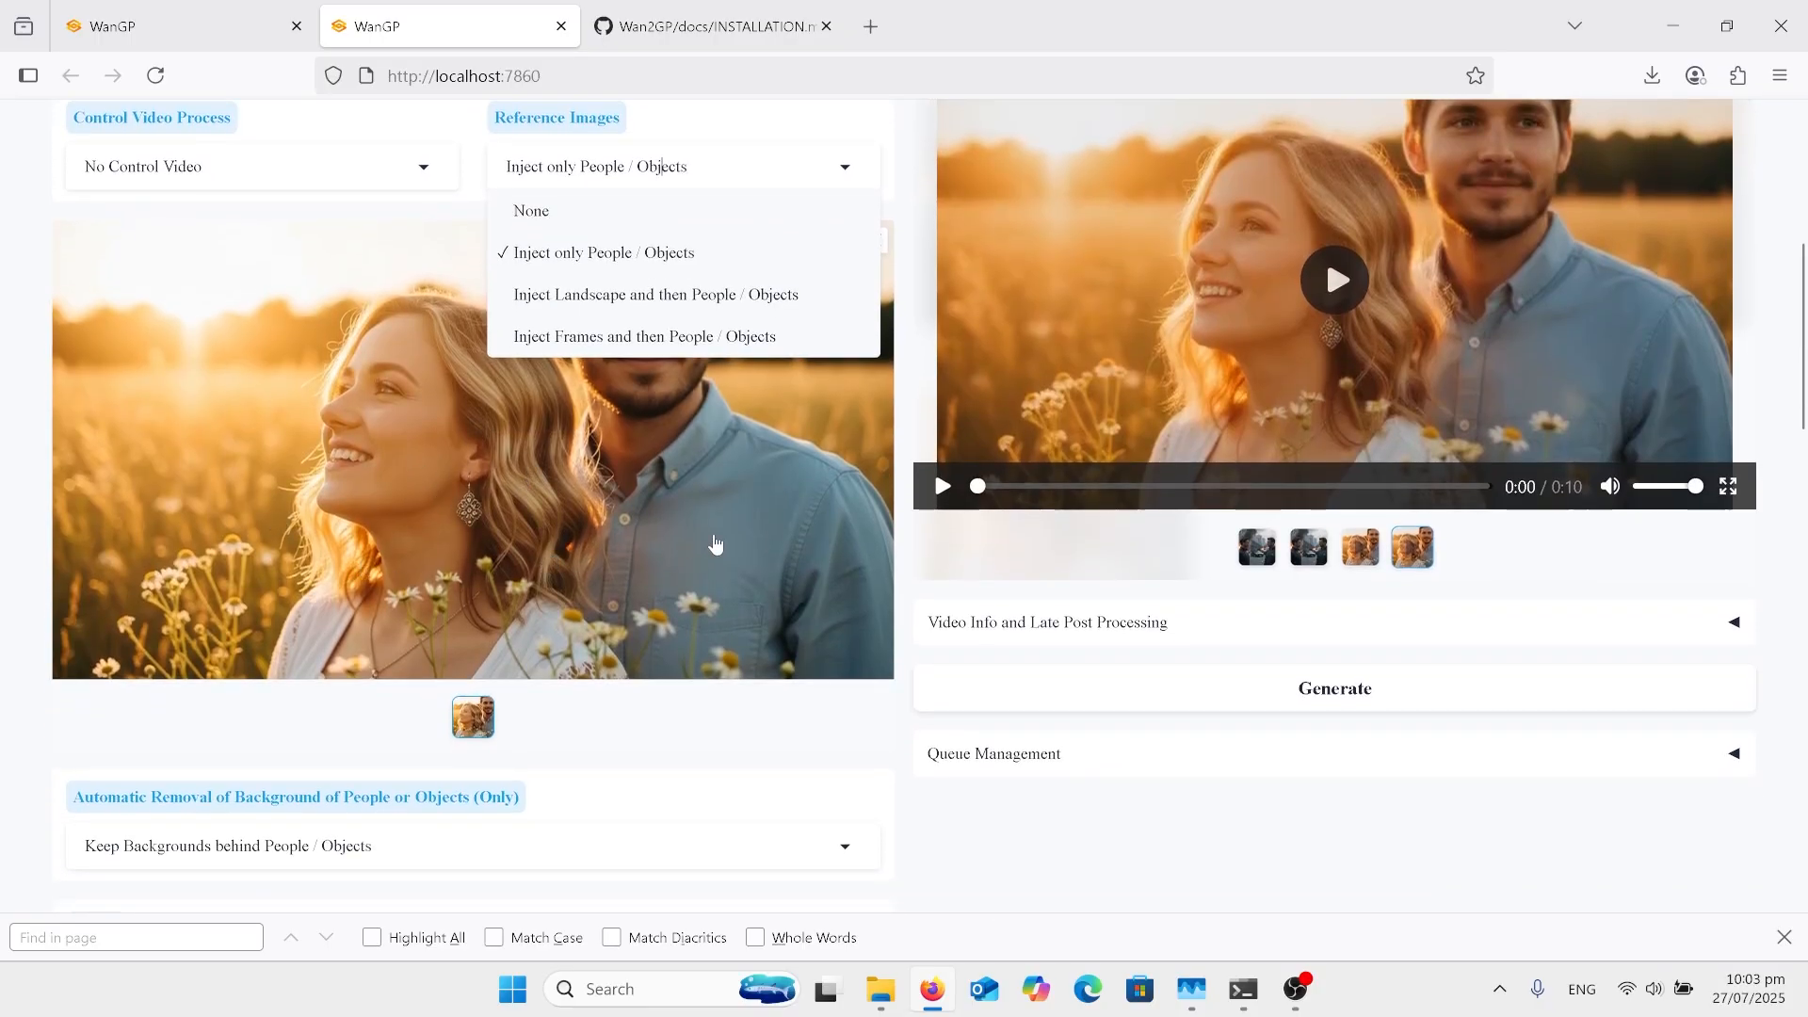
{"action": "left_click", "coordinate": [983, 803]}
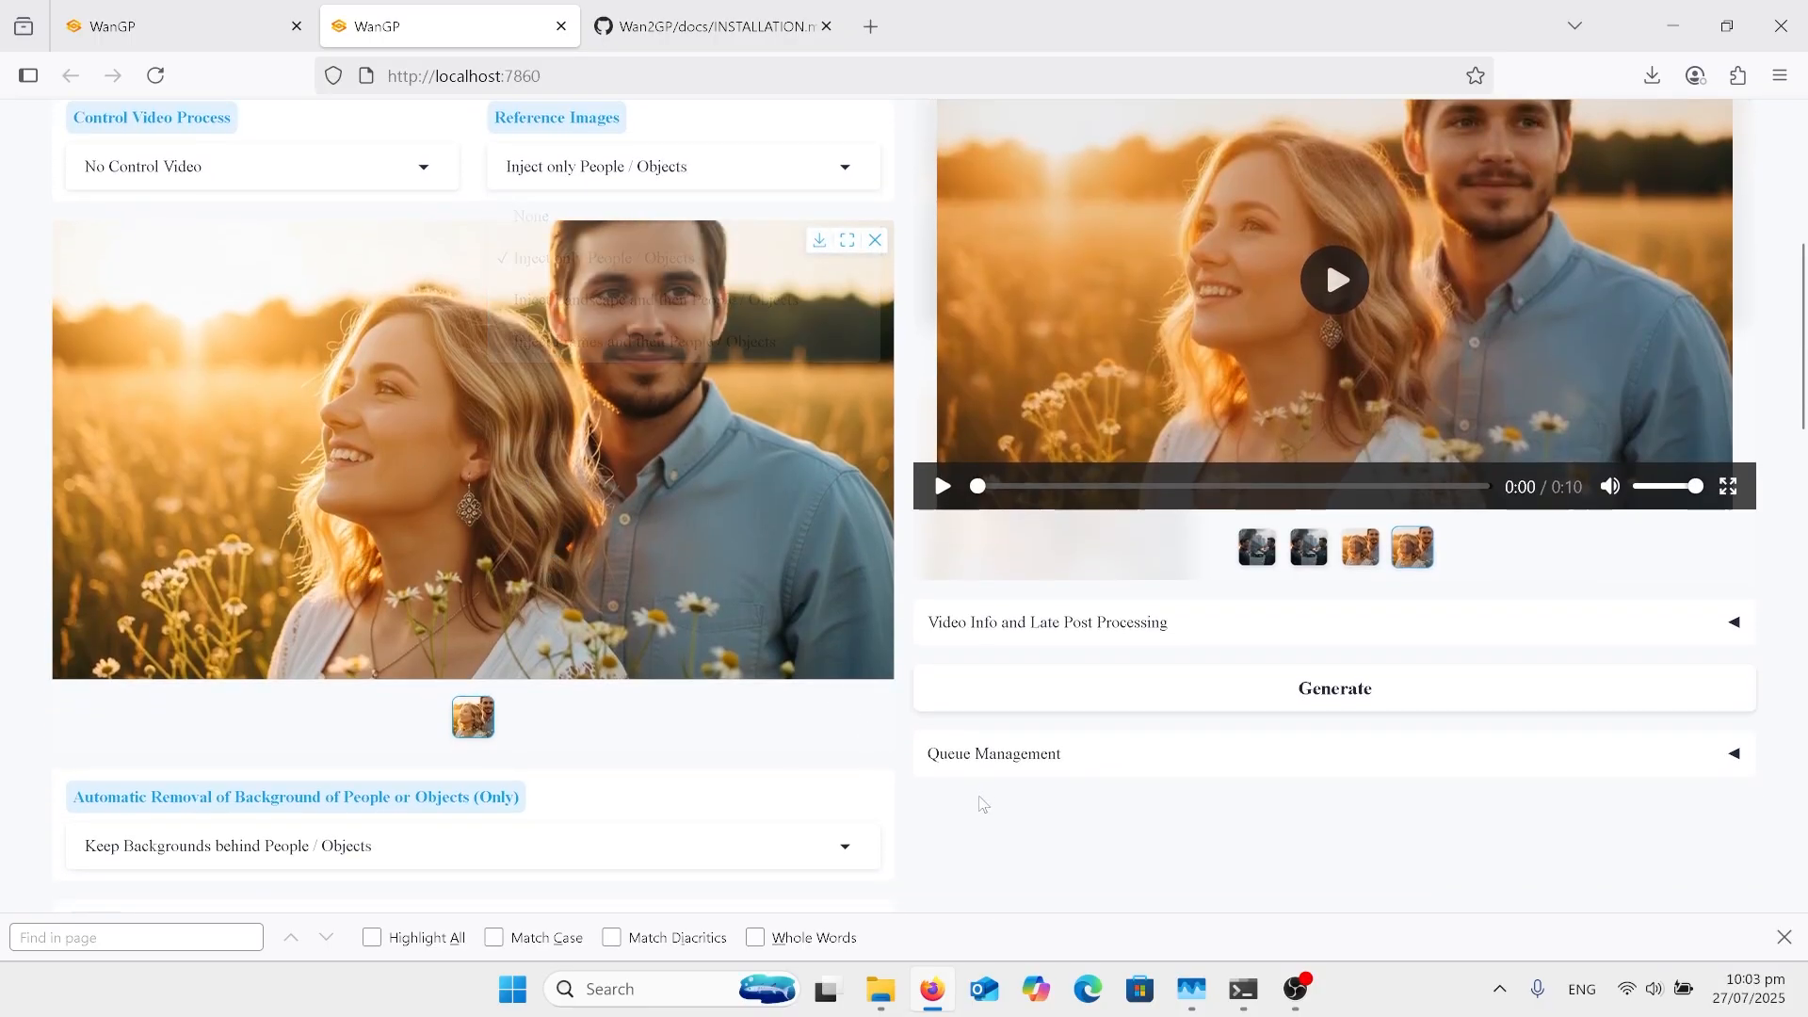
Step: Check the choices for automatic removal of the background of people or objects and close the list without a new selection
{"action": "scroll", "coordinate": [981, 804], "scroll_direction": "down", "scroll_amount": 3}
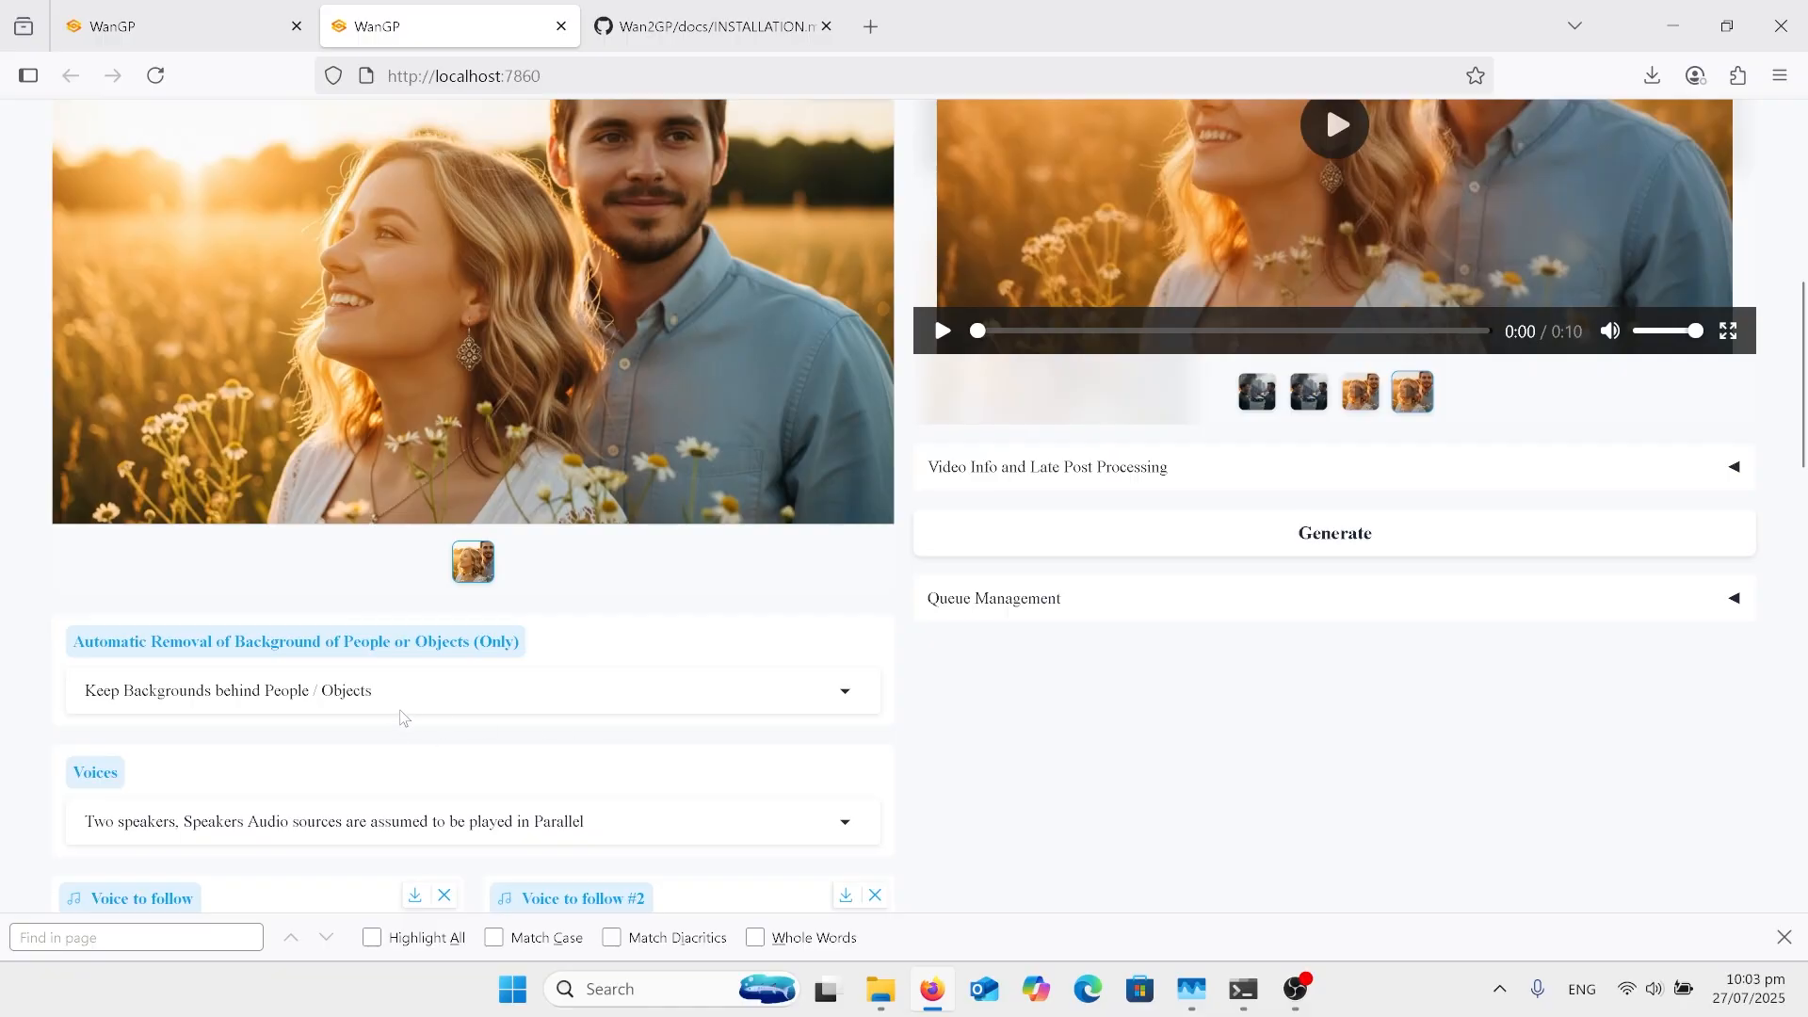
{"action": "left_click", "coordinate": [486, 697]}
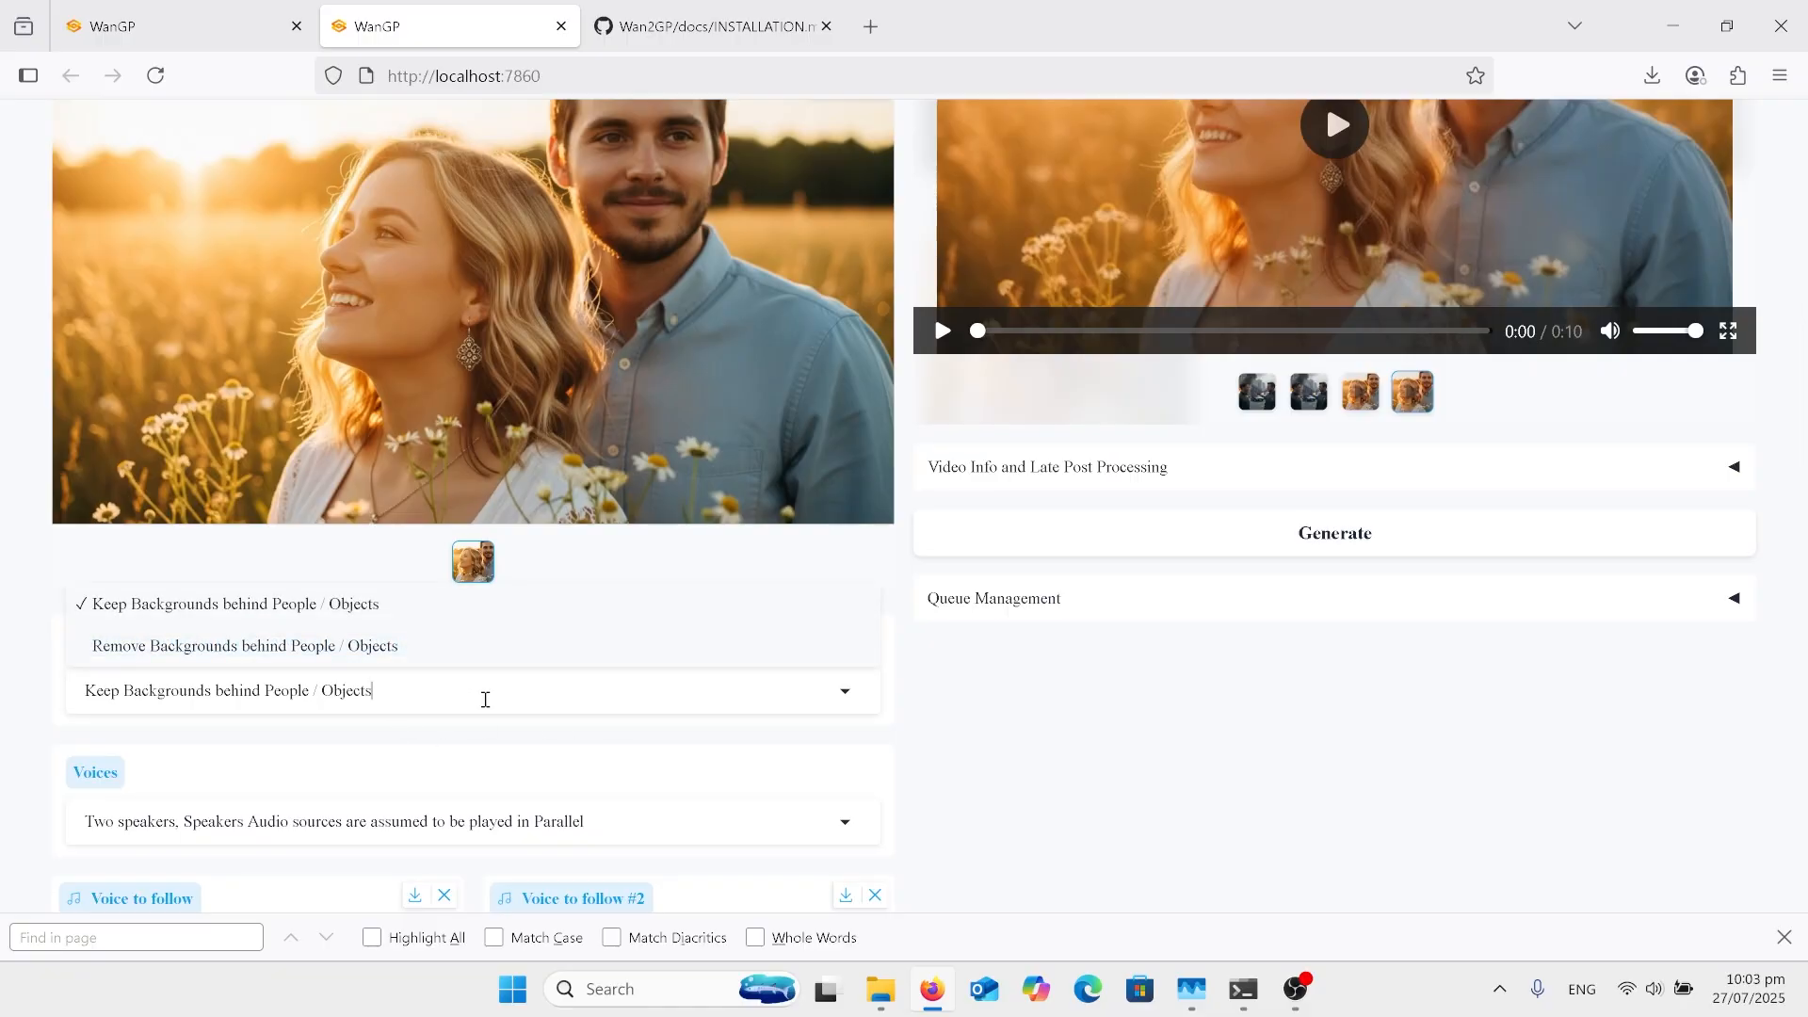
{"action": "left_click", "coordinate": [975, 731]}
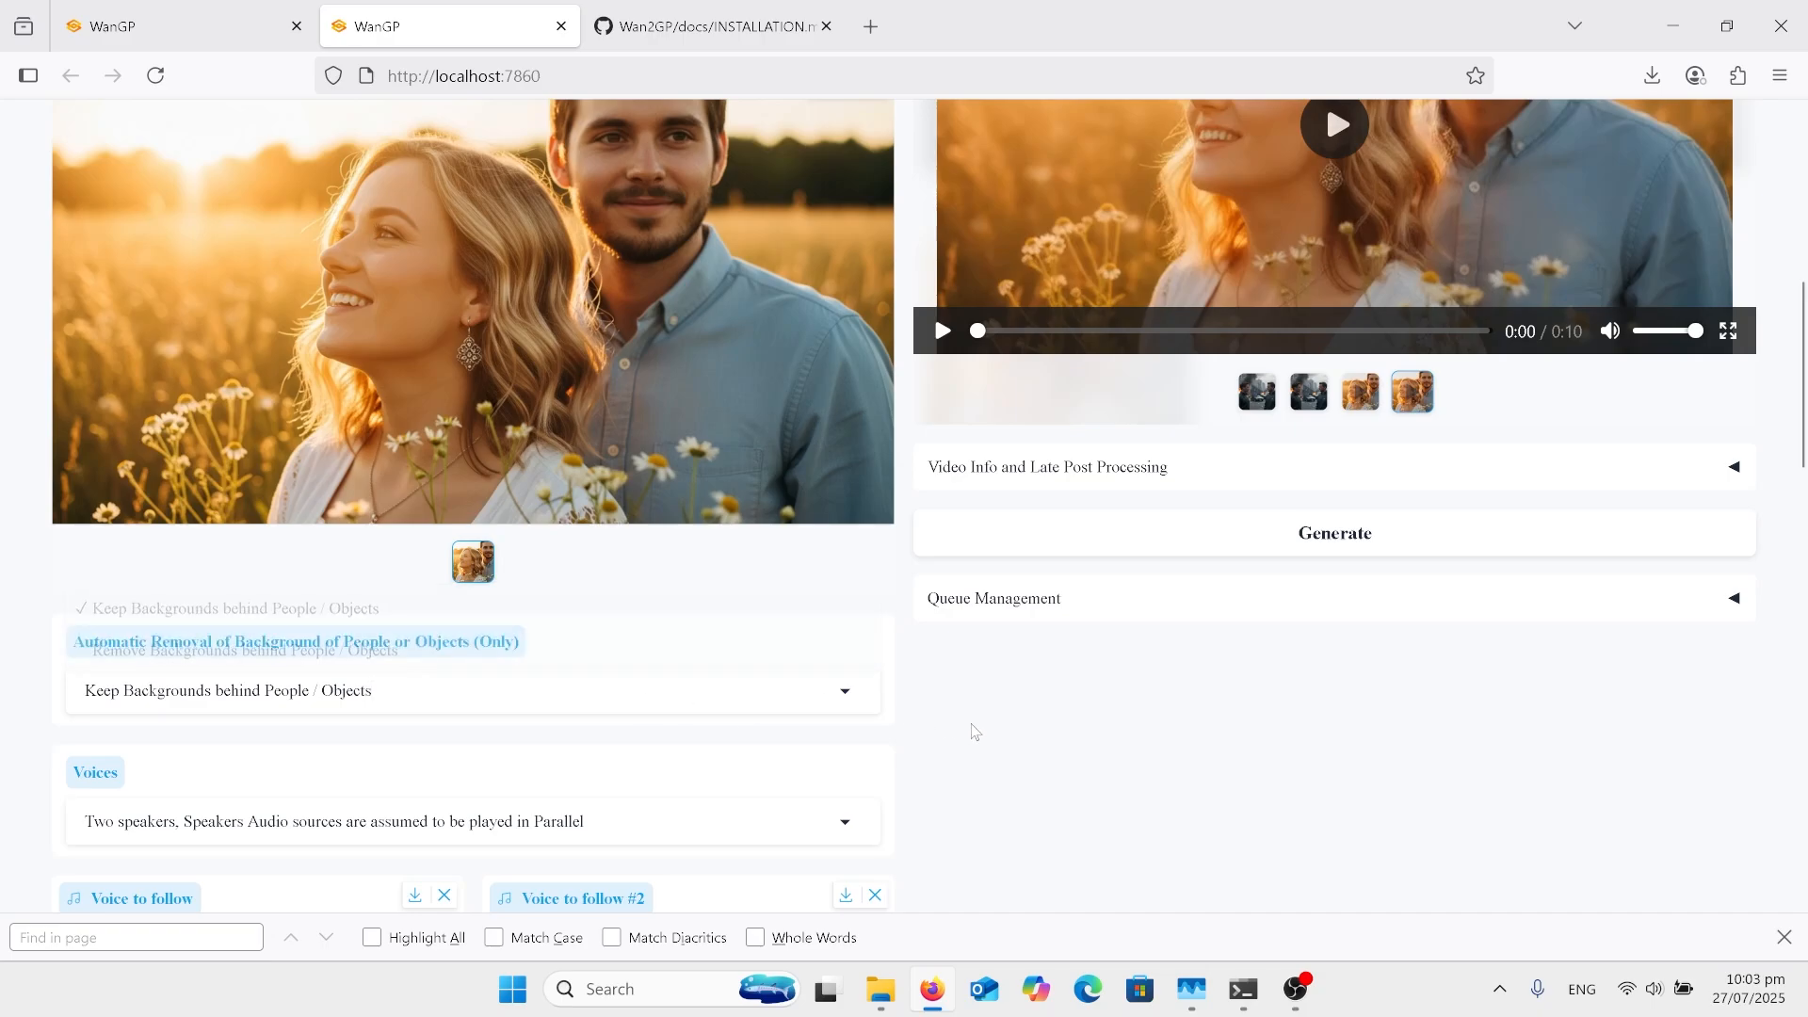
{"action": "scroll", "coordinate": [975, 732], "scroll_direction": "up", "scroll_amount": 1}
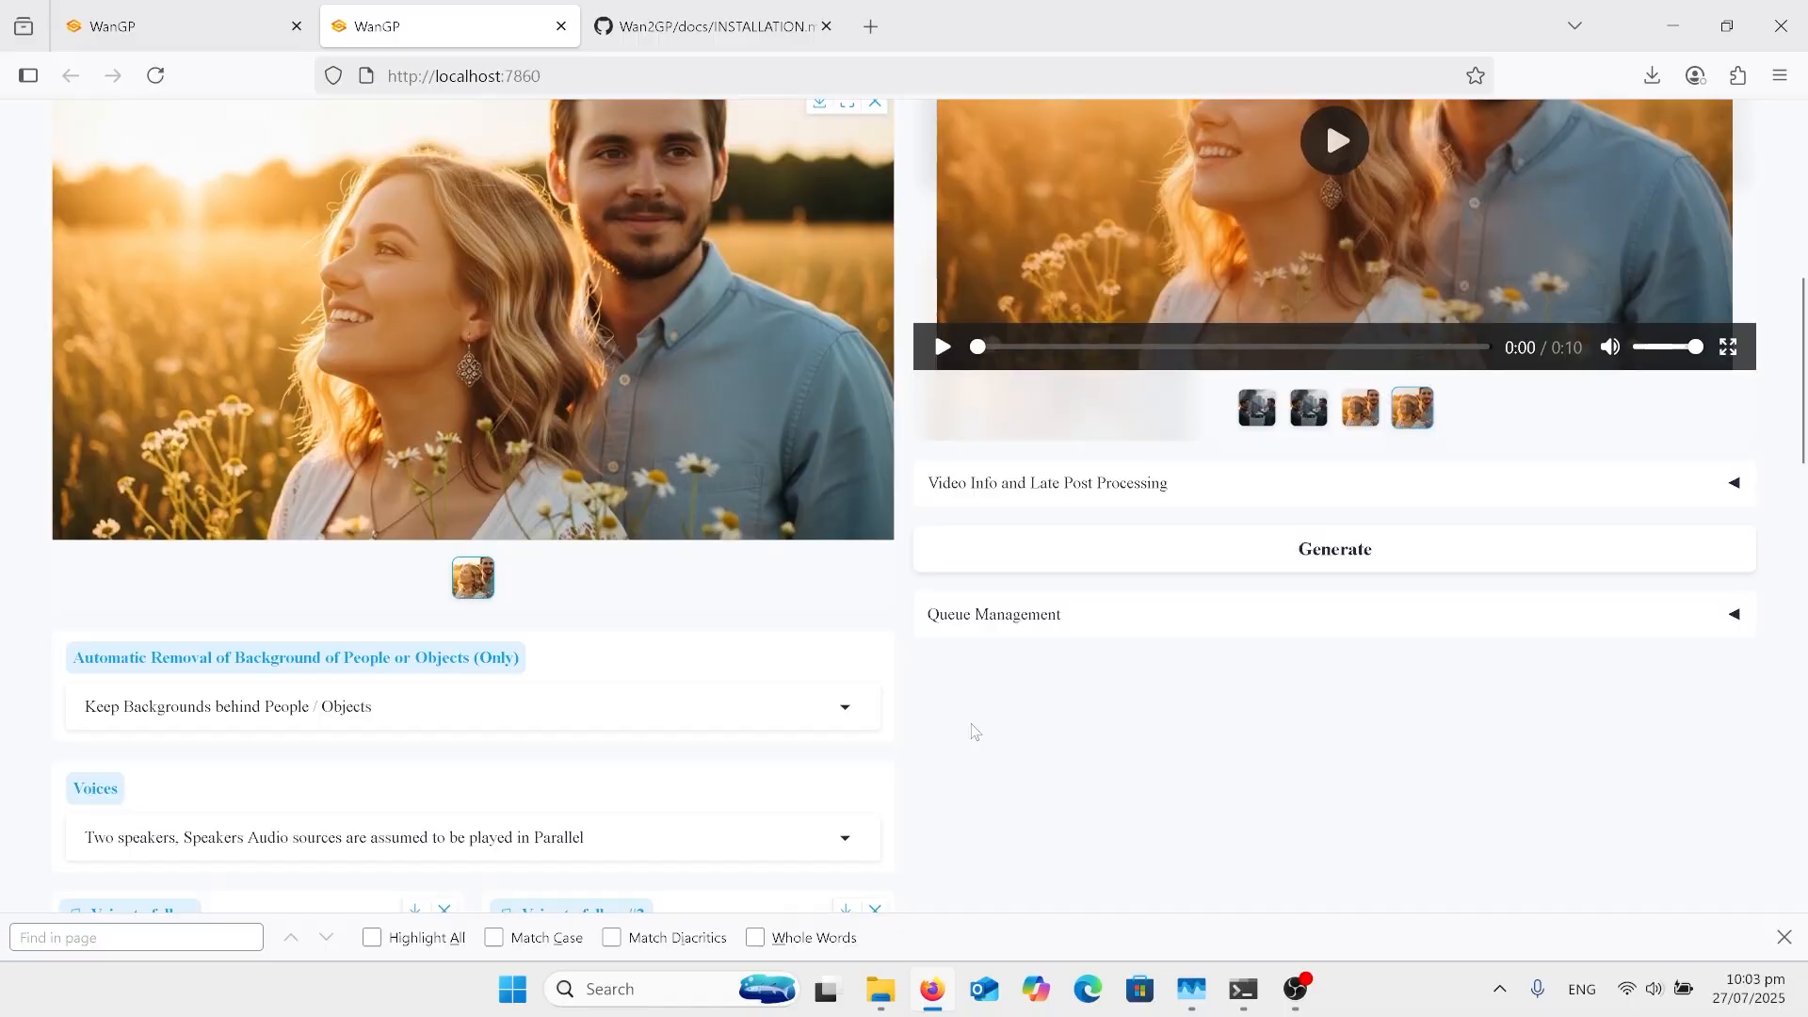
Step: Examine the Voices options for one-person and two-speaker audio and close the list without choosing another mode
{"action": "scroll", "coordinate": [975, 732], "scroll_direction": "down", "scroll_amount": 1}
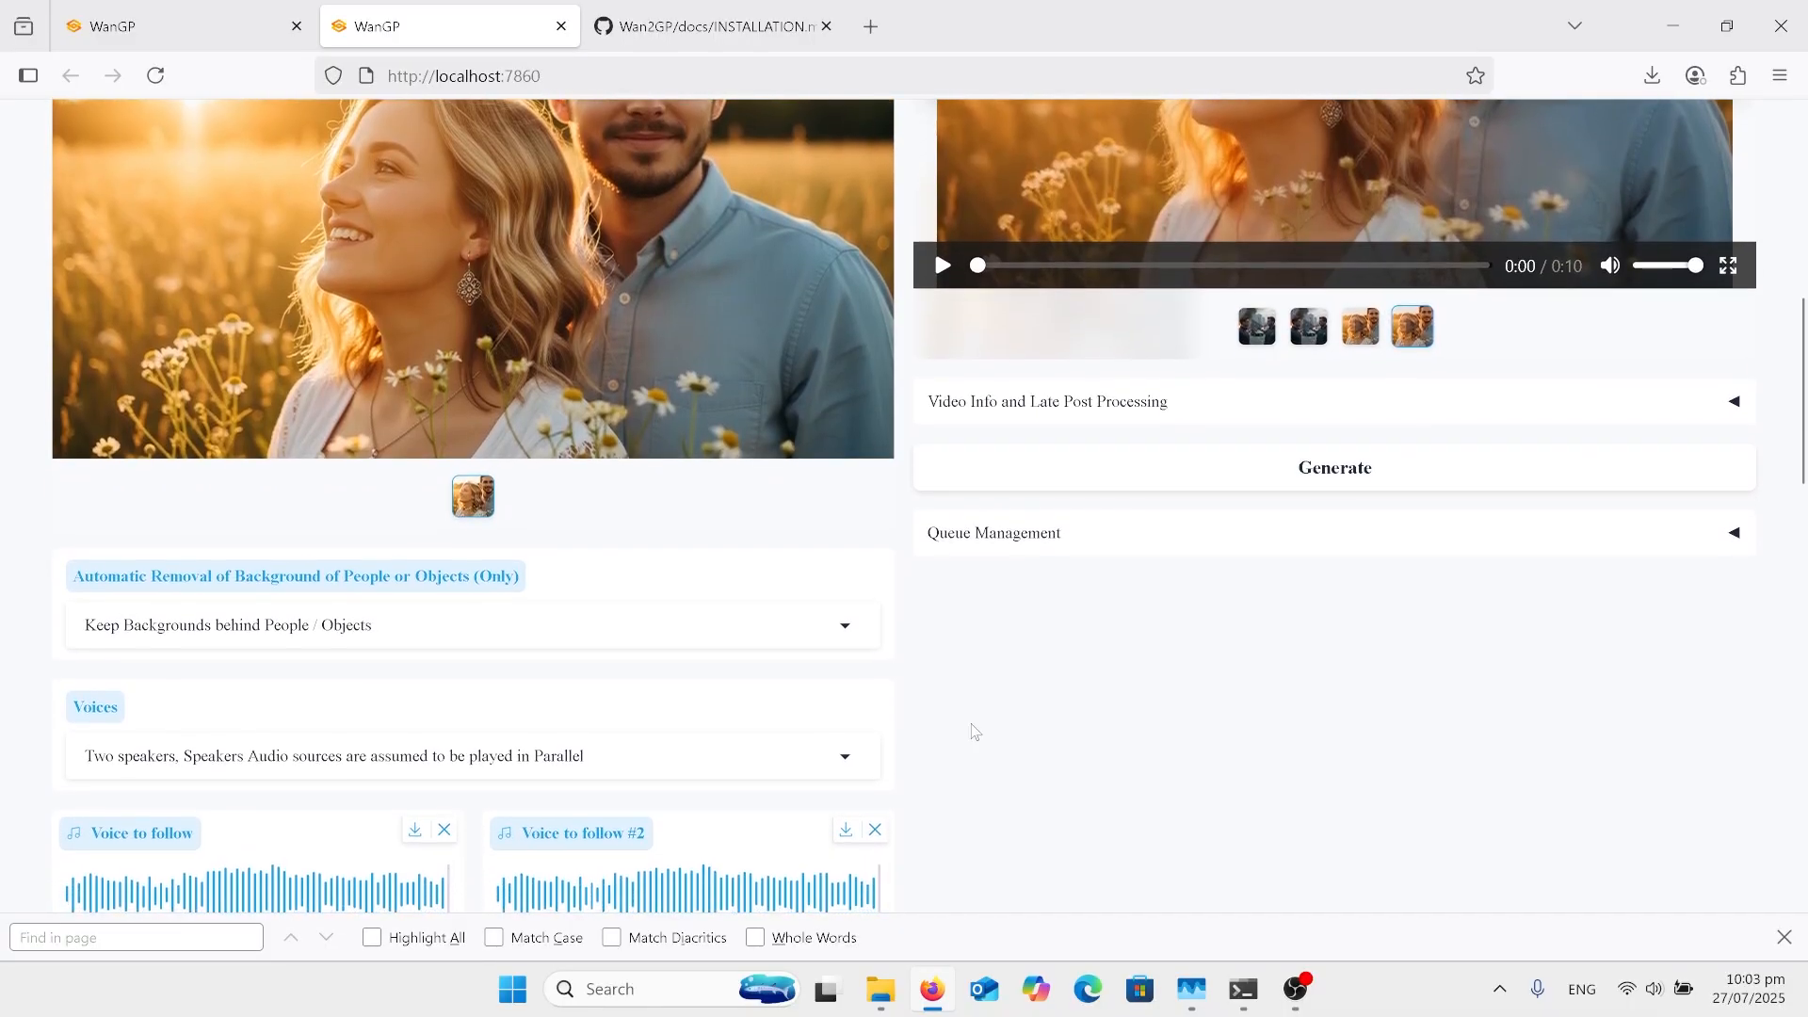
{"action": "scroll", "coordinate": [975, 732], "scroll_direction": "down", "scroll_amount": 1}
{"action": "scroll", "coordinate": [975, 731], "scroll_direction": "down", "scroll_amount": 1}
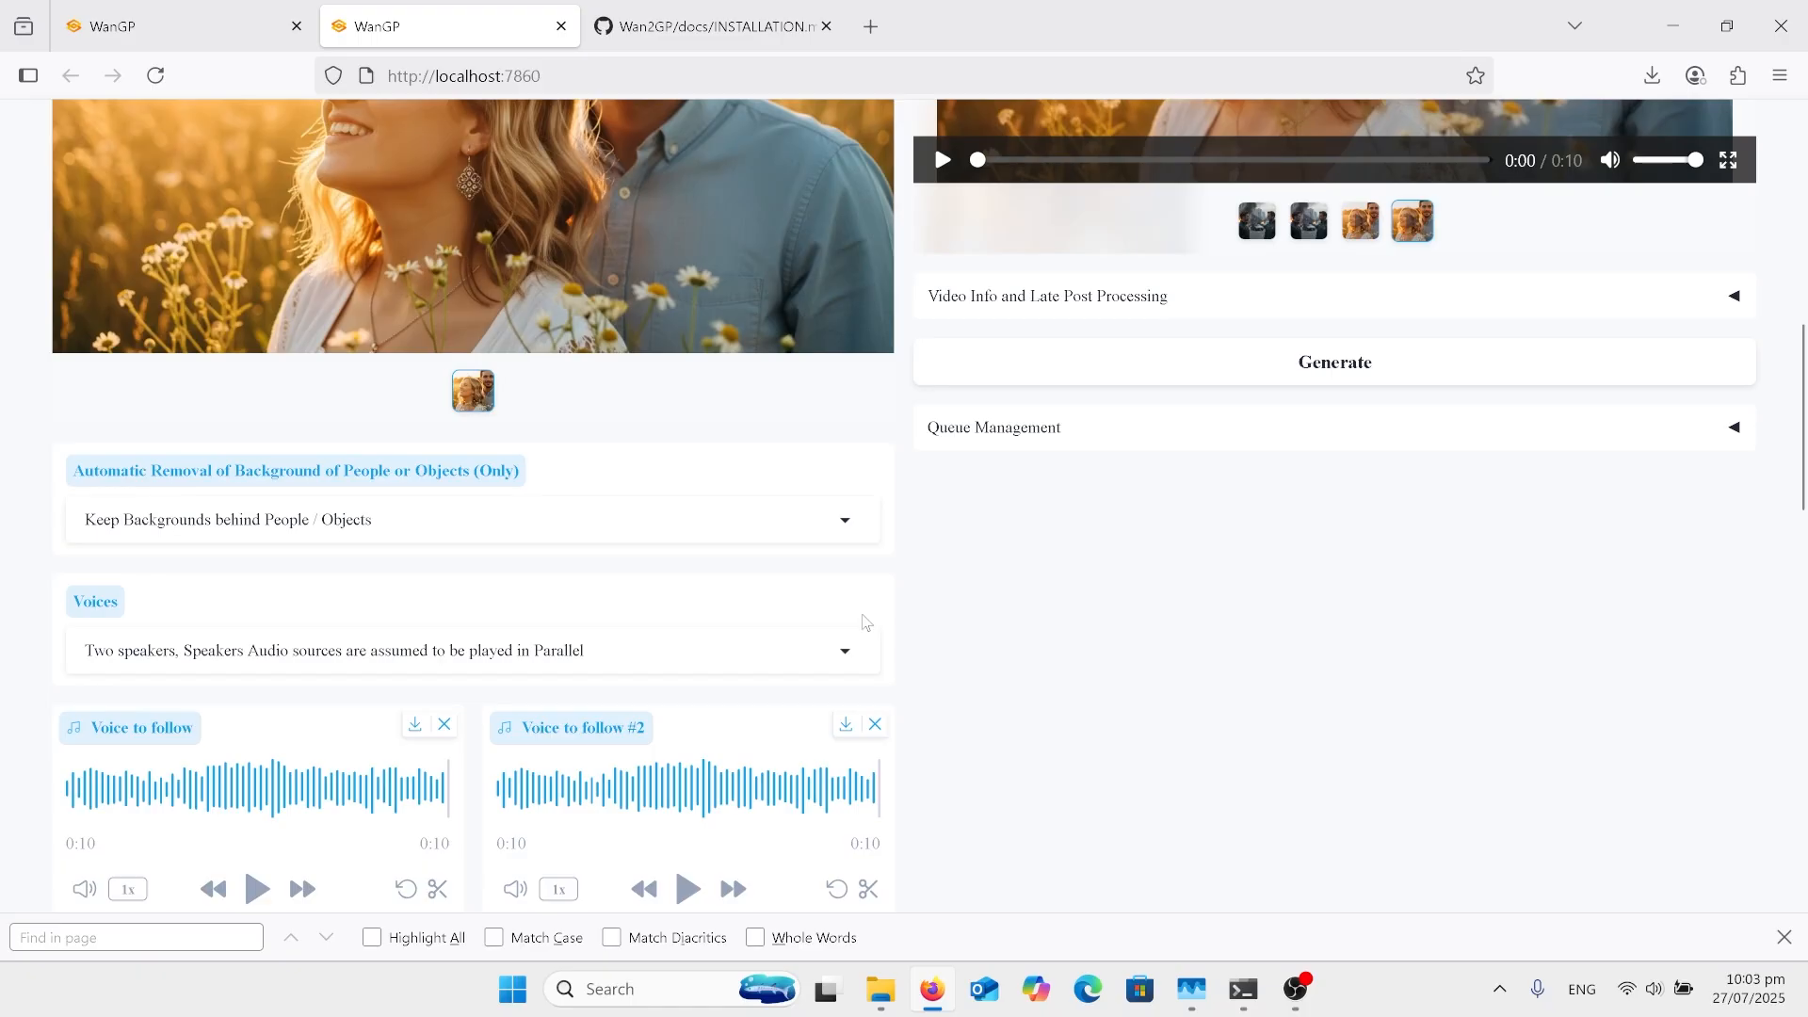
{"action": "scroll", "coordinate": [867, 623], "scroll_direction": "up", "scroll_amount": 2}
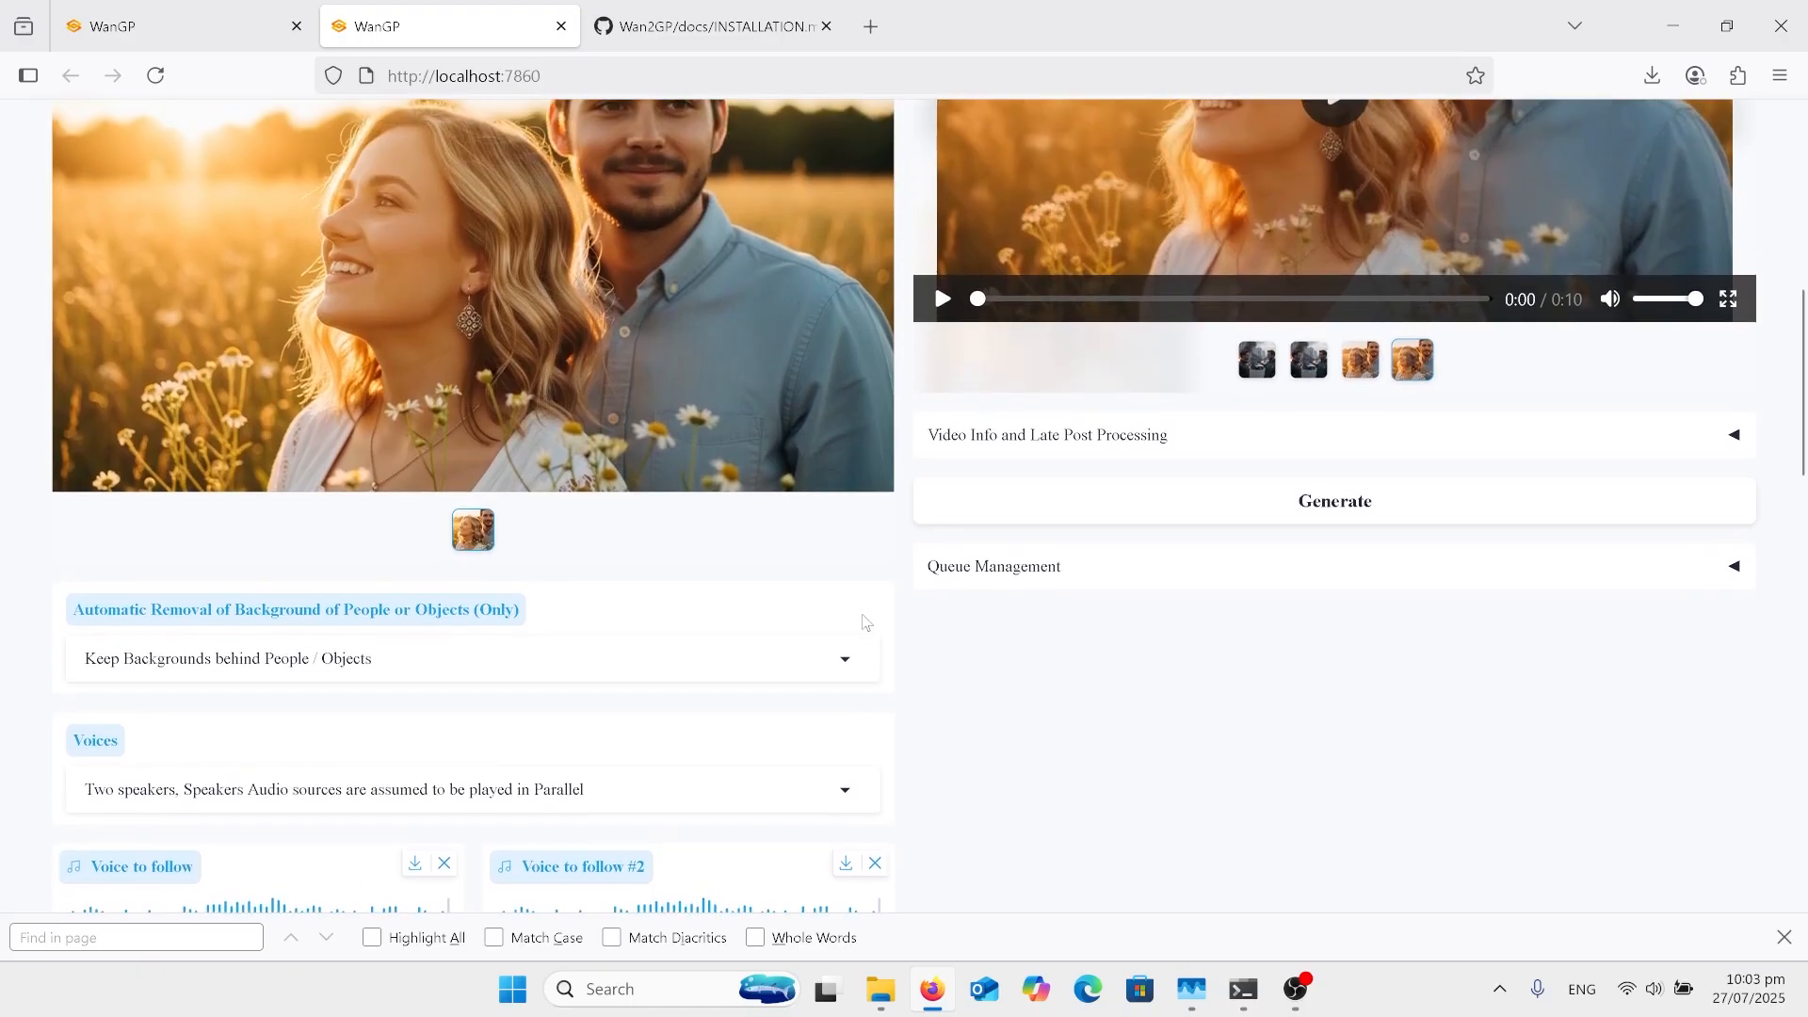
{"action": "scroll", "coordinate": [866, 622], "scroll_direction": "down", "scroll_amount": 1}
{"action": "scroll", "coordinate": [866, 622], "scroll_direction": "down", "scroll_amount": 1}
{"action": "scroll", "coordinate": [867, 623], "scroll_direction": "down", "scroll_amount": 1}
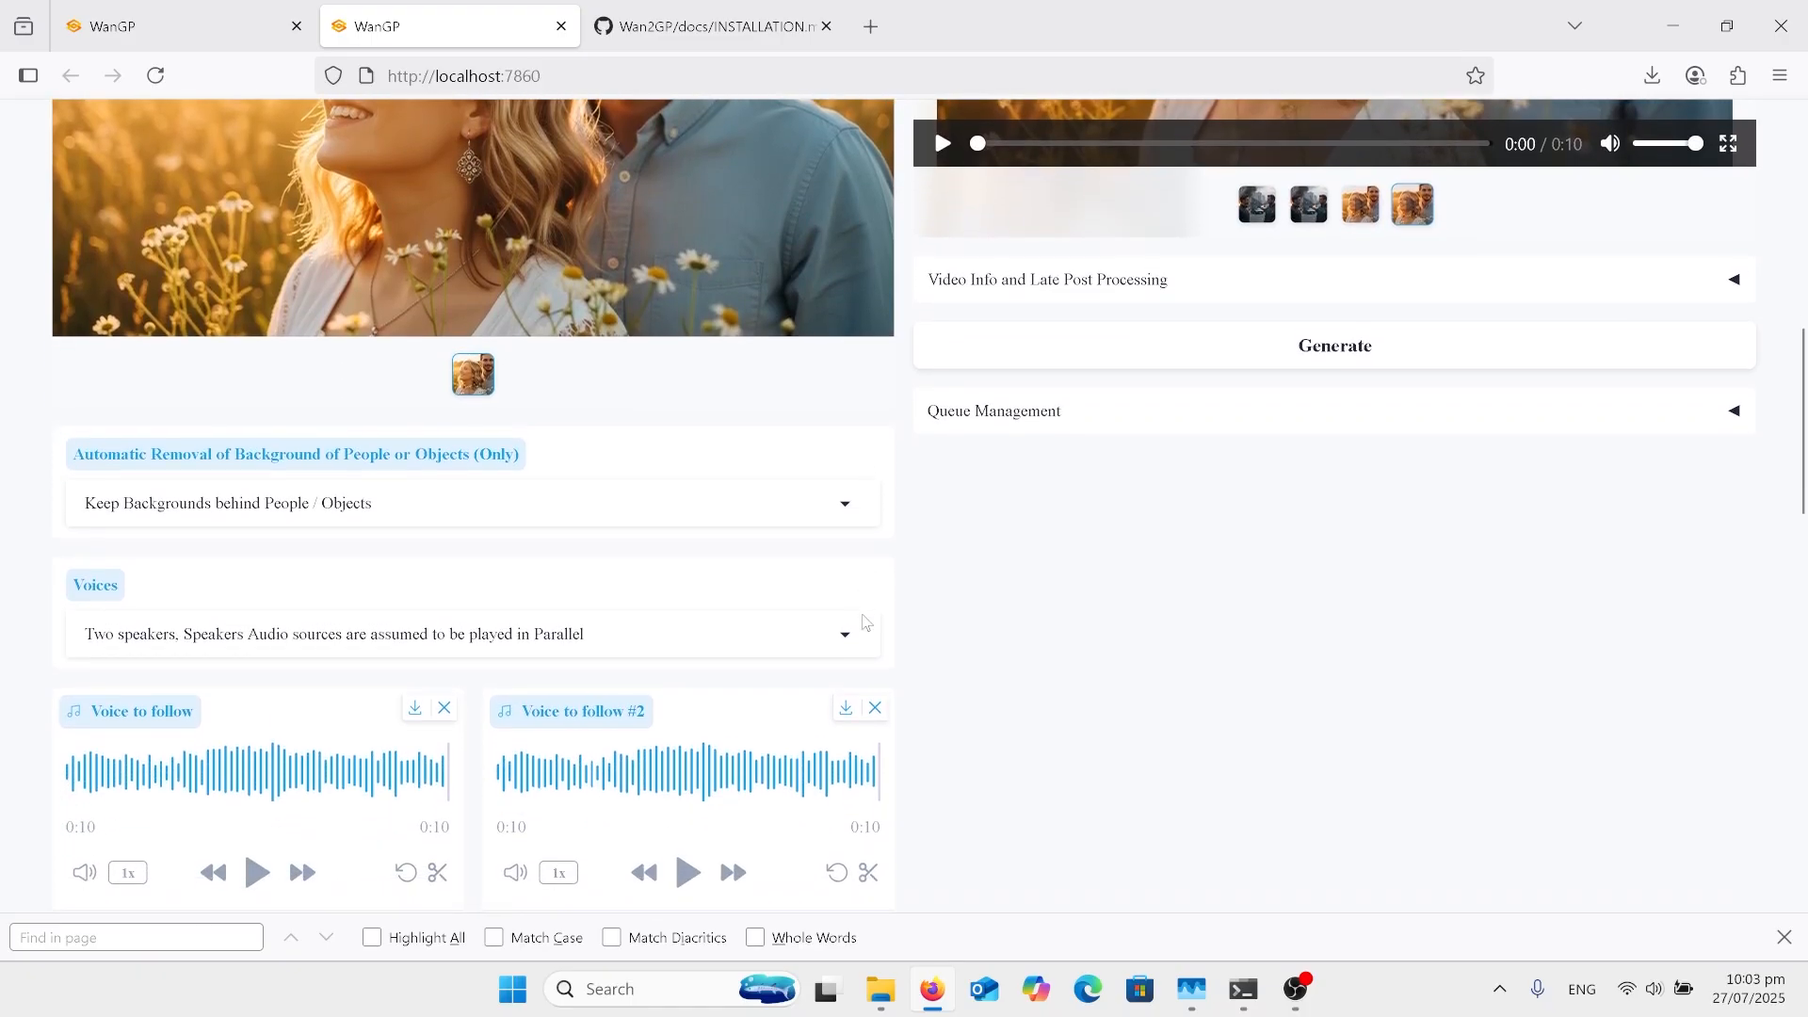
{"action": "left_click", "coordinate": [788, 598]}
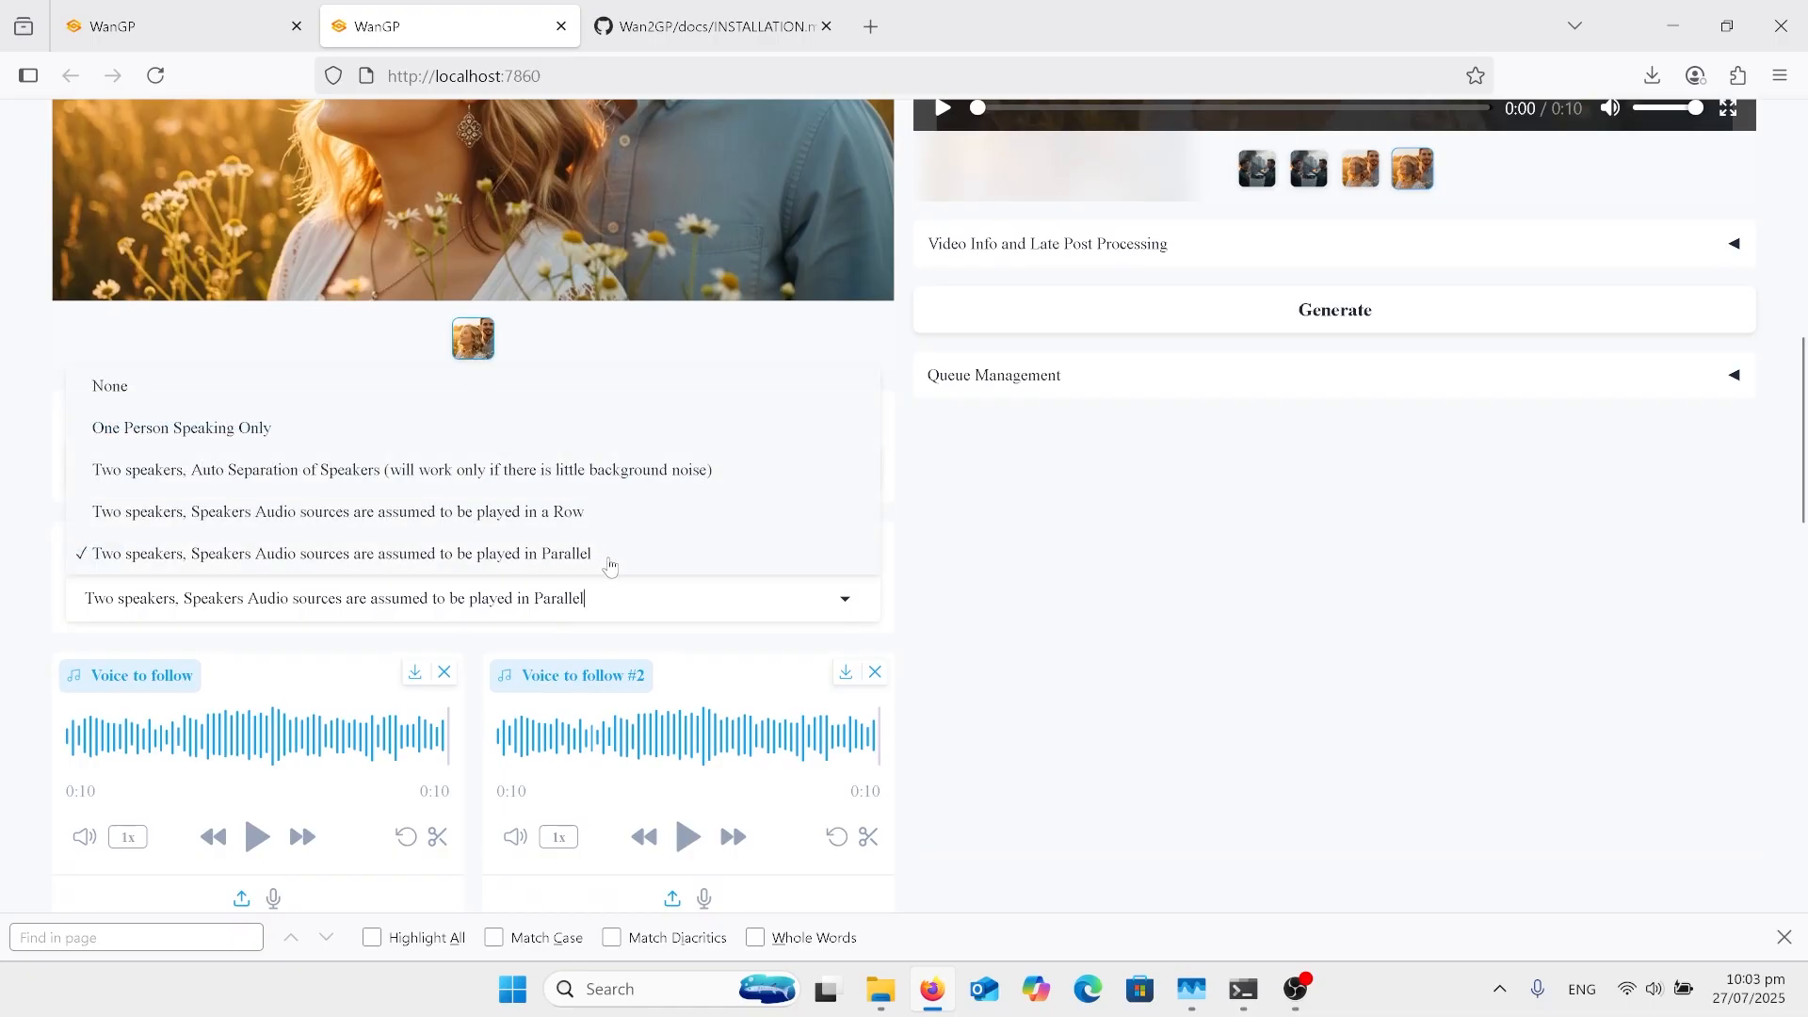
{"action": "left_click", "coordinate": [970, 586]}
Step: Review the two voice tracks, speaker locations and prompt, and check the Max Resolution choices without selecting a different one
{"action": "scroll", "coordinate": [973, 589], "scroll_direction": "down", "scroll_amount": 2}
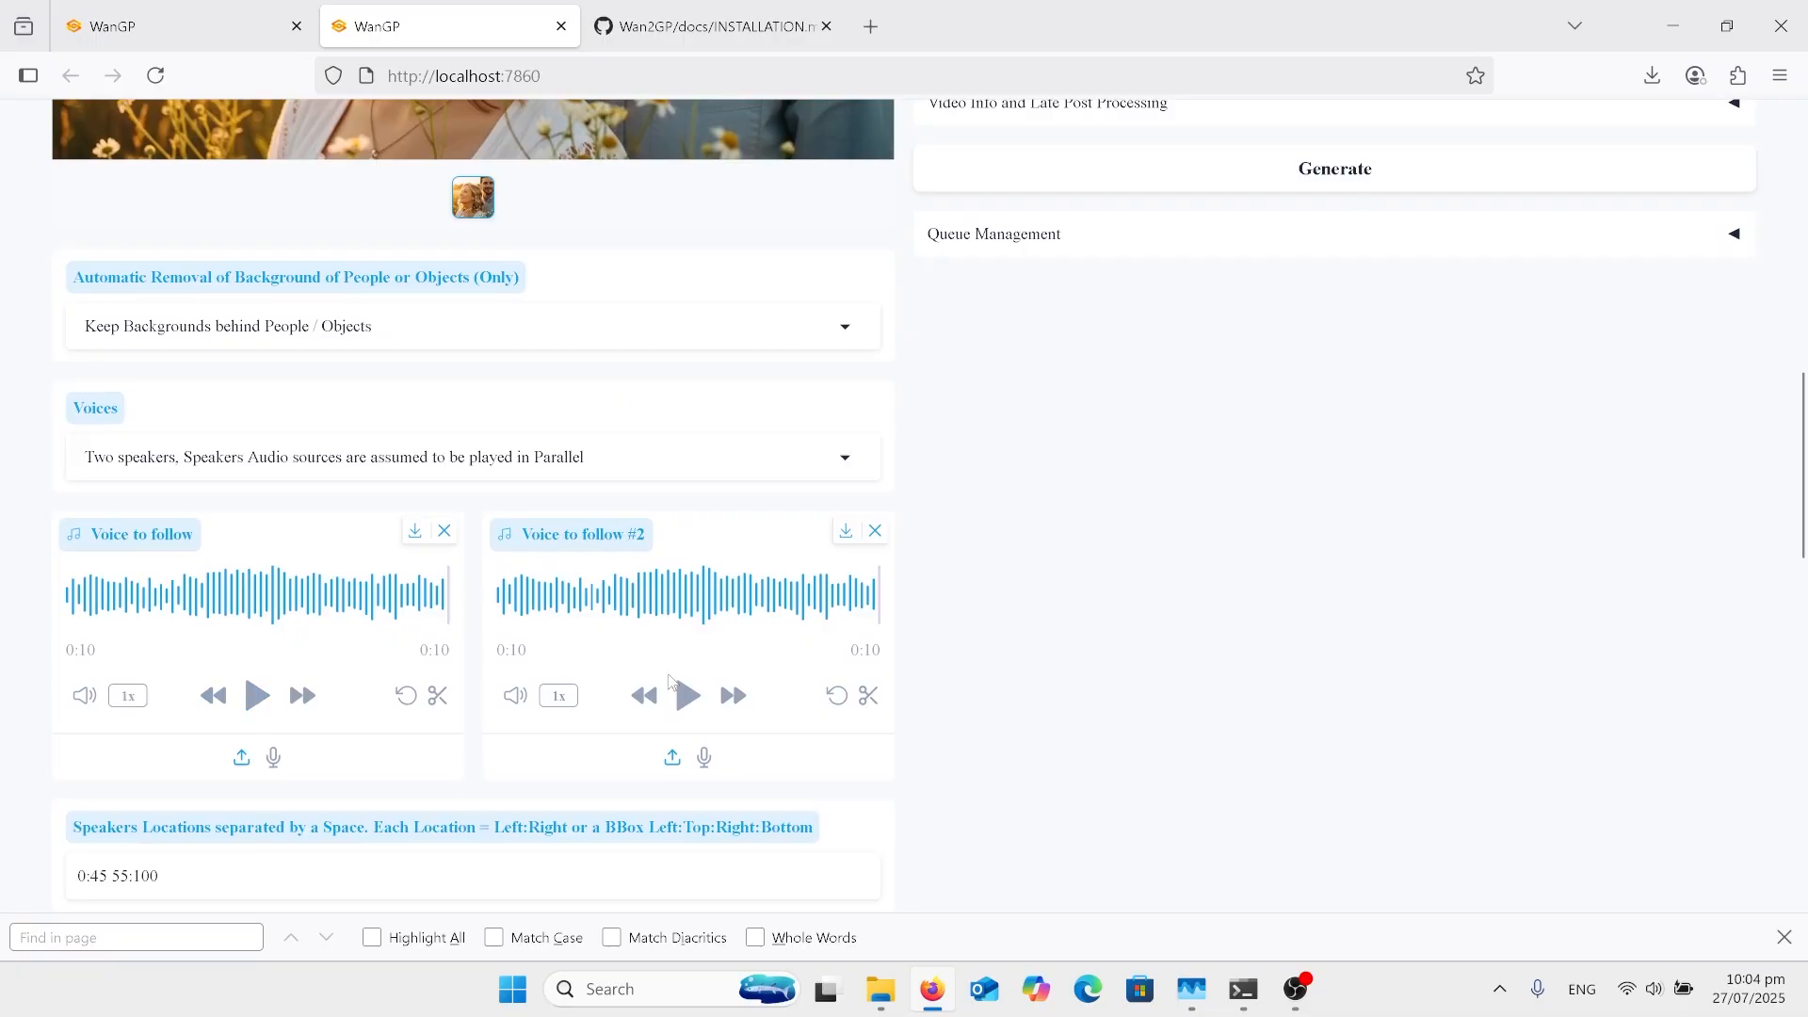
{"action": "scroll", "coordinate": [933, 630], "scroll_direction": "down", "scroll_amount": 2}
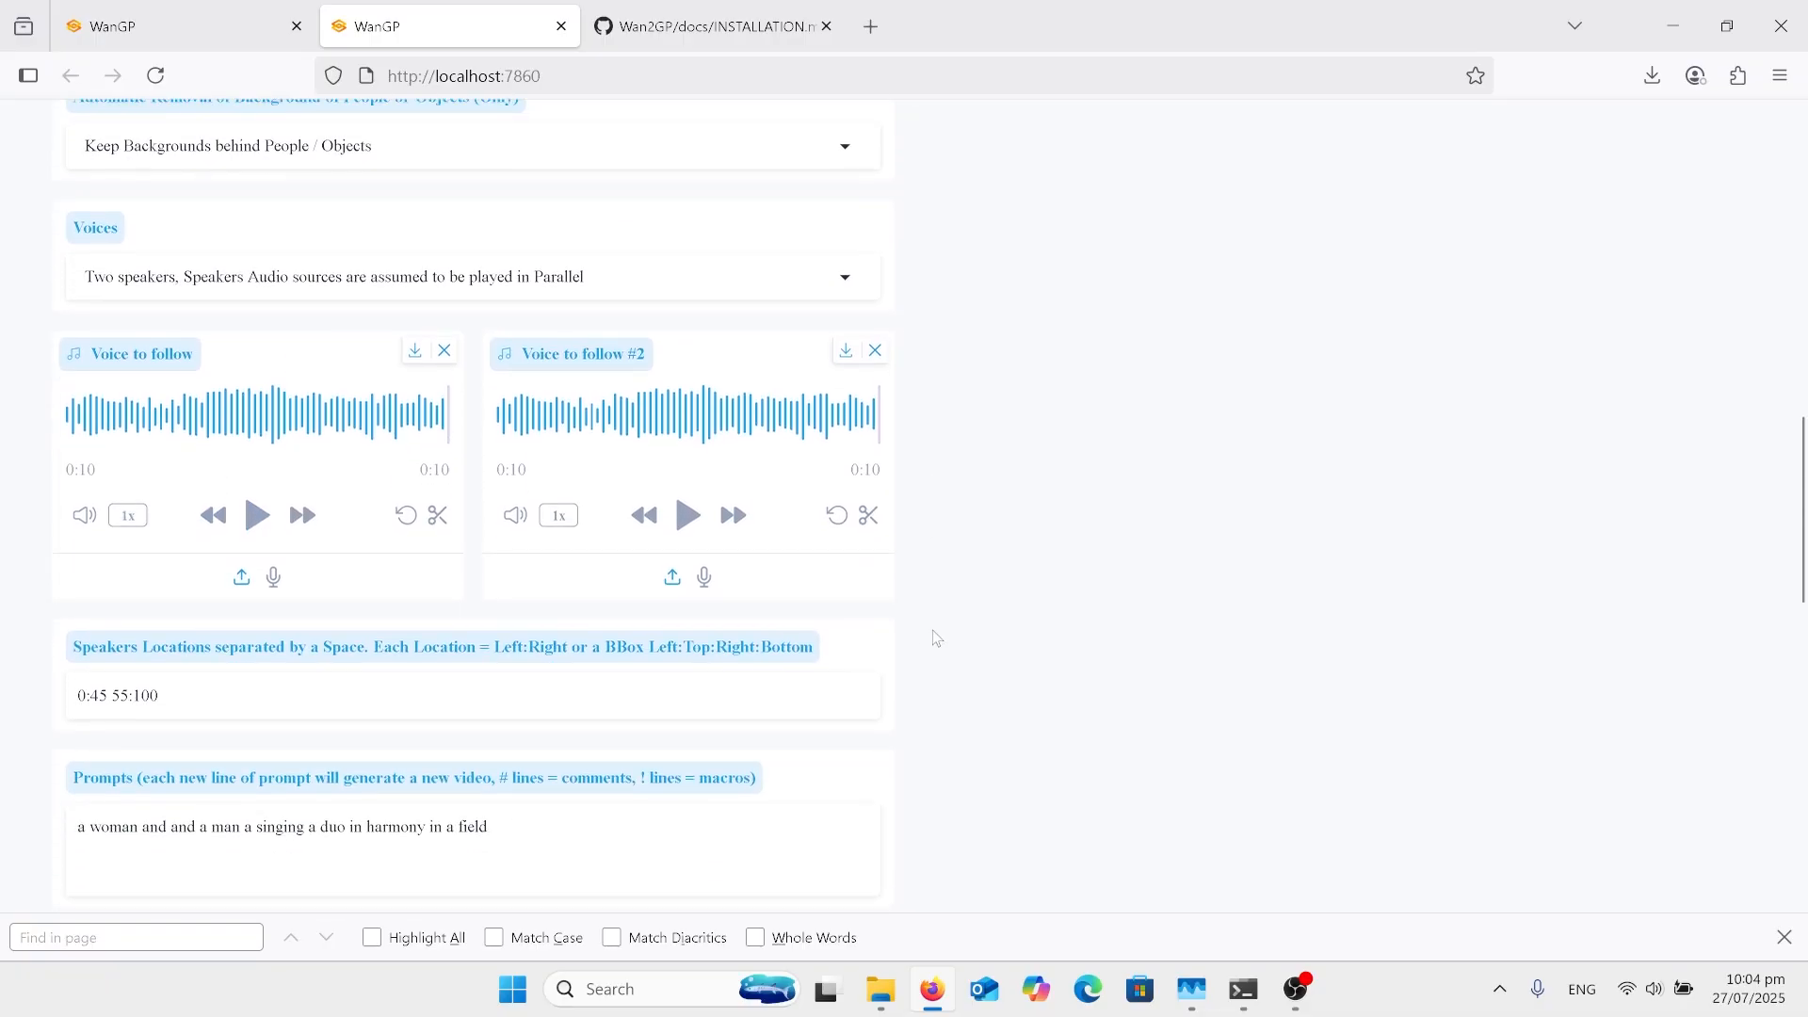
{"action": "scroll", "coordinate": [937, 638], "scroll_direction": "down", "scroll_amount": 2}
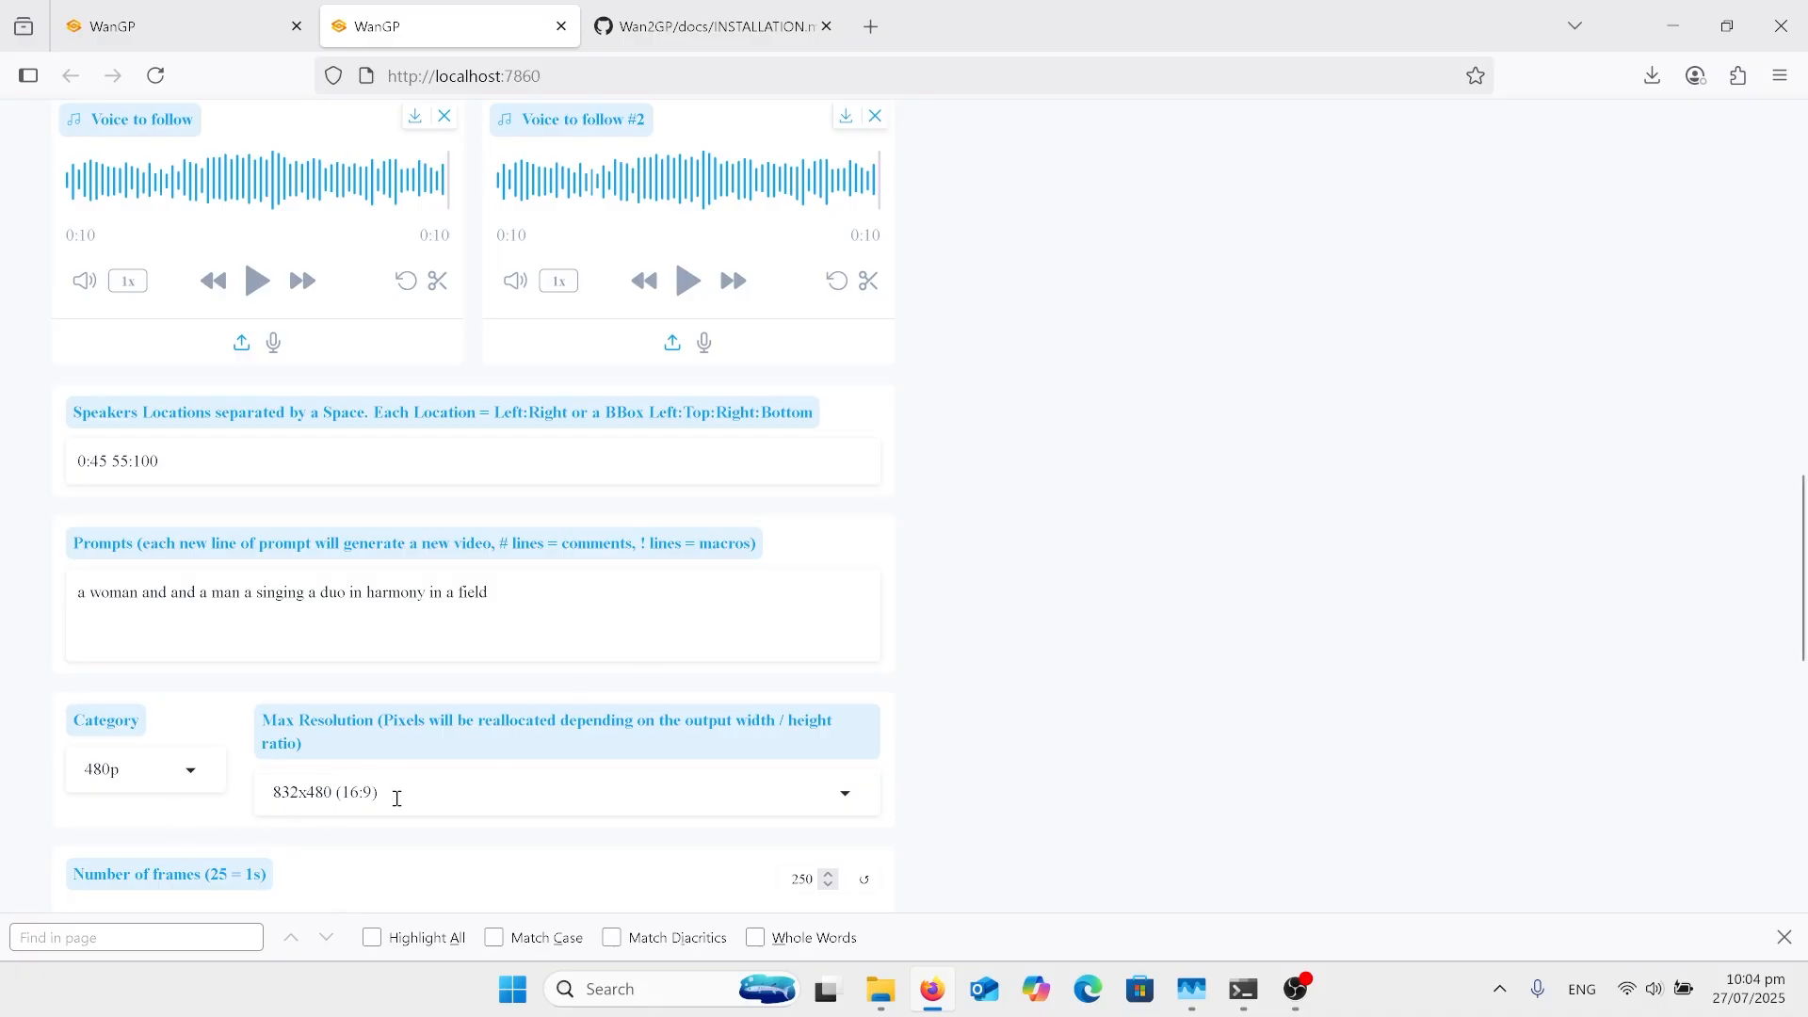
{"action": "left_click", "coordinate": [398, 798]}
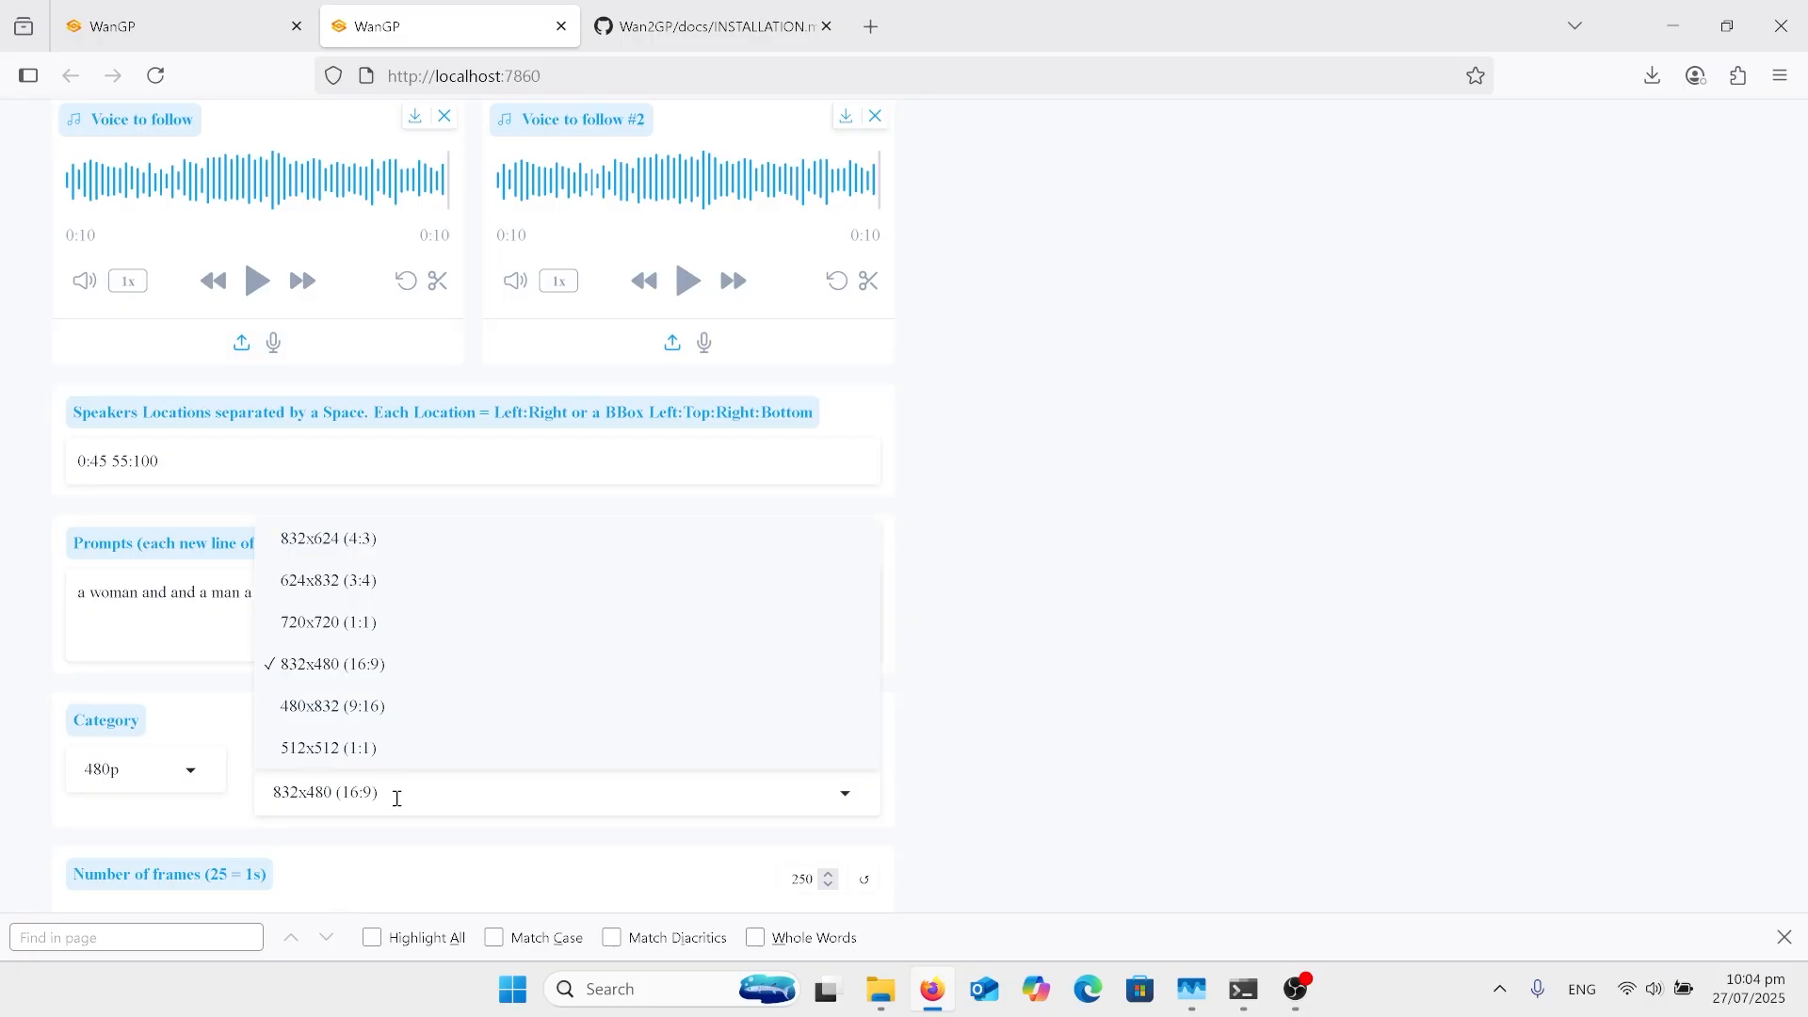
{"action": "left_click", "coordinate": [1203, 783]}
Step: Examine the reference image, background removal and voice settings, continuing through the prompt to the number of frames and inference steps
{"action": "scroll", "coordinate": [1203, 783], "scroll_direction": "down", "scroll_amount": 2}
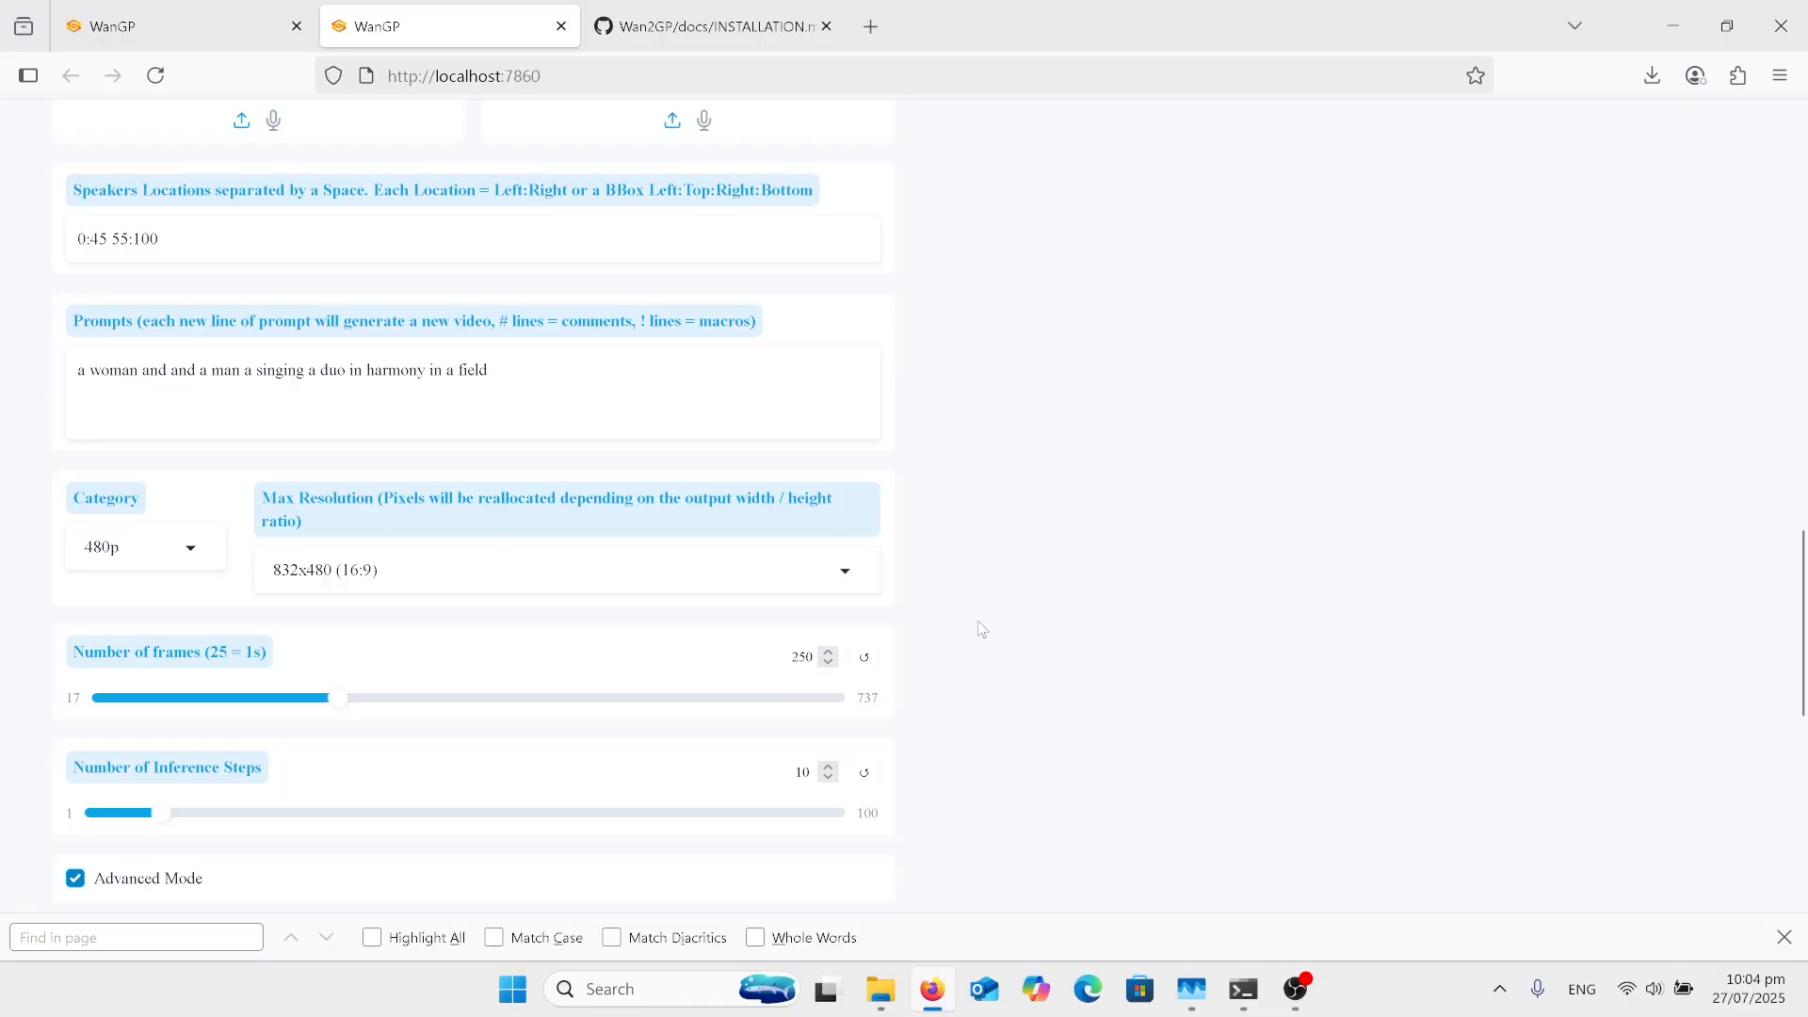
{"action": "scroll", "coordinate": [982, 629], "scroll_direction": "up", "scroll_amount": 5}
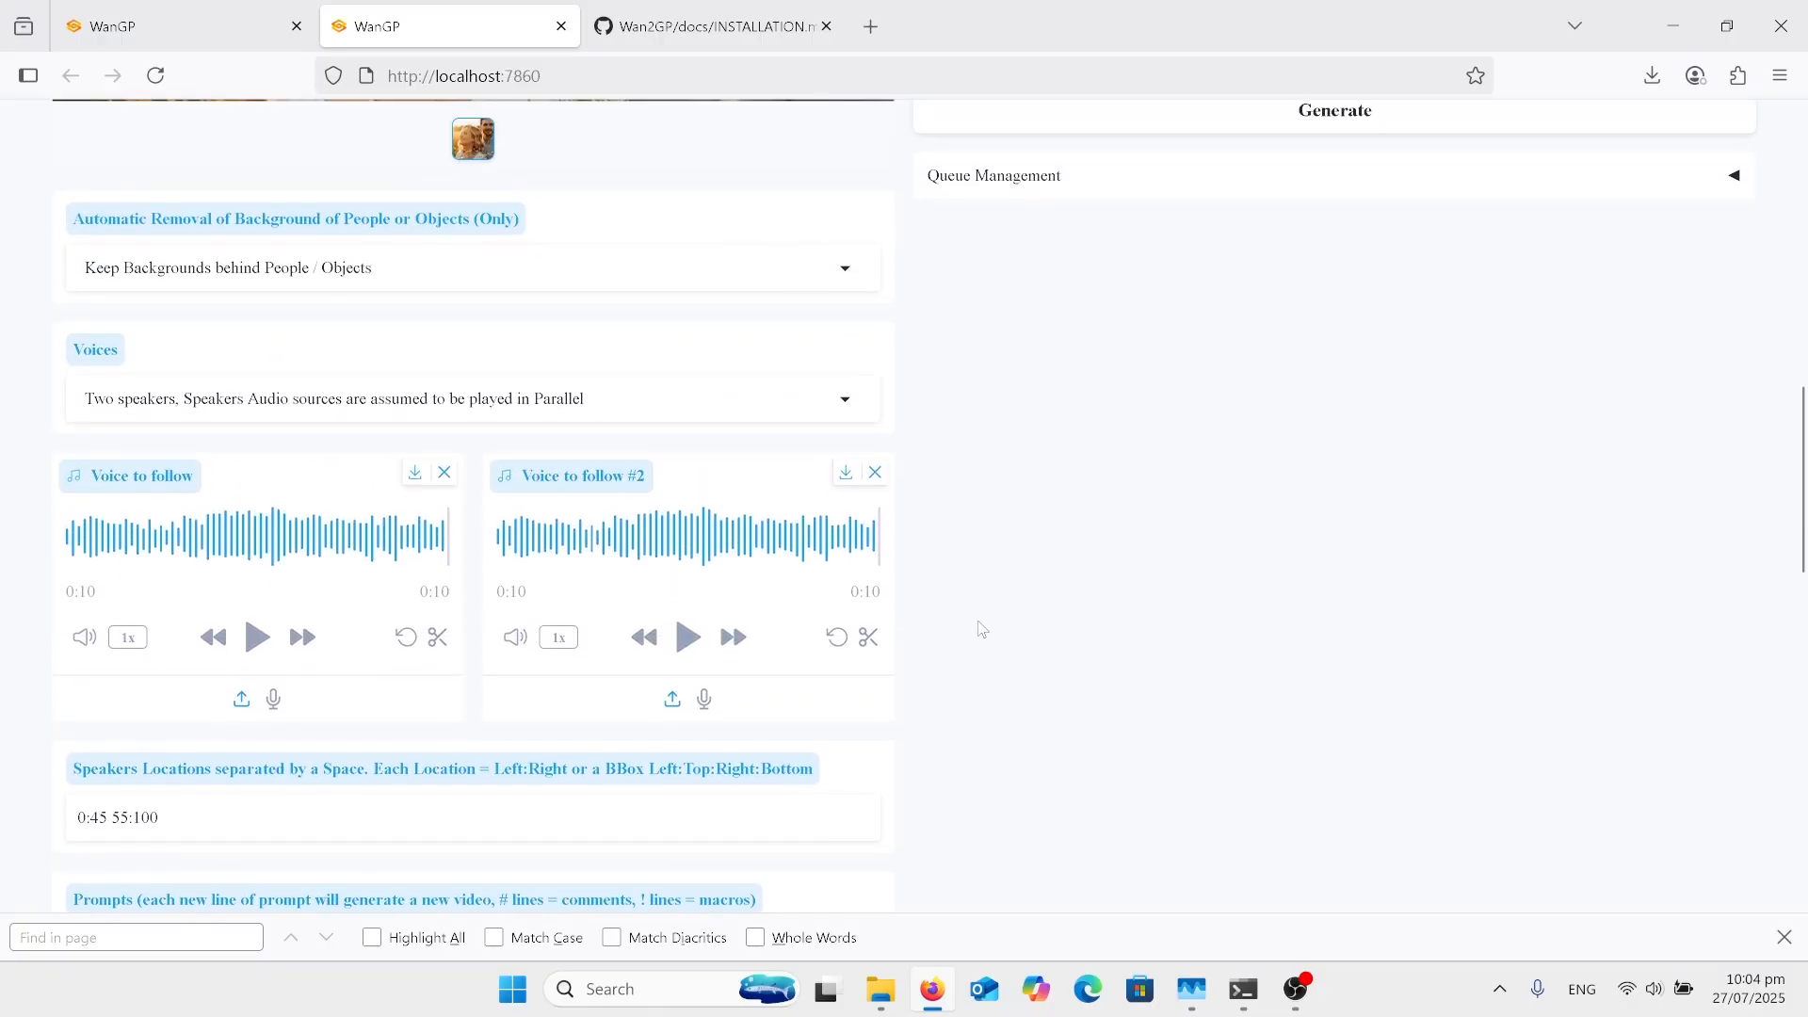
{"action": "scroll", "coordinate": [982, 629], "scroll_direction": "up", "scroll_amount": 3}
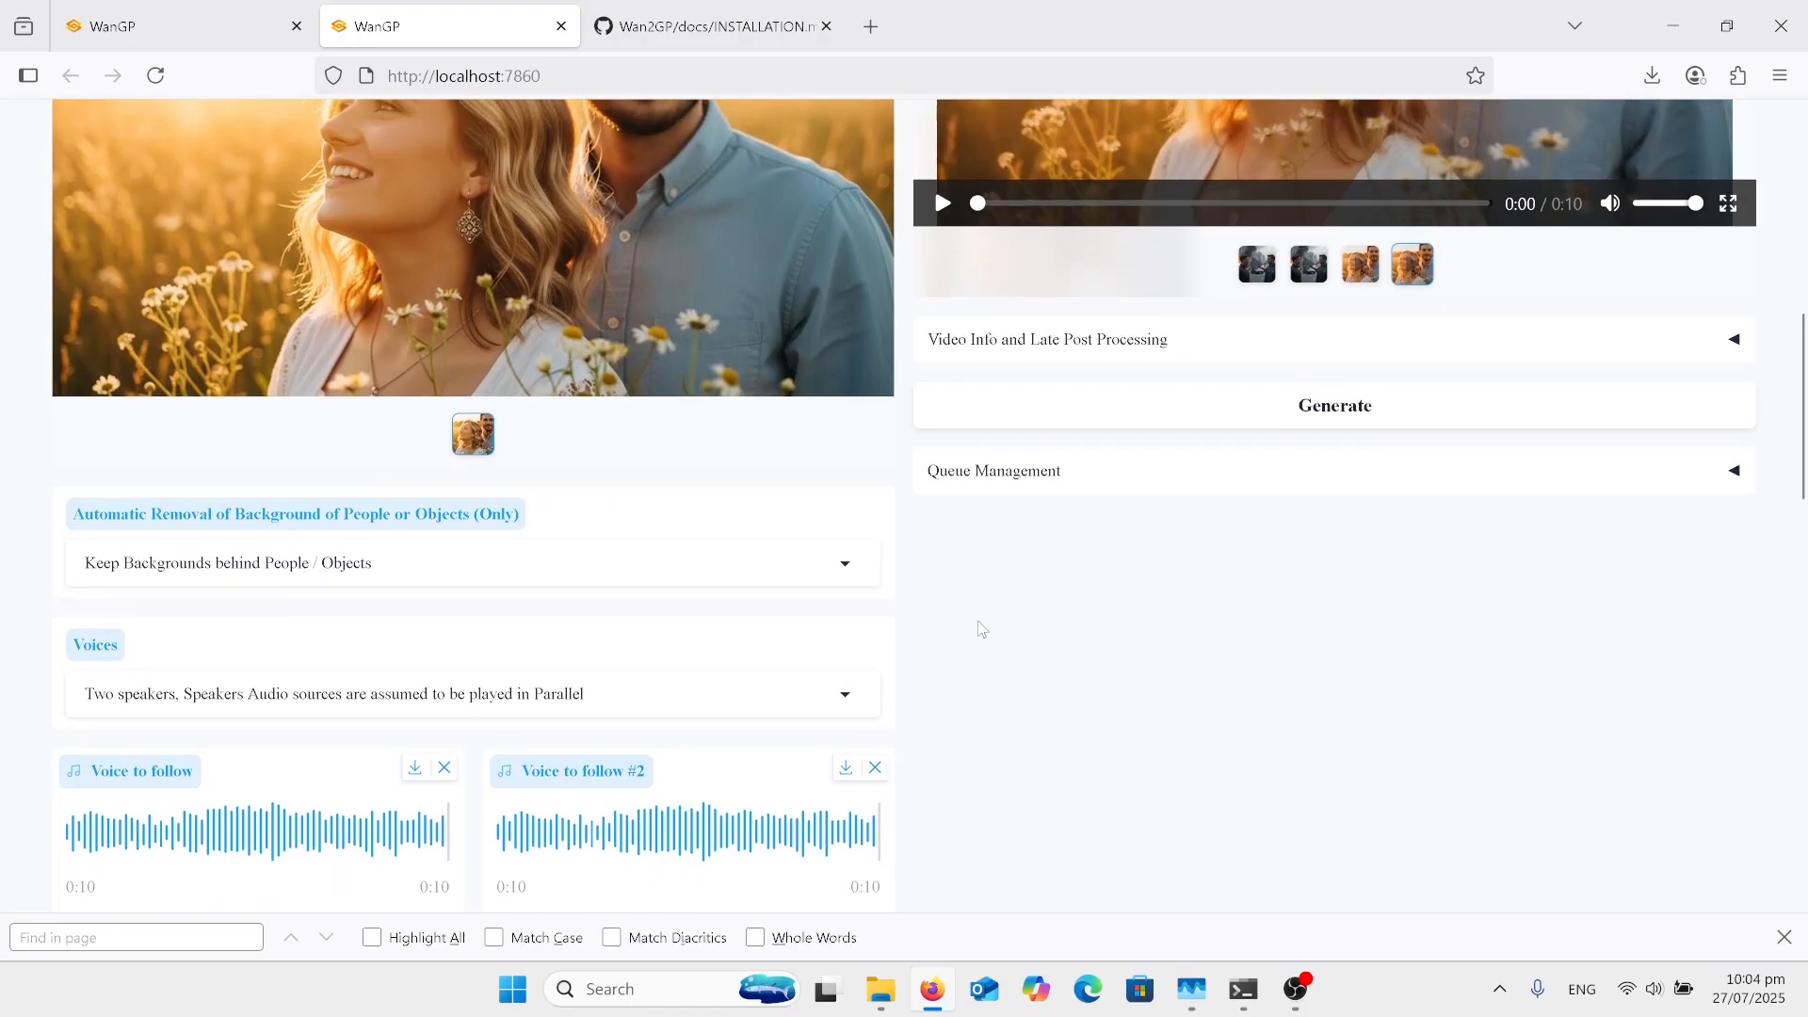
{"action": "scroll", "coordinate": [982, 629], "scroll_direction": "up", "scroll_amount": 1}
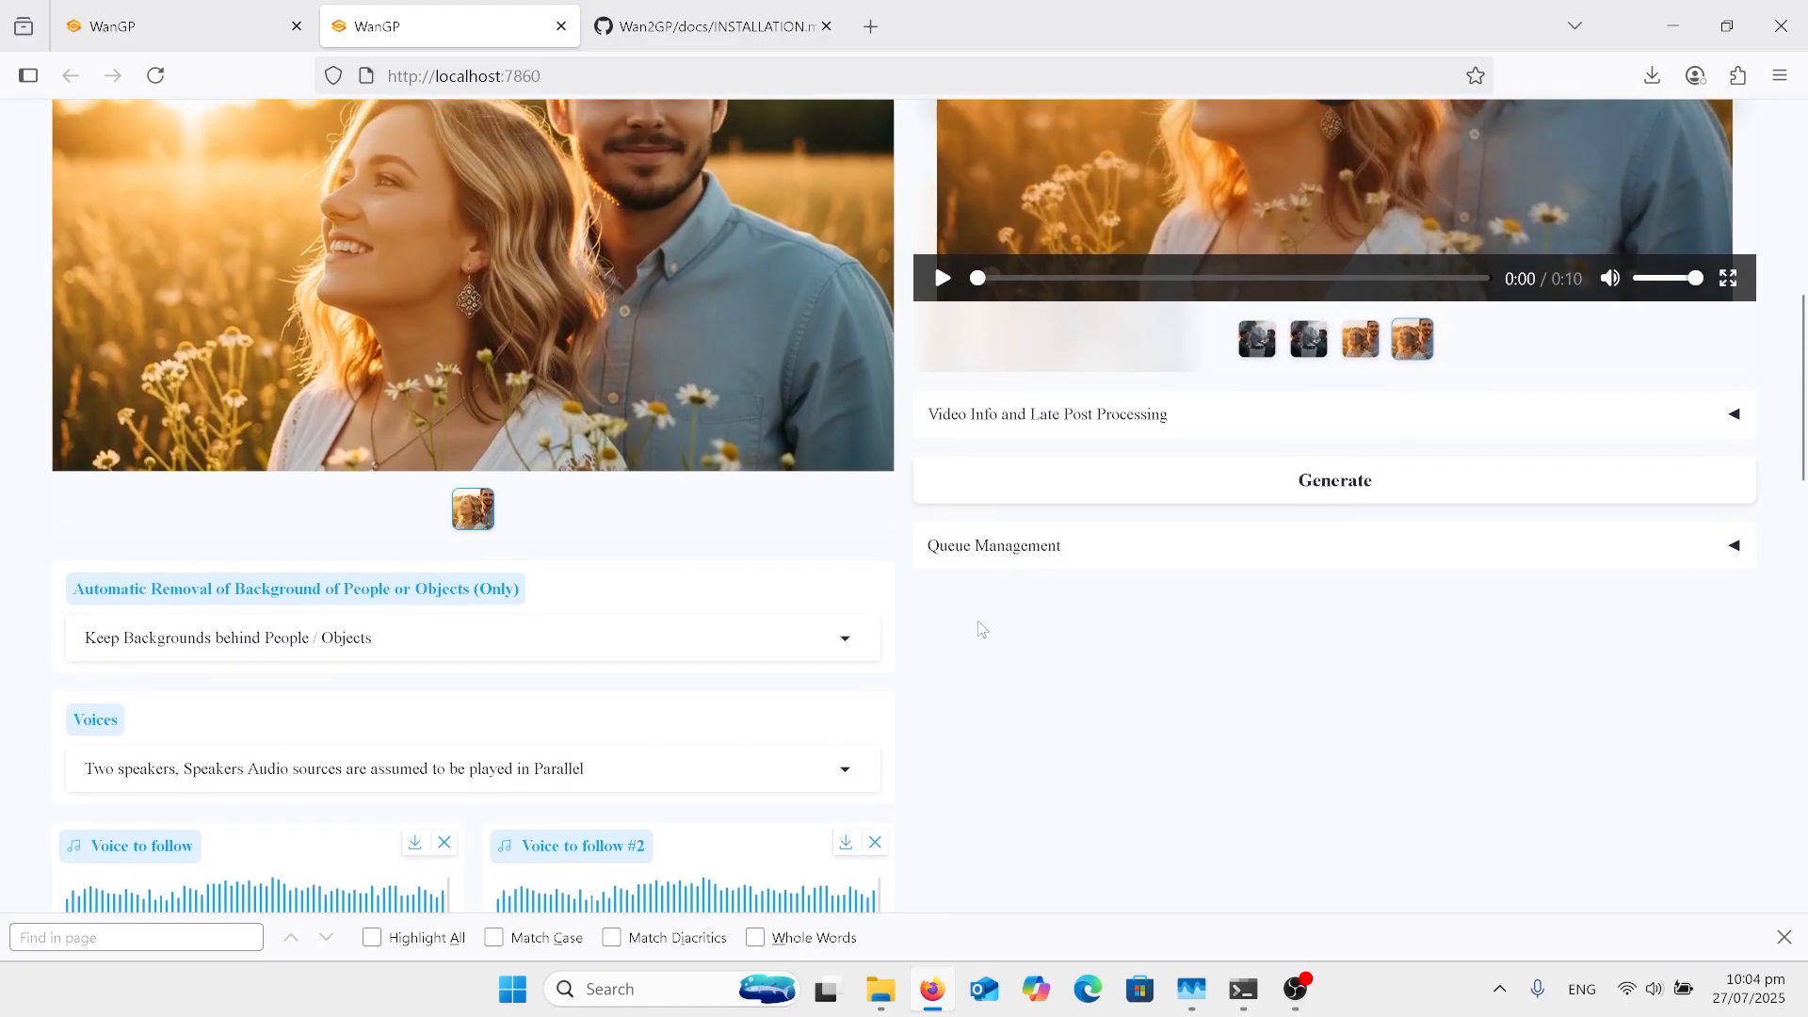
{"action": "scroll", "coordinate": [982, 629], "scroll_direction": "up", "scroll_amount": 1}
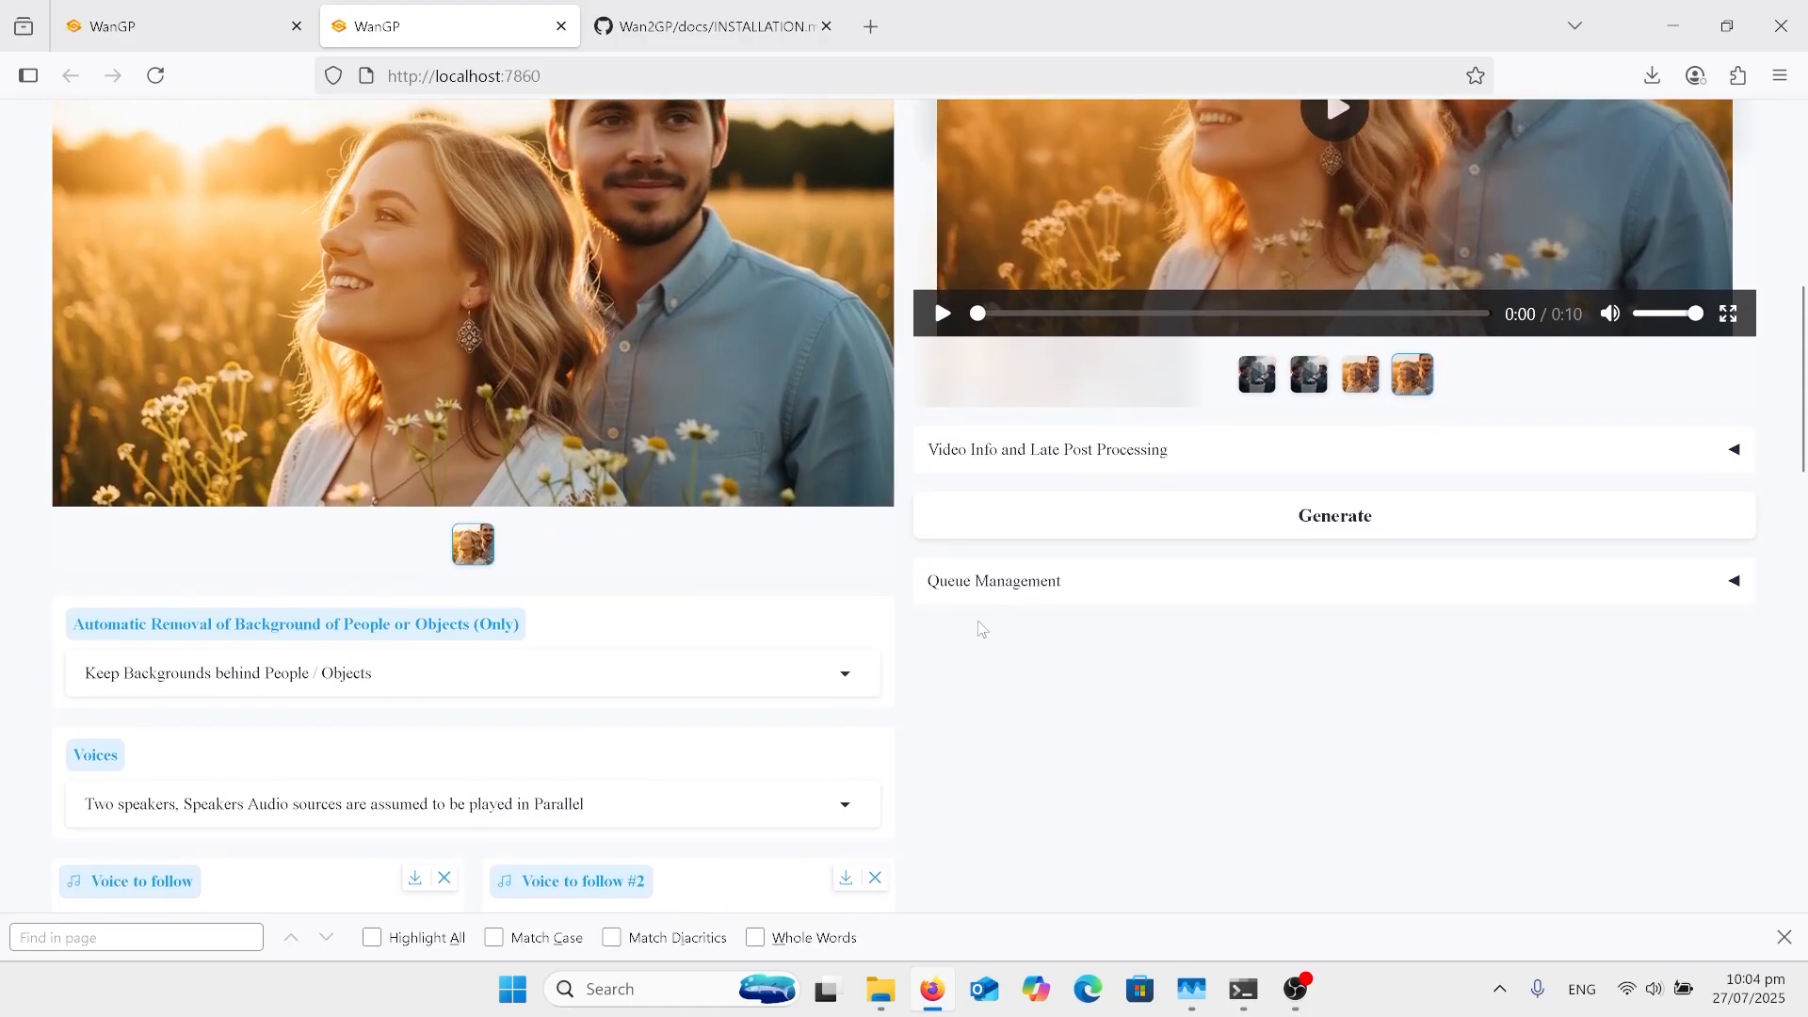
{"action": "scroll", "coordinate": [982, 629], "scroll_direction": "down", "scroll_amount": 4}
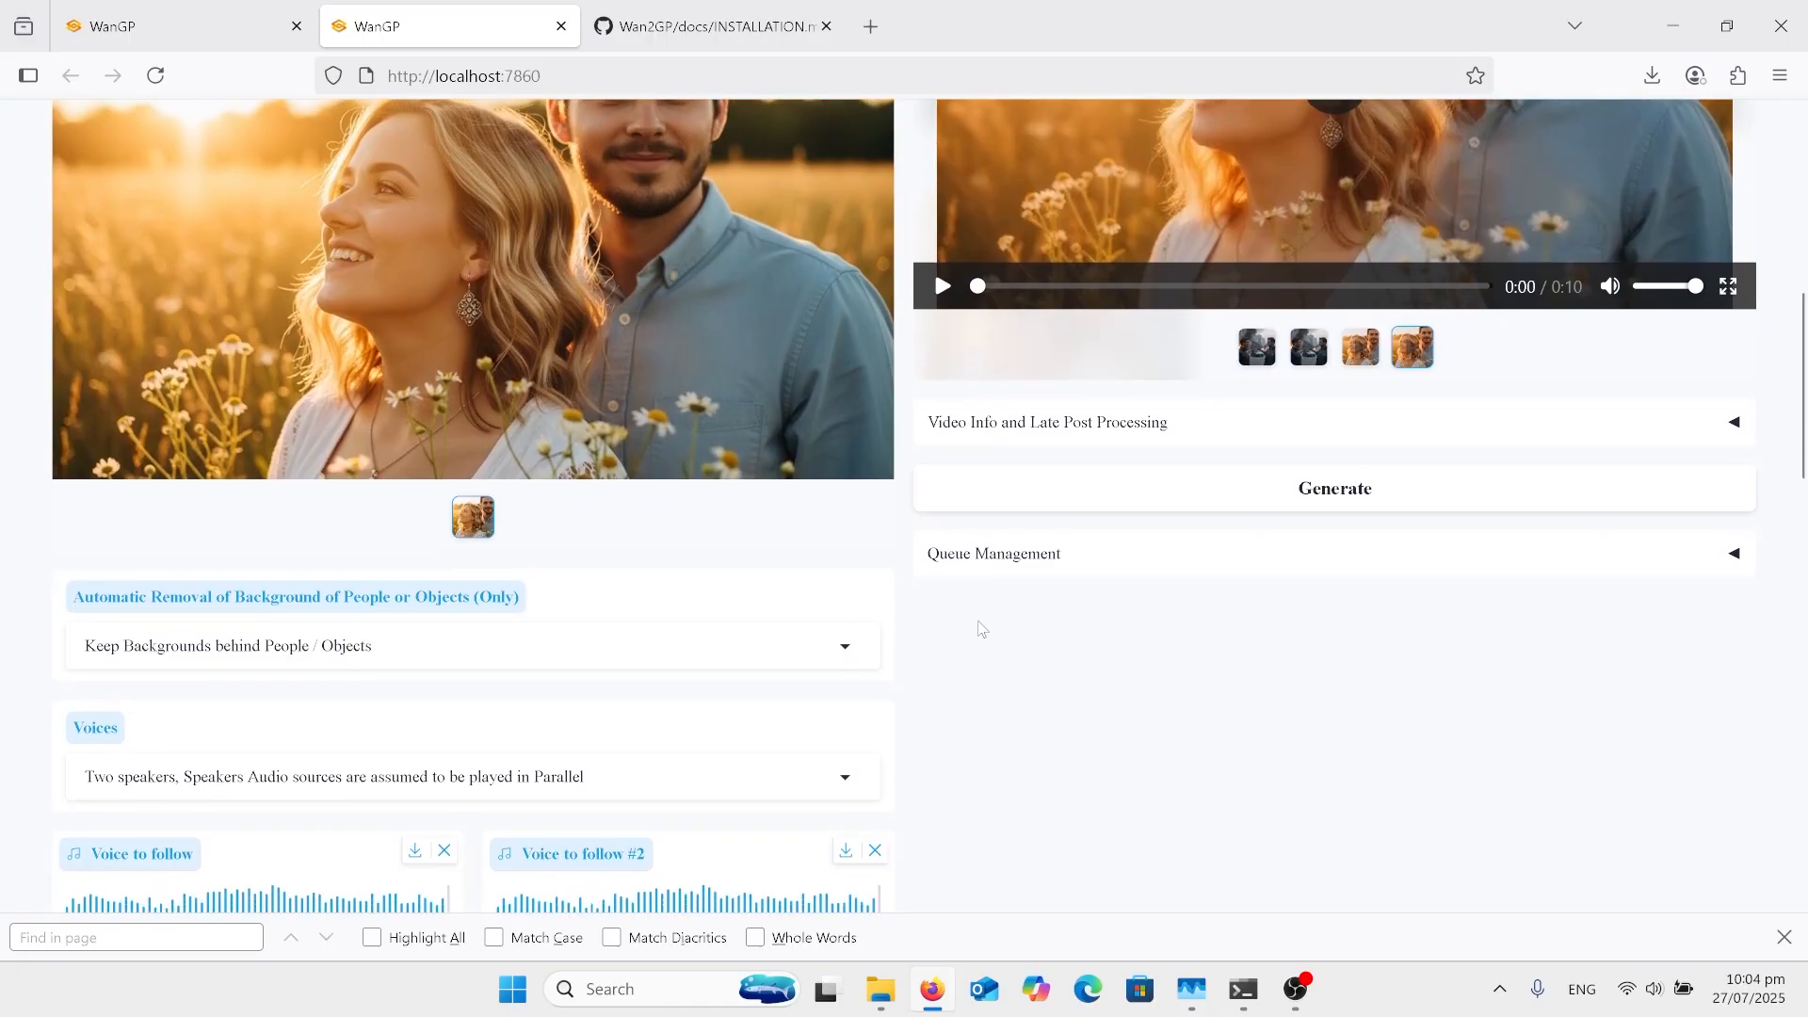
{"action": "scroll", "coordinate": [982, 629], "scroll_direction": "down", "scroll_amount": 2}
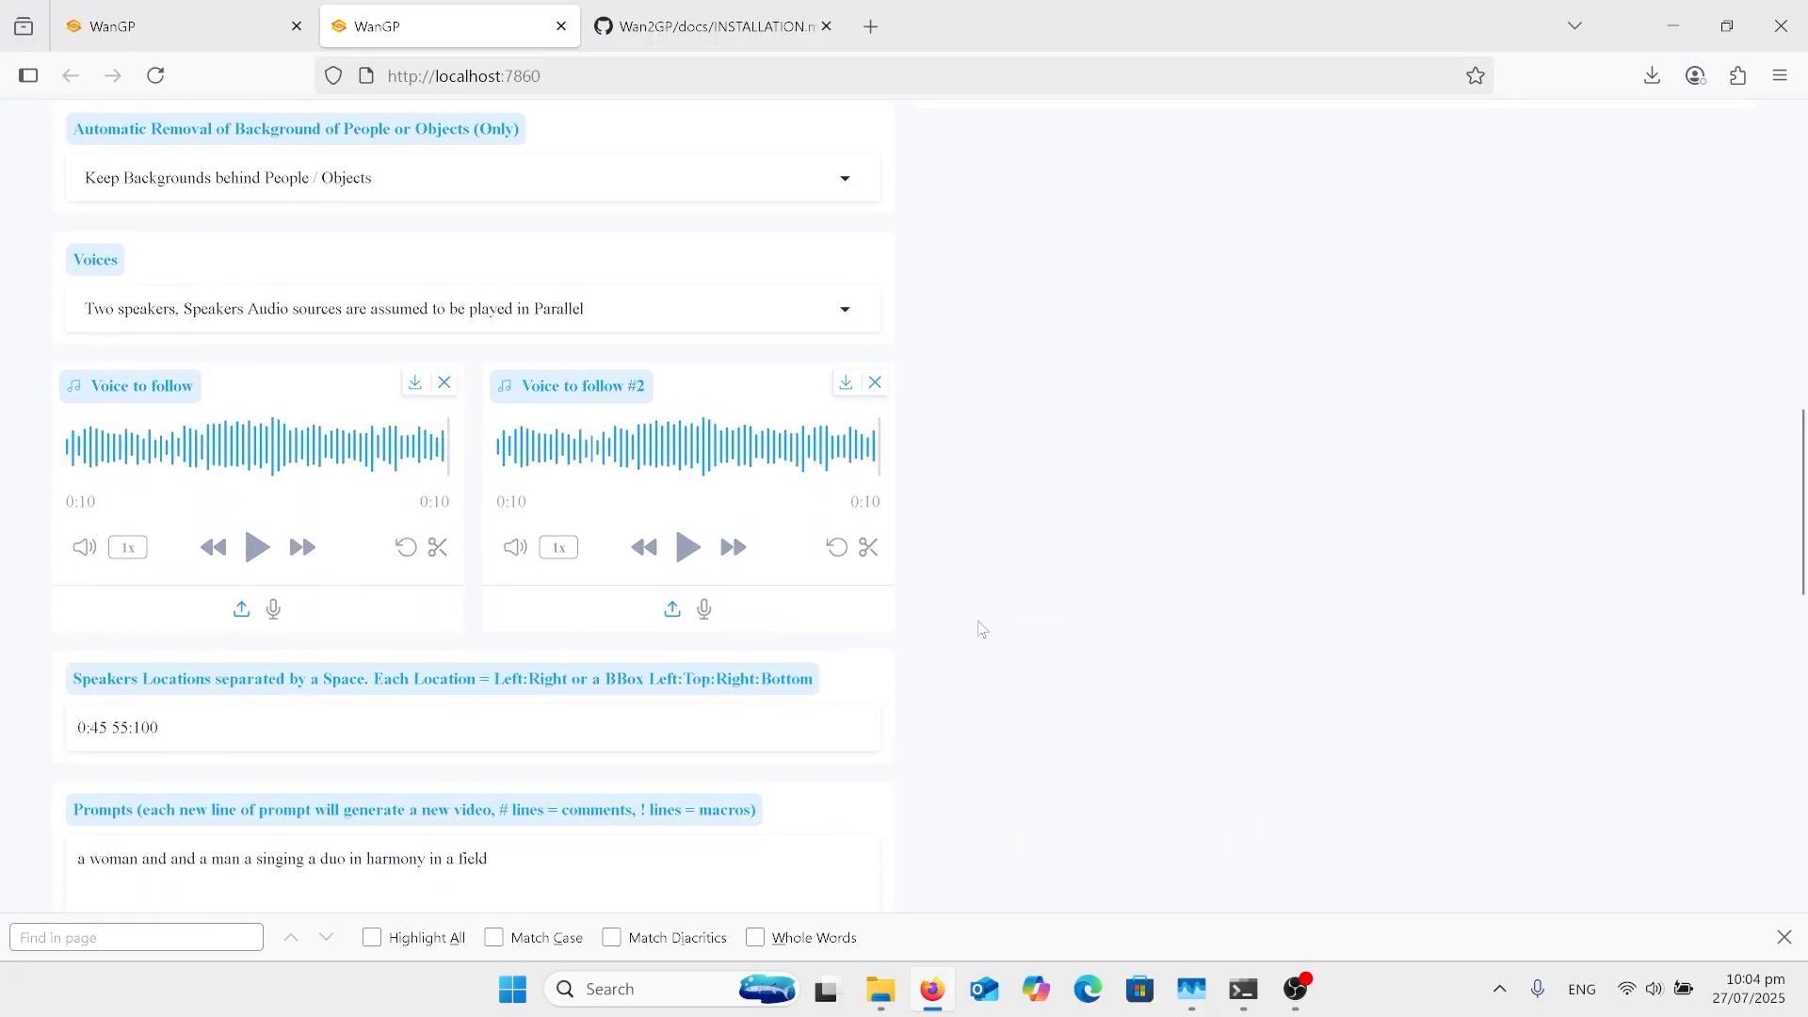
{"action": "scroll", "coordinate": [982, 629], "scroll_direction": "down", "scroll_amount": 2}
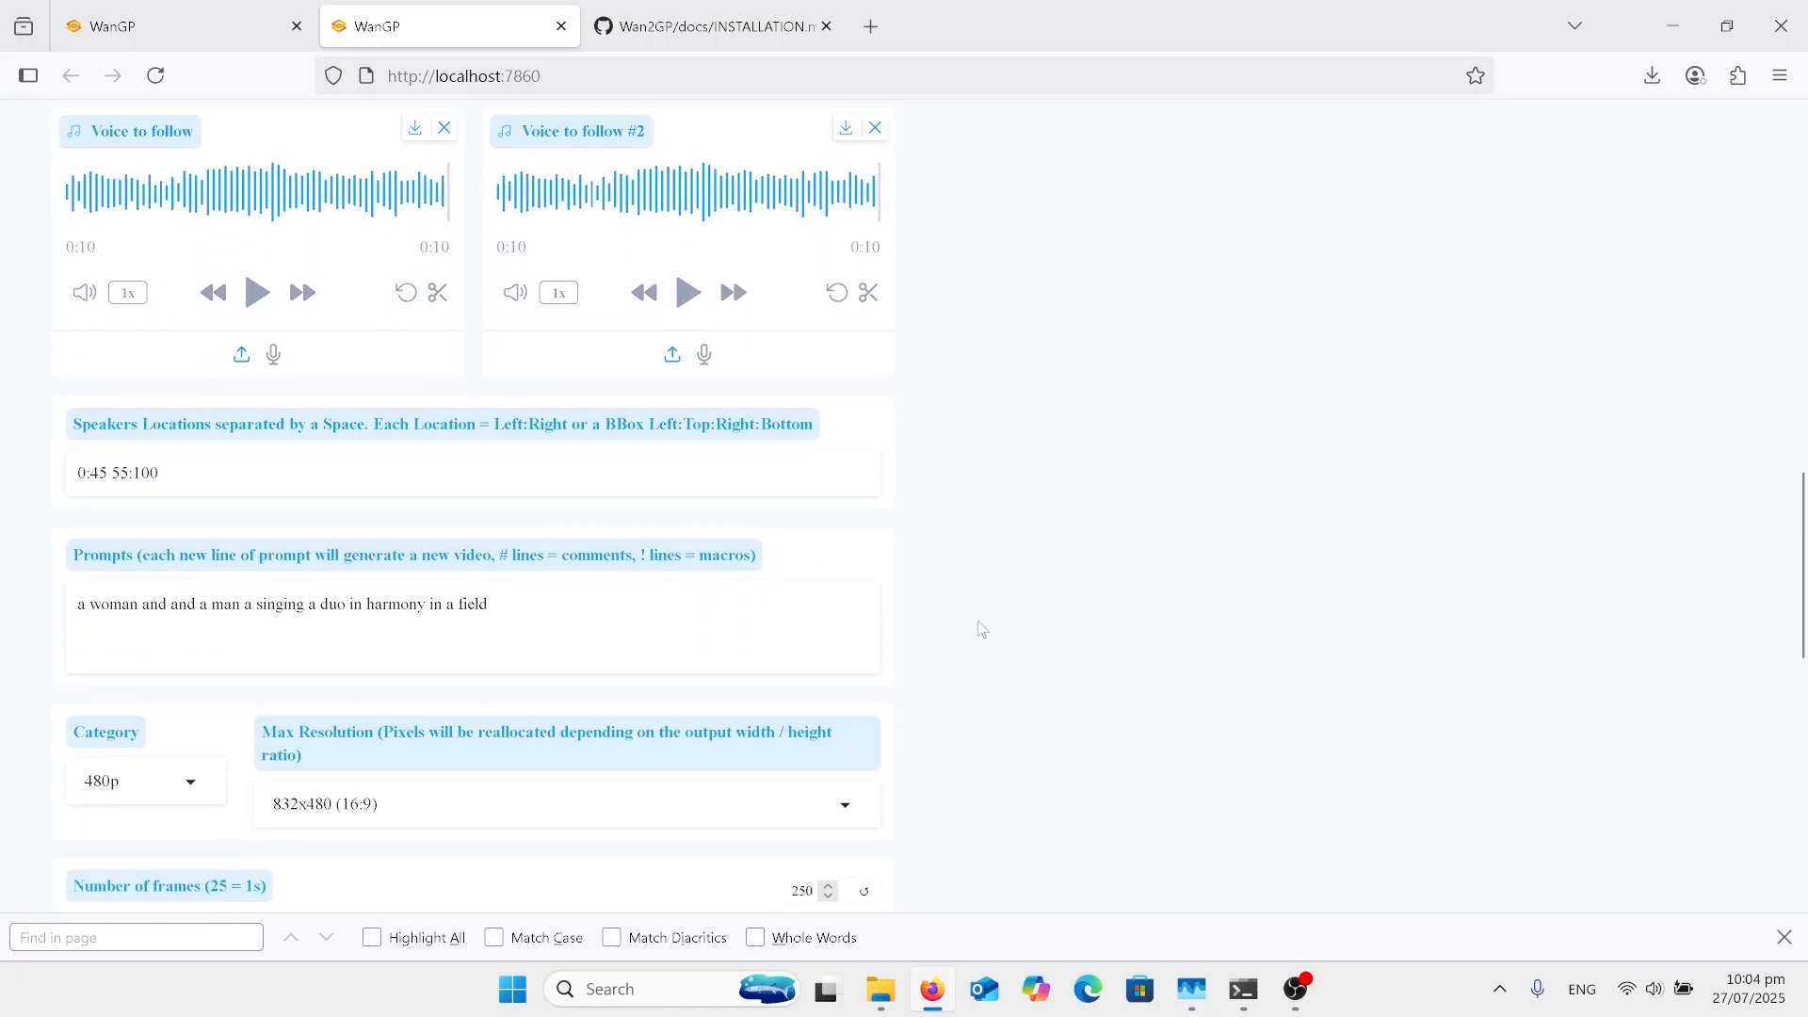
{"action": "scroll", "coordinate": [982, 629], "scroll_direction": "down", "scroll_amount": 3}
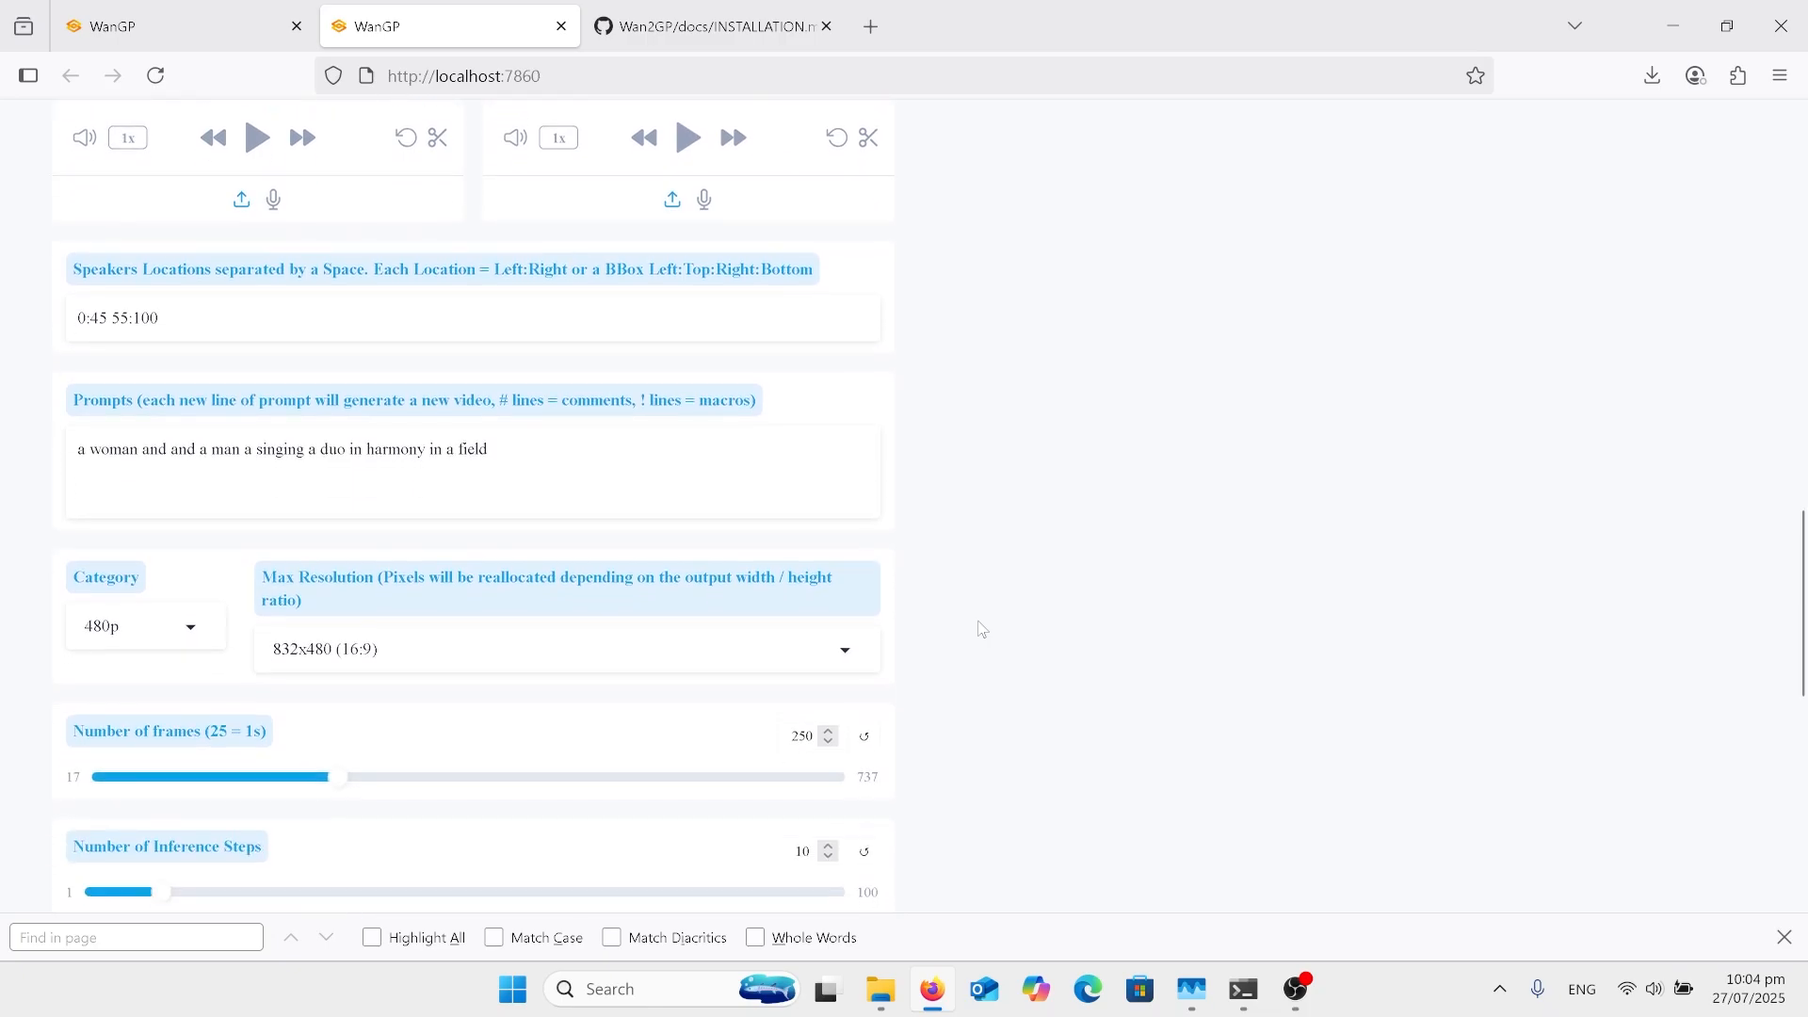
{"action": "scroll", "coordinate": [982, 628], "scroll_direction": "down", "scroll_amount": 1}
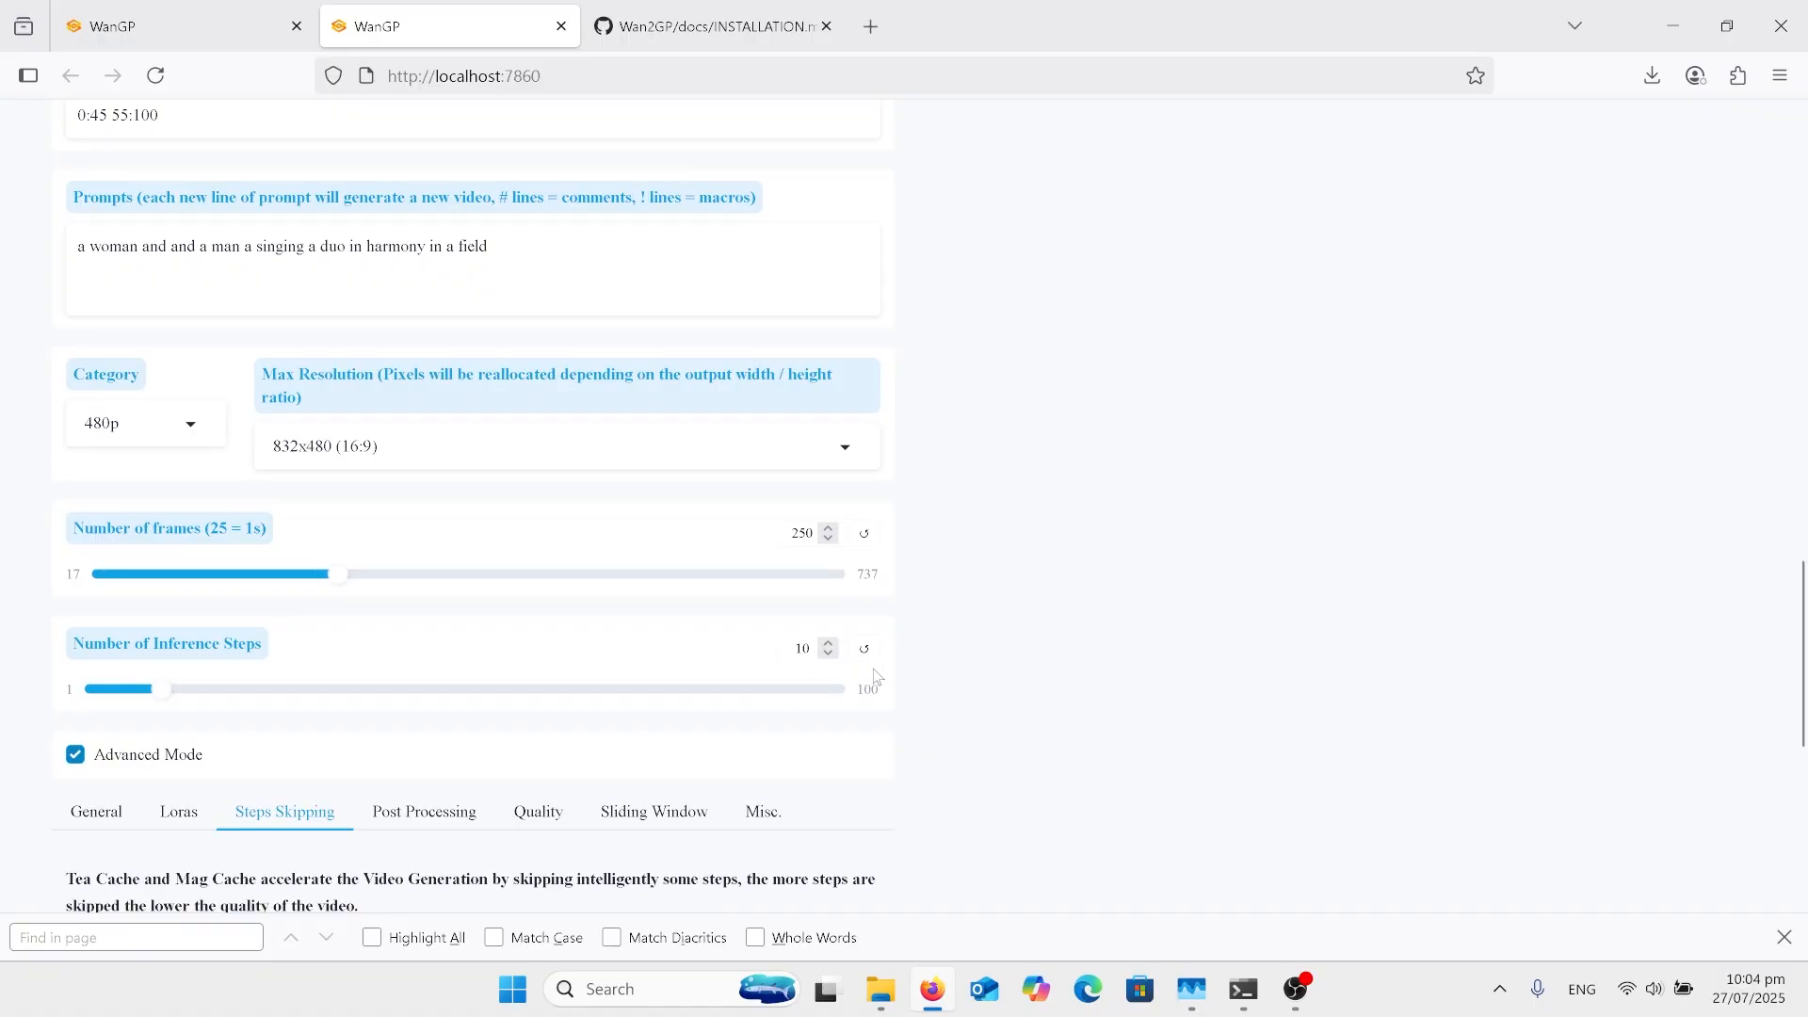
Step: Recheck the generation inputs from the New Video mode and reference image through to the Advanced Mode section
{"action": "scroll", "coordinate": [878, 676], "scroll_direction": "up", "scroll_amount": 6}
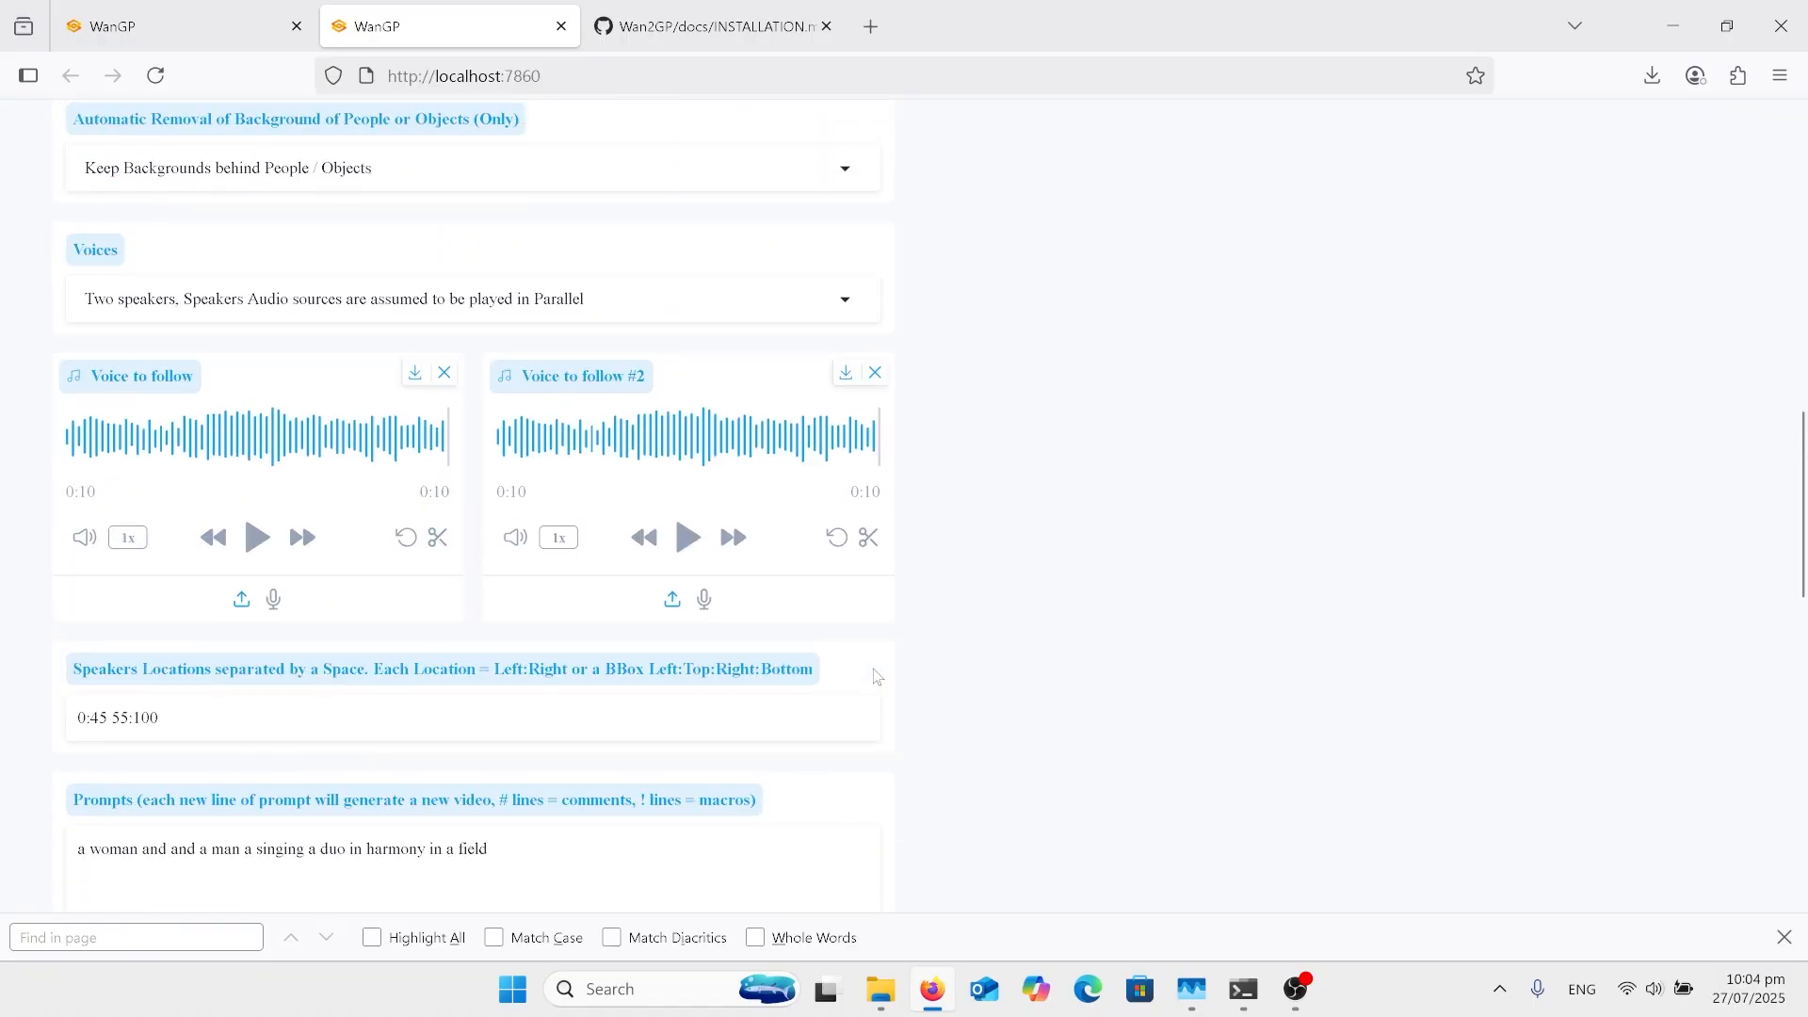
{"action": "scroll", "coordinate": [877, 676], "scroll_direction": "up", "scroll_amount": 8}
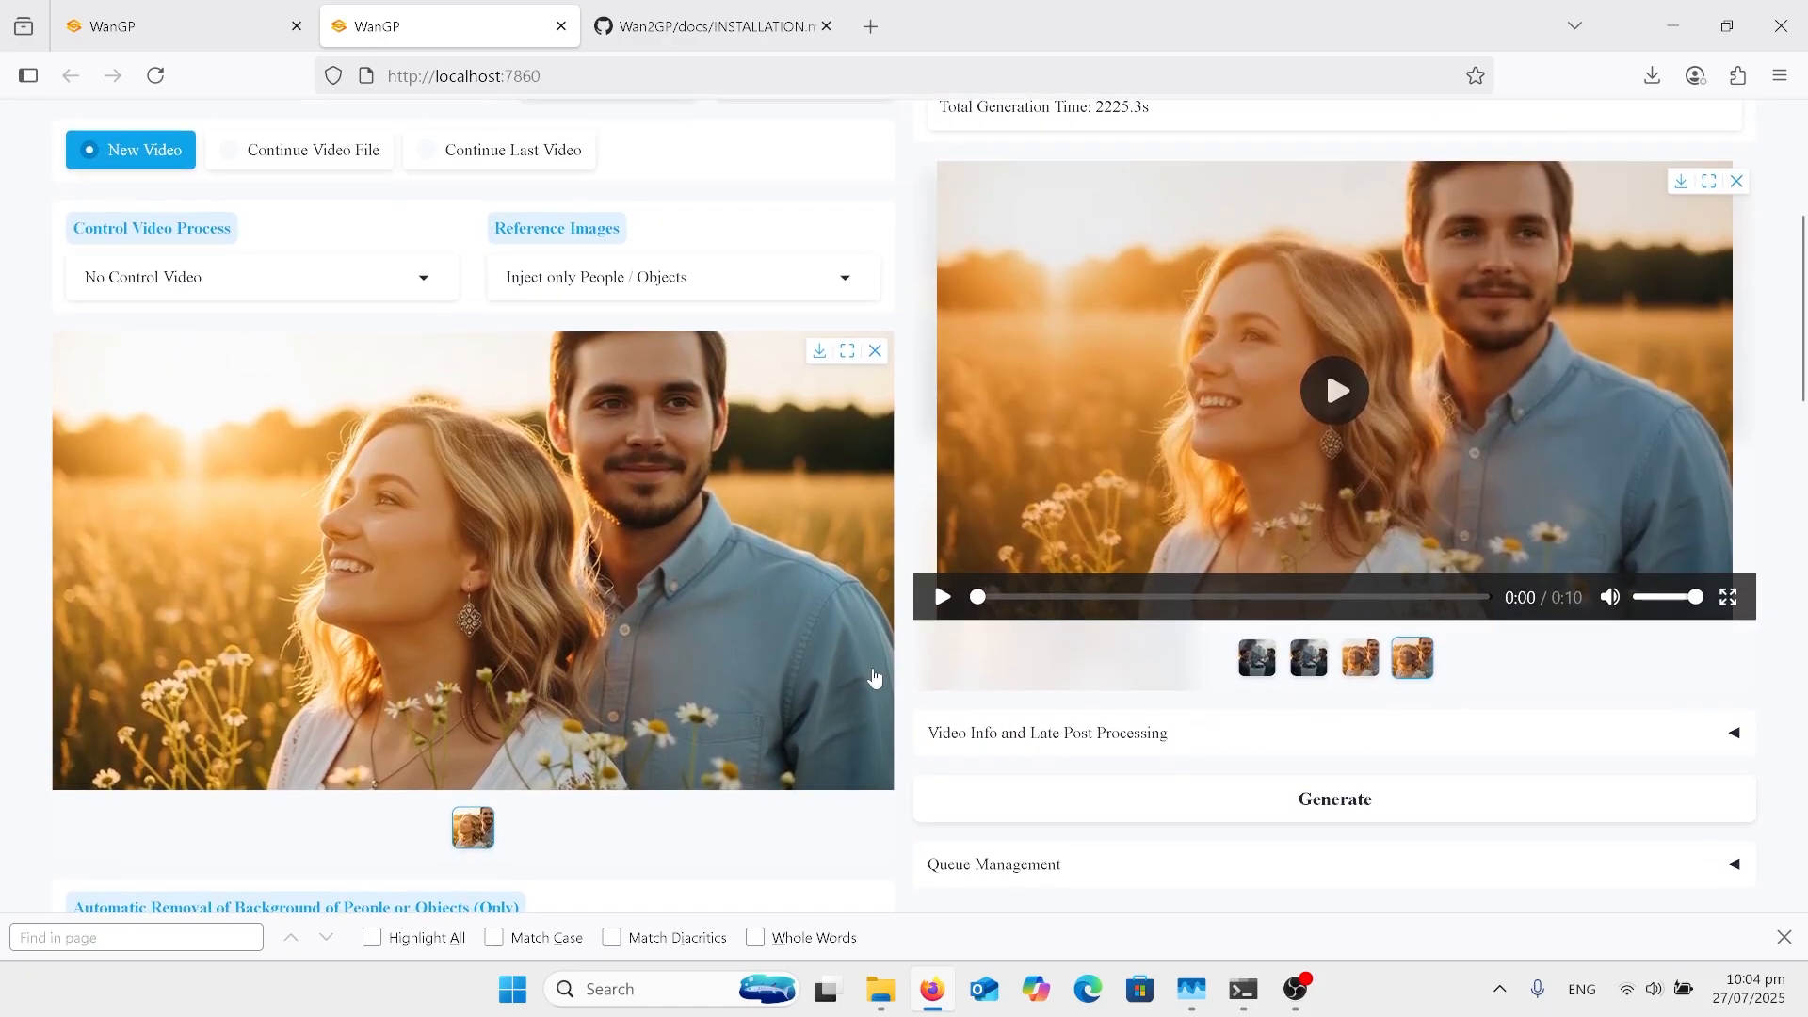
{"action": "scroll", "coordinate": [874, 676], "scroll_direction": "down", "scroll_amount": 2}
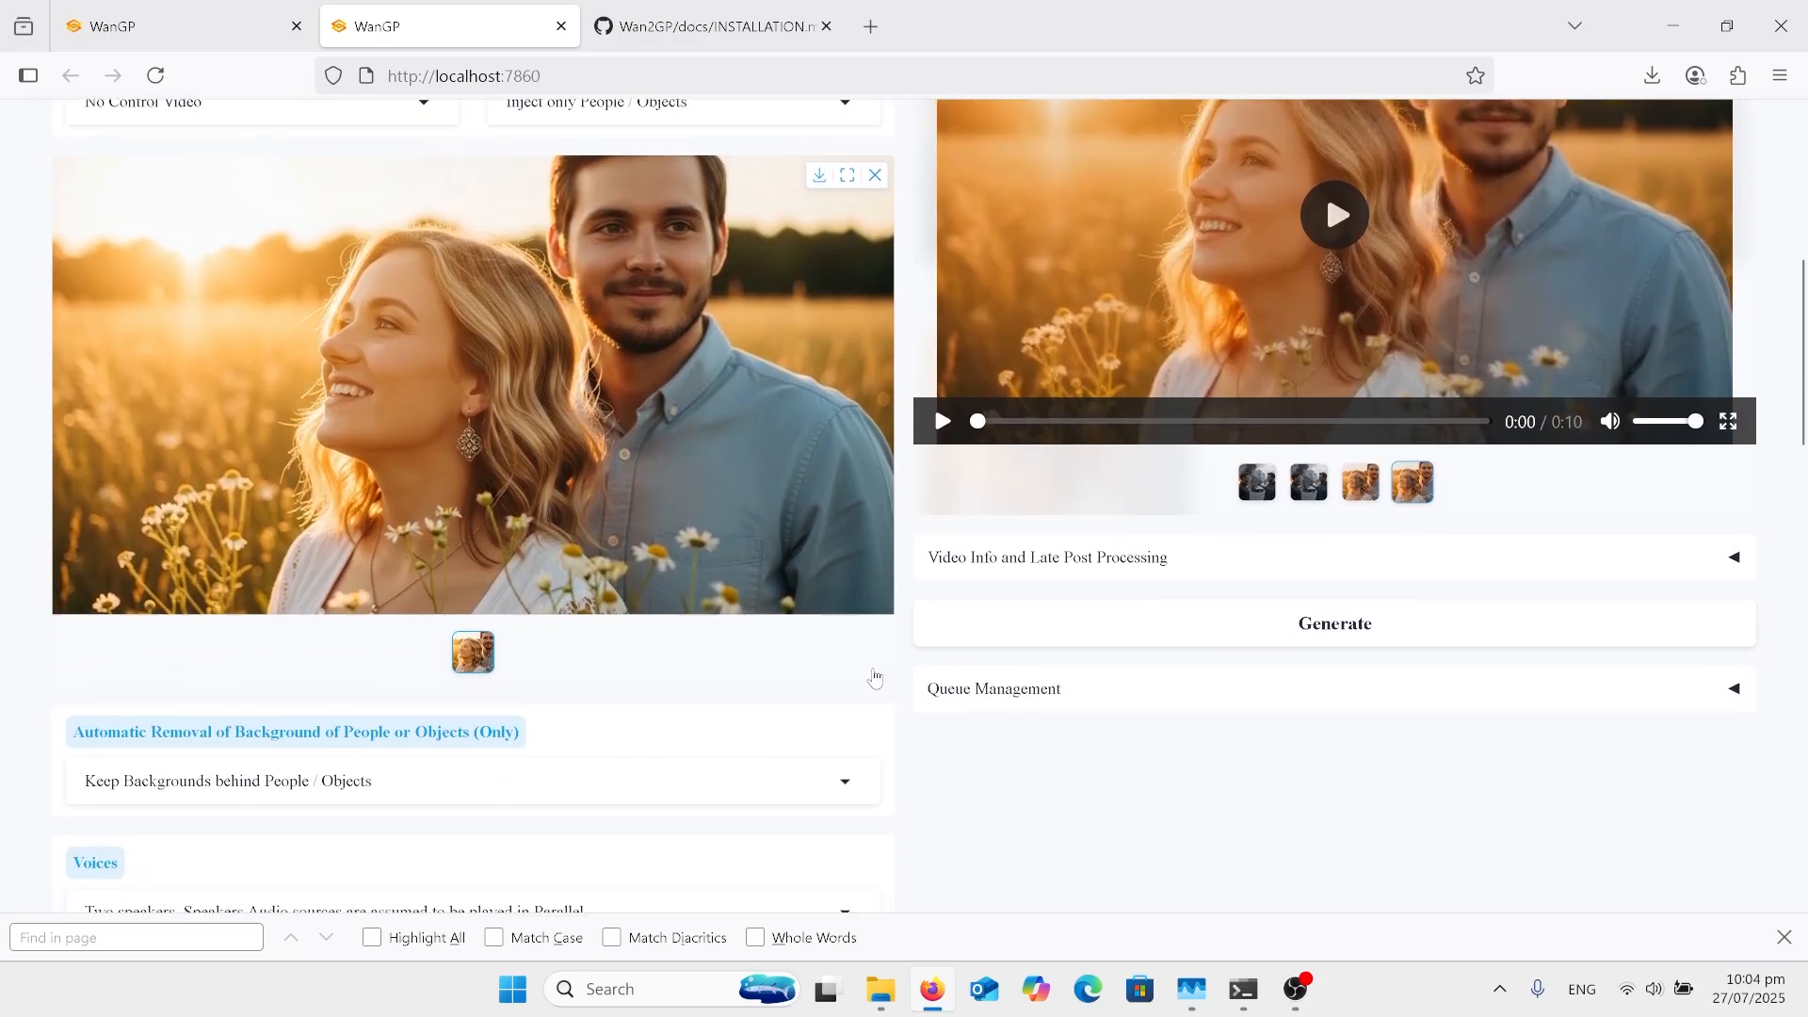
{"action": "scroll", "coordinate": [876, 678], "scroll_direction": "down", "scroll_amount": 8}
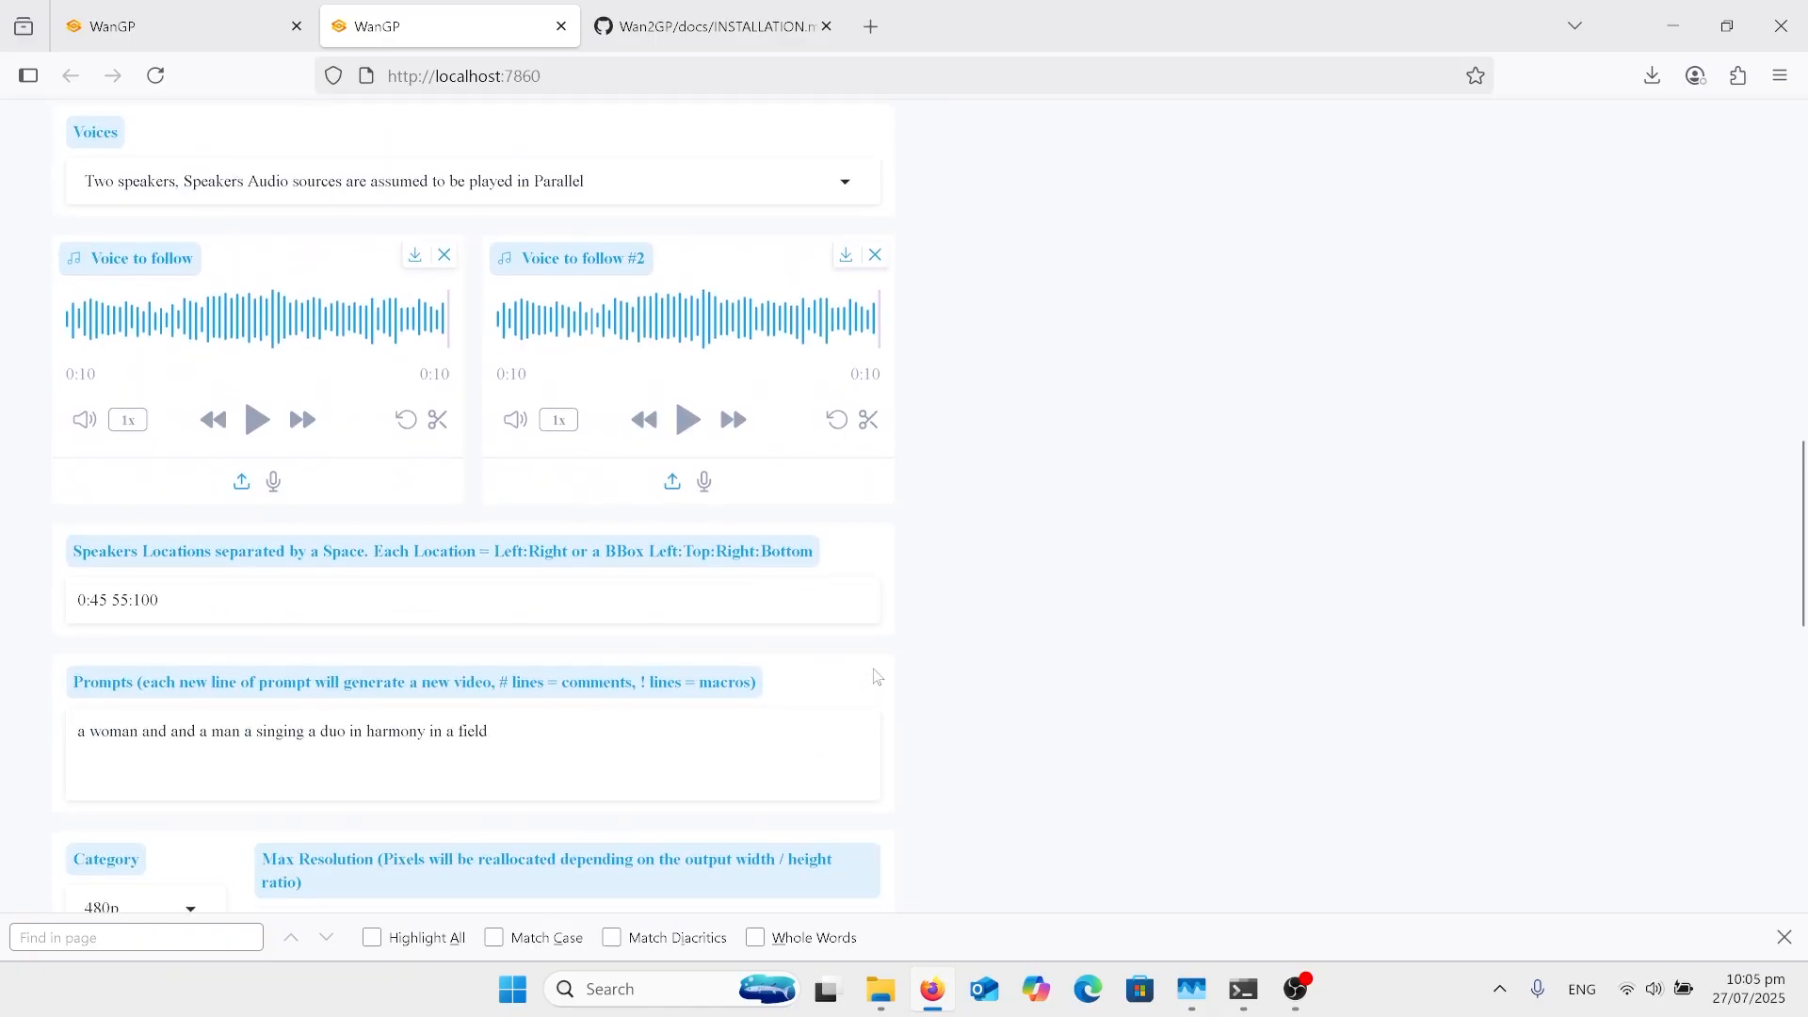
{"action": "scroll", "coordinate": [877, 676], "scroll_direction": "down", "scroll_amount": 5}
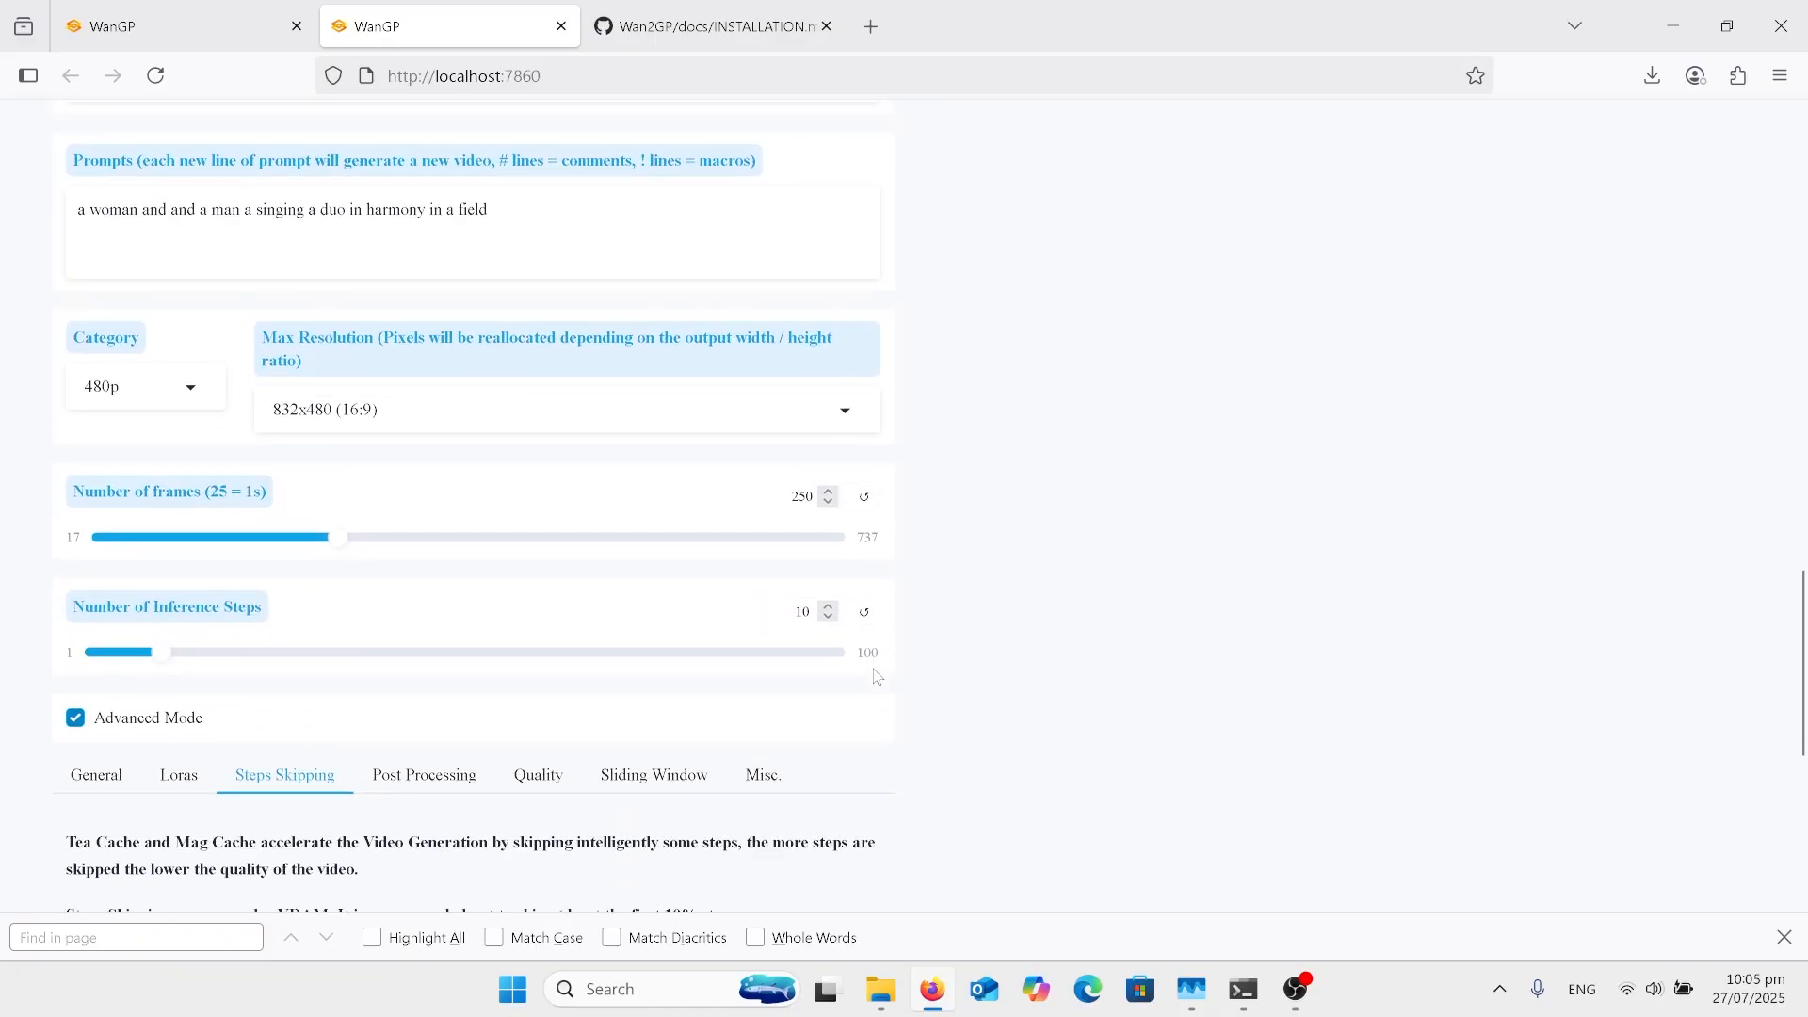
Step: Open the General advanced settings and examine the seed, guidance, audio guidance, shift scale, sampler and NAG options
{"action": "scroll", "coordinate": [608, 705], "scroll_direction": "down", "scroll_amount": 4}
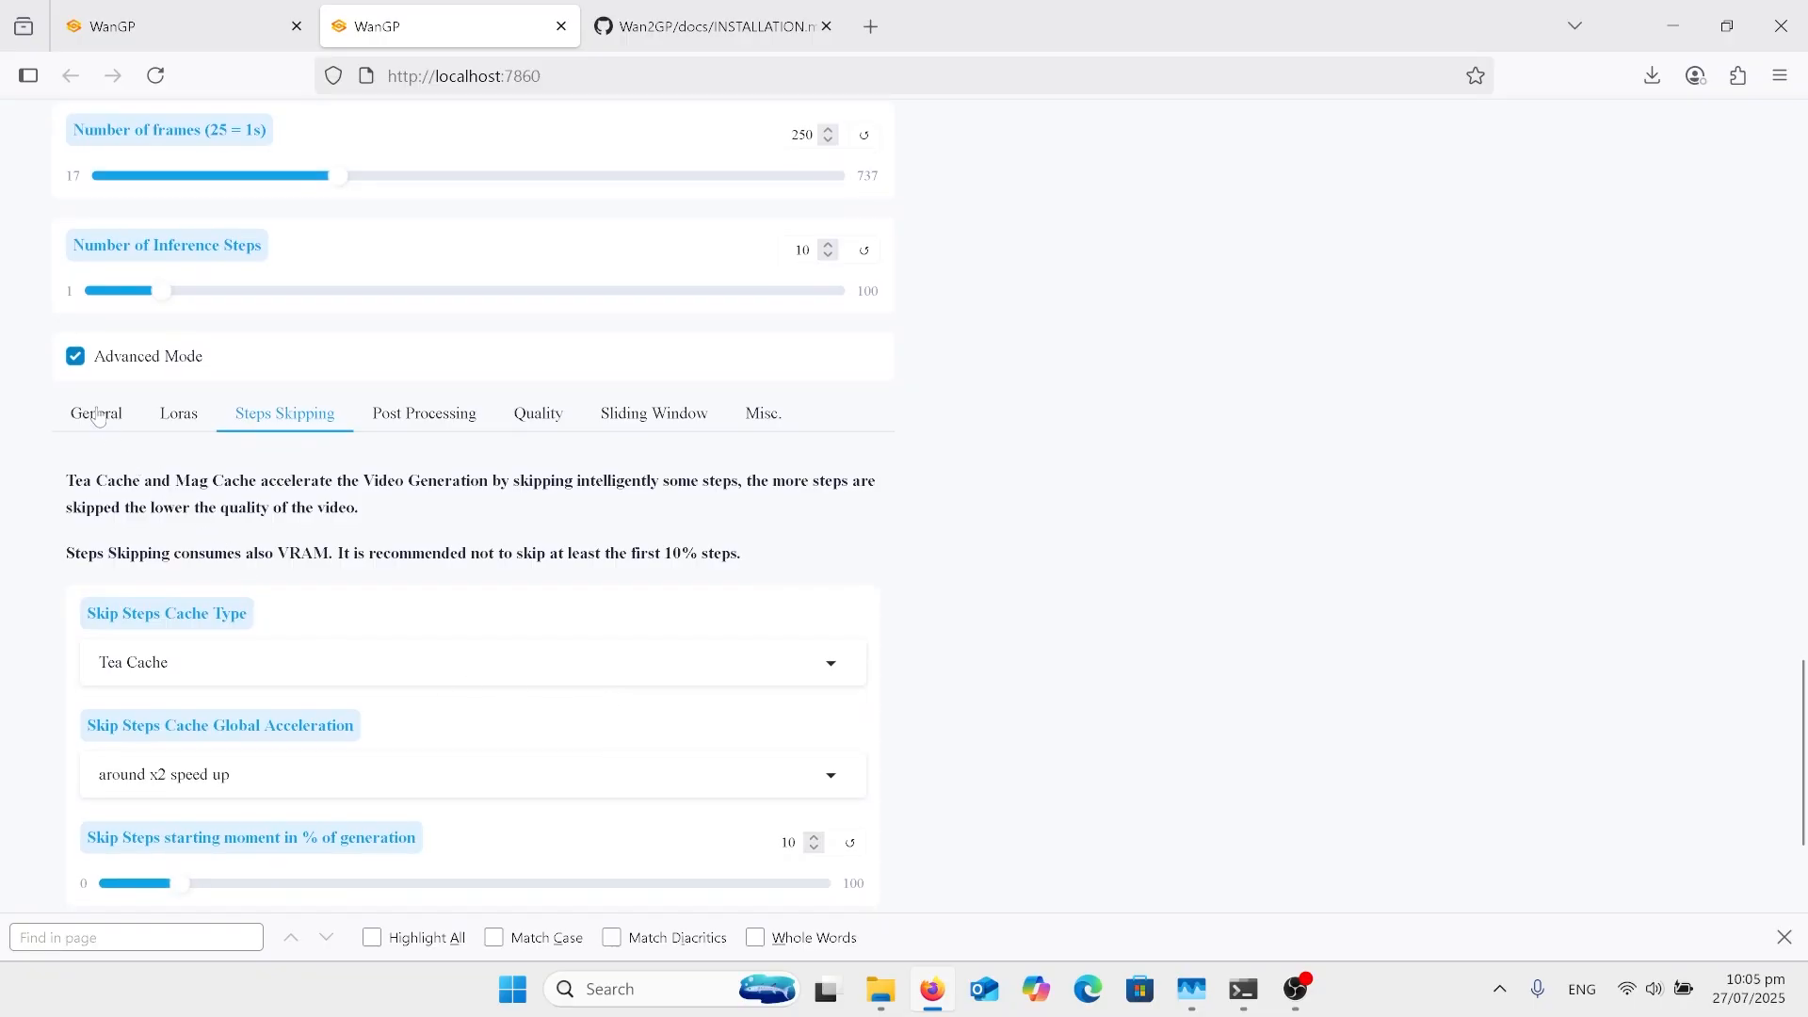
{"action": "left_click", "coordinate": [95, 414]}
{"action": "scroll", "coordinate": [472, 552], "scroll_direction": "down", "scroll_amount": 1}
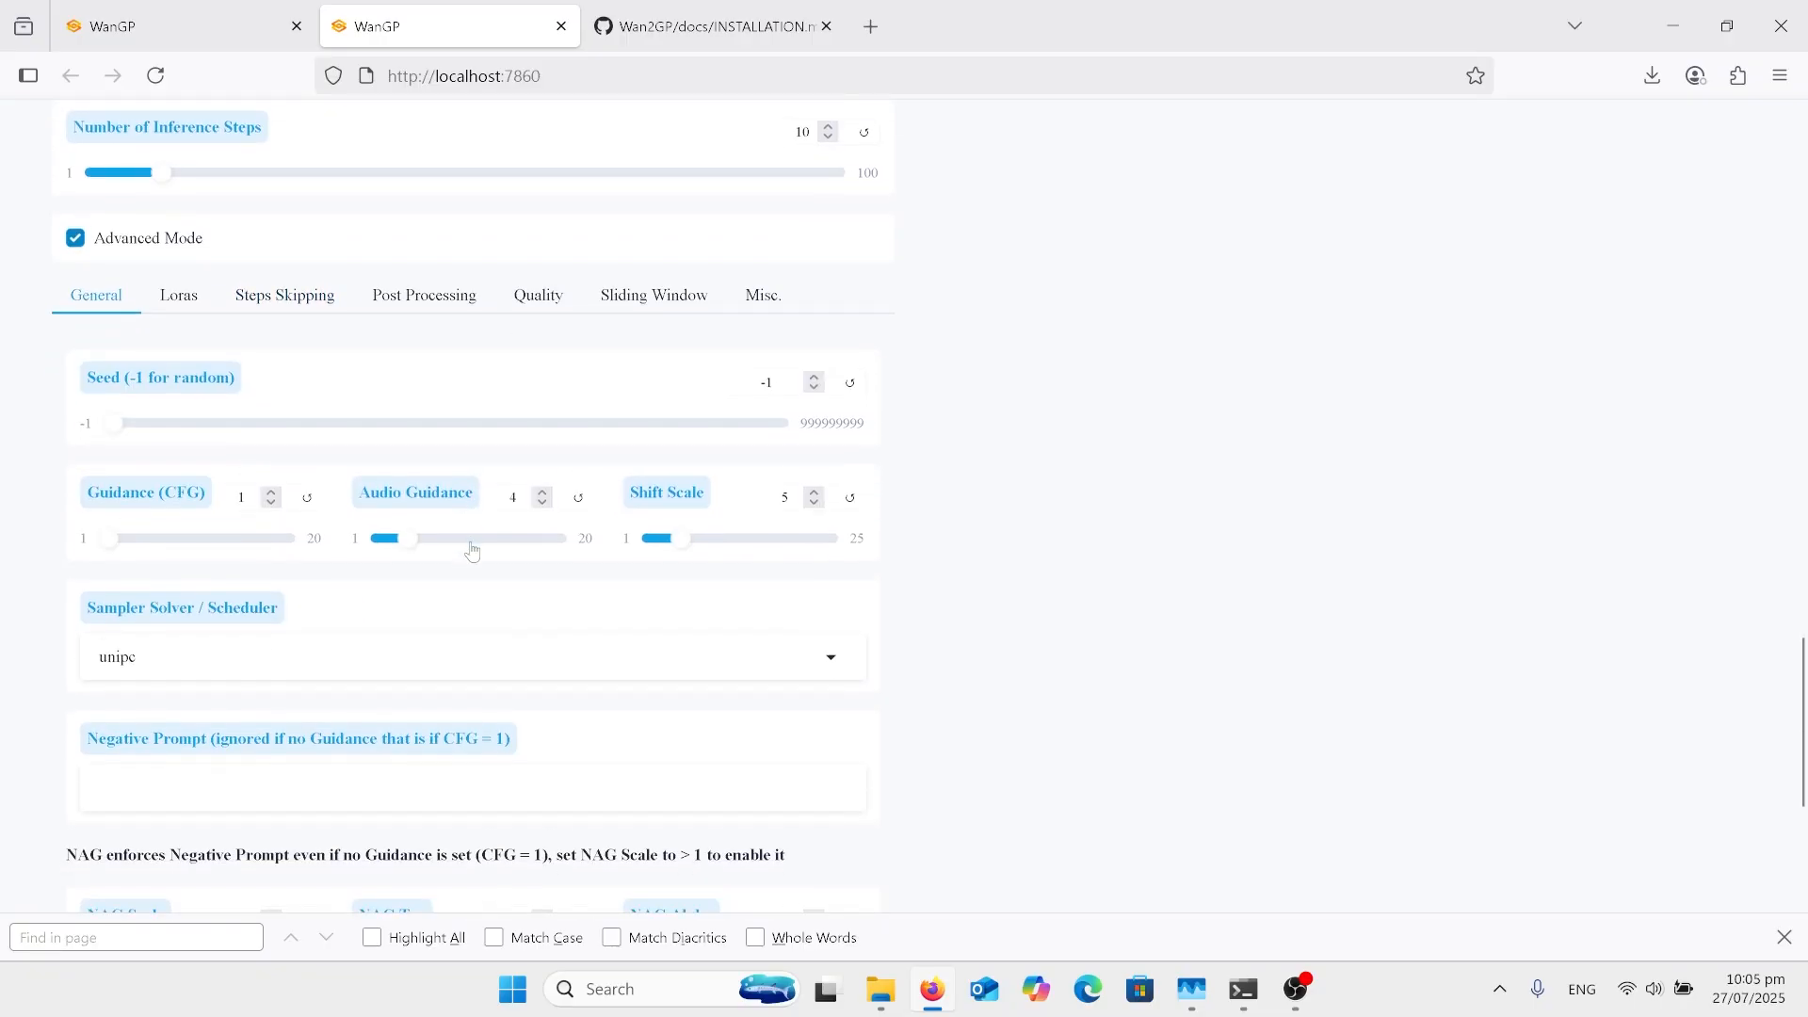
{"action": "scroll", "coordinate": [473, 551], "scroll_direction": "down", "scroll_amount": 1}
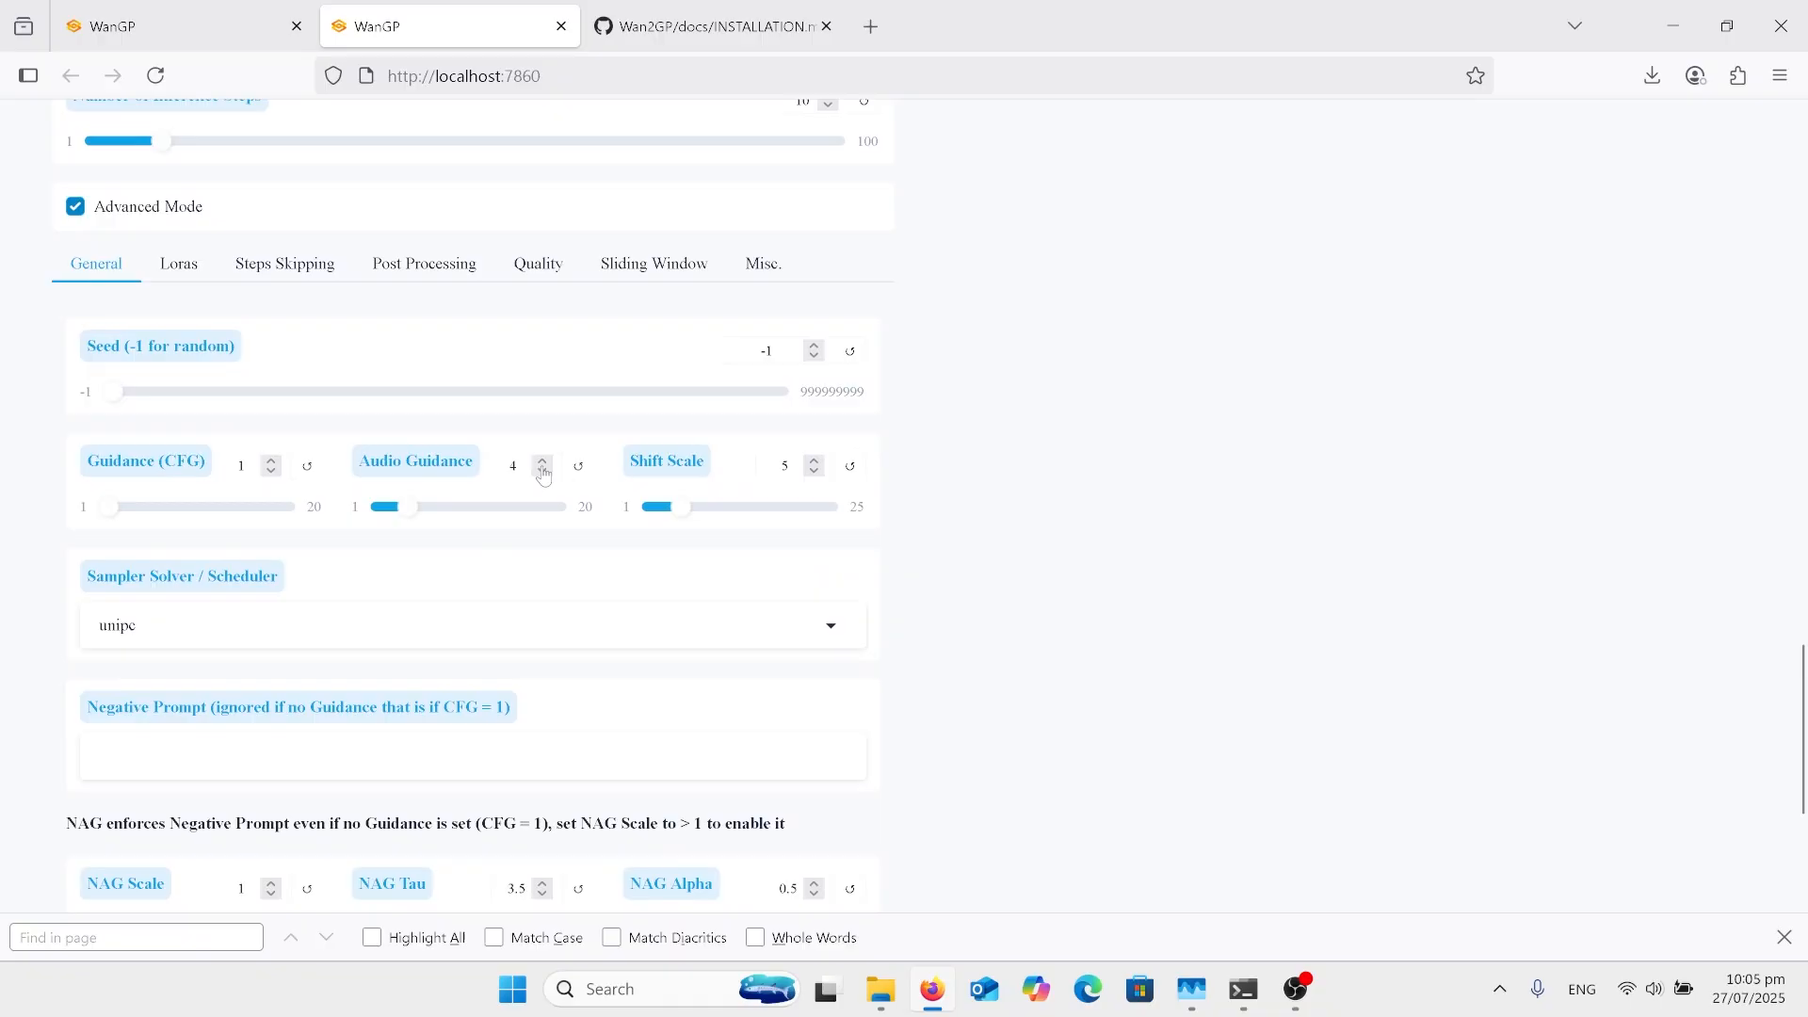
{"action": "scroll", "coordinate": [721, 543], "scroll_direction": "down", "scroll_amount": 1}
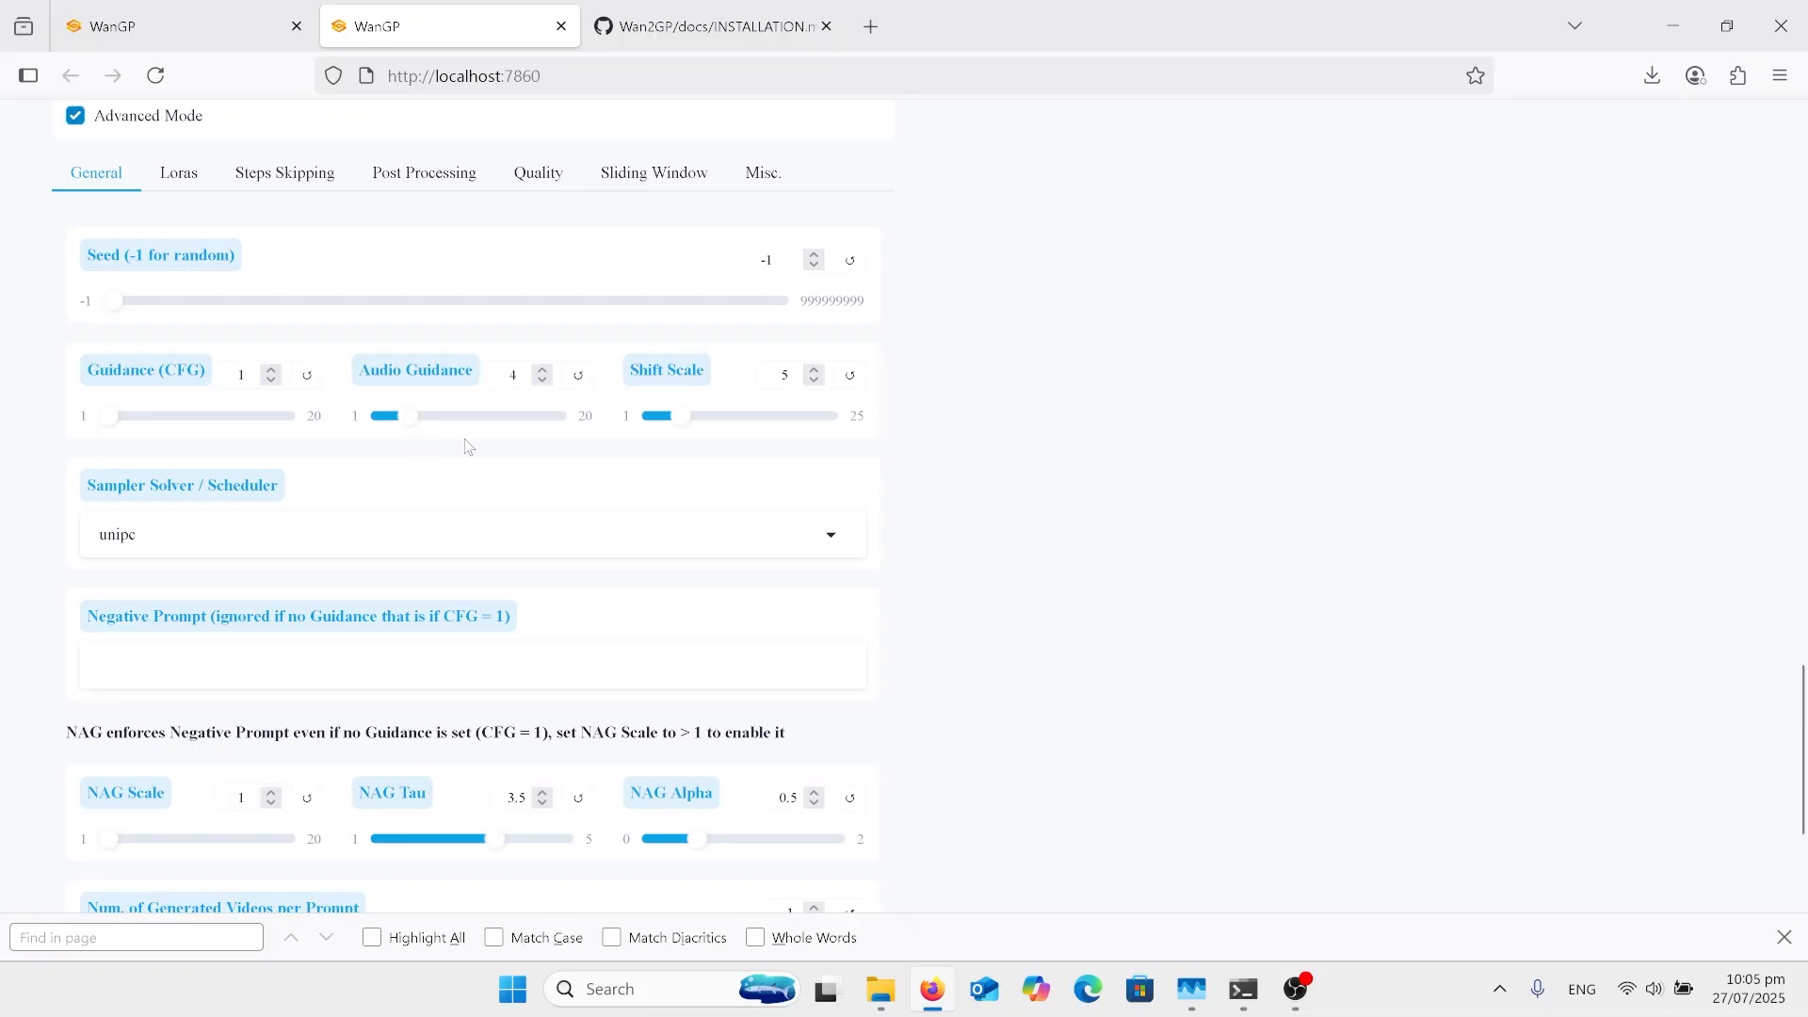
{"action": "scroll", "coordinate": [469, 448], "scroll_direction": "down", "scroll_amount": 2}
{"action": "scroll", "coordinate": [556, 565], "scroll_direction": "down", "scroll_amount": 1}
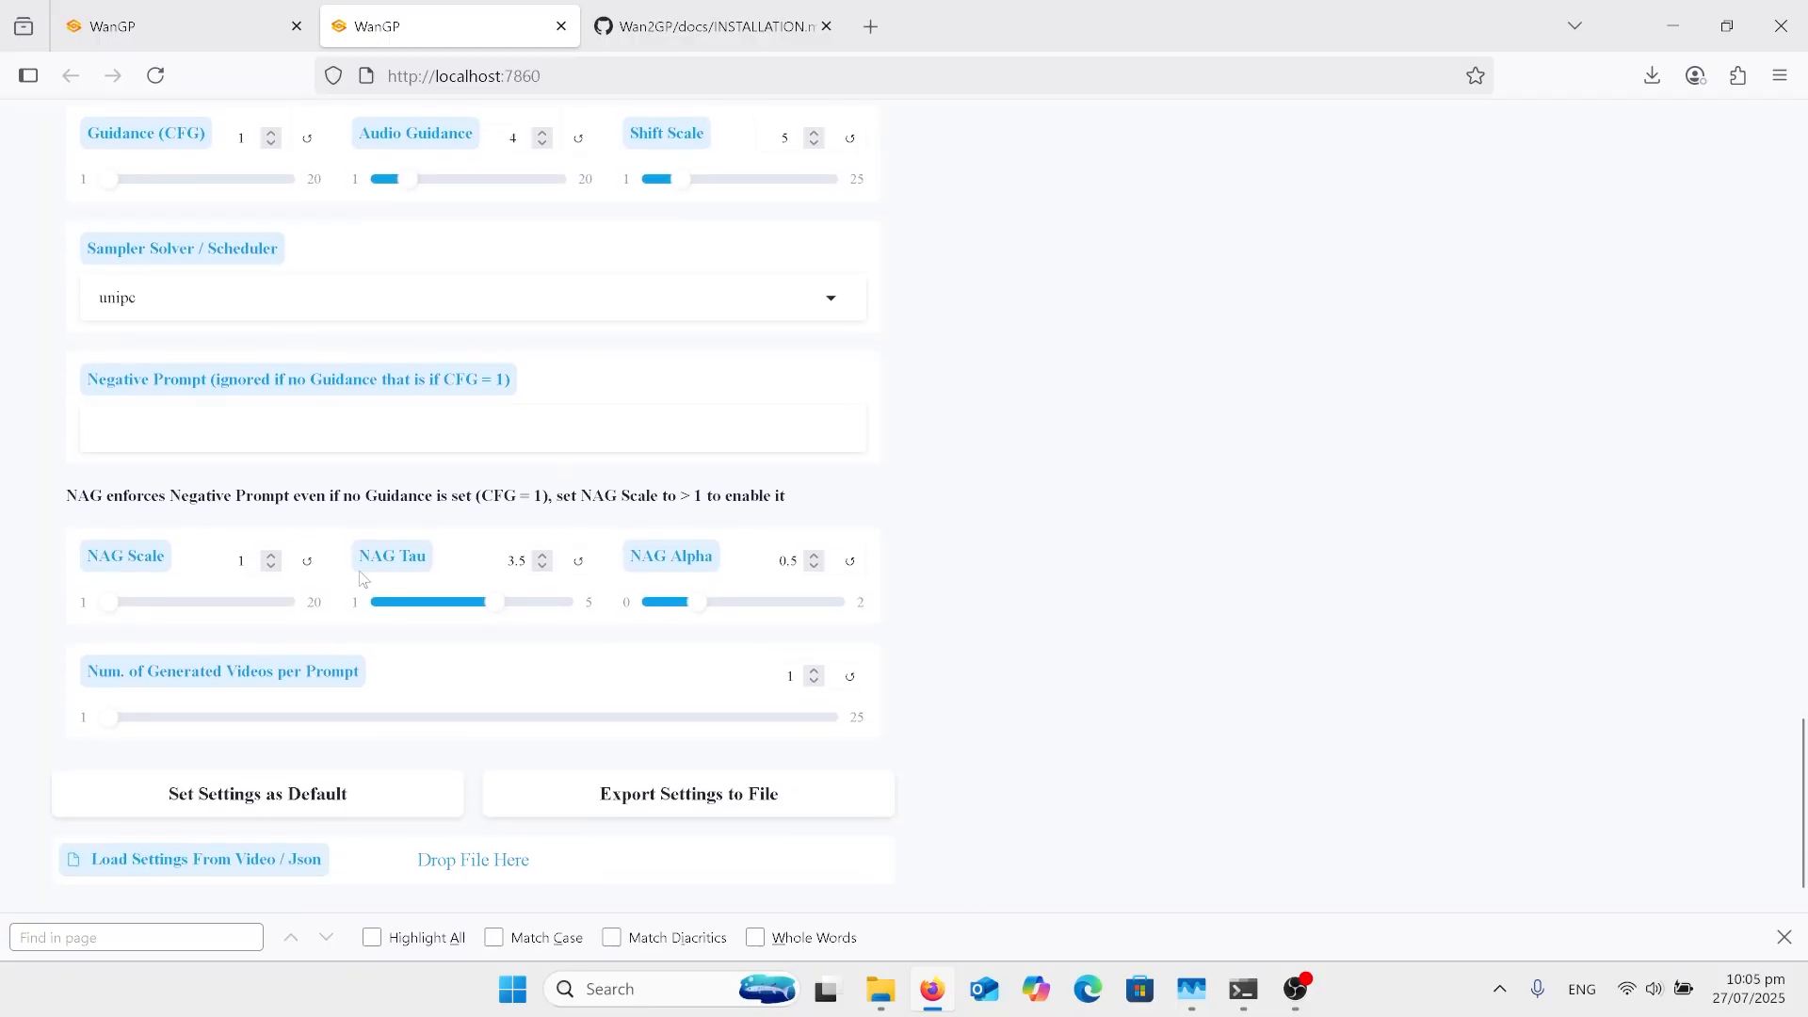
Step: Open the Steps Skipping settings and check the Skip Steps Cache Type choices, closing the list without a new selection
{"action": "scroll", "coordinate": [362, 578], "scroll_direction": "up", "scroll_amount": 5}
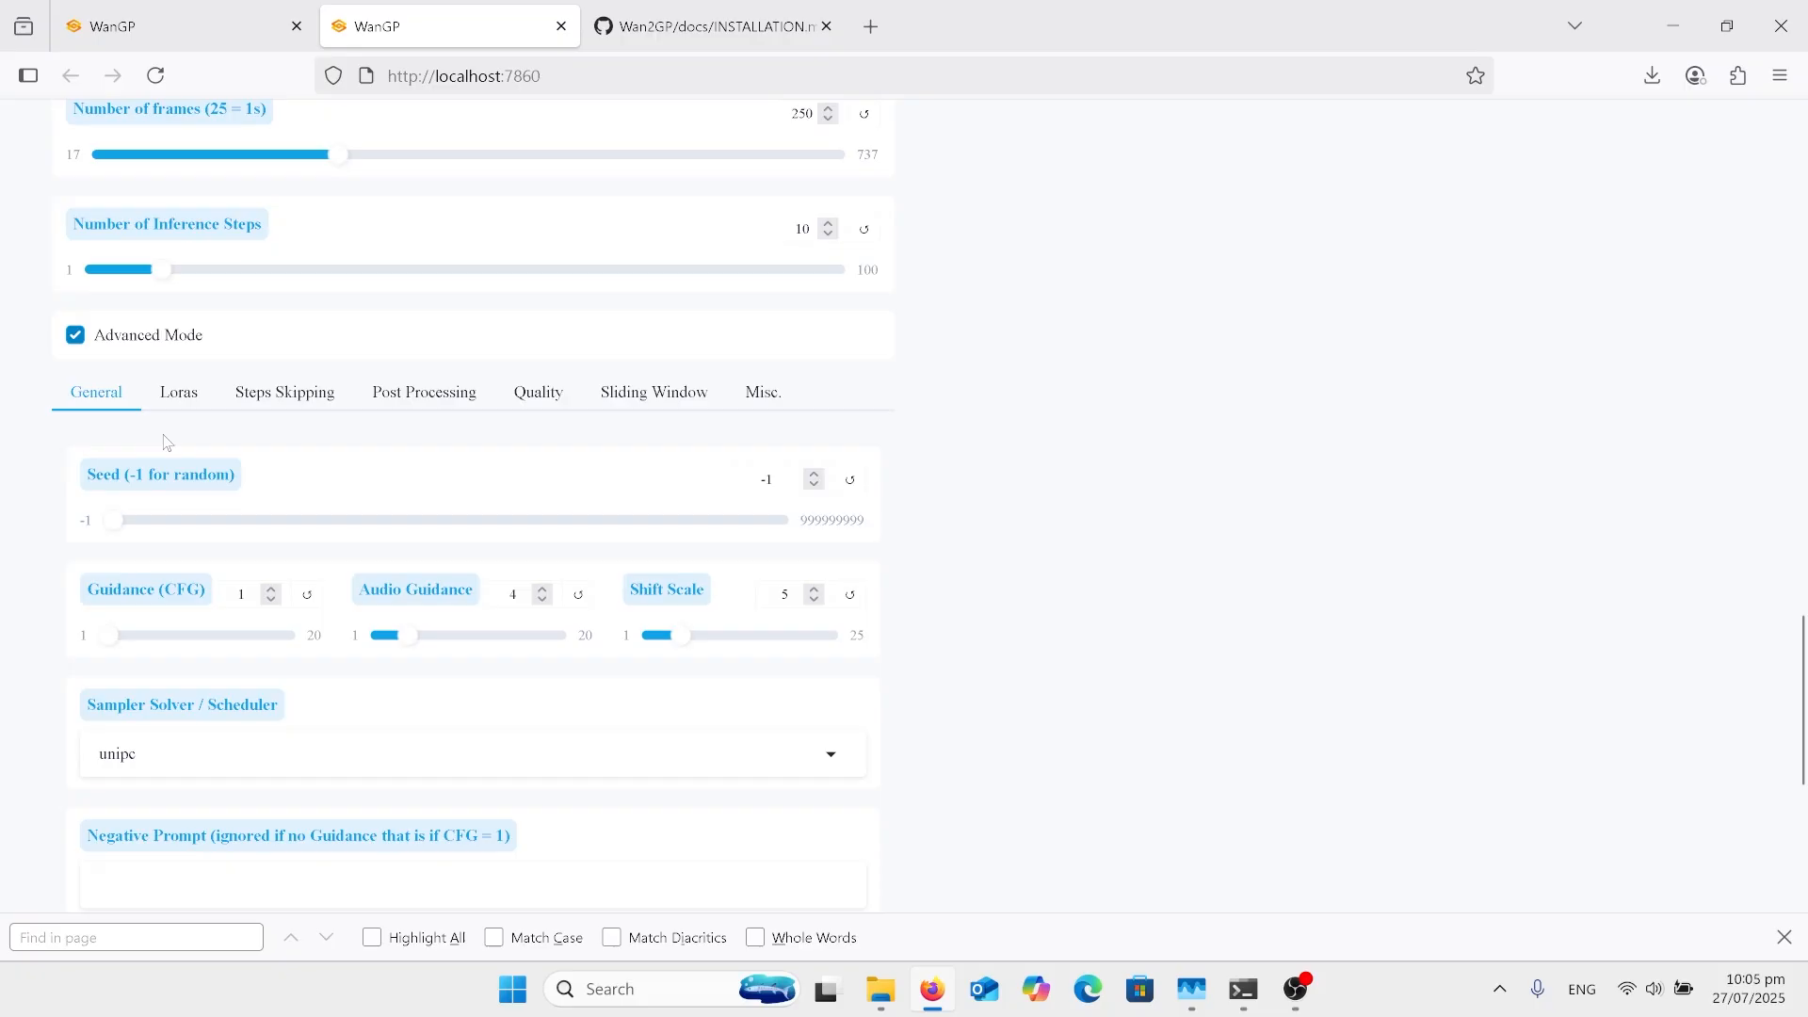
{"action": "left_click", "coordinate": [274, 397]}
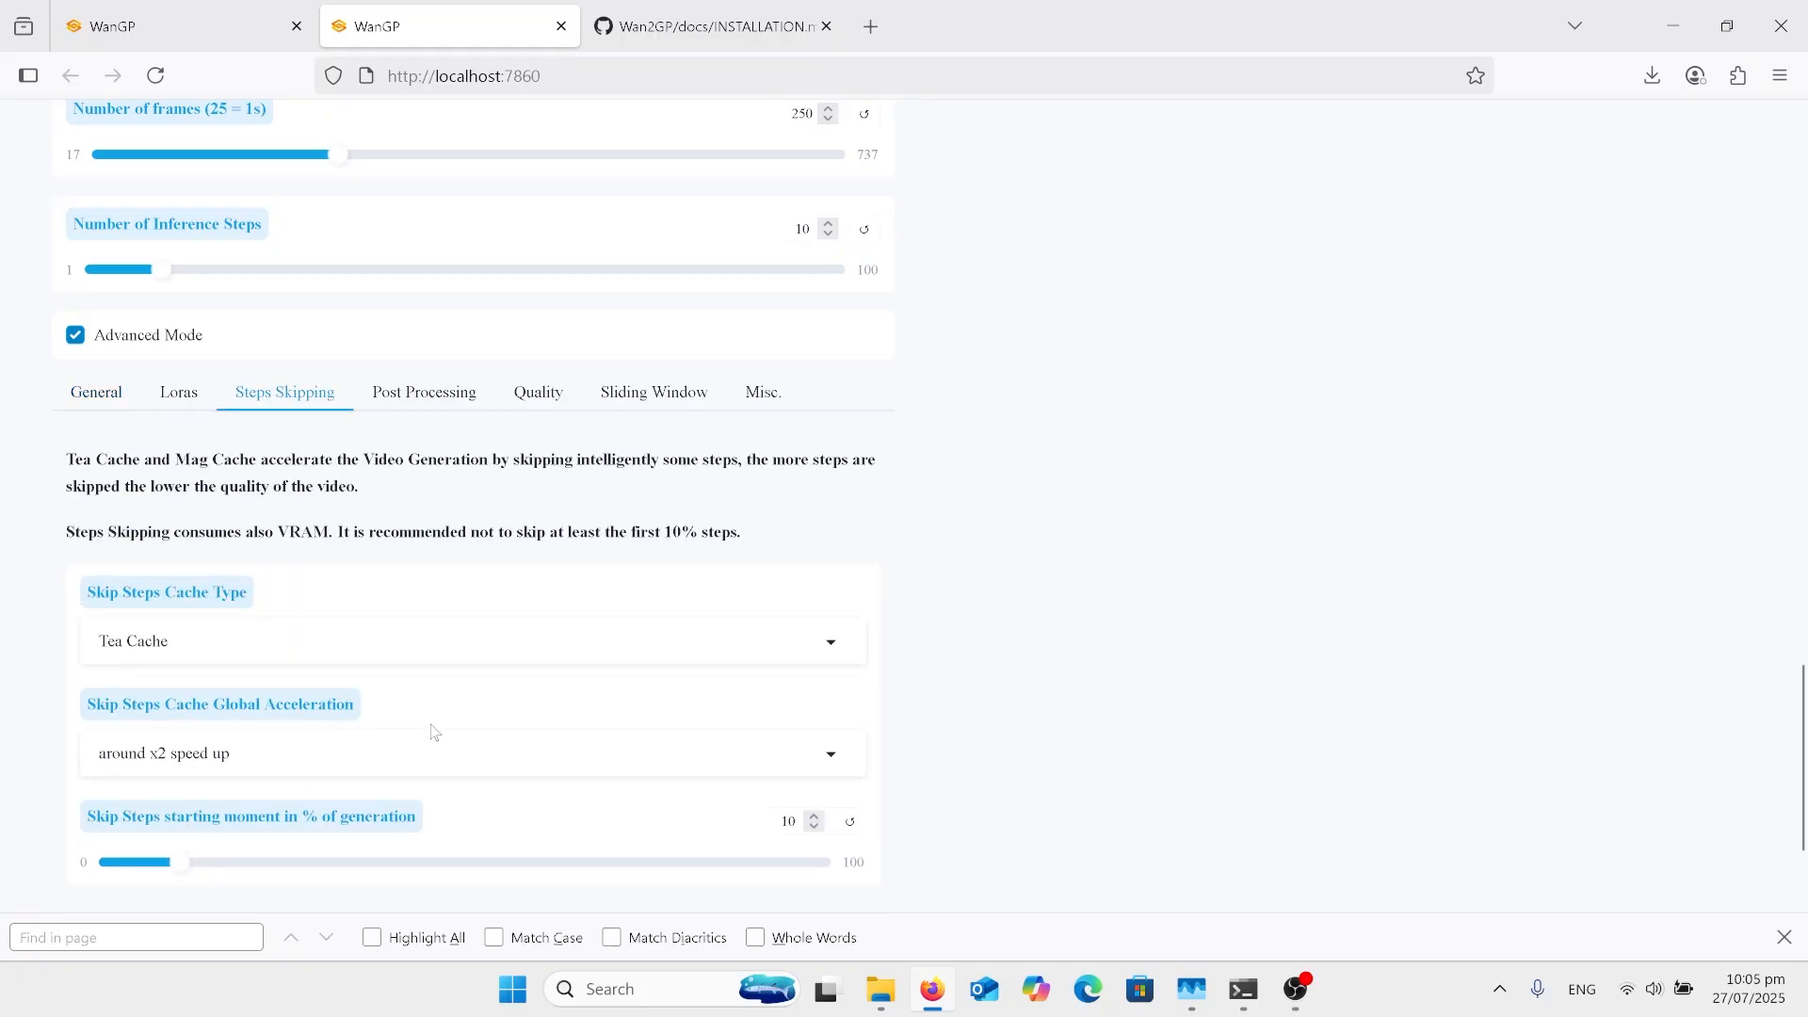
{"action": "scroll", "coordinate": [435, 732], "scroll_direction": "down", "scroll_amount": 2}
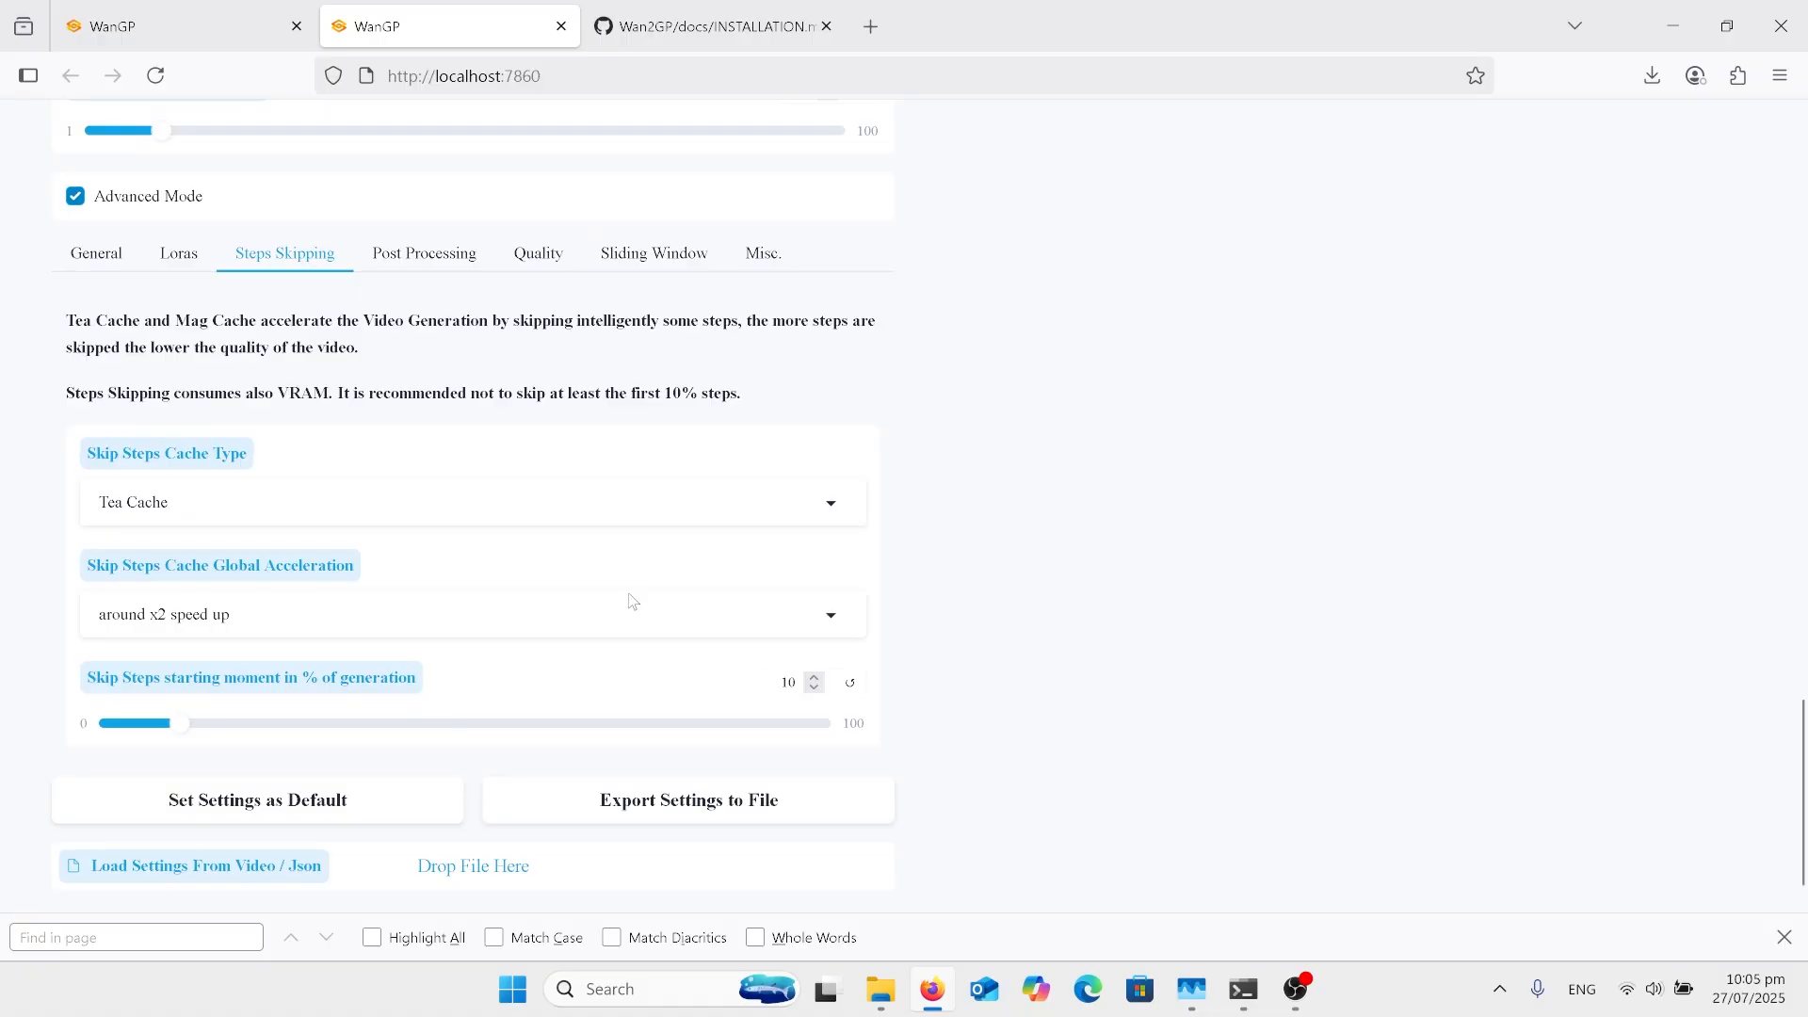
{"action": "left_click", "coordinate": [701, 502]}
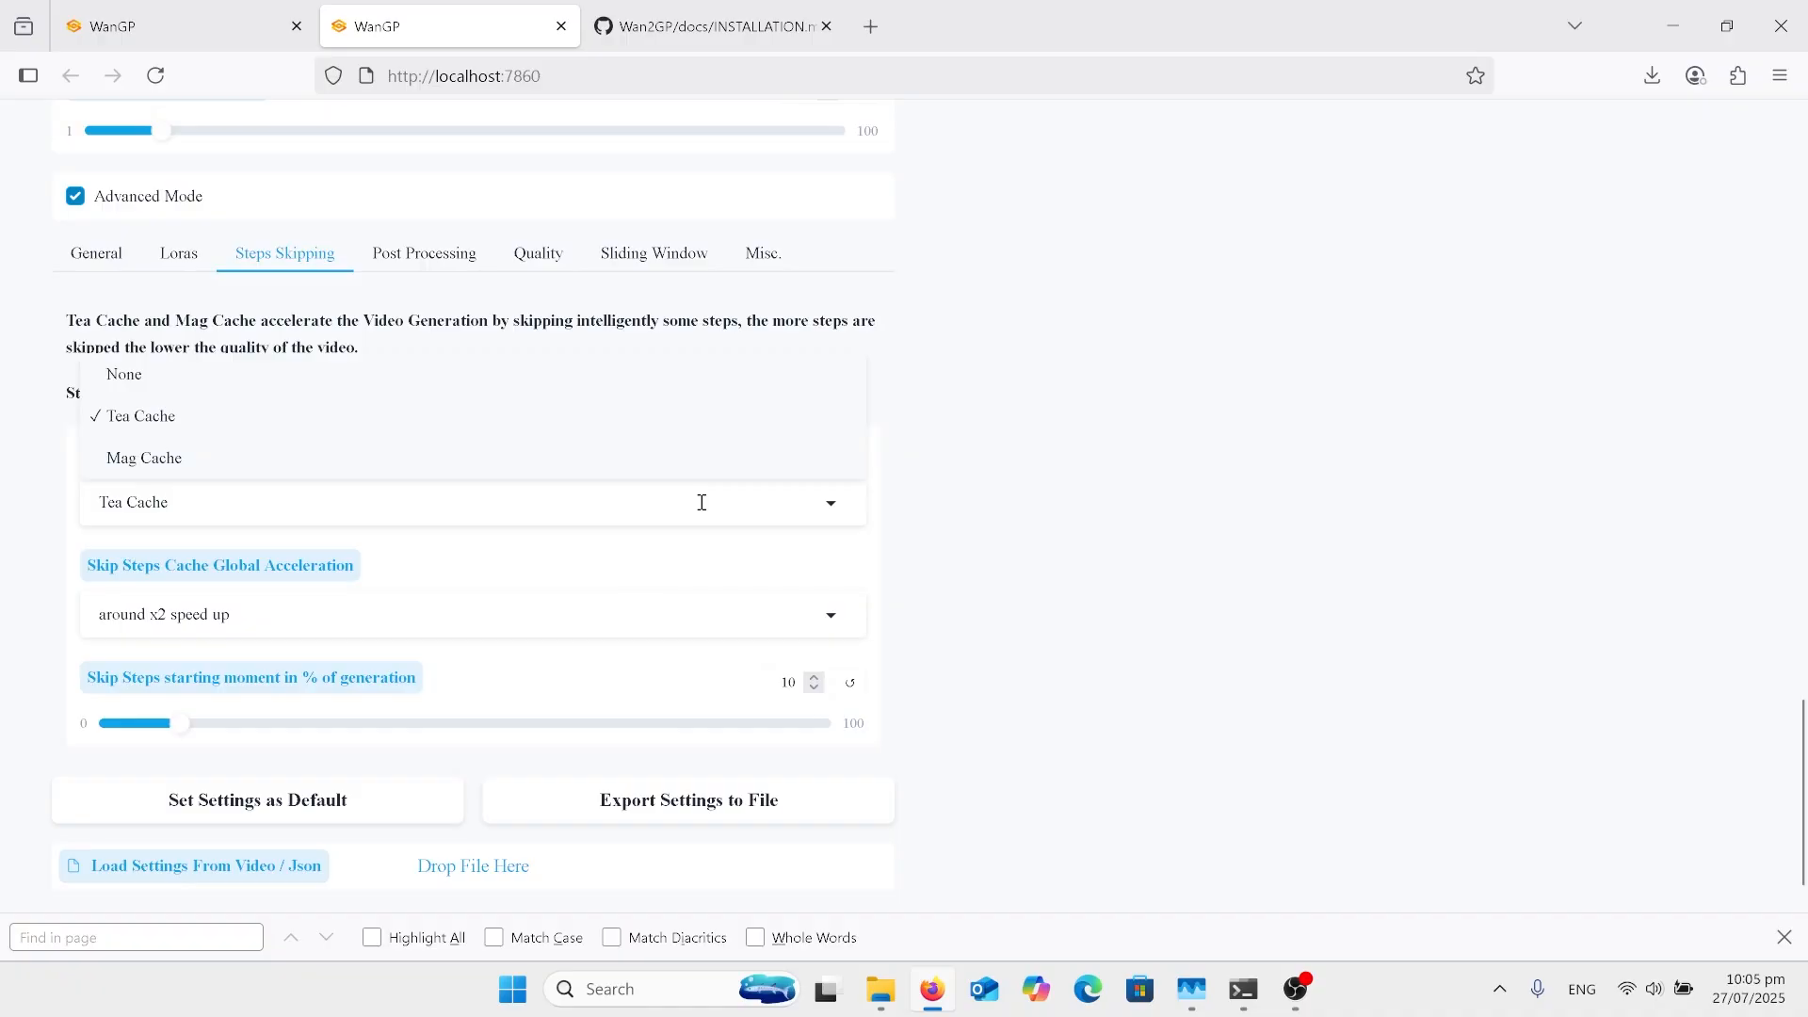
{"action": "left_click", "coordinate": [1017, 463]}
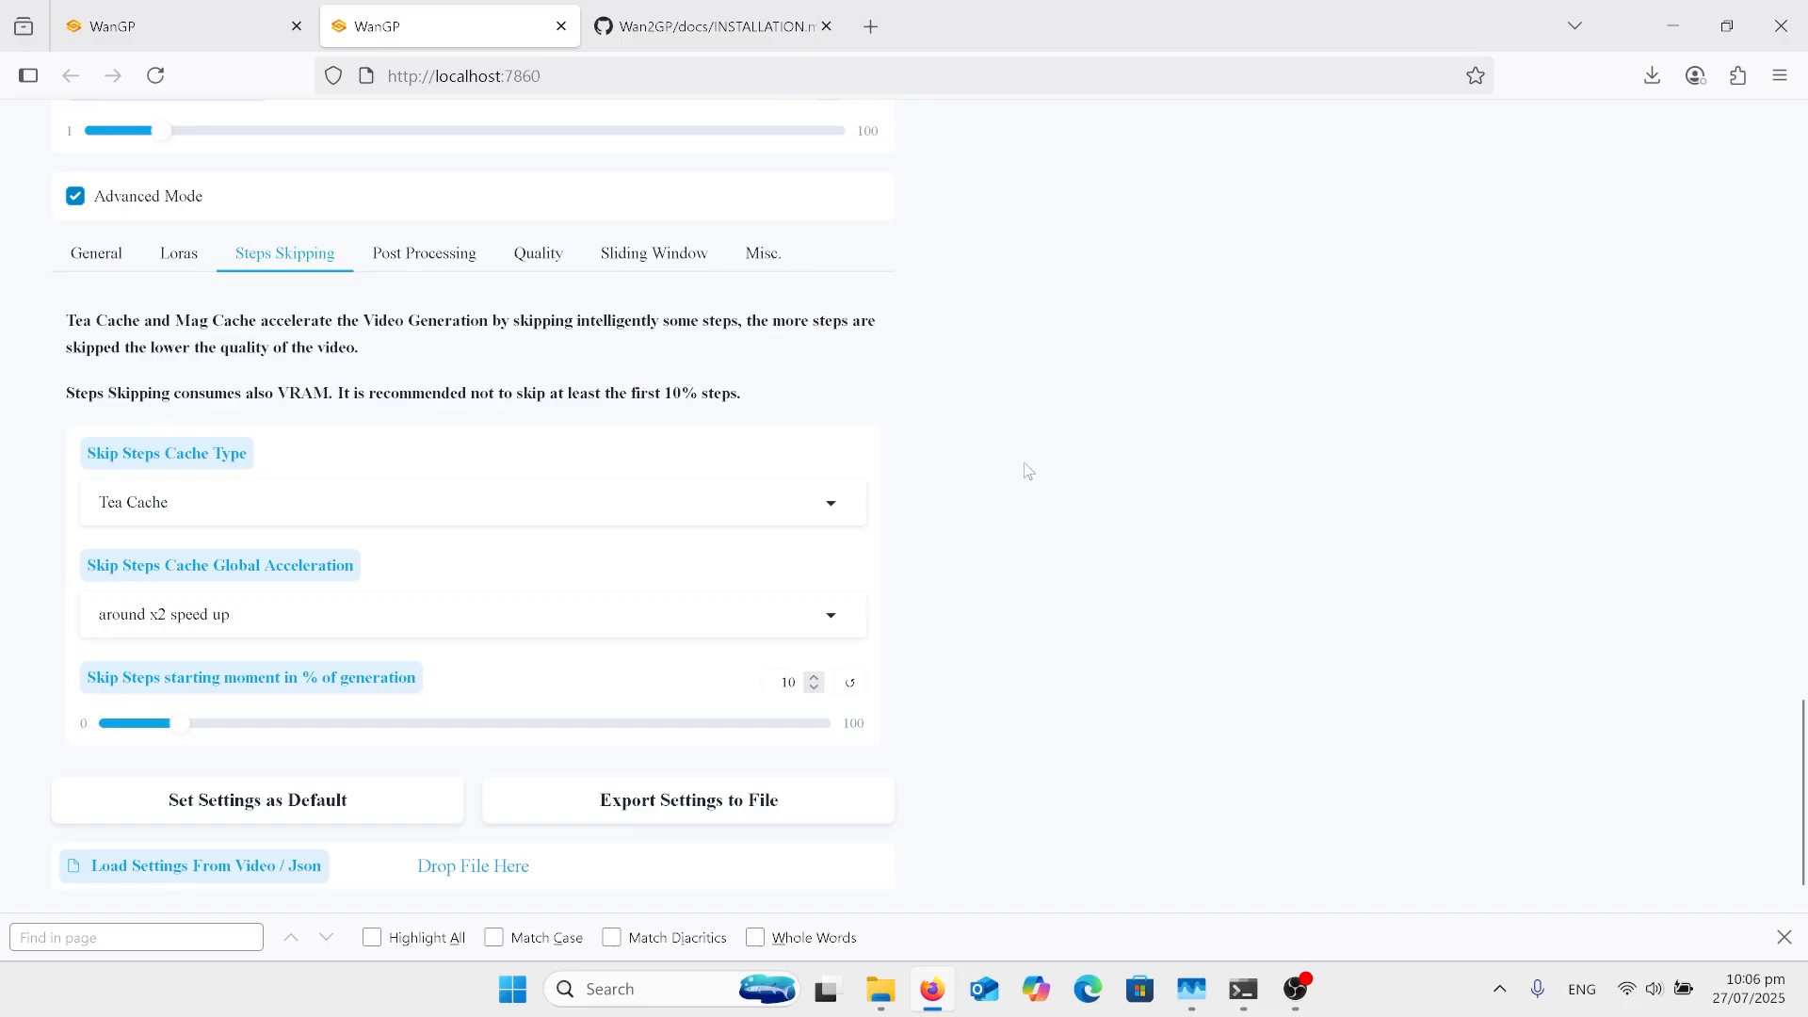
Step: Return to the model selector, look through the available video models and close the list without switching models
{"action": "scroll", "coordinate": [1029, 471], "scroll_direction": "up", "scroll_amount": 1}
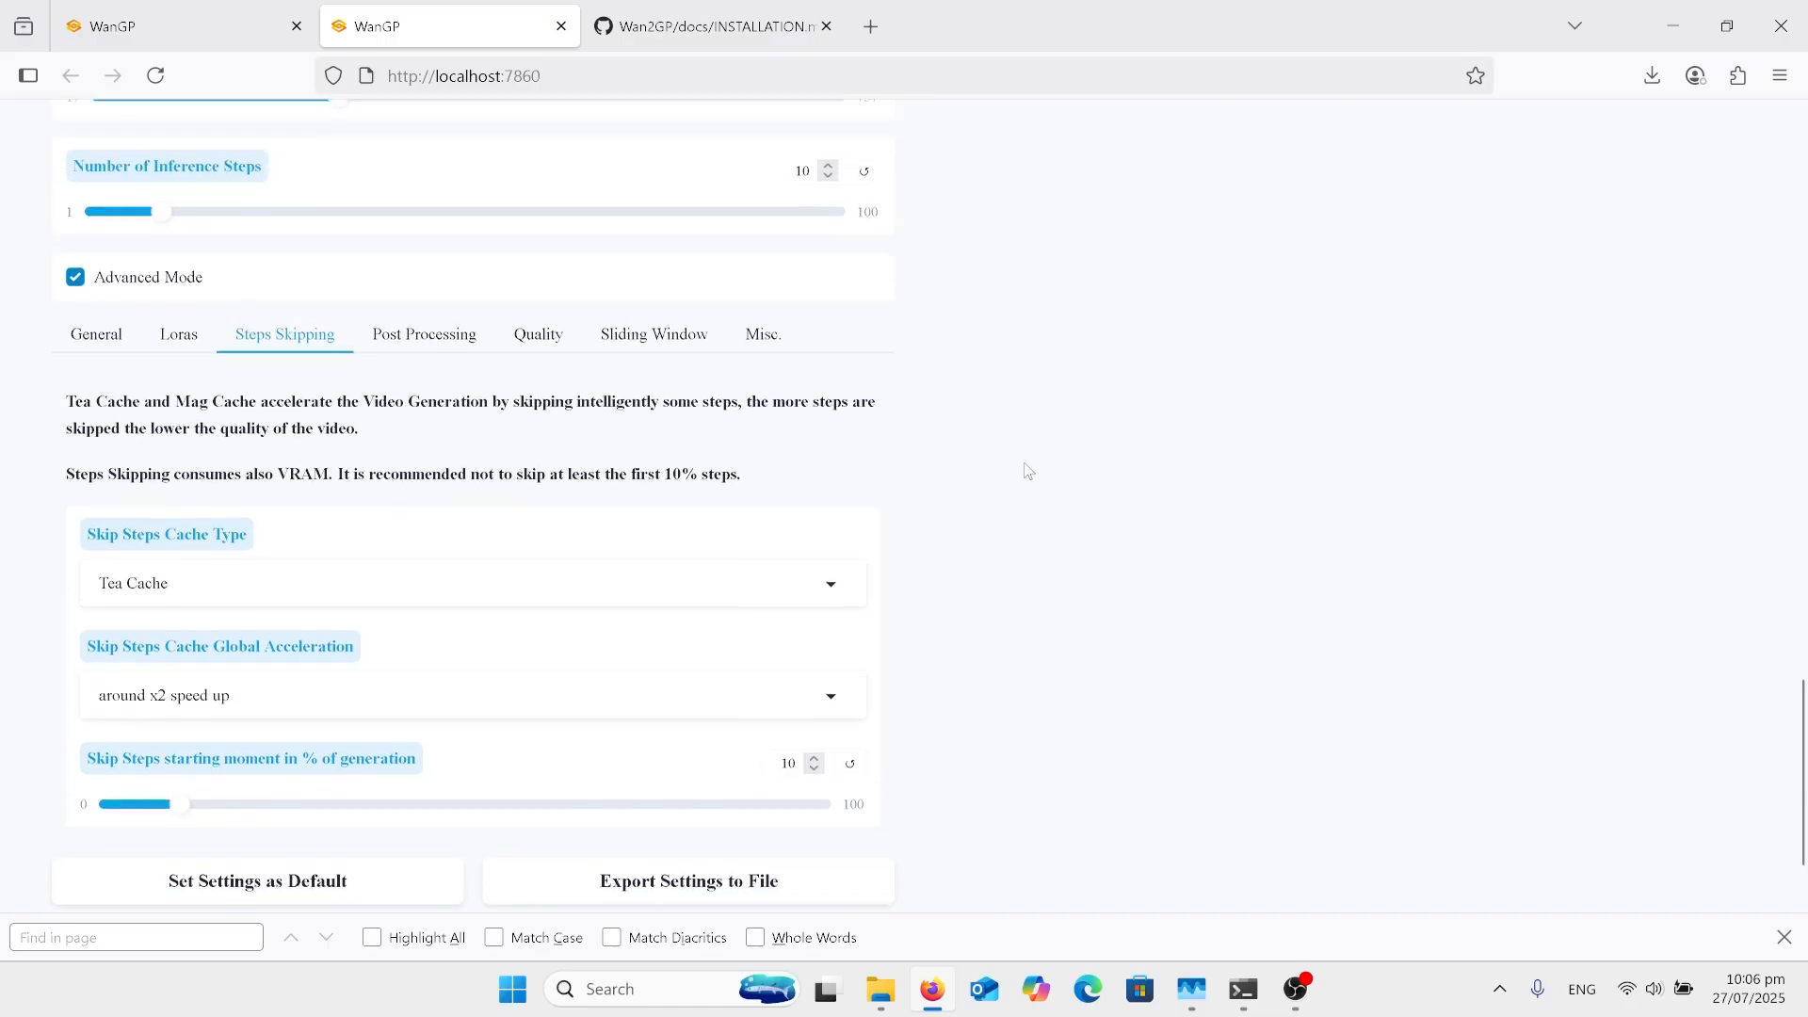
{"action": "scroll", "coordinate": [1028, 471], "scroll_direction": "up", "scroll_amount": 2}
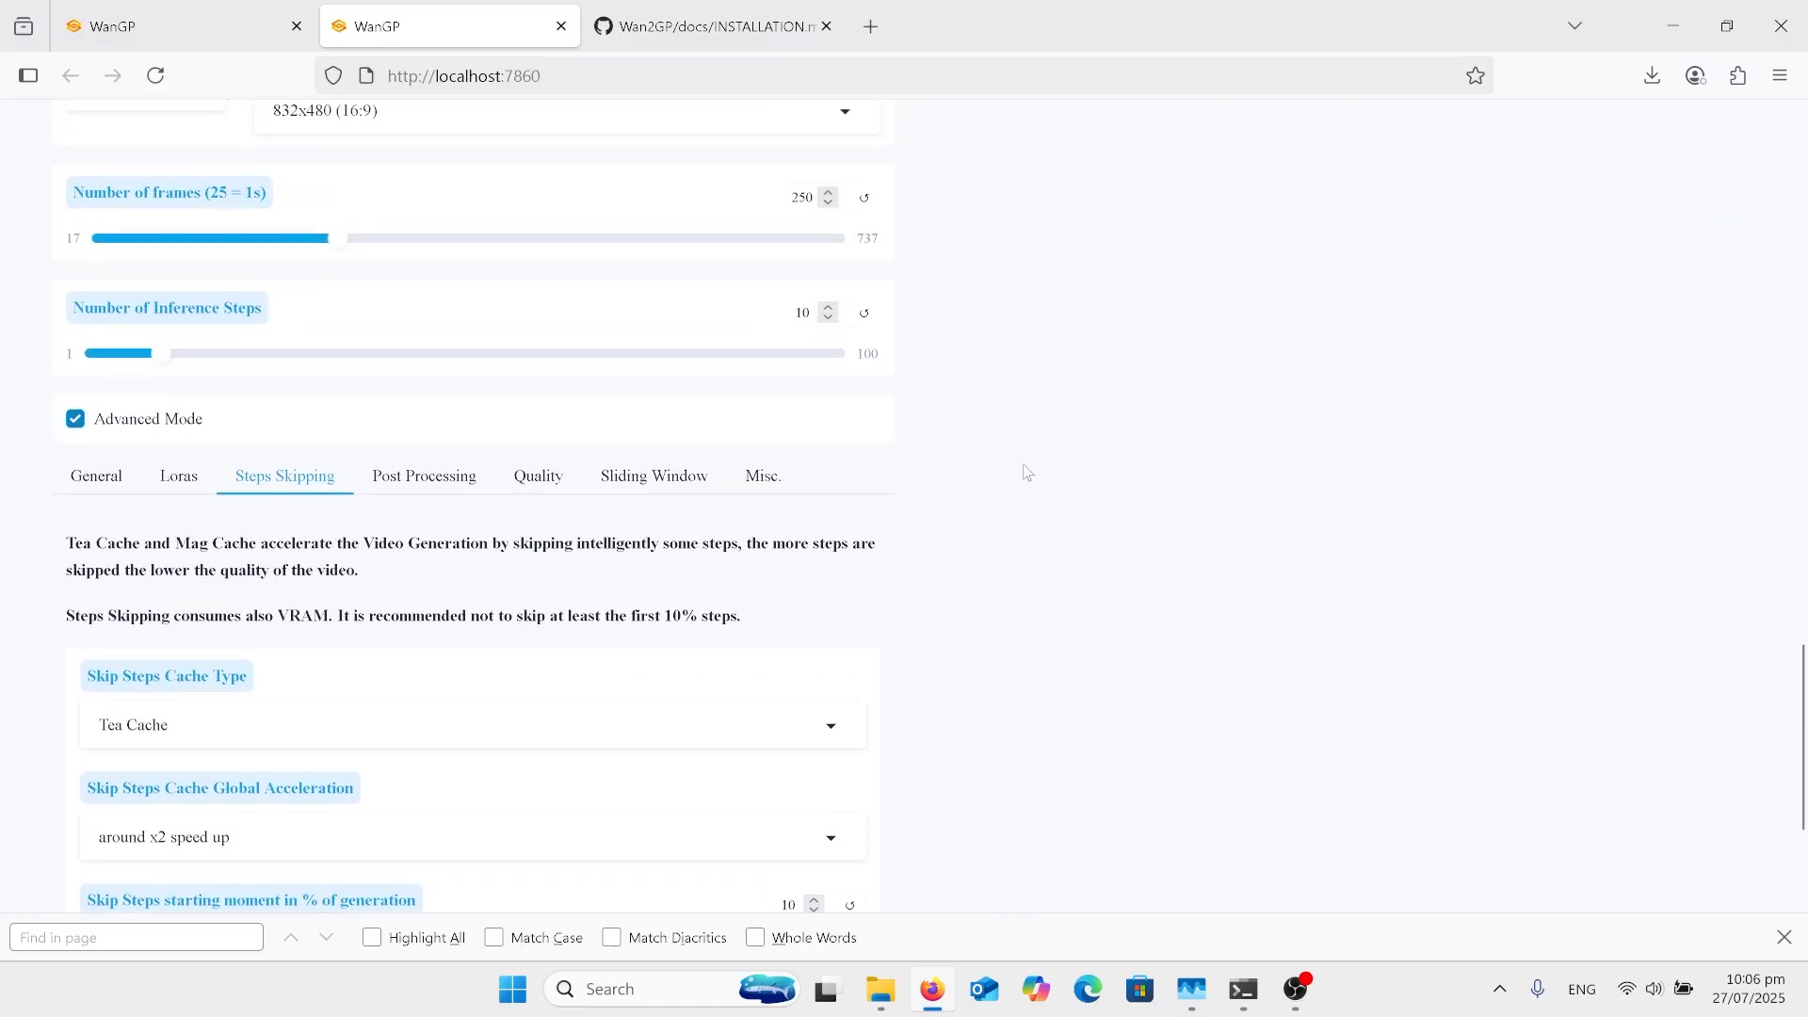
{"action": "scroll", "coordinate": [479, 615], "scroll_direction": "up", "scroll_amount": 15}
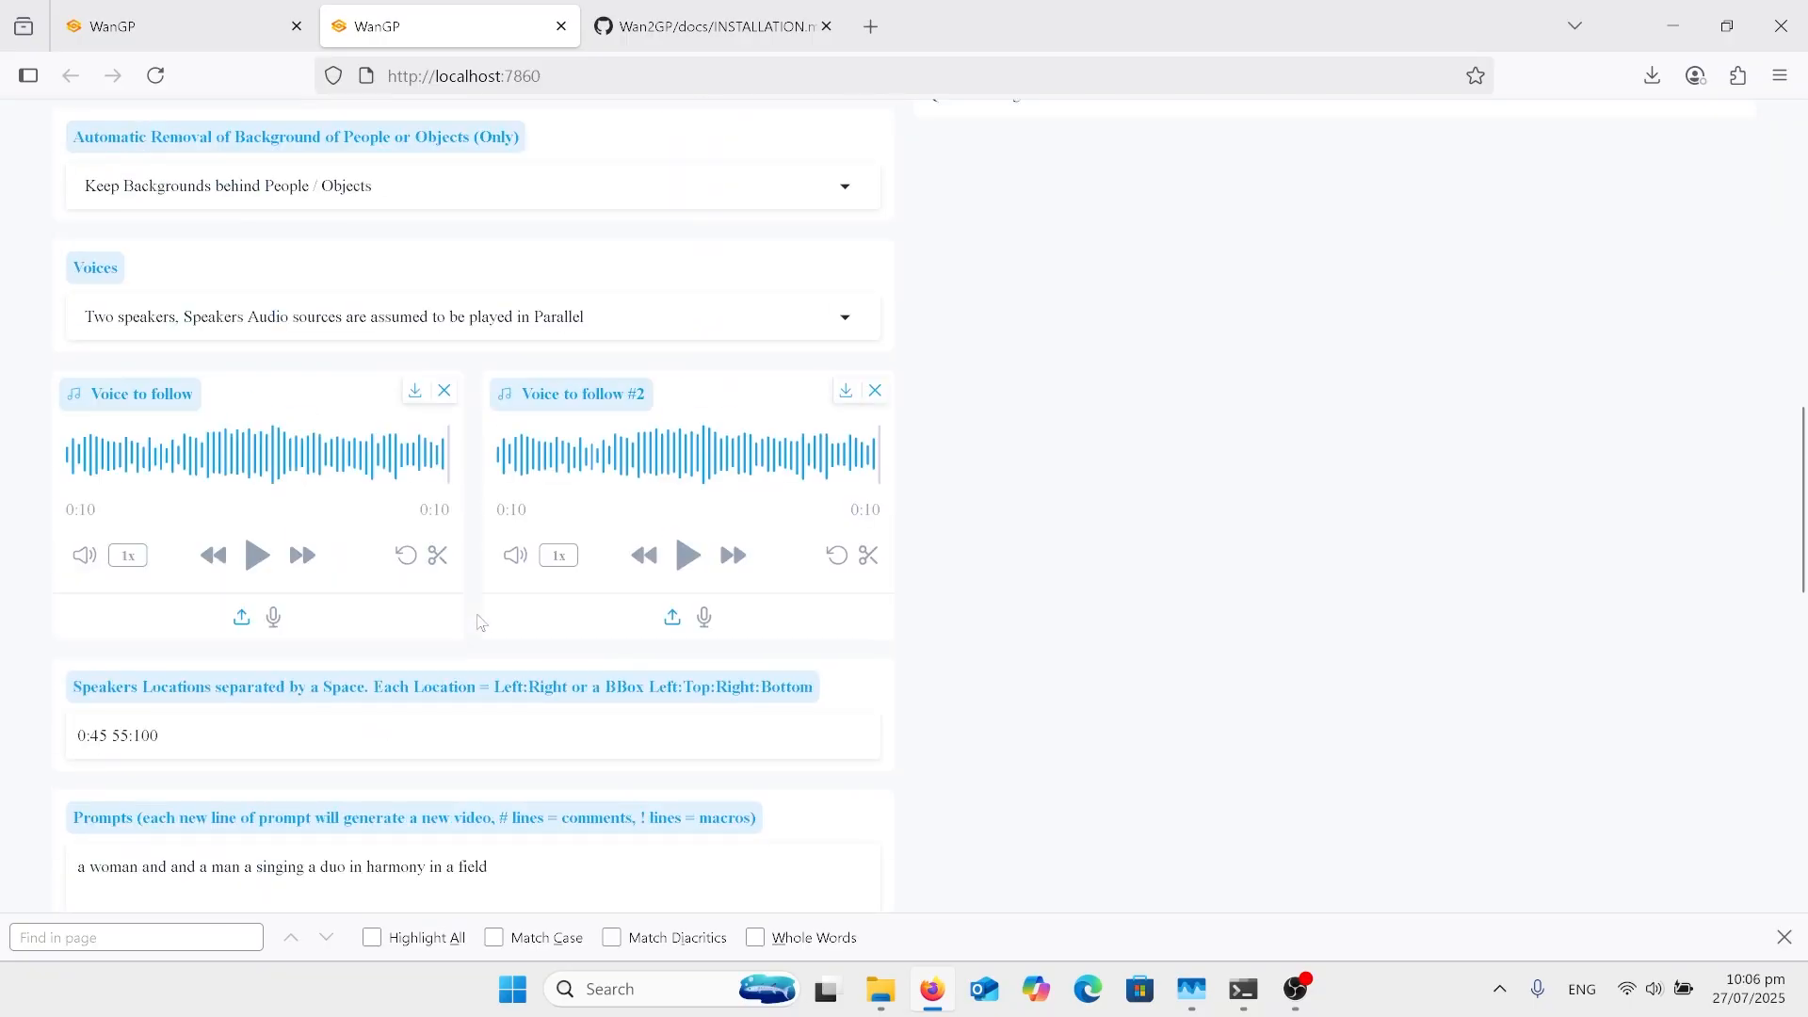
{"action": "scroll", "coordinate": [480, 621], "scroll_direction": "up", "scroll_amount": 8}
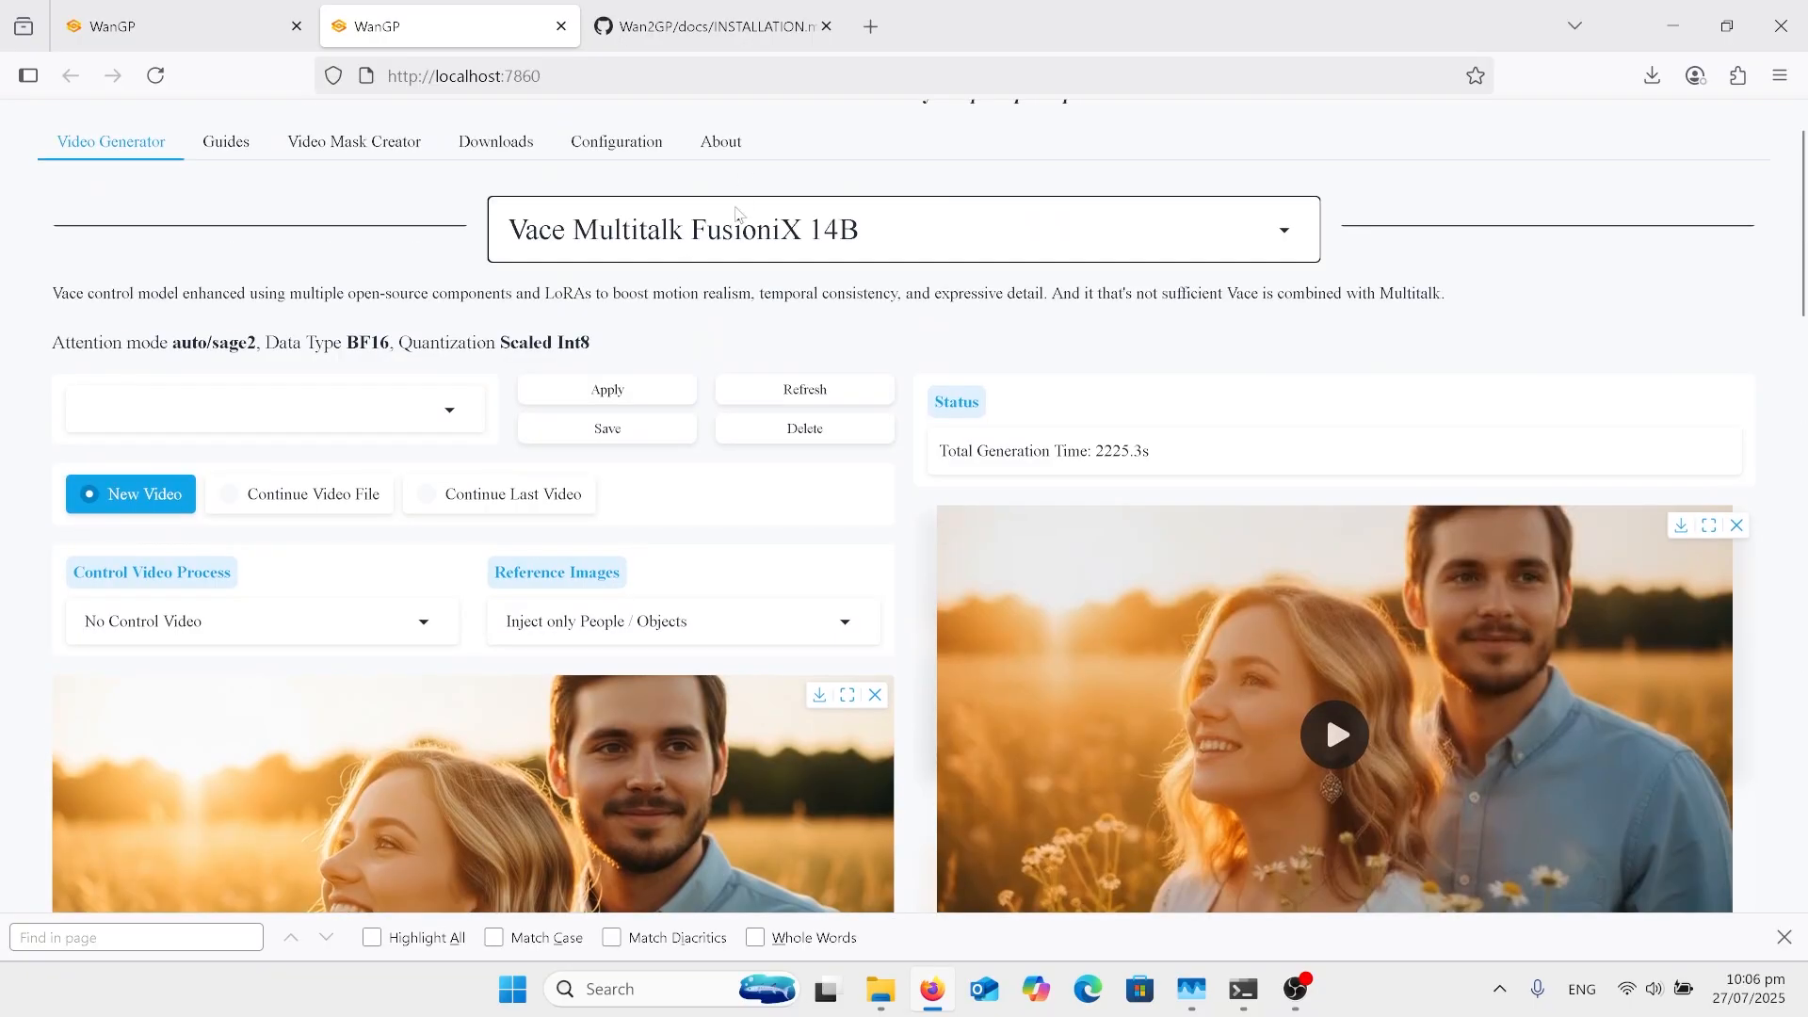
{"action": "left_click", "coordinate": [791, 229]}
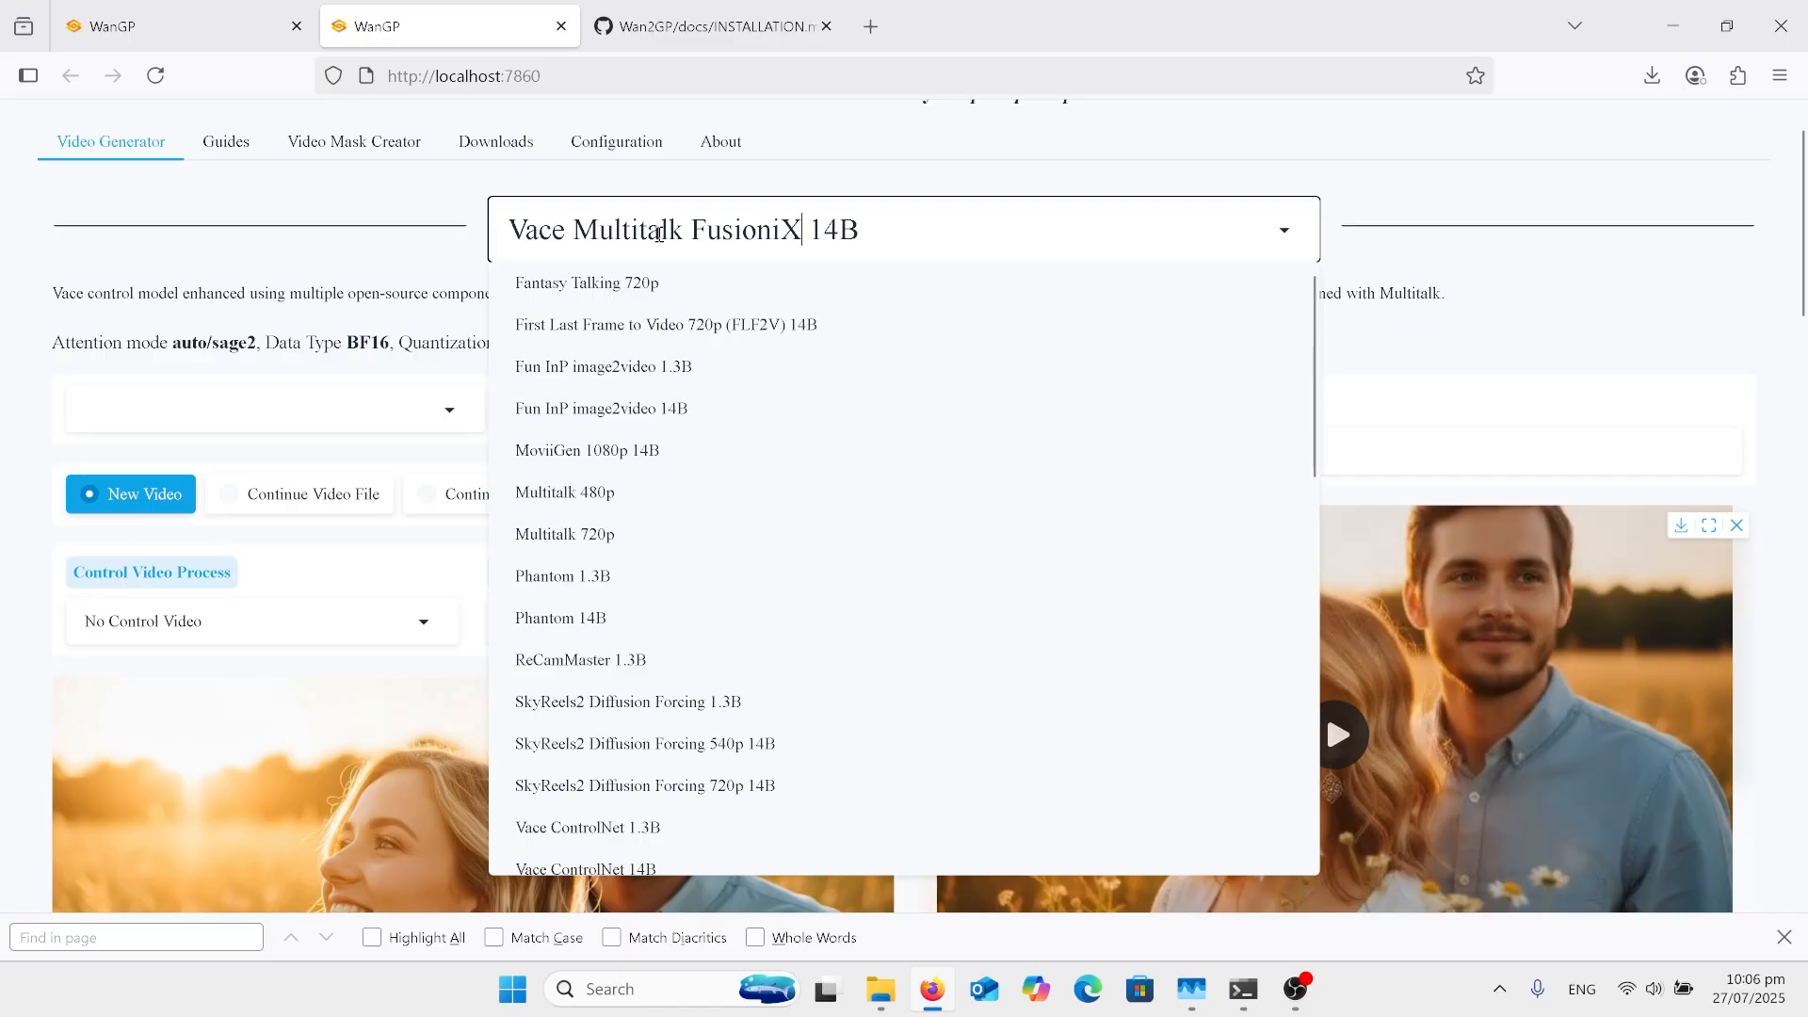
{"action": "left_click", "coordinate": [921, 160]}
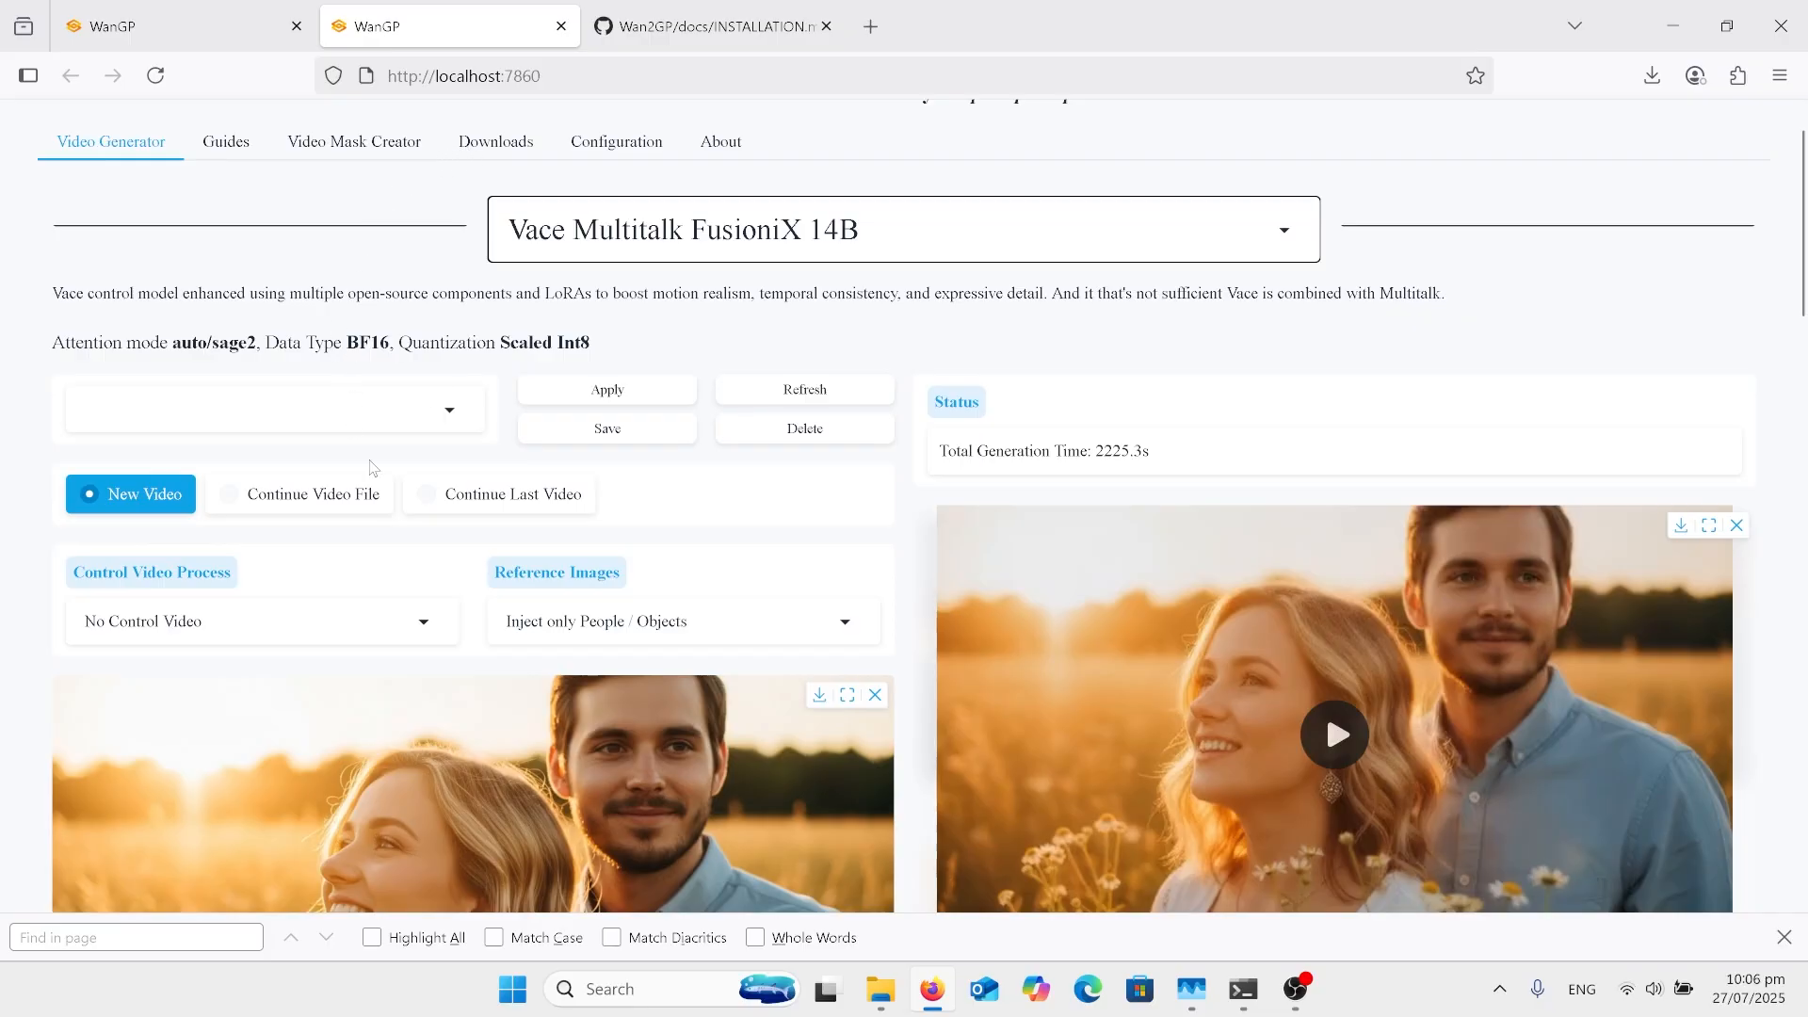
Step: Go to the voice inputs and play the first speaker's audio track
{"action": "scroll", "coordinate": [372, 468], "scroll_direction": "down", "scroll_amount": 5}
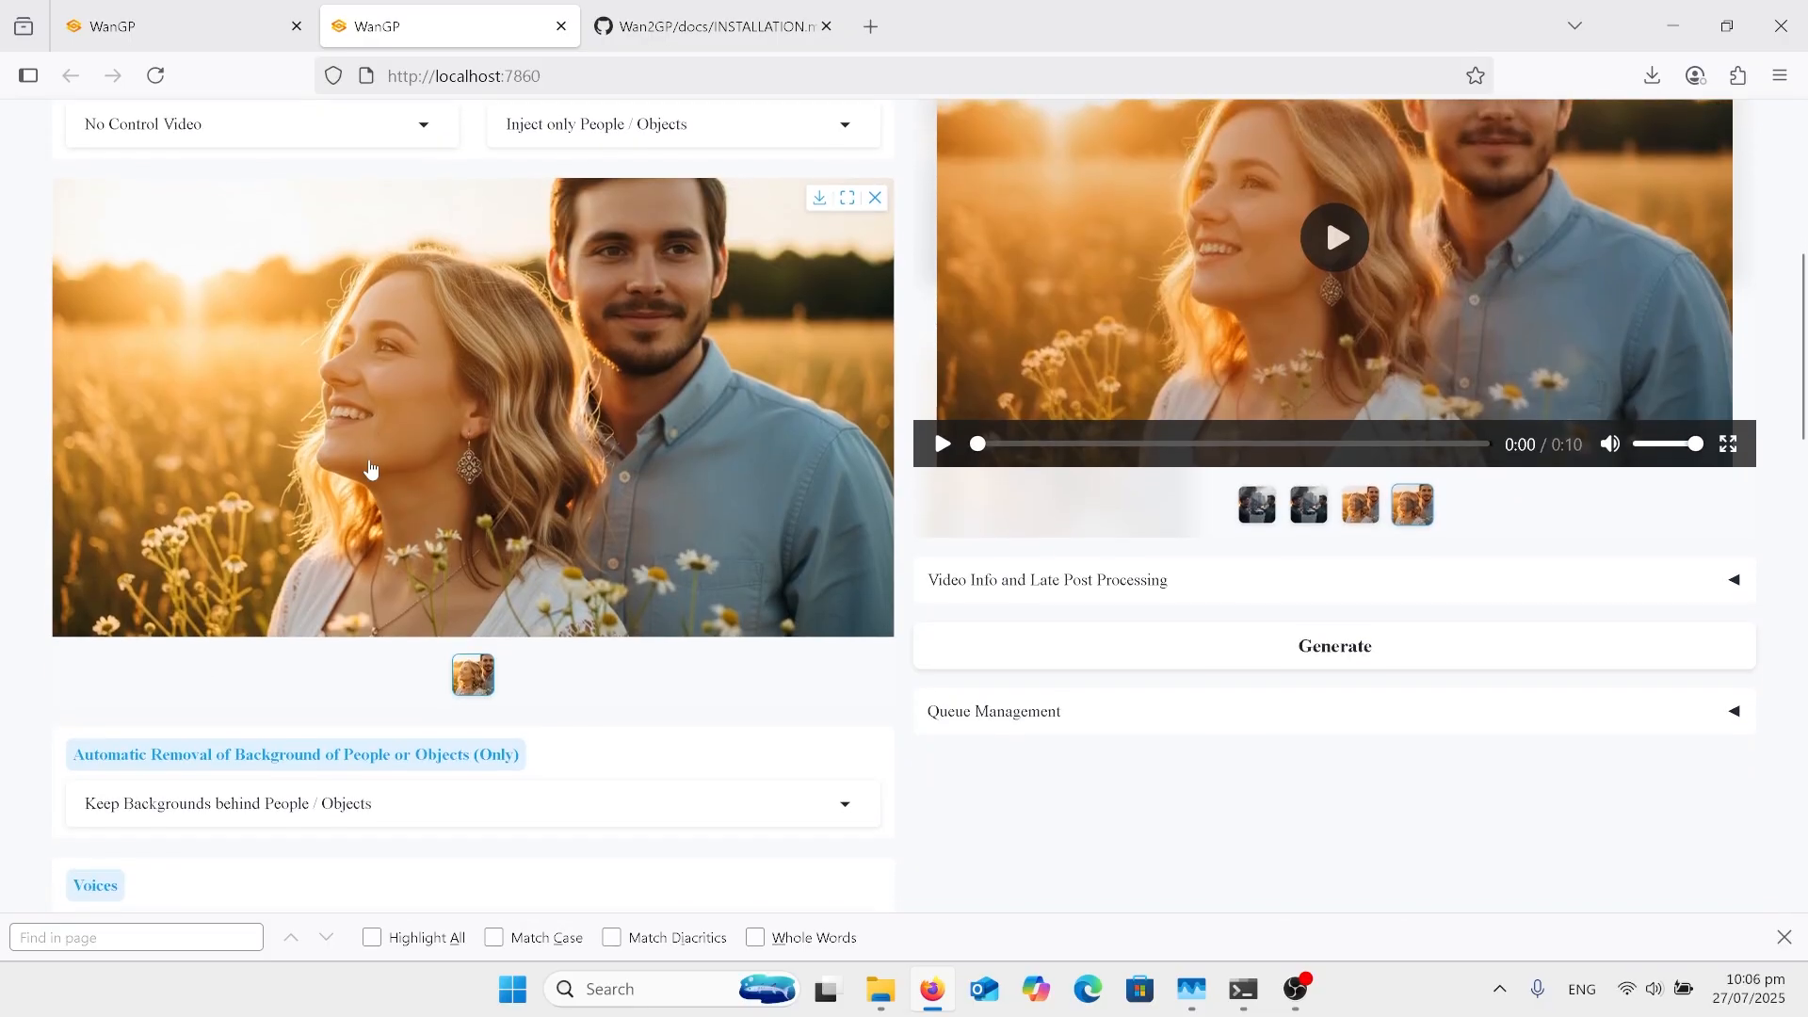
{"action": "scroll", "coordinate": [371, 468], "scroll_direction": "down", "scroll_amount": 9}
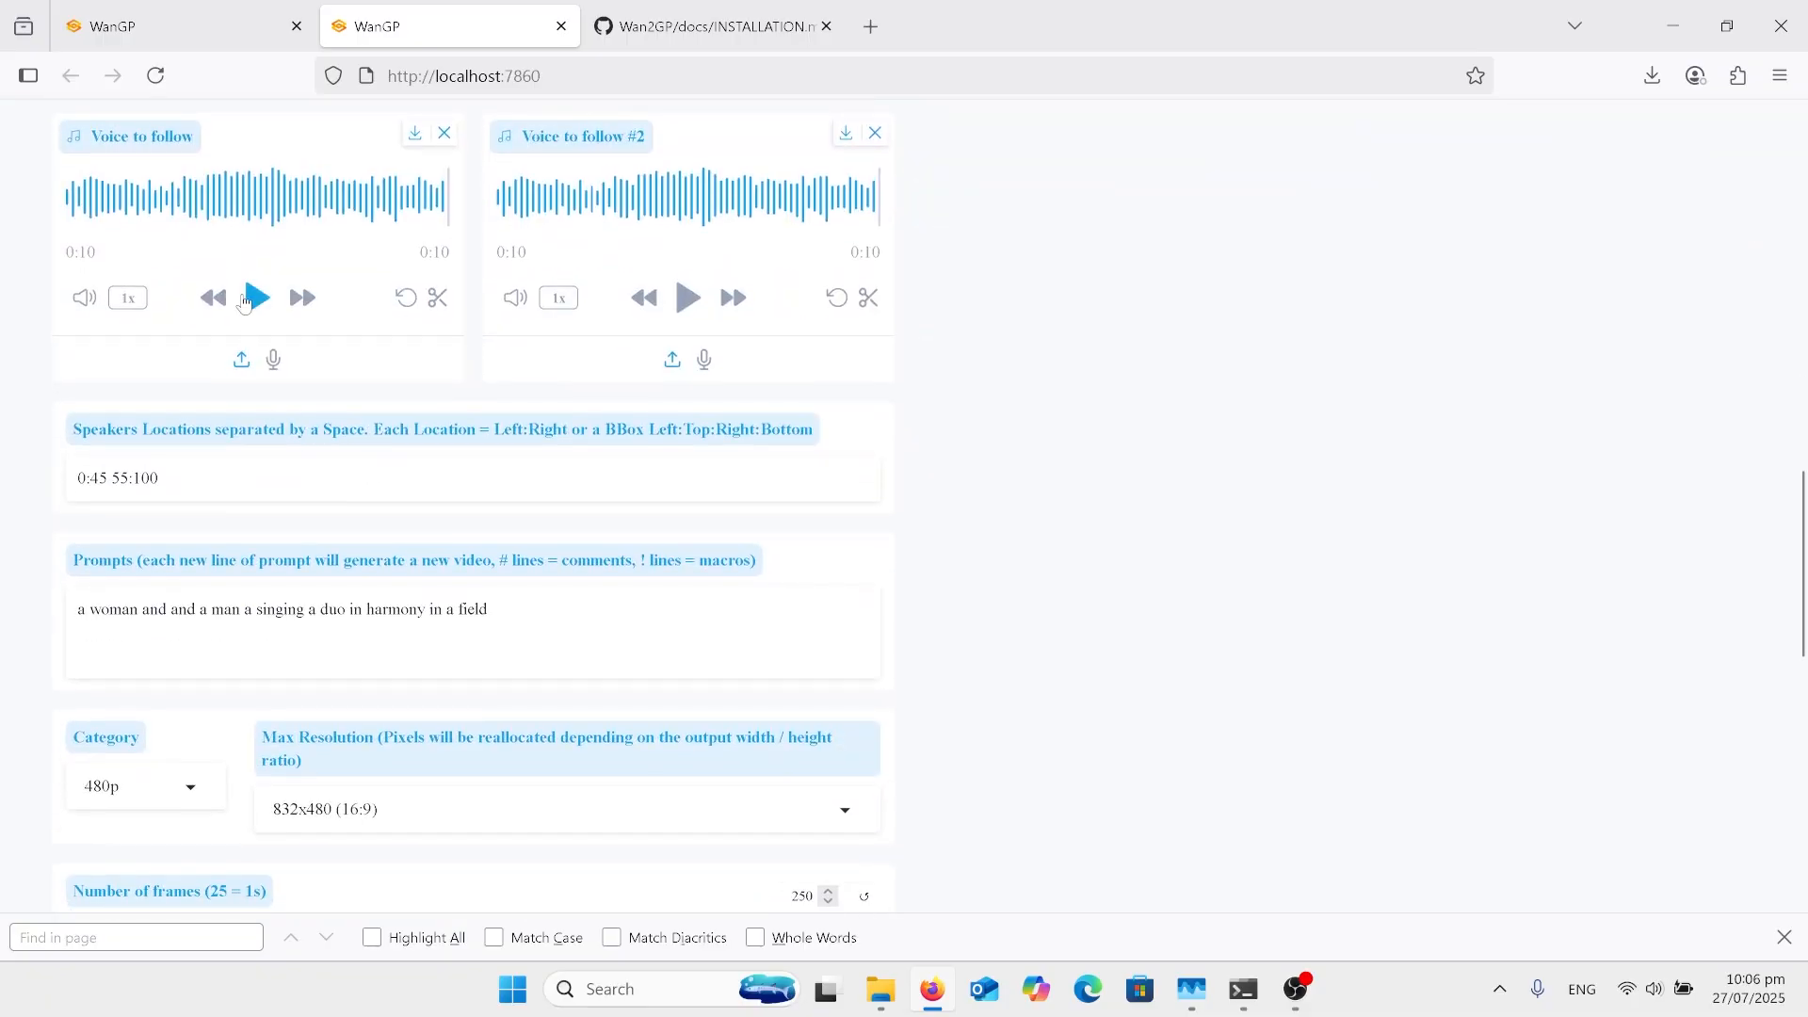
{"action": "left_click", "coordinate": [248, 311]}
Step: Return to the generated video of the couple in the field and play it
{"action": "scroll", "coordinate": [610, 396], "scroll_direction": "up", "scroll_amount": 3}
{"action": "scroll", "coordinate": [610, 395], "scroll_direction": "up", "scroll_amount": 7}
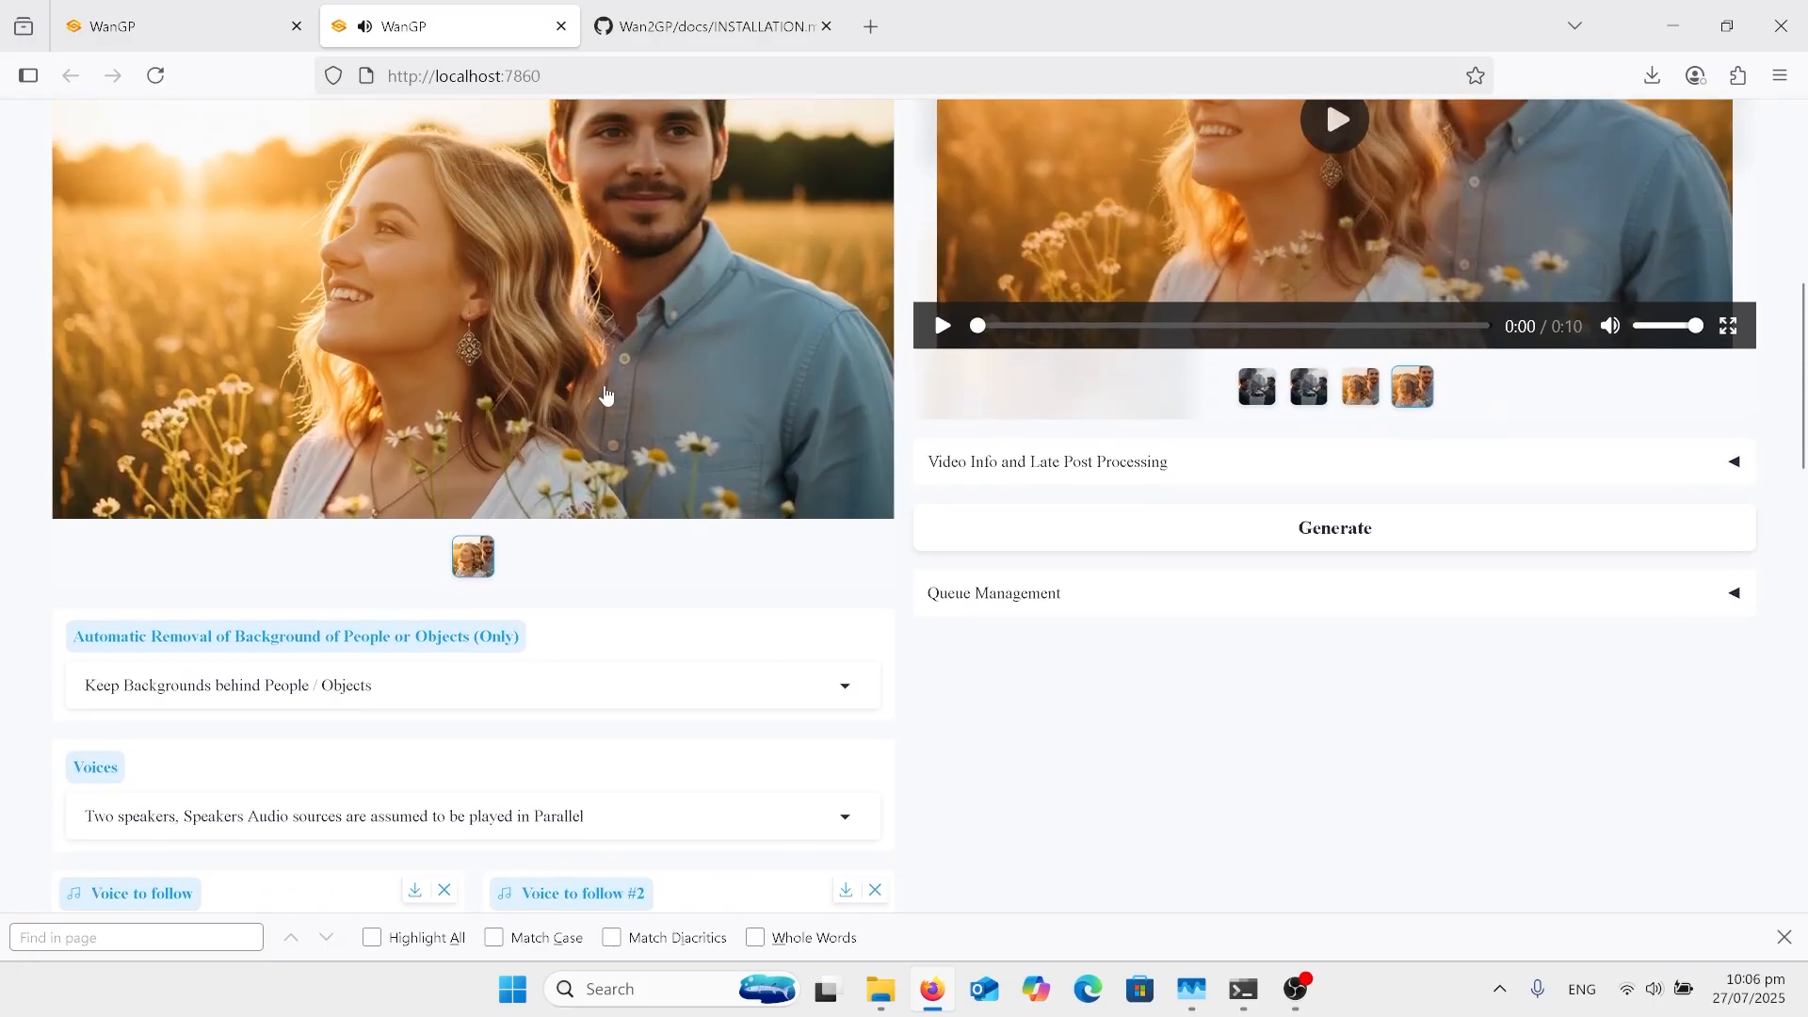
{"action": "scroll", "coordinate": [605, 396], "scroll_direction": "up", "scroll_amount": 1}
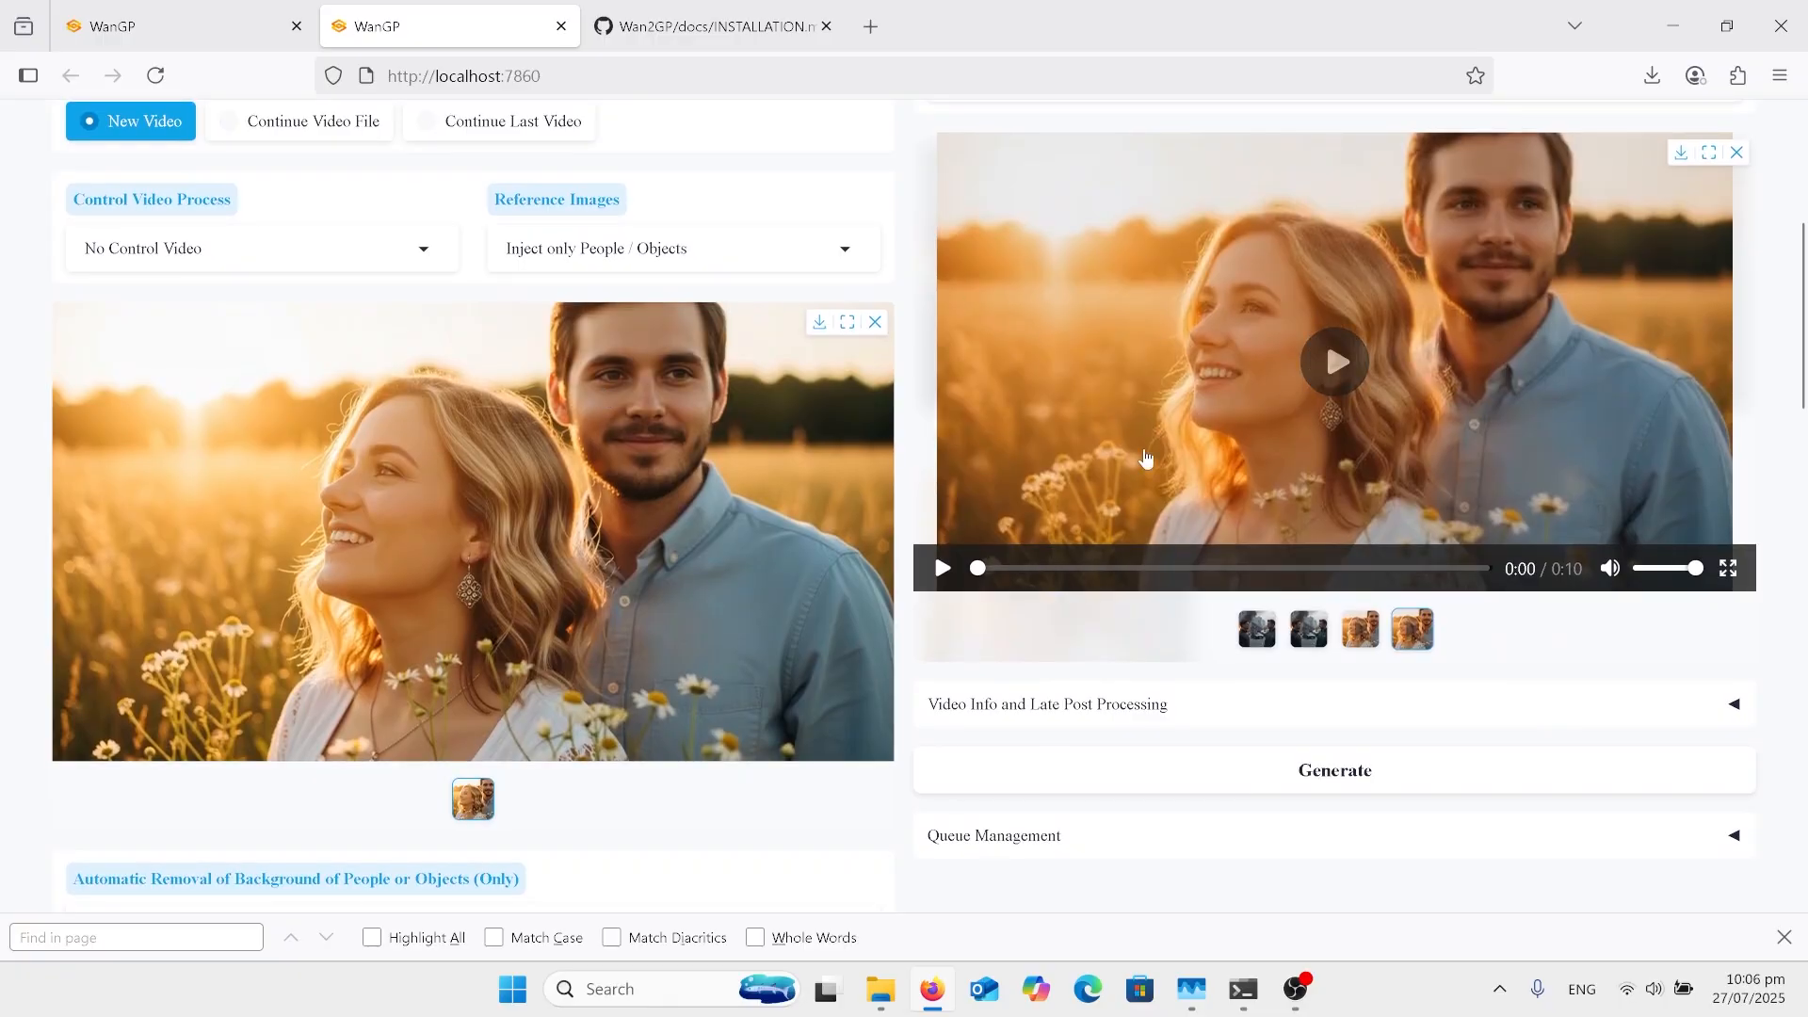
{"action": "left_click", "coordinate": [941, 569]}
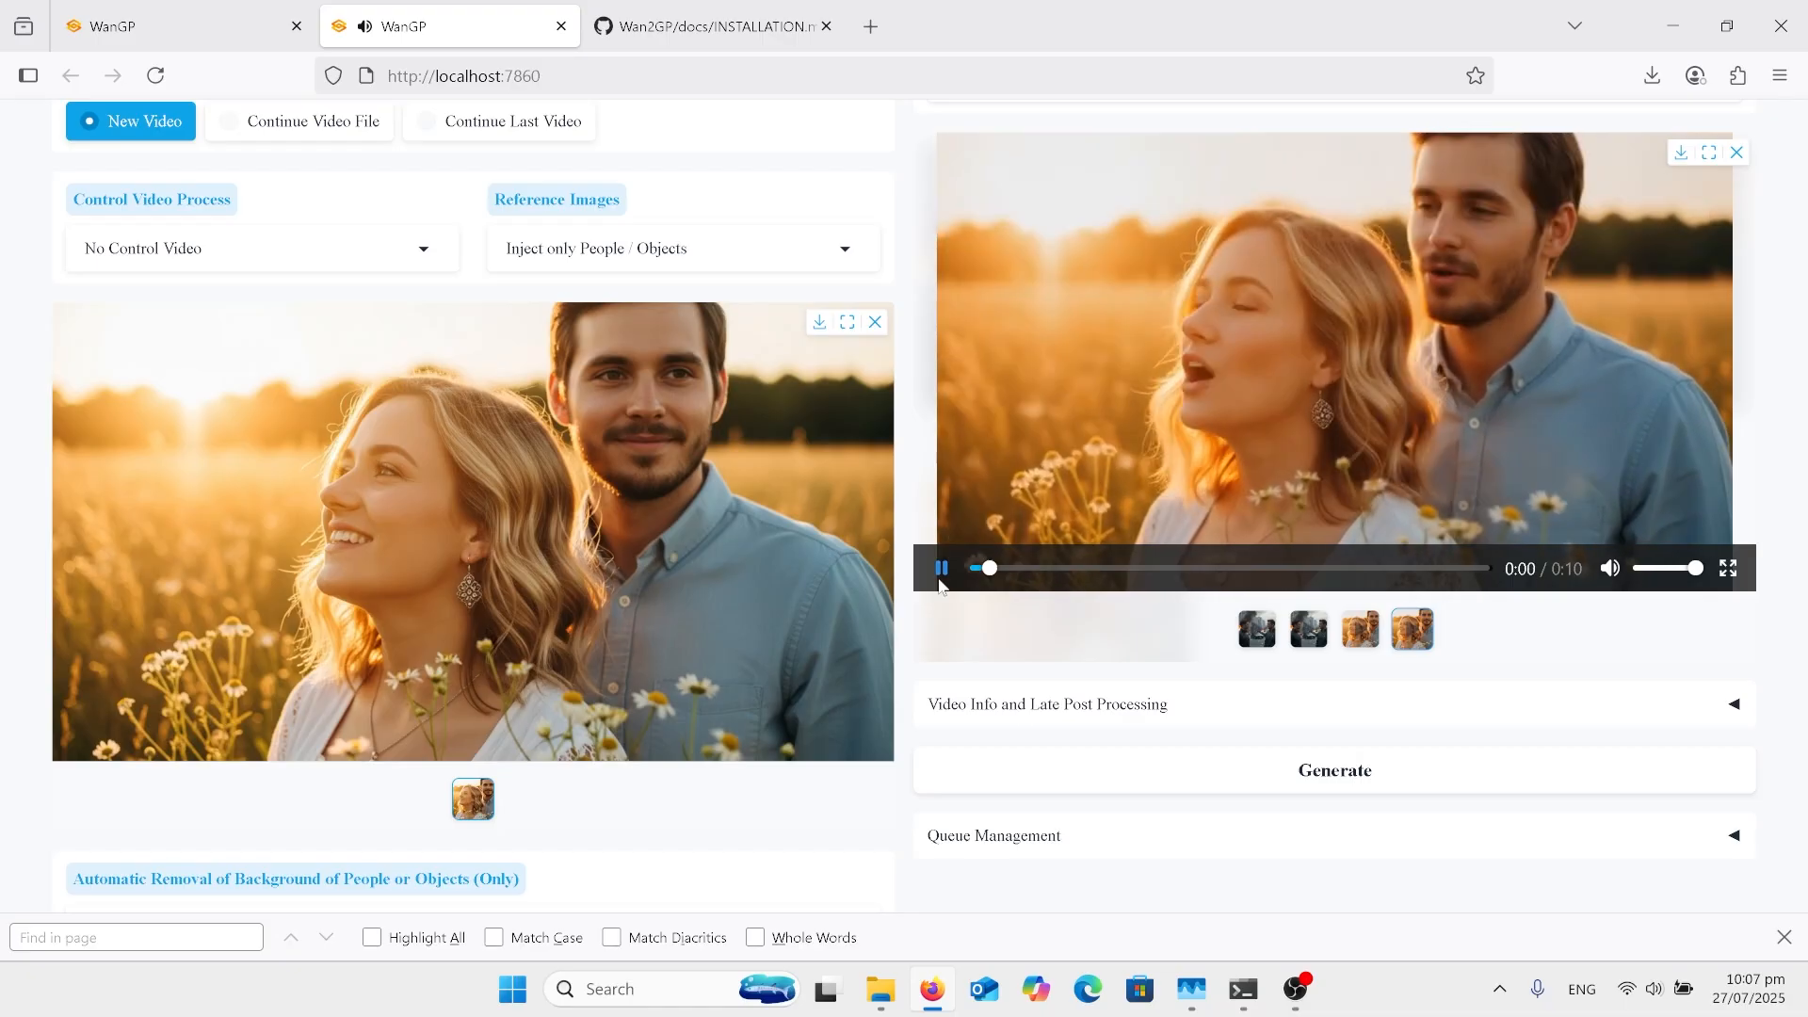
Step: Go down to the Advanced Mode section and examine the Loras and Steps Skipping settings
{"action": "scroll", "coordinate": [772, 713], "scroll_direction": "down", "scroll_amount": 5}
{"action": "scroll", "coordinate": [774, 712], "scroll_direction": "down", "scroll_amount": 4}
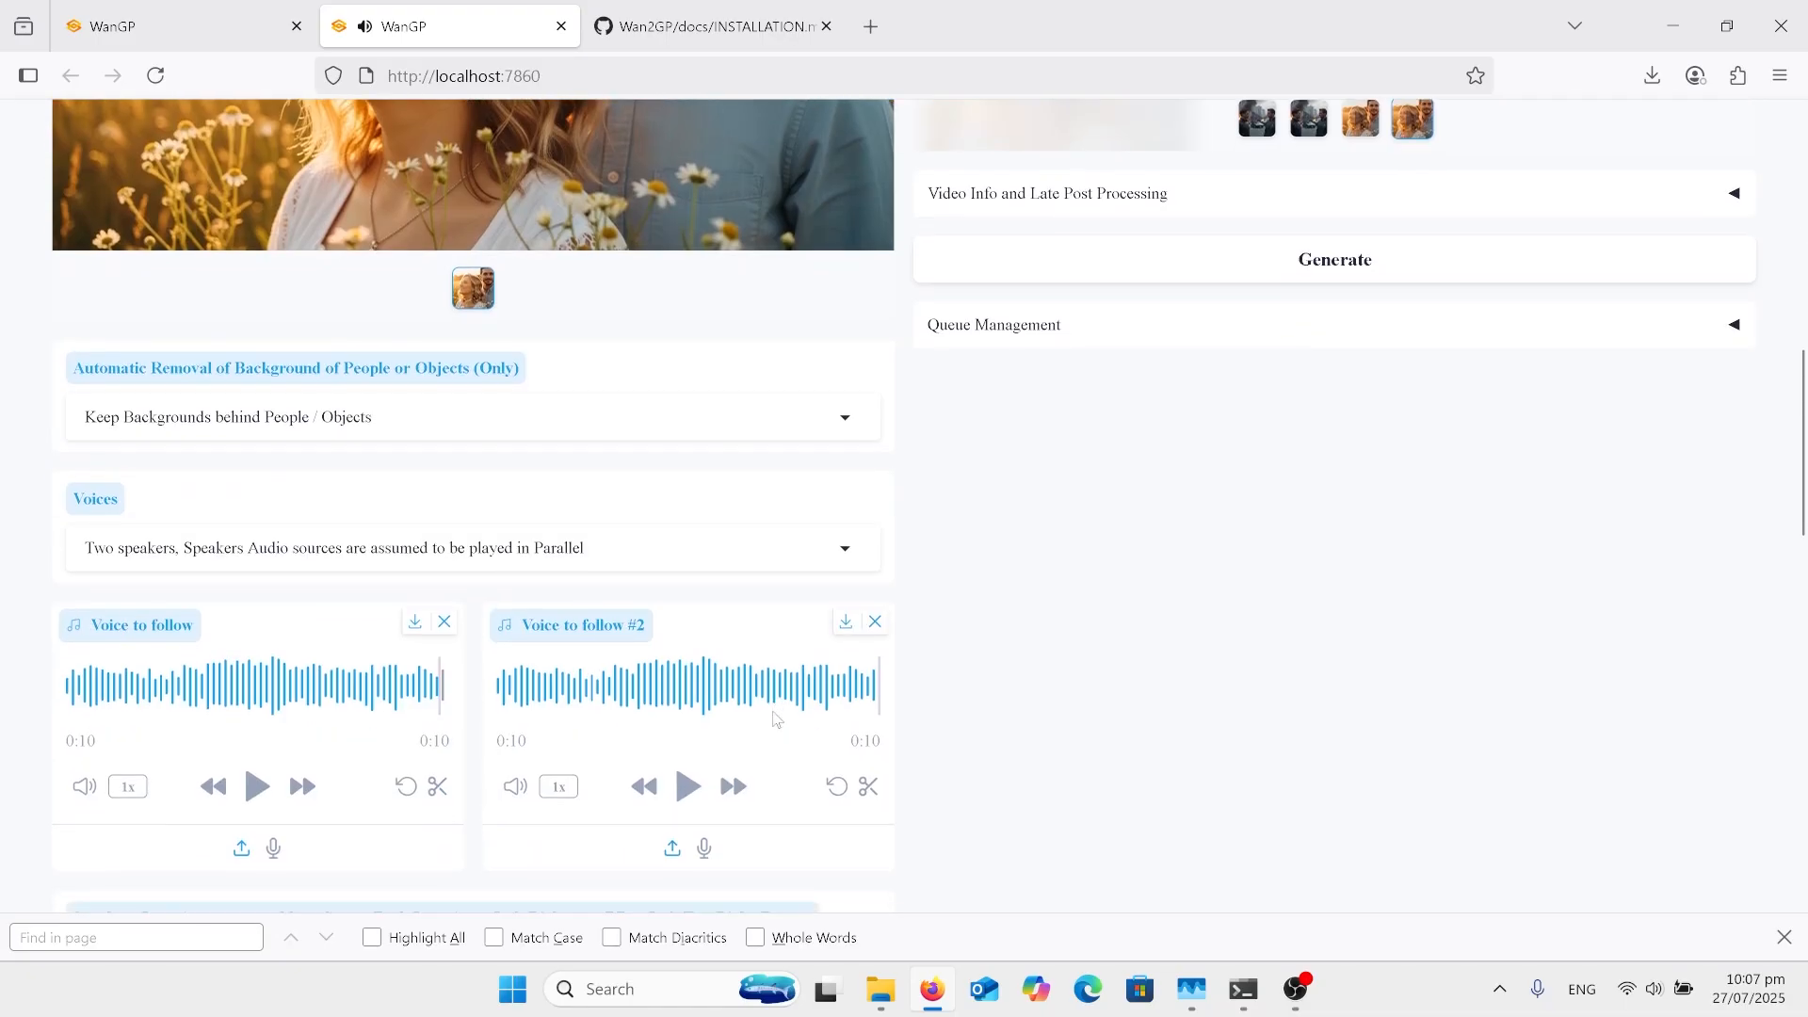
{"action": "scroll", "coordinate": [775, 713], "scroll_direction": "down", "scroll_amount": 6}
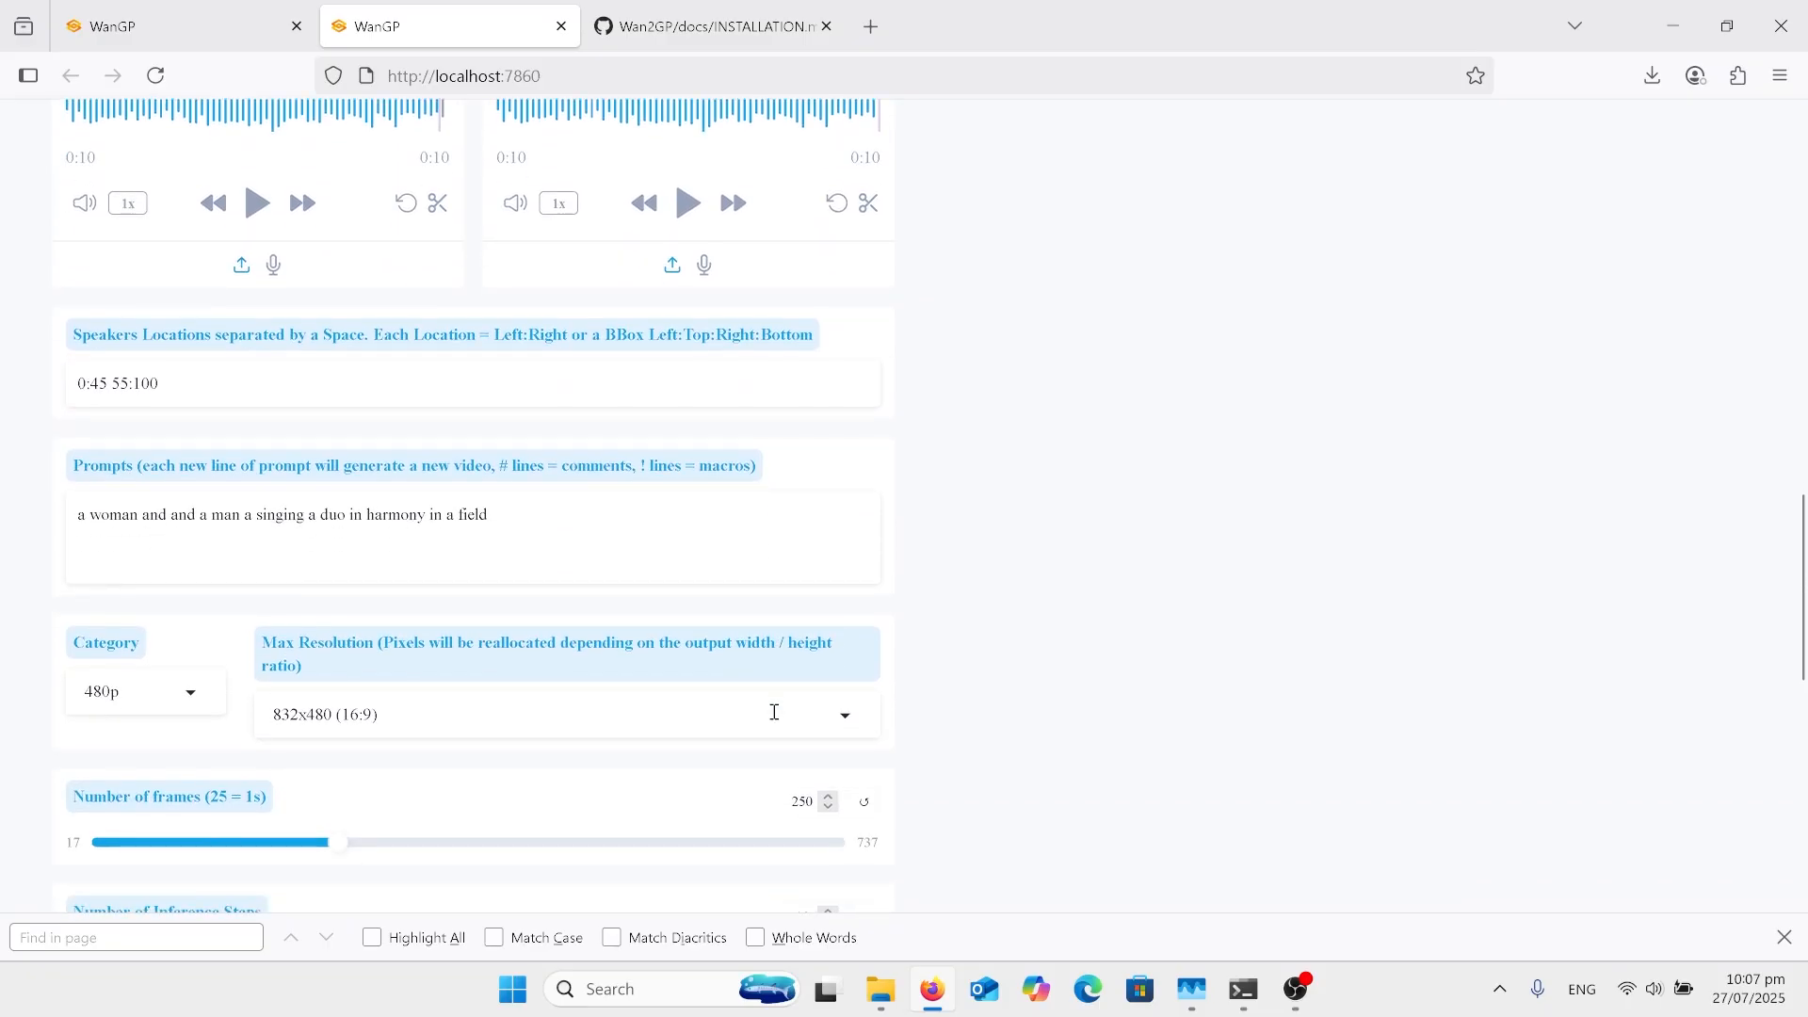
{"action": "scroll", "coordinate": [775, 721], "scroll_direction": "down", "scroll_amount": 2}
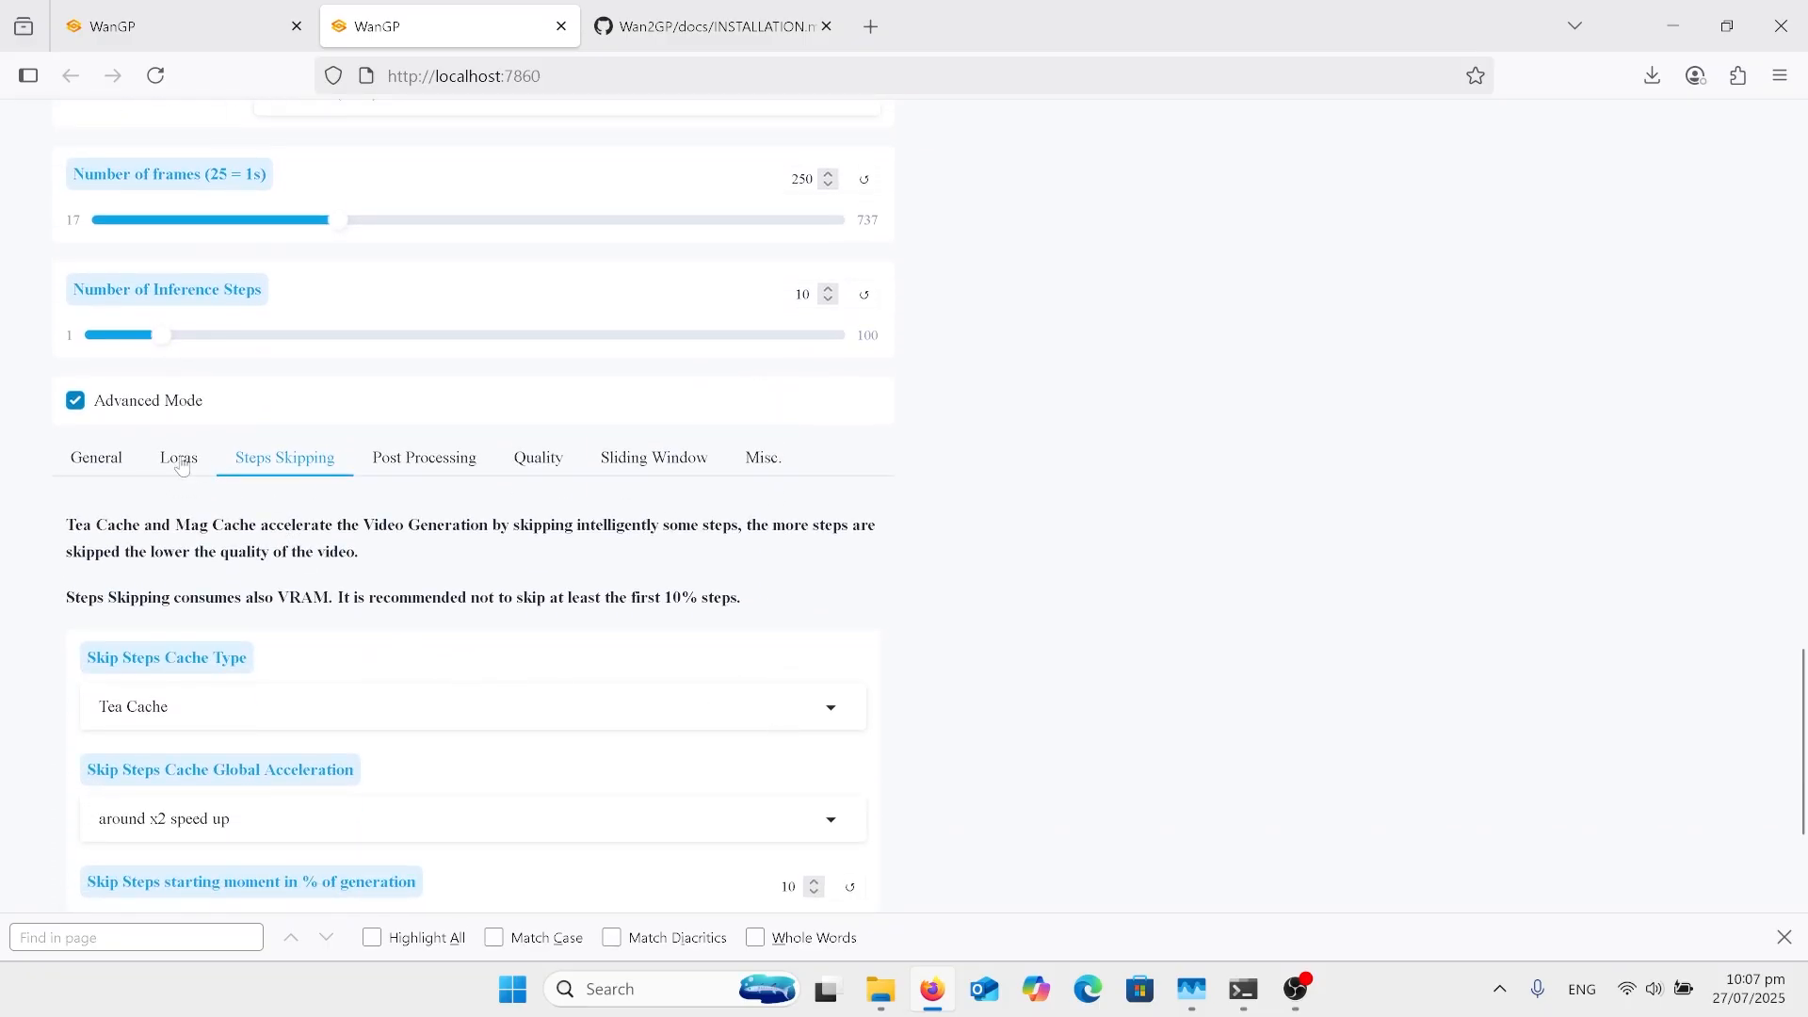
{"action": "left_click", "coordinate": [191, 468]}
{"action": "scroll", "coordinate": [419, 559], "scroll_direction": "down", "scroll_amount": 1}
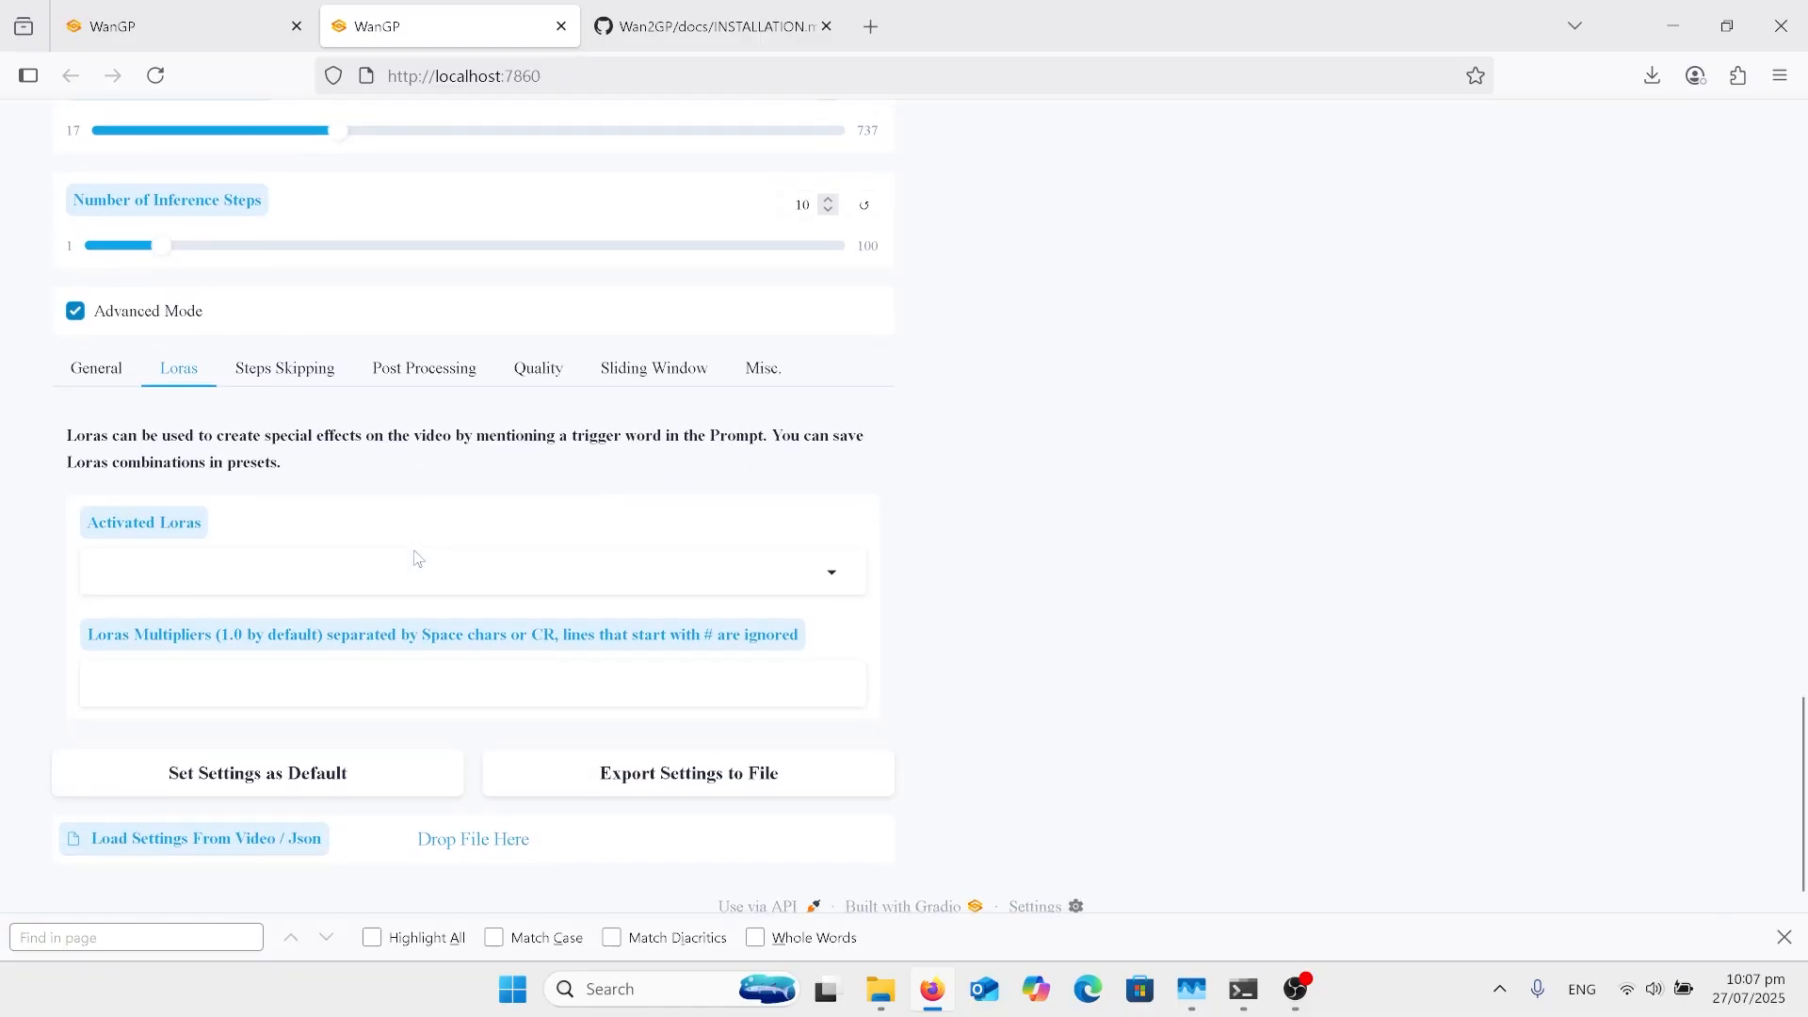
{"action": "left_click", "coordinate": [286, 385]}
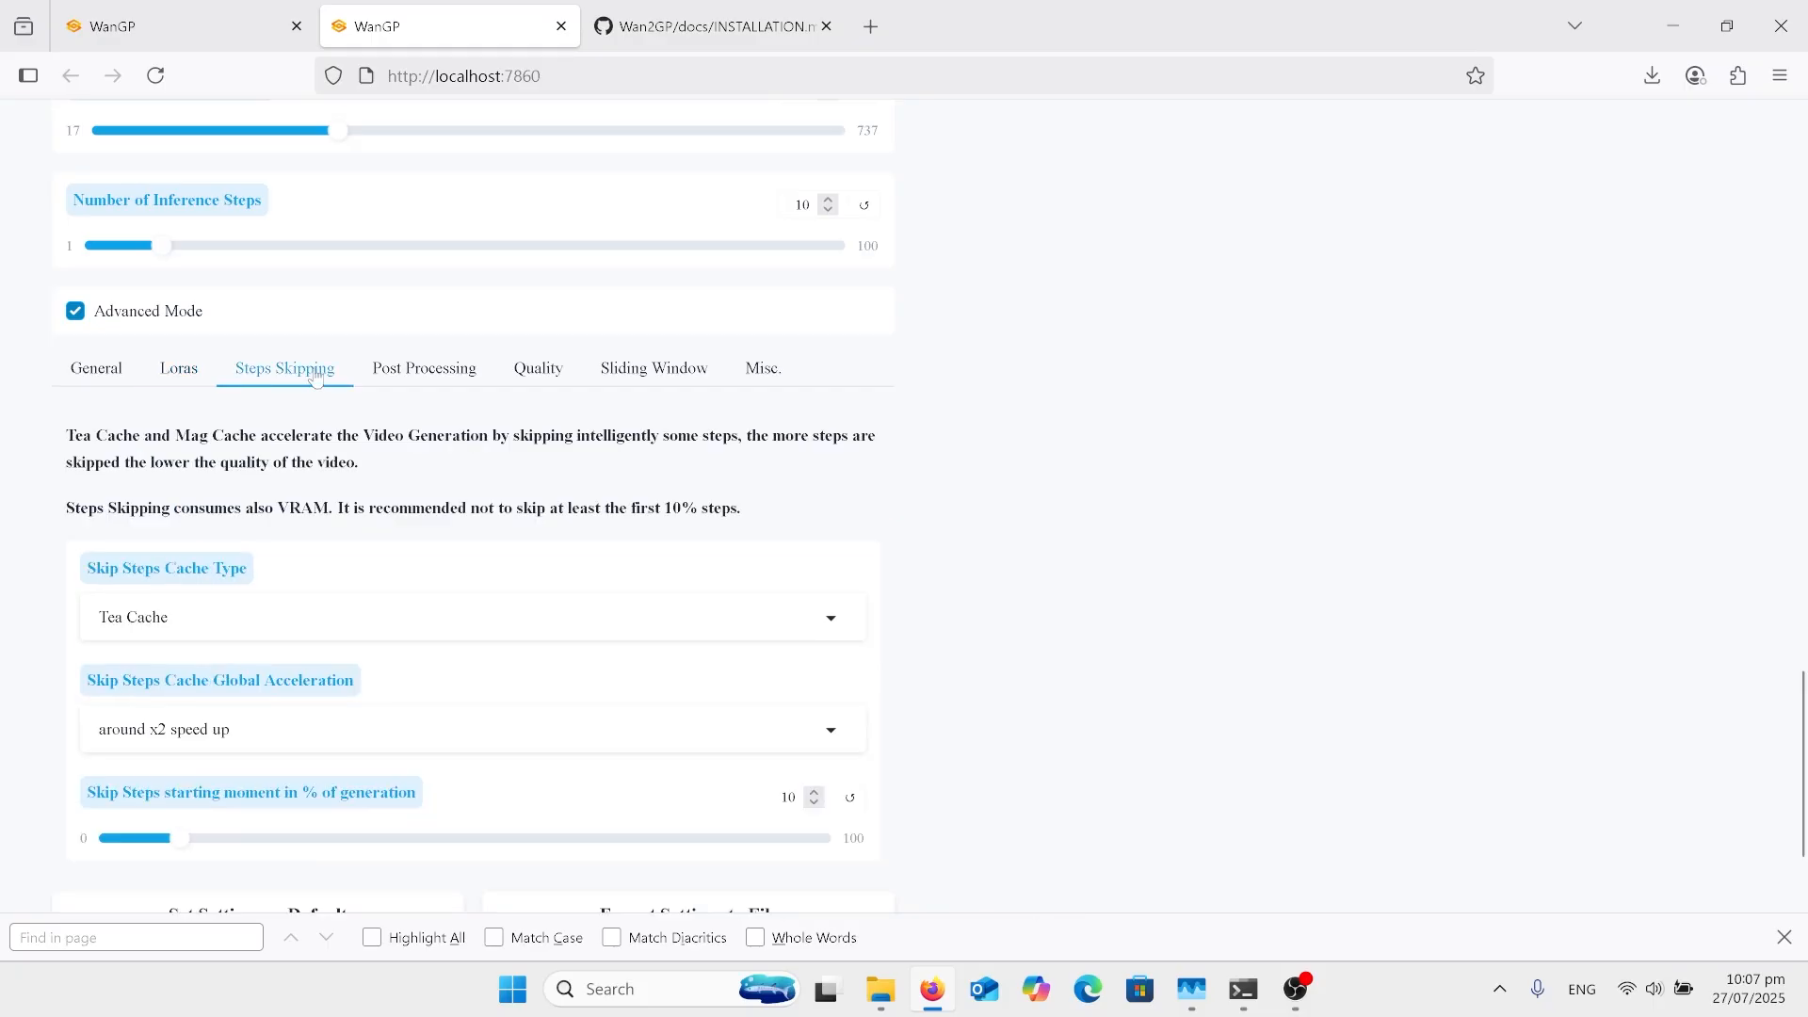
Step: Check the Temporal Upsampling choices under Post Processing, closing the list without a new selection, and examine the Quality settings
{"action": "left_click", "coordinate": [417, 389]}
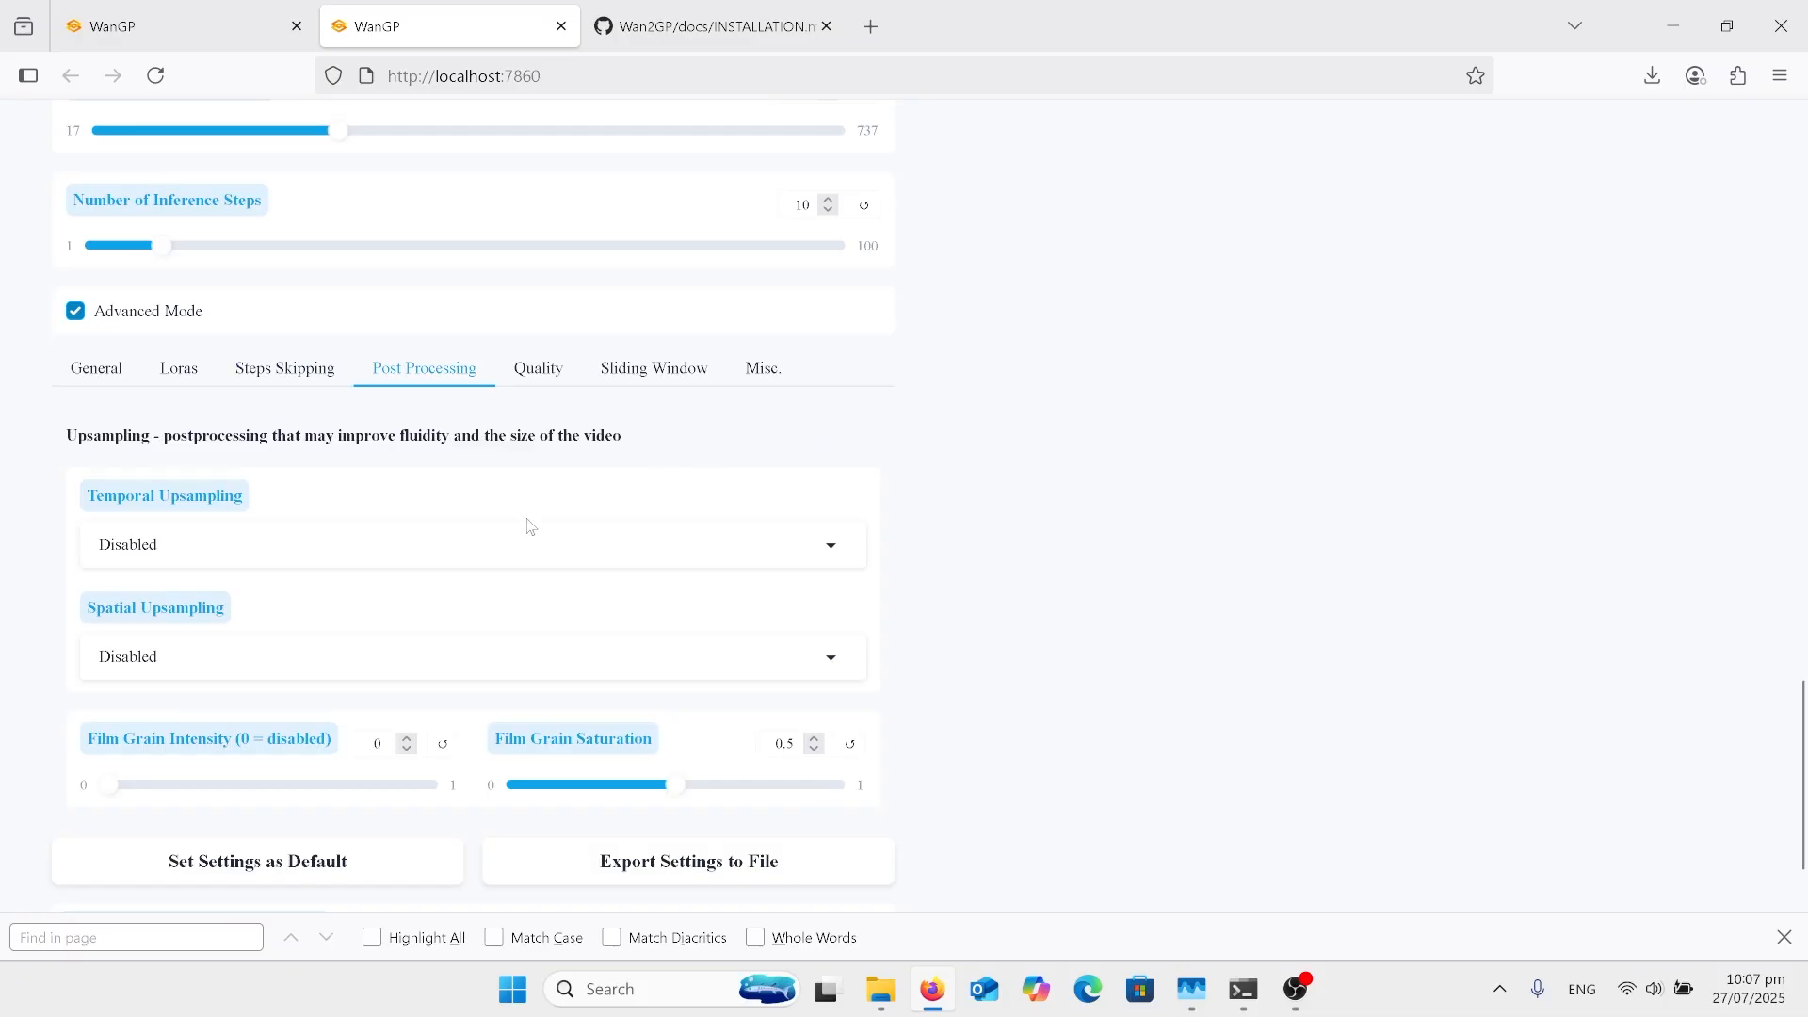
{"action": "left_click", "coordinate": [567, 548]}
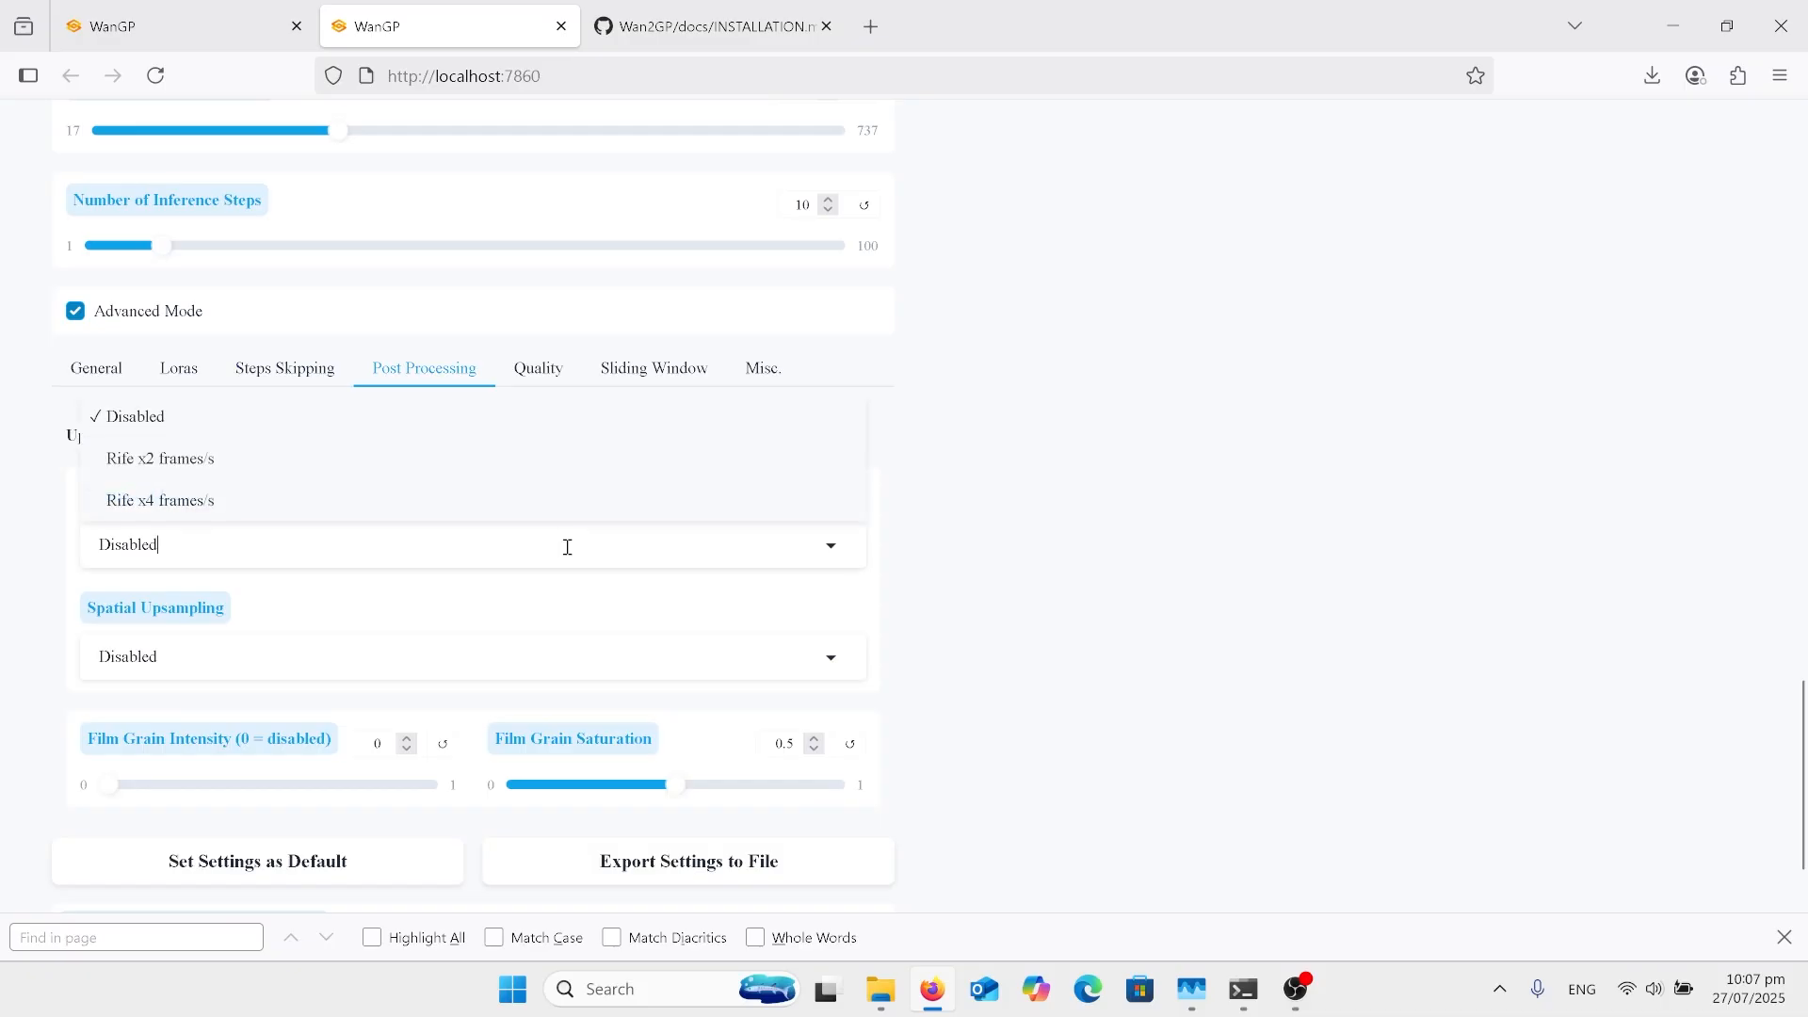
{"action": "scroll", "coordinate": [975, 599], "scroll_direction": "down", "scroll_amount": 1}
{"action": "left_click", "coordinate": [974, 599]}
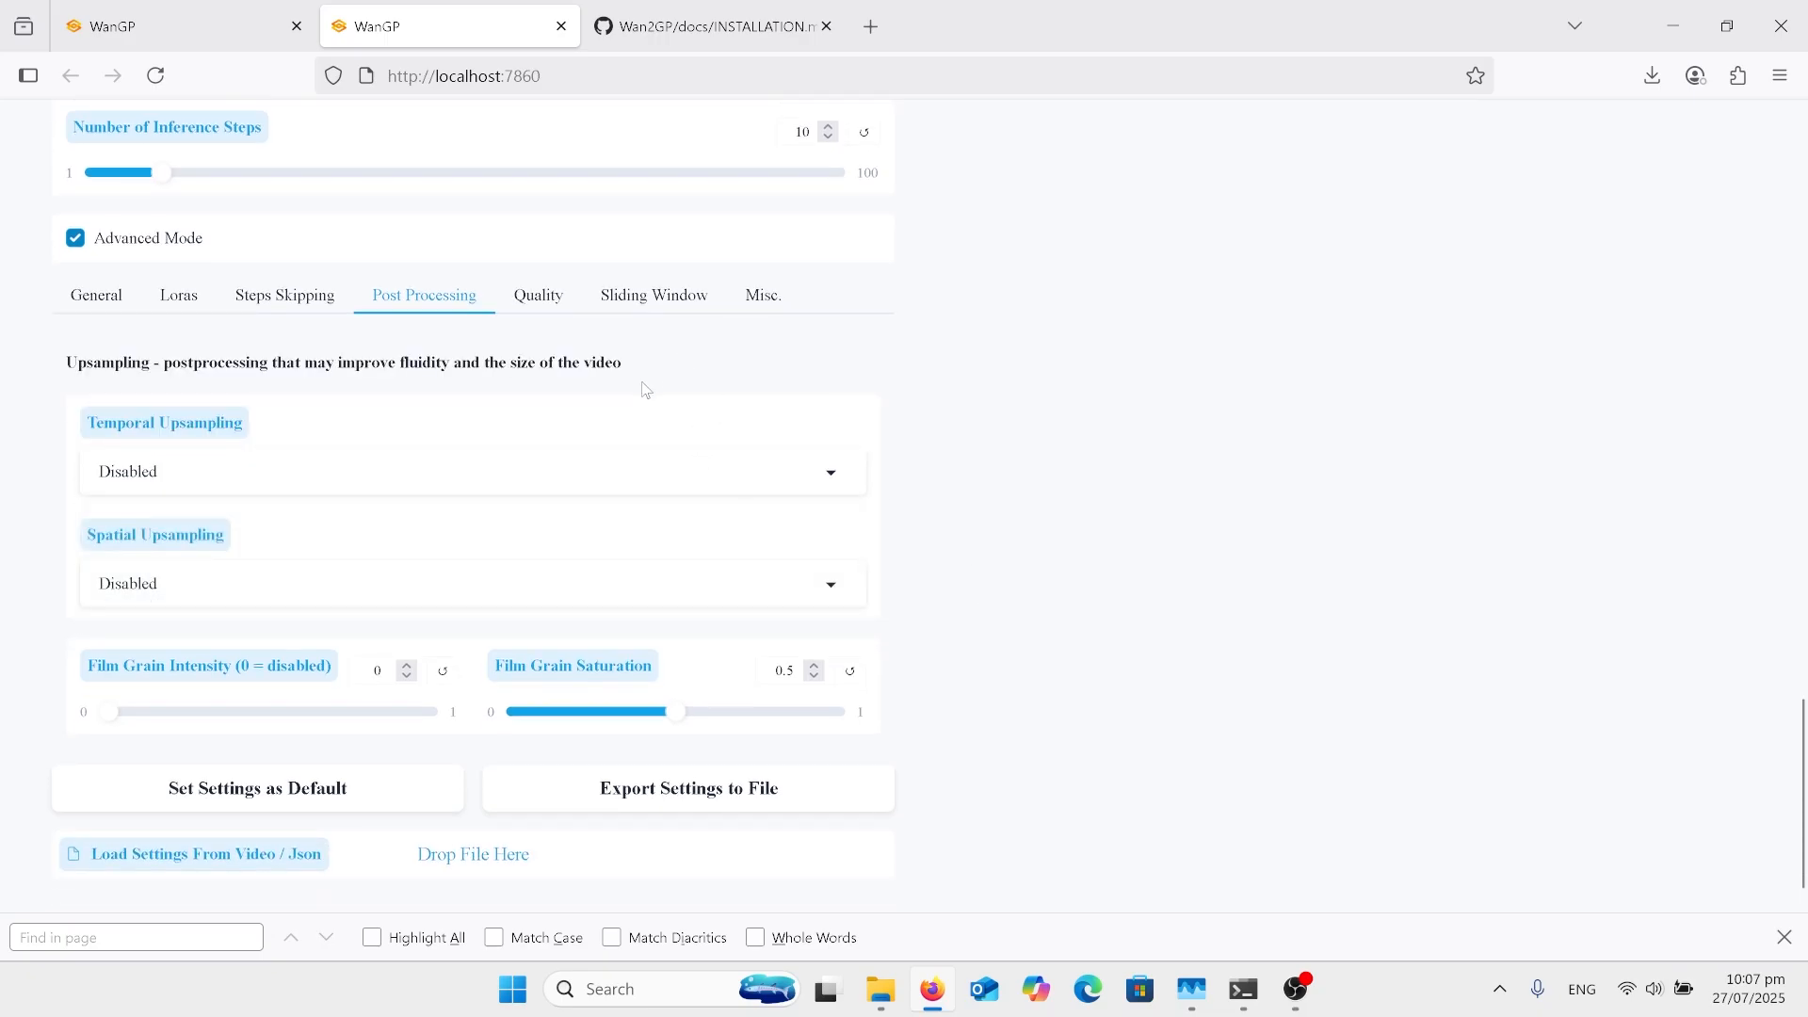
{"action": "left_click", "coordinate": [546, 303]}
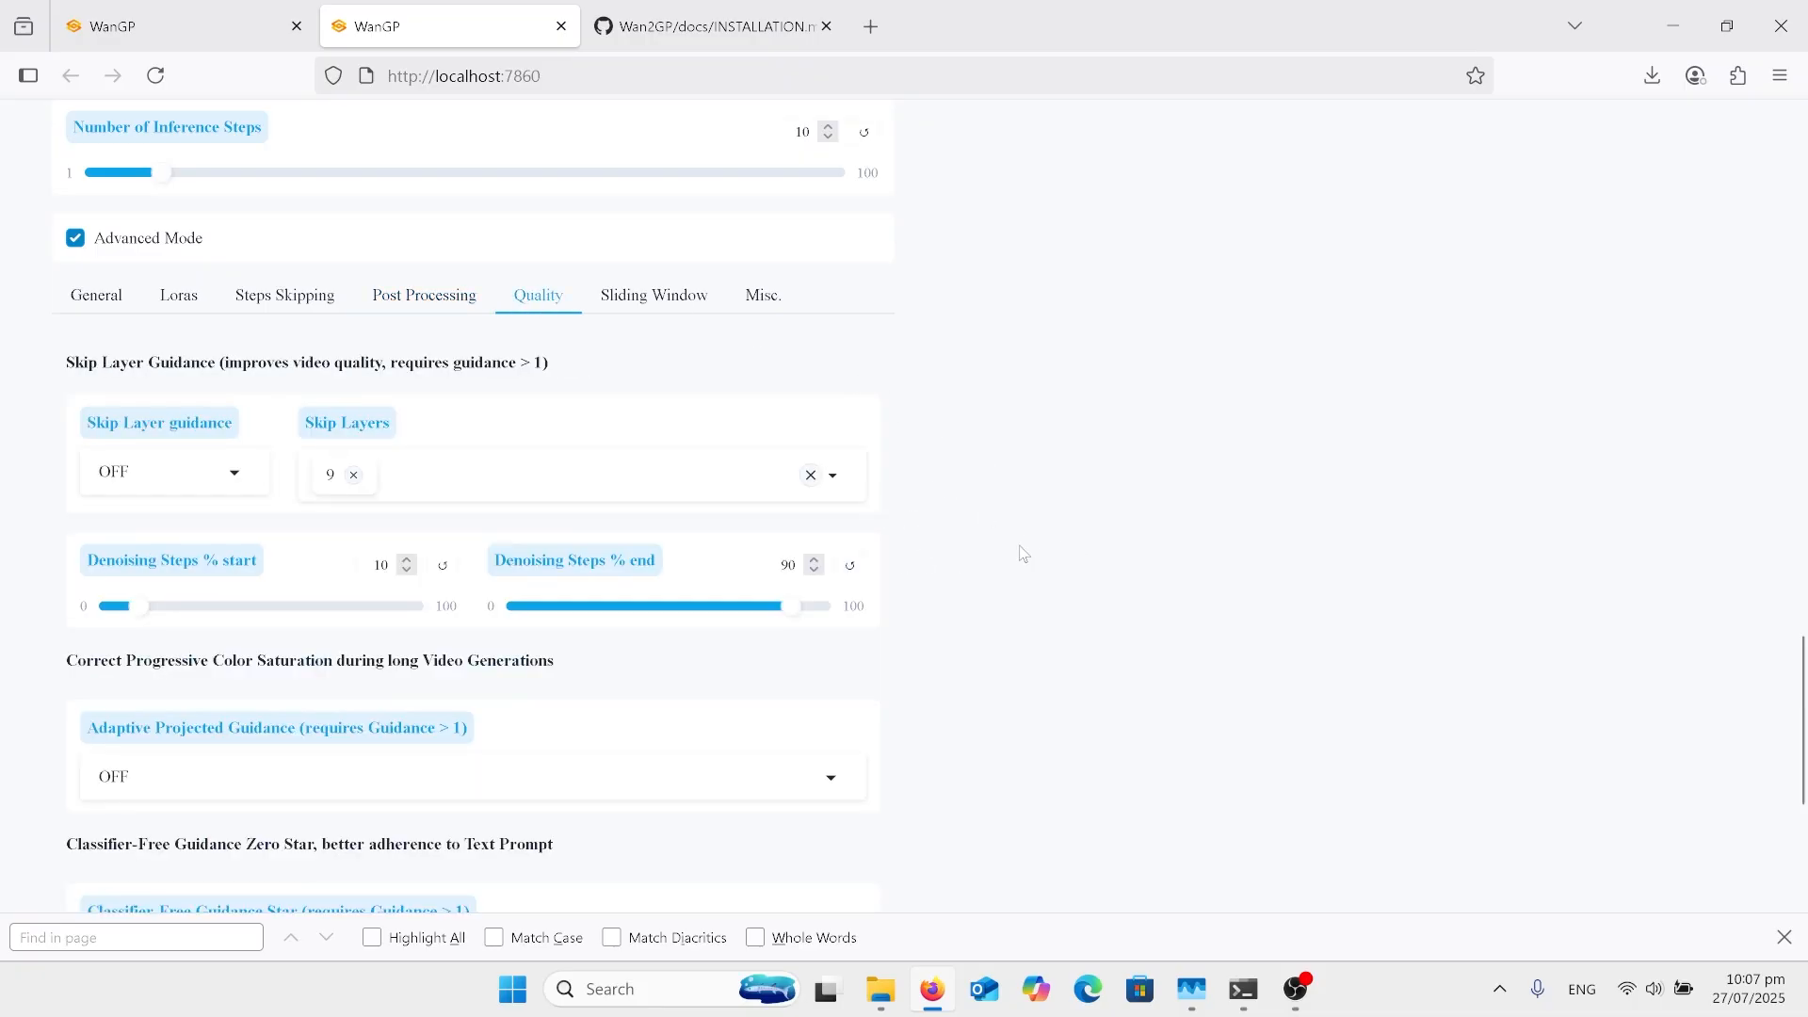
{"action": "scroll", "coordinate": [1023, 554], "scroll_direction": "down", "scroll_amount": 1}
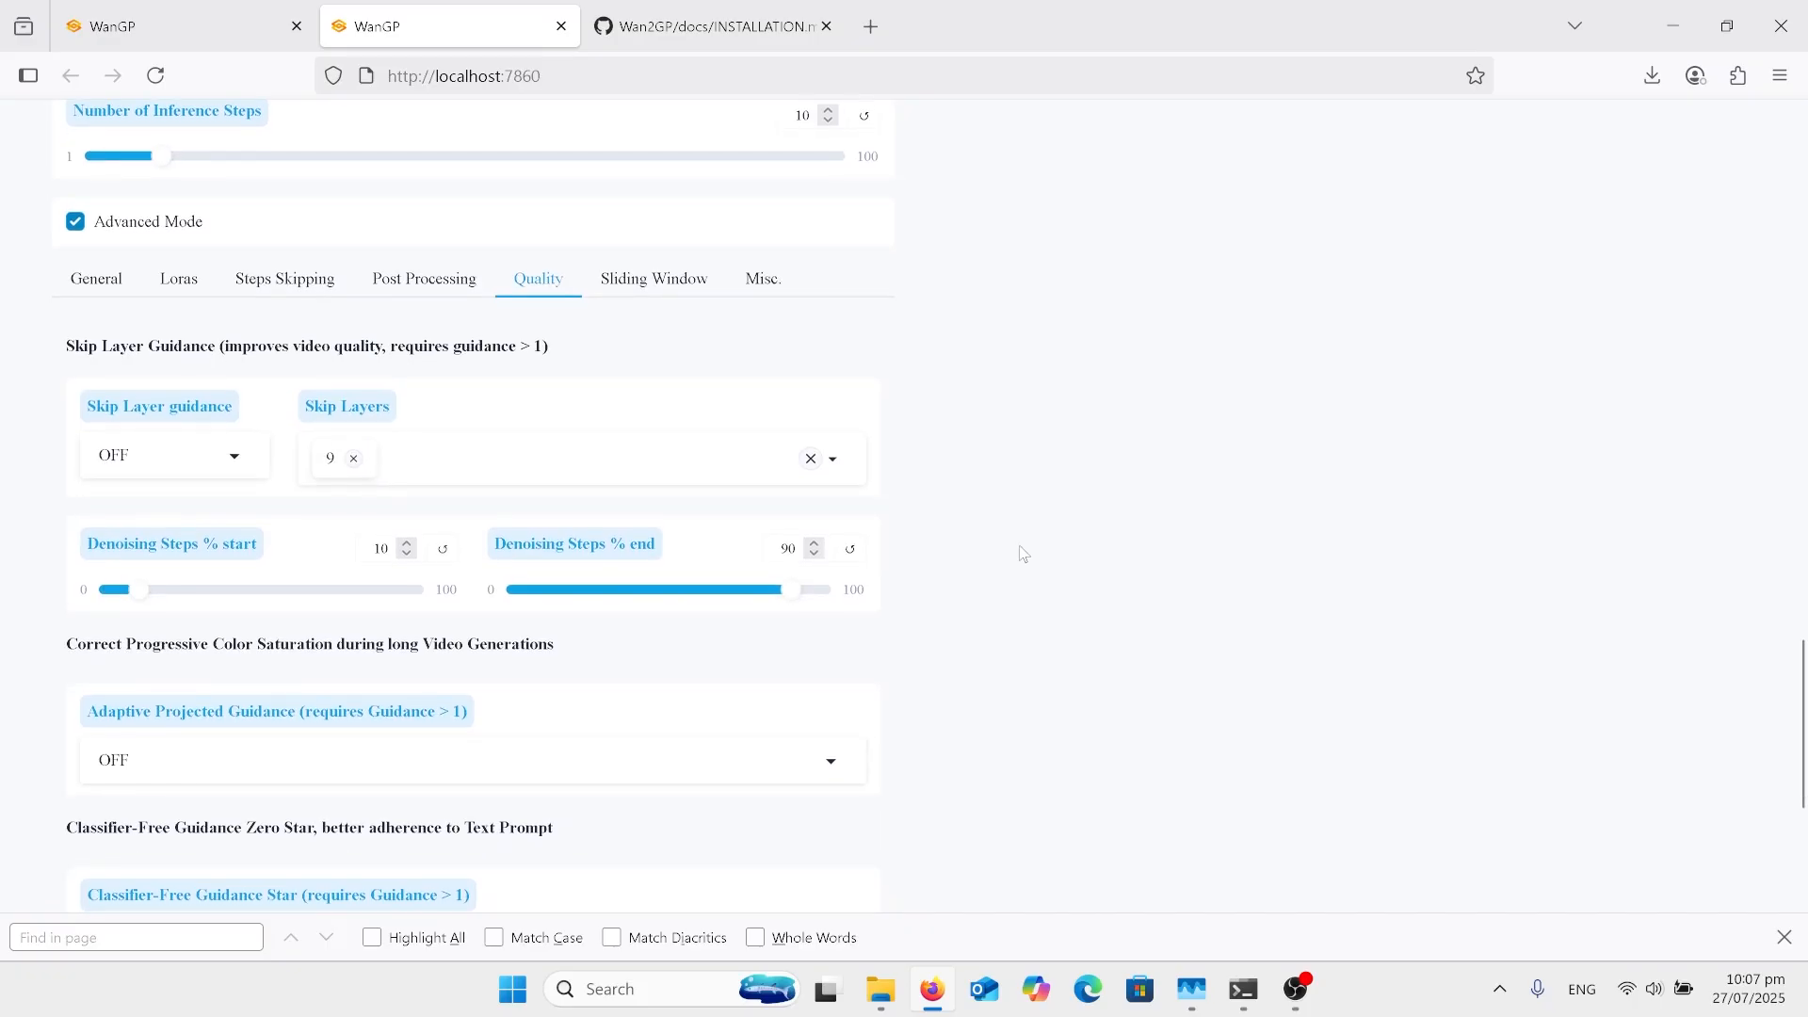
Step: Open the Sliding Window settings and compare the window size, overlap, noise and discarded frames options with the number of frames
{"action": "left_click", "coordinate": [647, 290]}
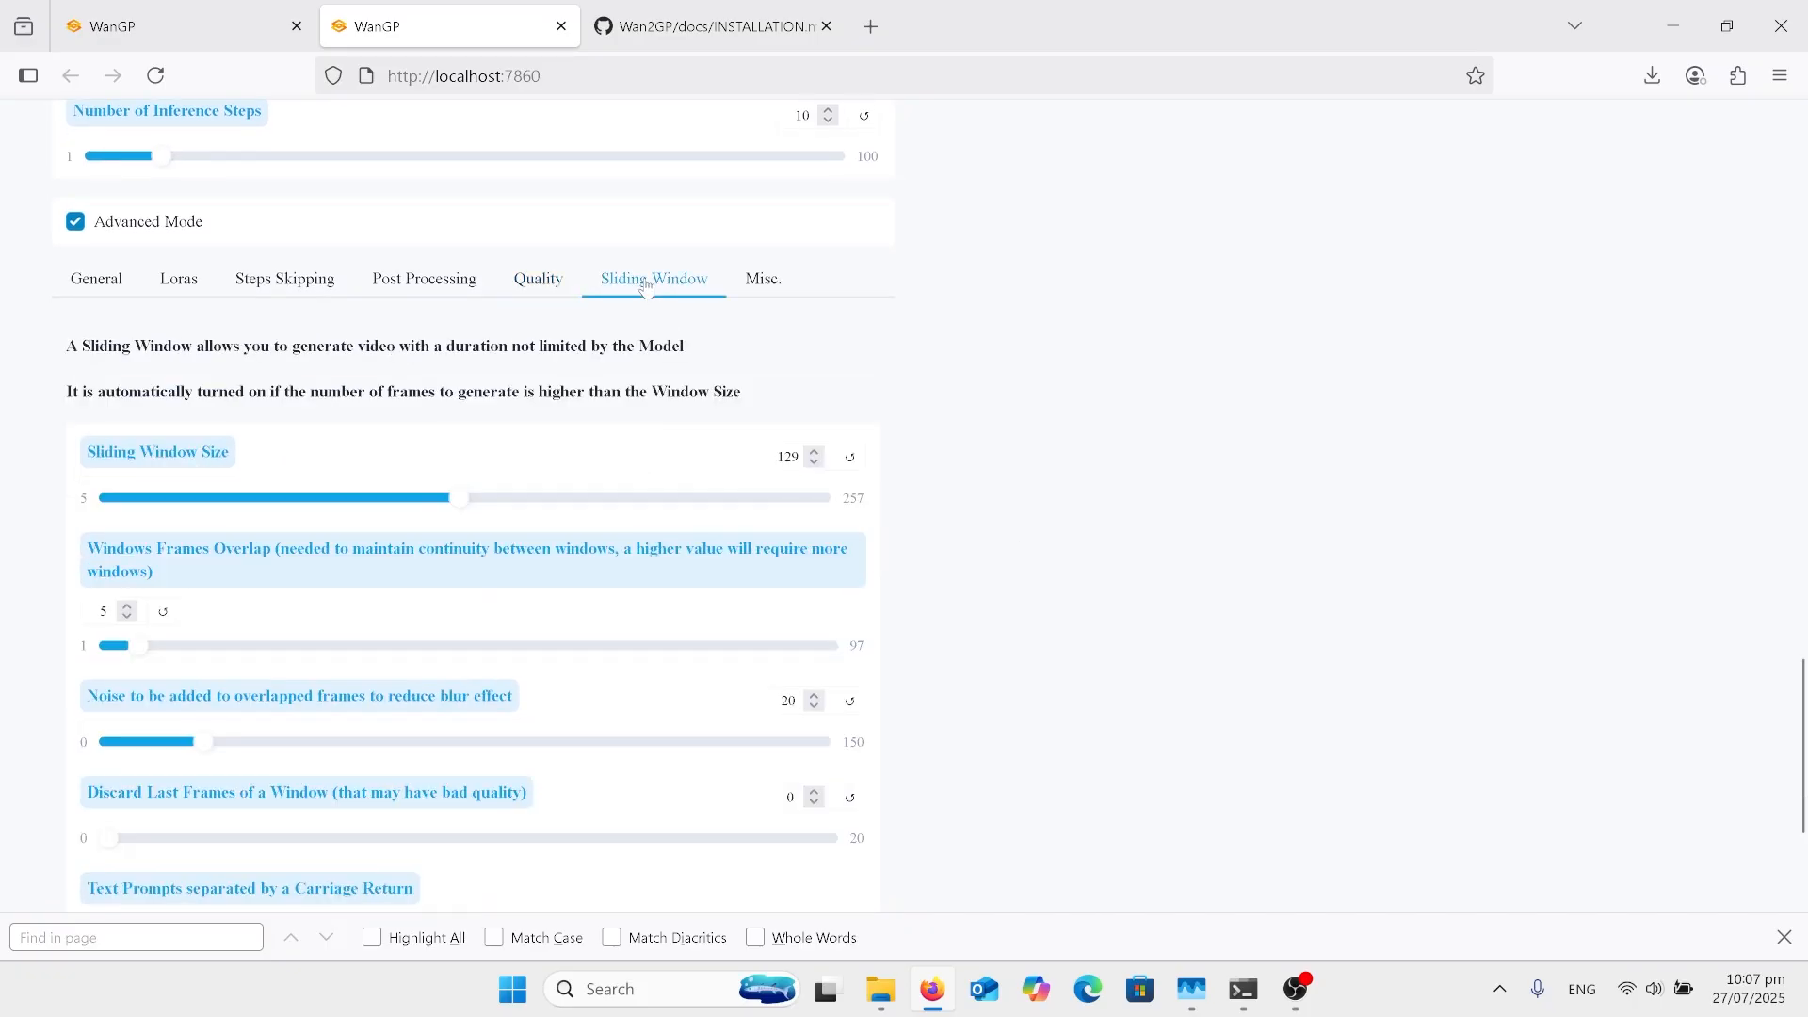
{"action": "scroll", "coordinate": [1000, 488], "scroll_direction": "up", "scroll_amount": 1}
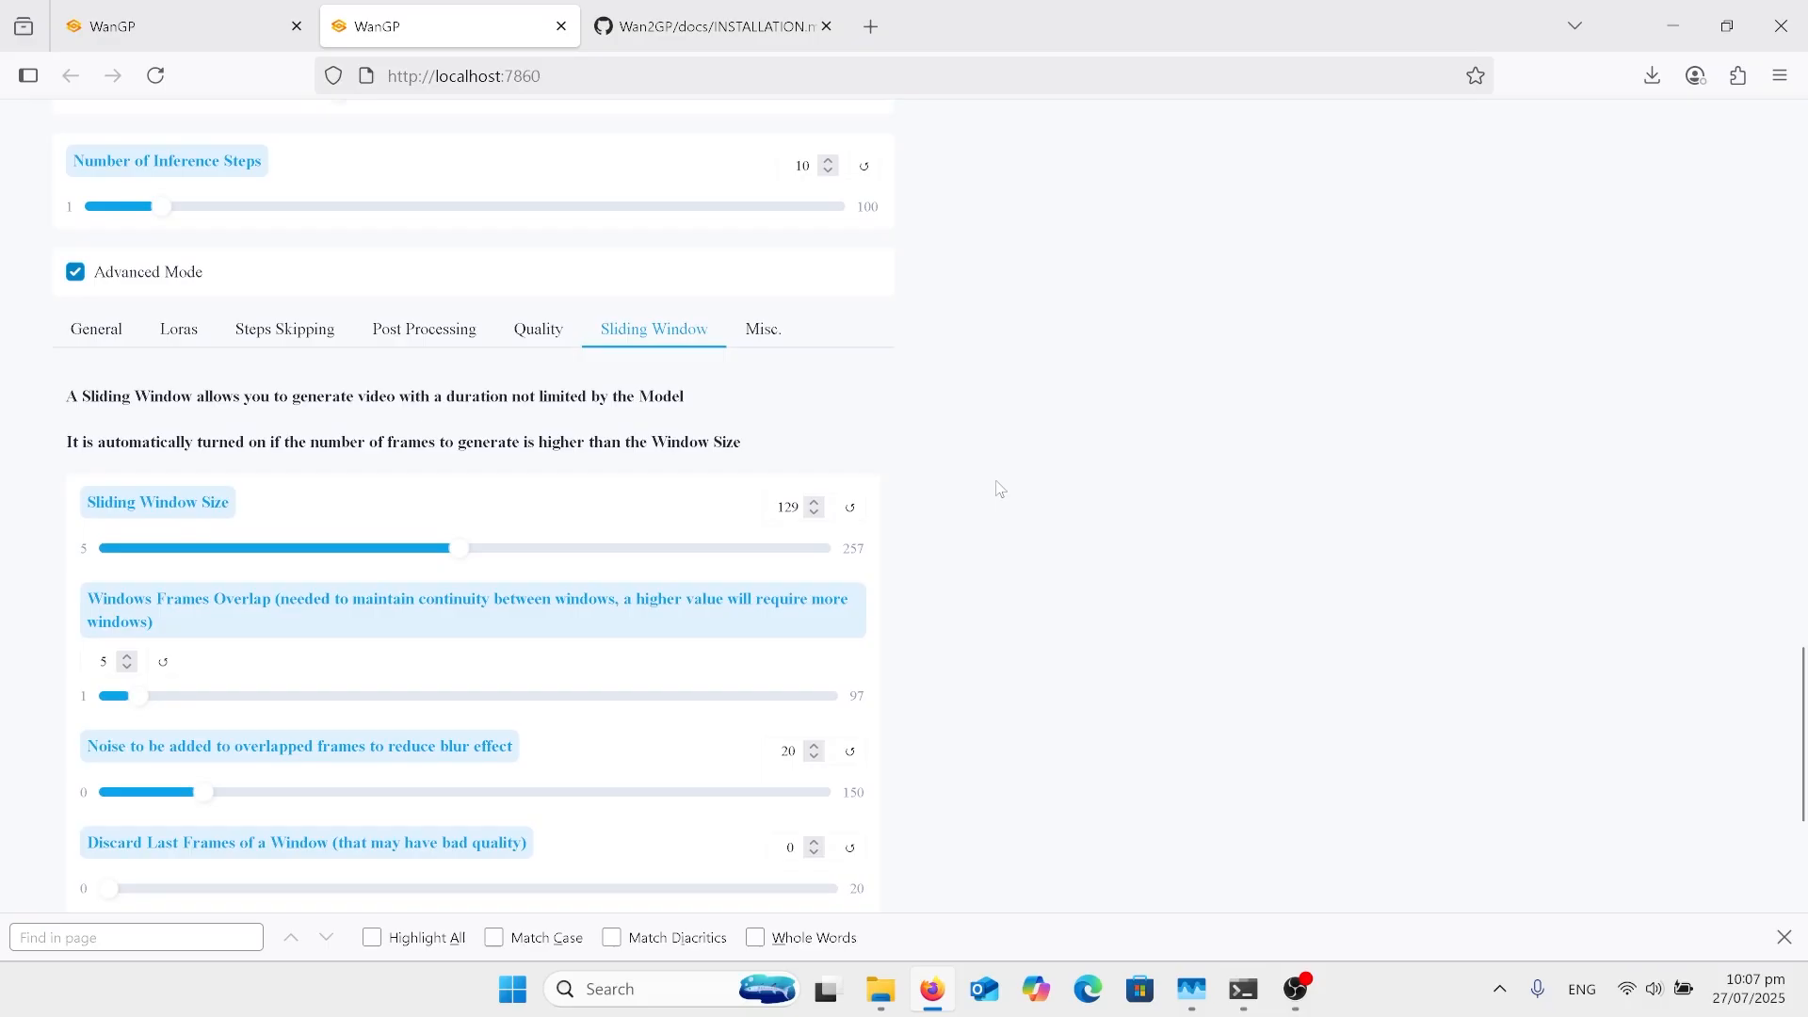
{"action": "scroll", "coordinate": [999, 488], "scroll_direction": "up", "scroll_amount": 6}
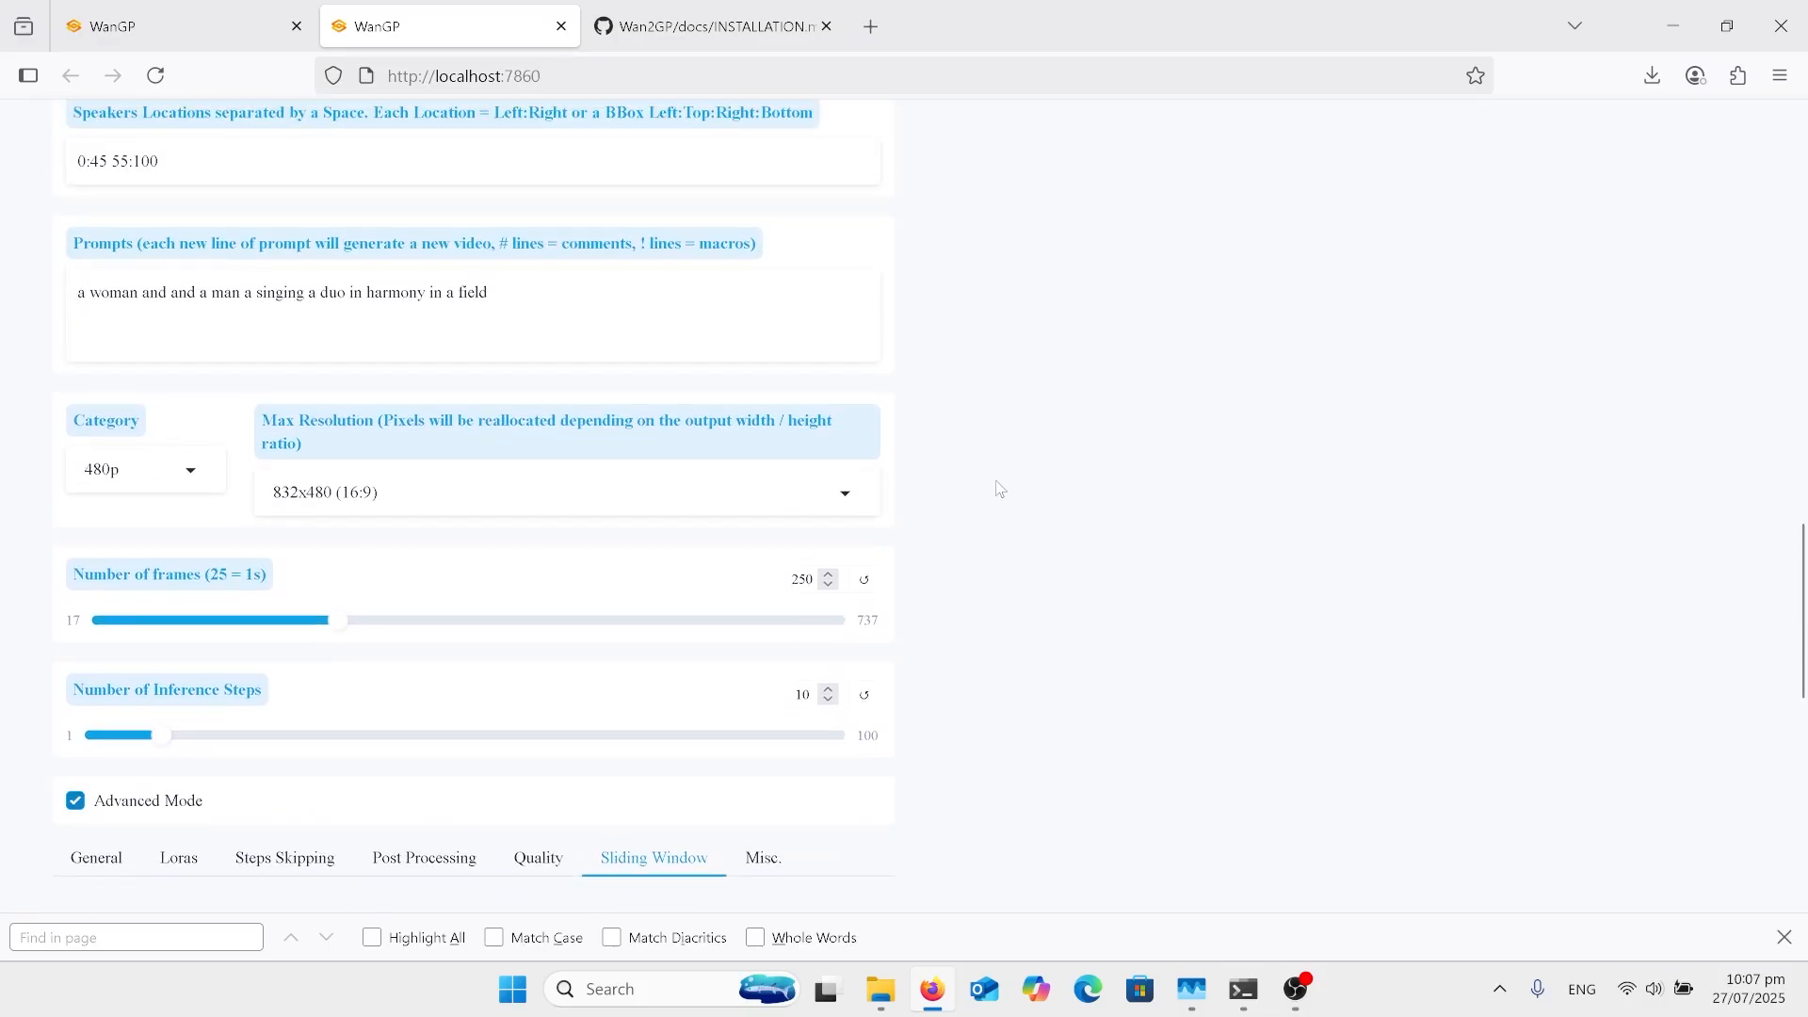
{"action": "scroll", "coordinate": [1000, 489], "scroll_direction": "down", "scroll_amount": 3}
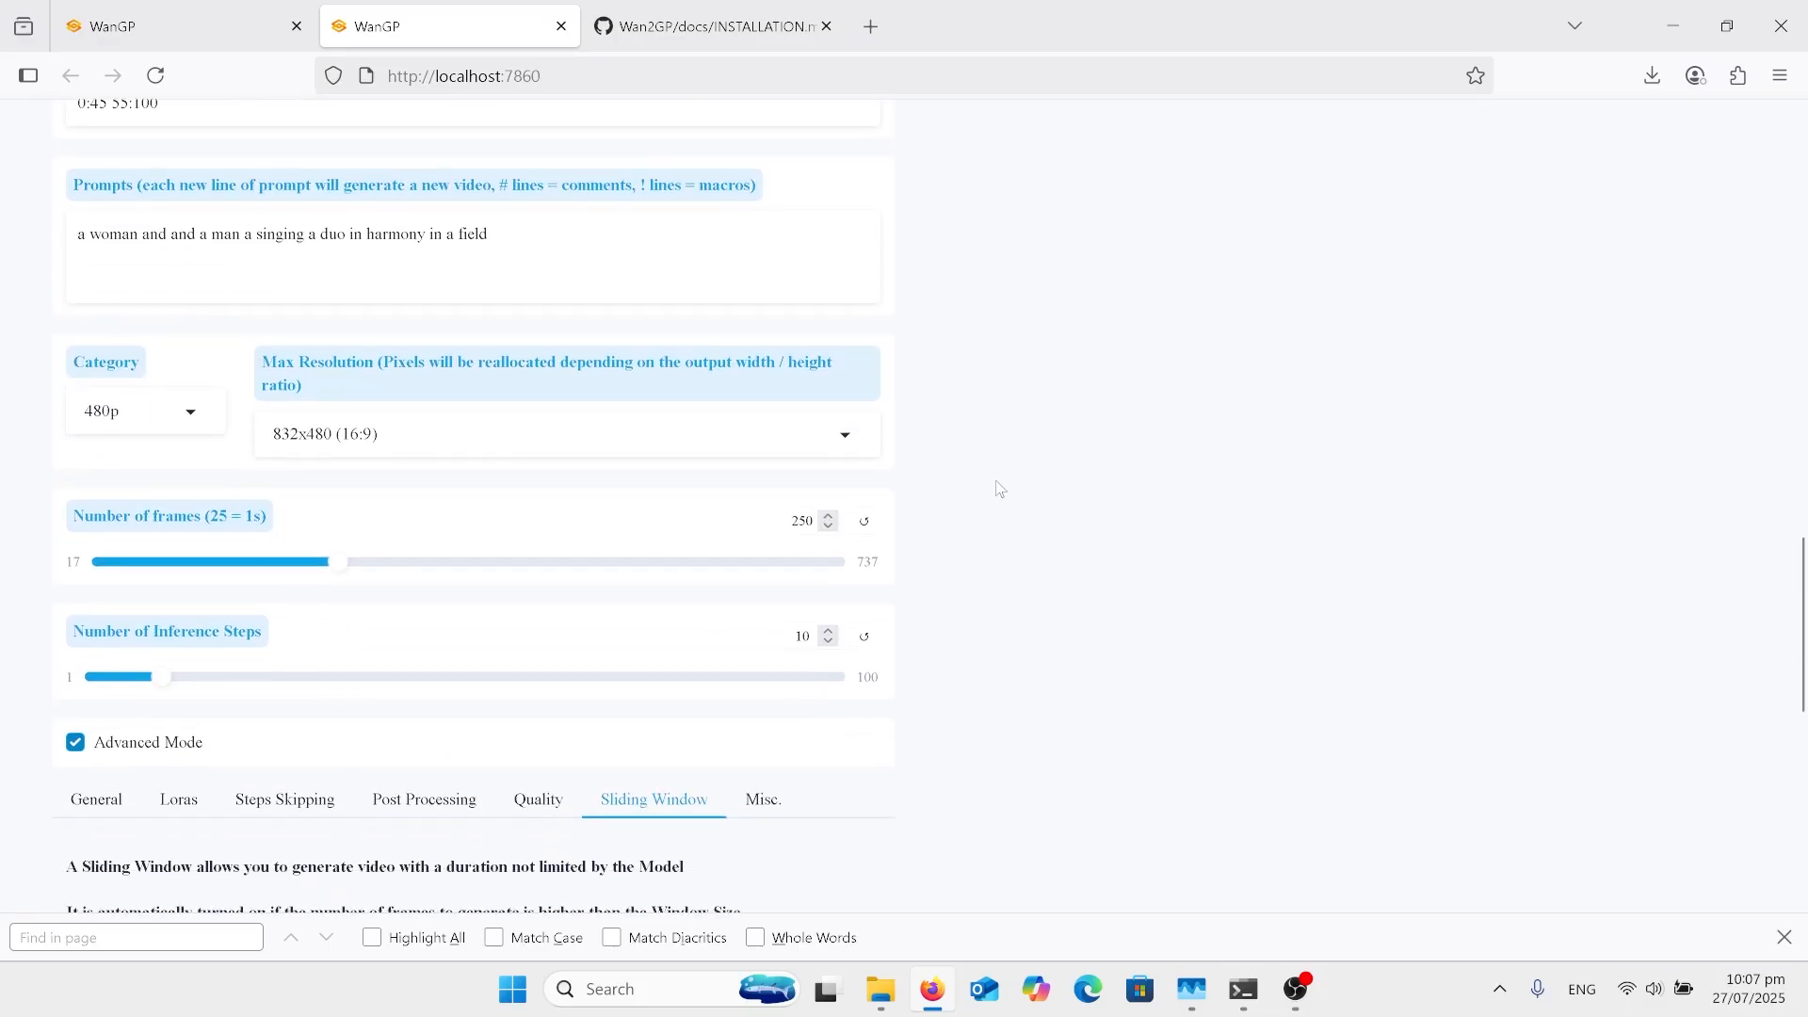
{"action": "scroll", "coordinate": [1000, 489], "scroll_direction": "down", "scroll_amount": 2}
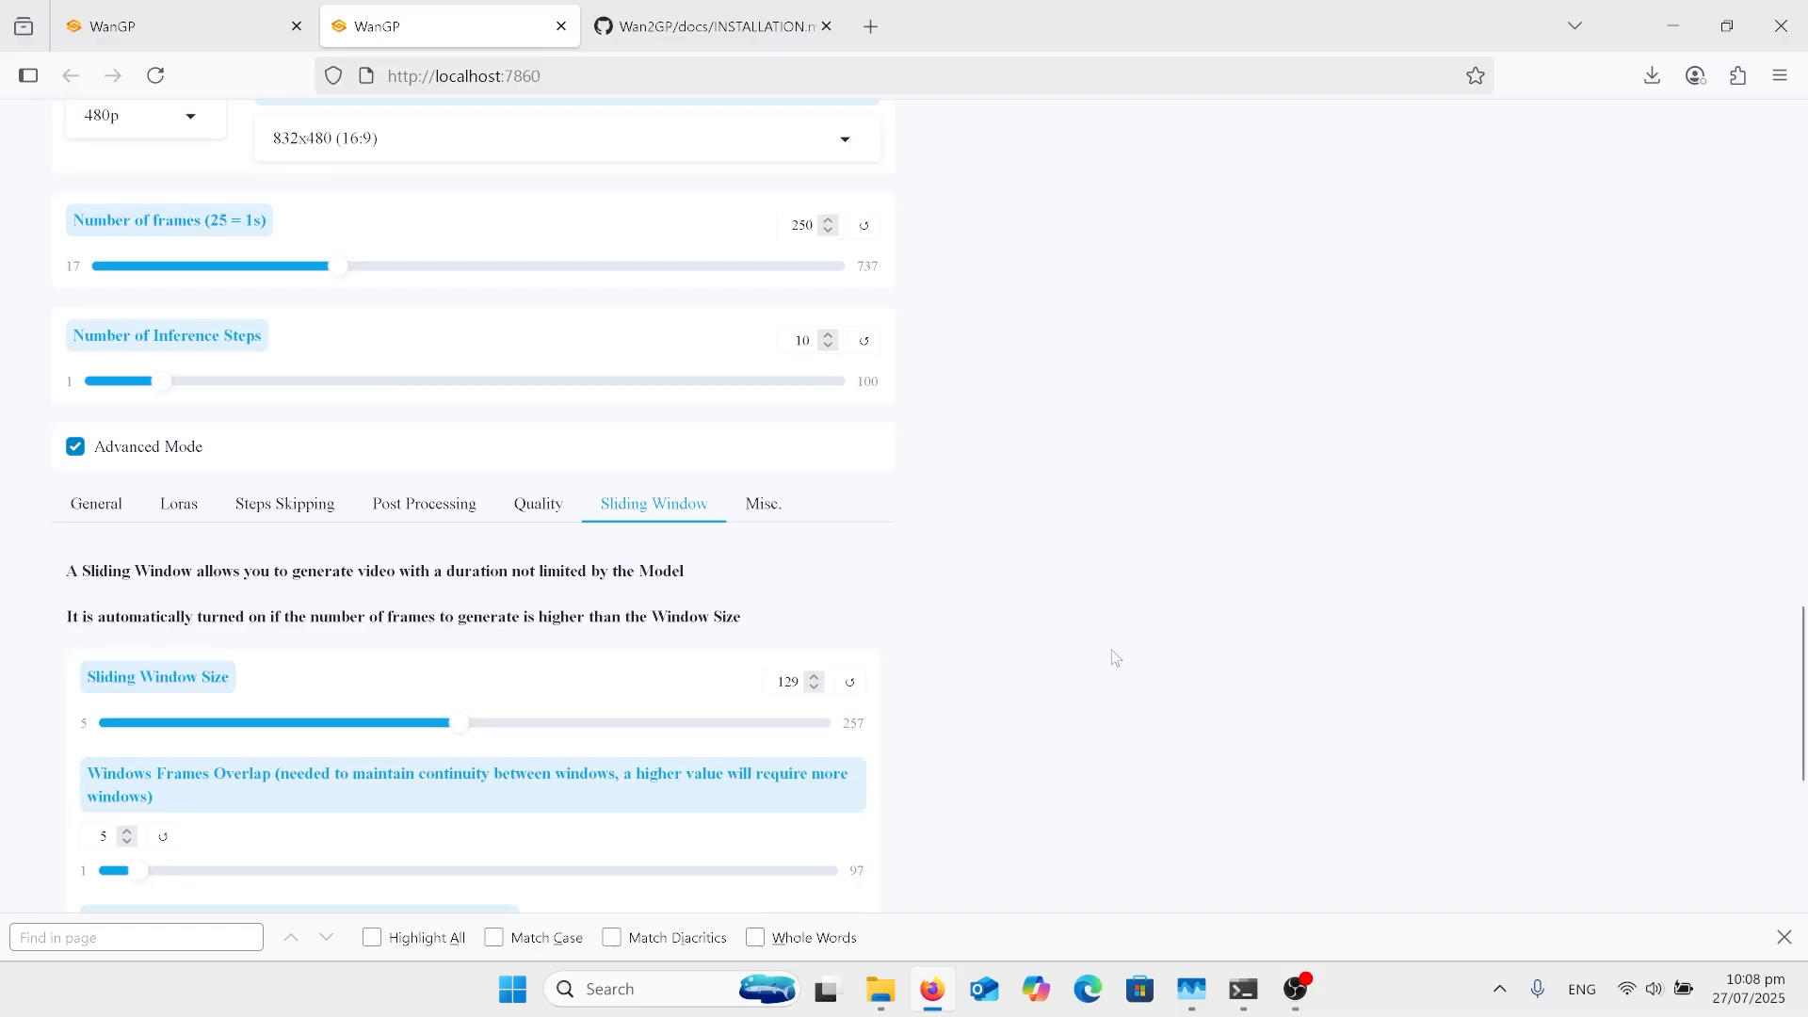
{"action": "scroll", "coordinate": [1114, 657], "scroll_direction": "down", "scroll_amount": 2}
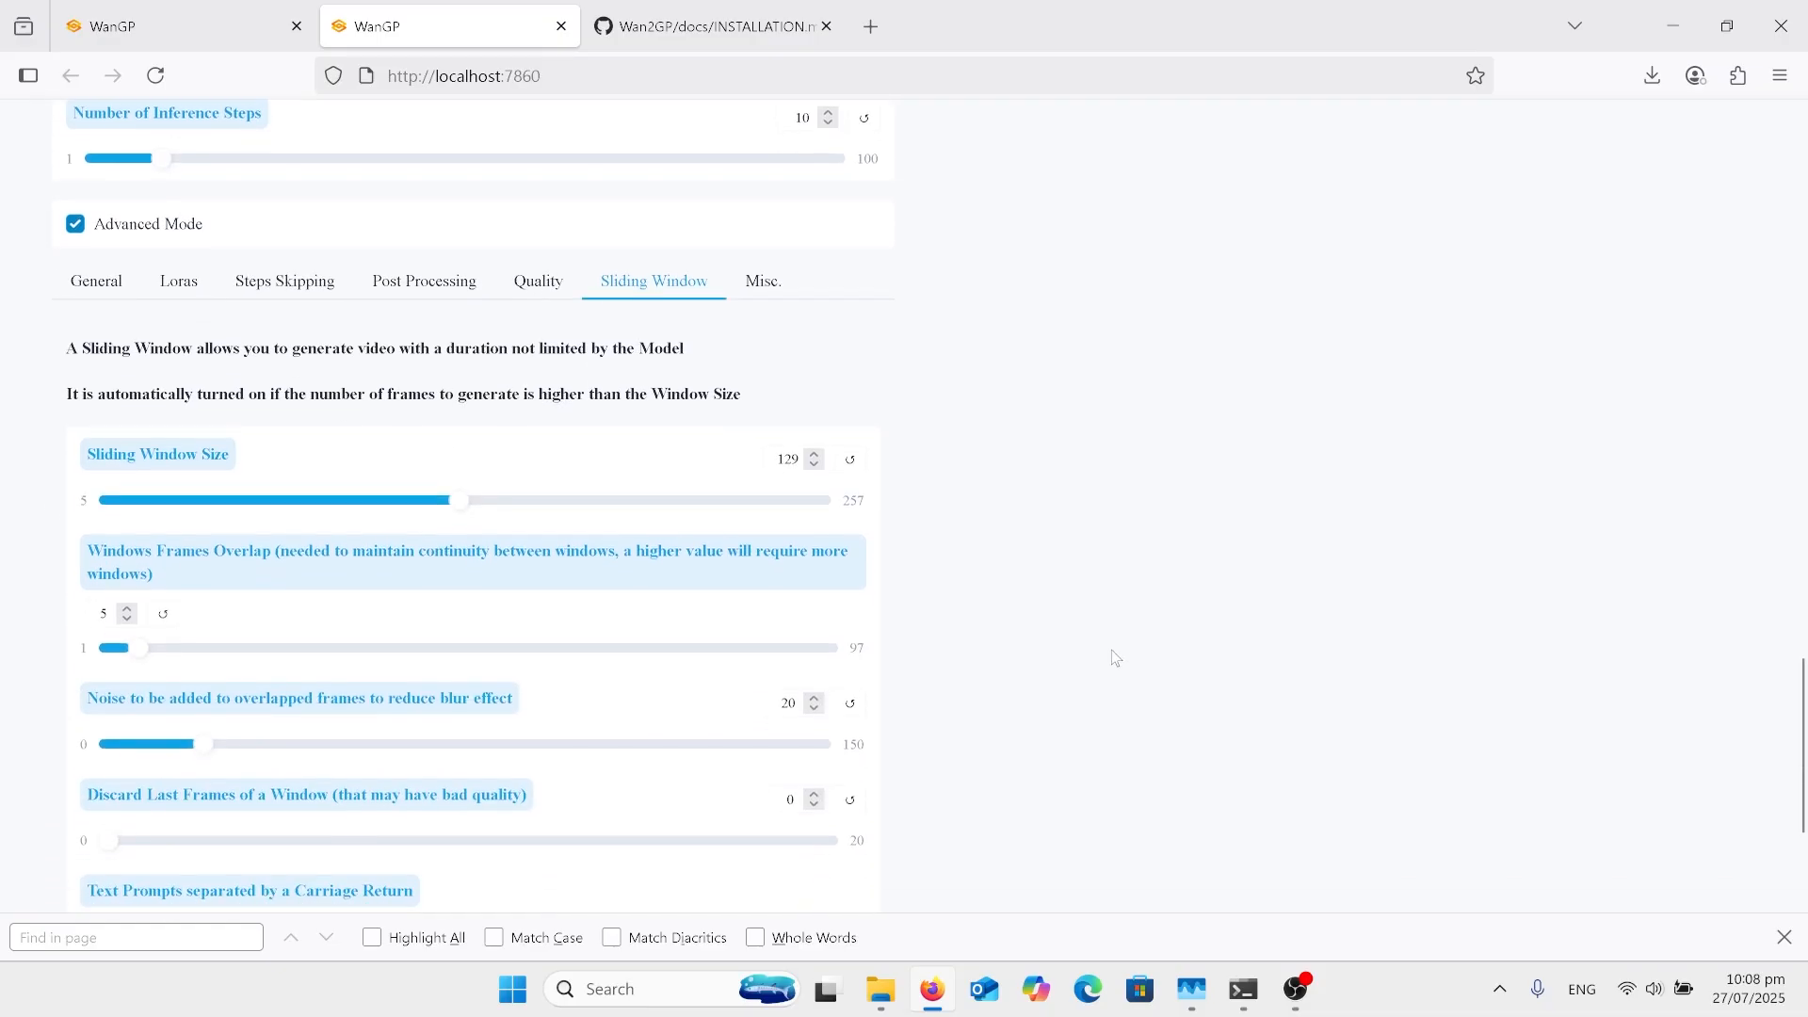
{"action": "scroll", "coordinate": [1115, 657], "scroll_direction": "down", "scroll_amount": 3}
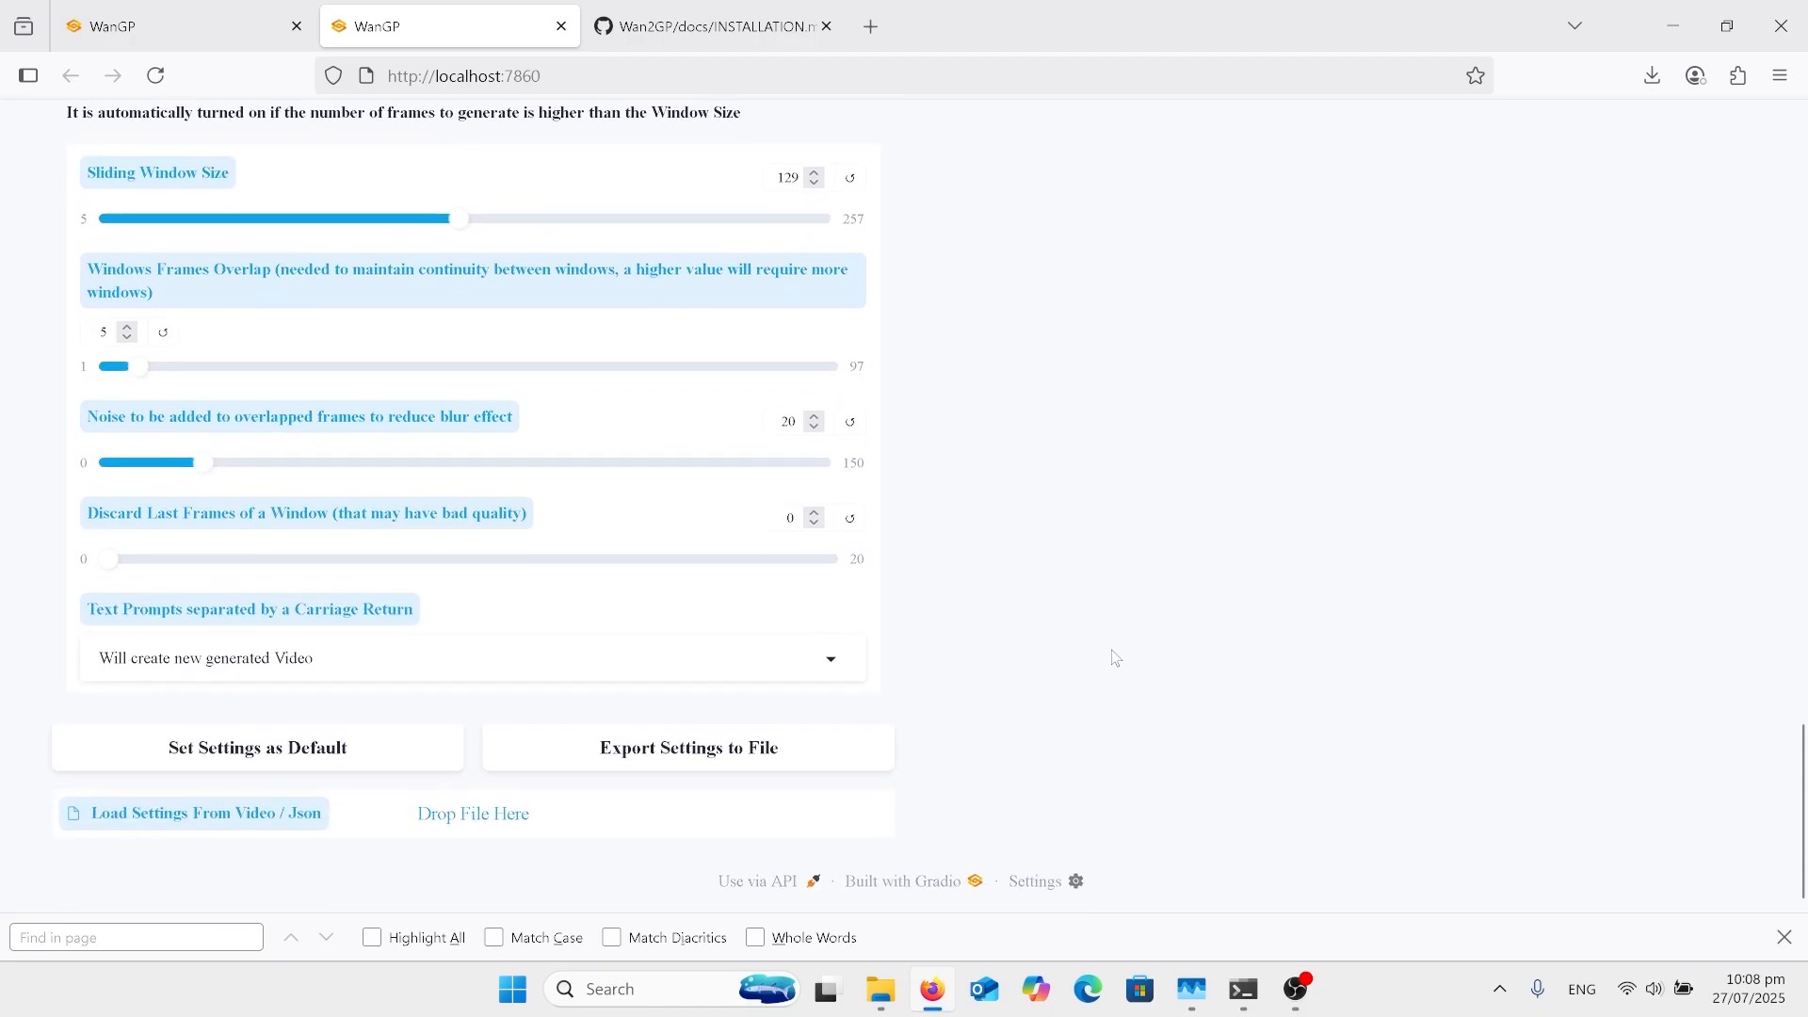
Step: Recheck the resolution, frame count, voices, reference image and generated video, ending back at the Advanced Mode section
{"action": "scroll", "coordinate": [1115, 657], "scroll_direction": "up", "scroll_amount": 6}
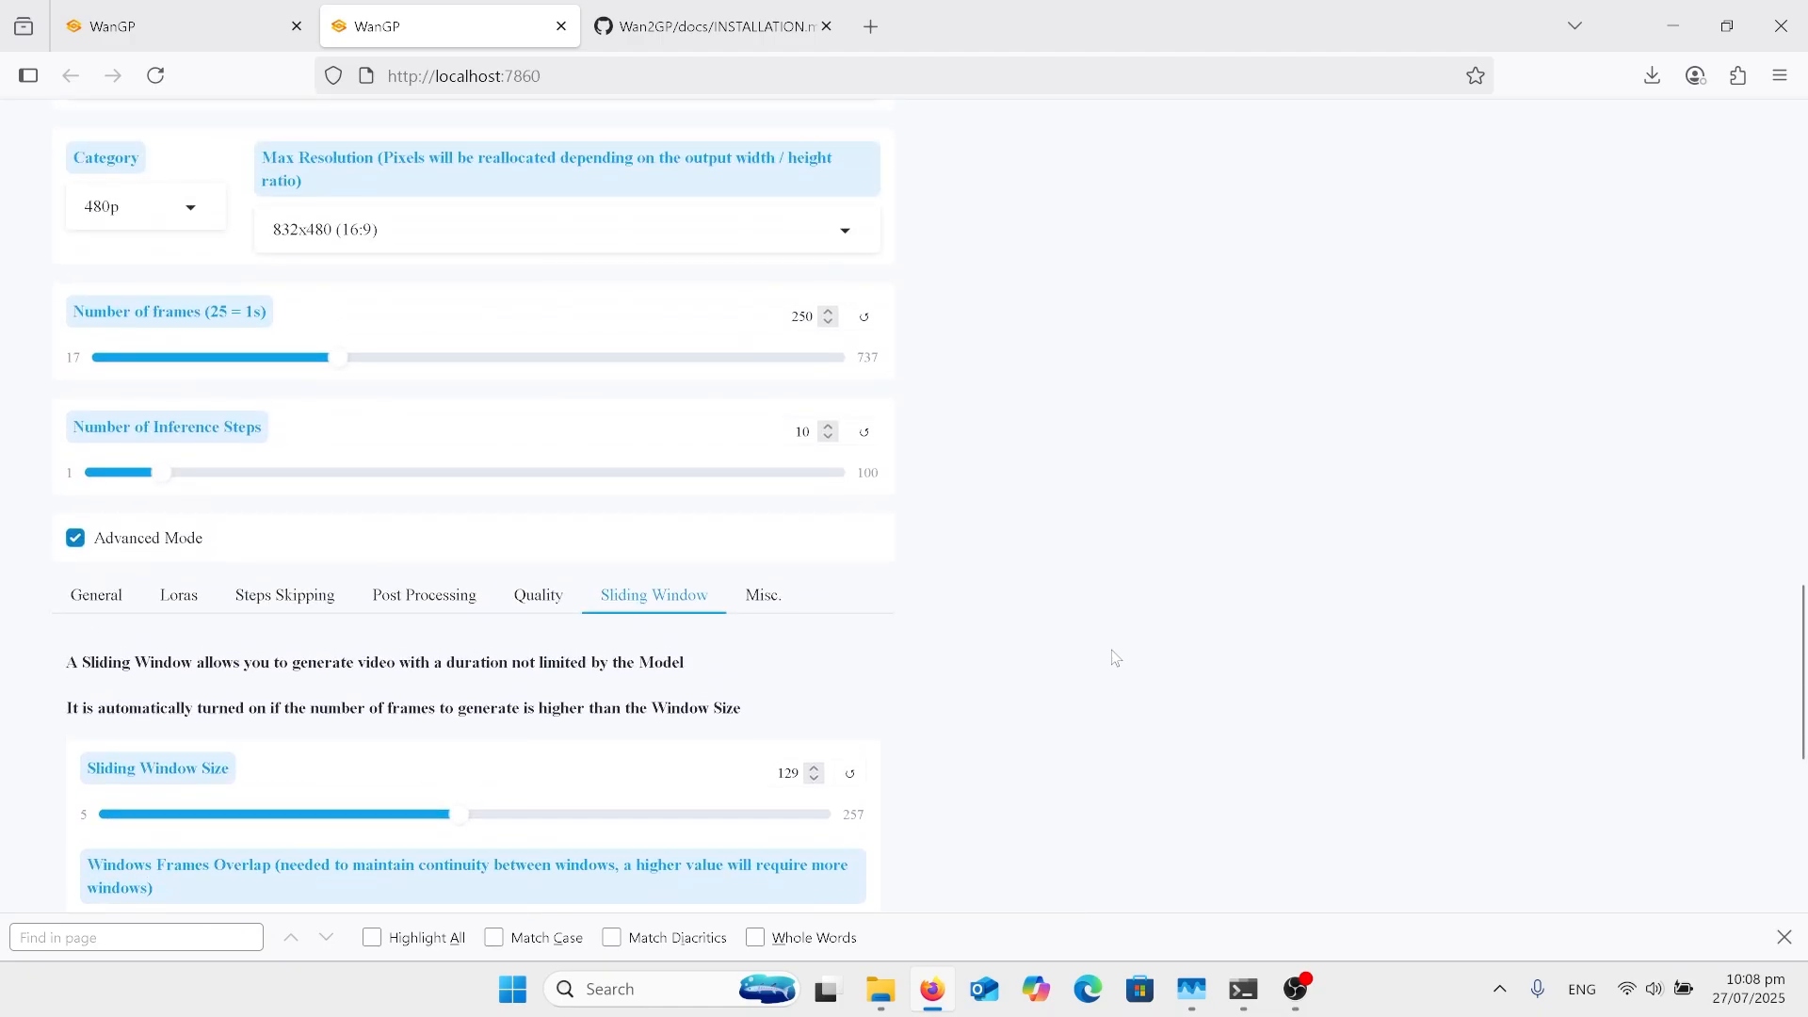
{"action": "scroll", "coordinate": [1115, 657], "scroll_direction": "up", "scroll_amount": 10}
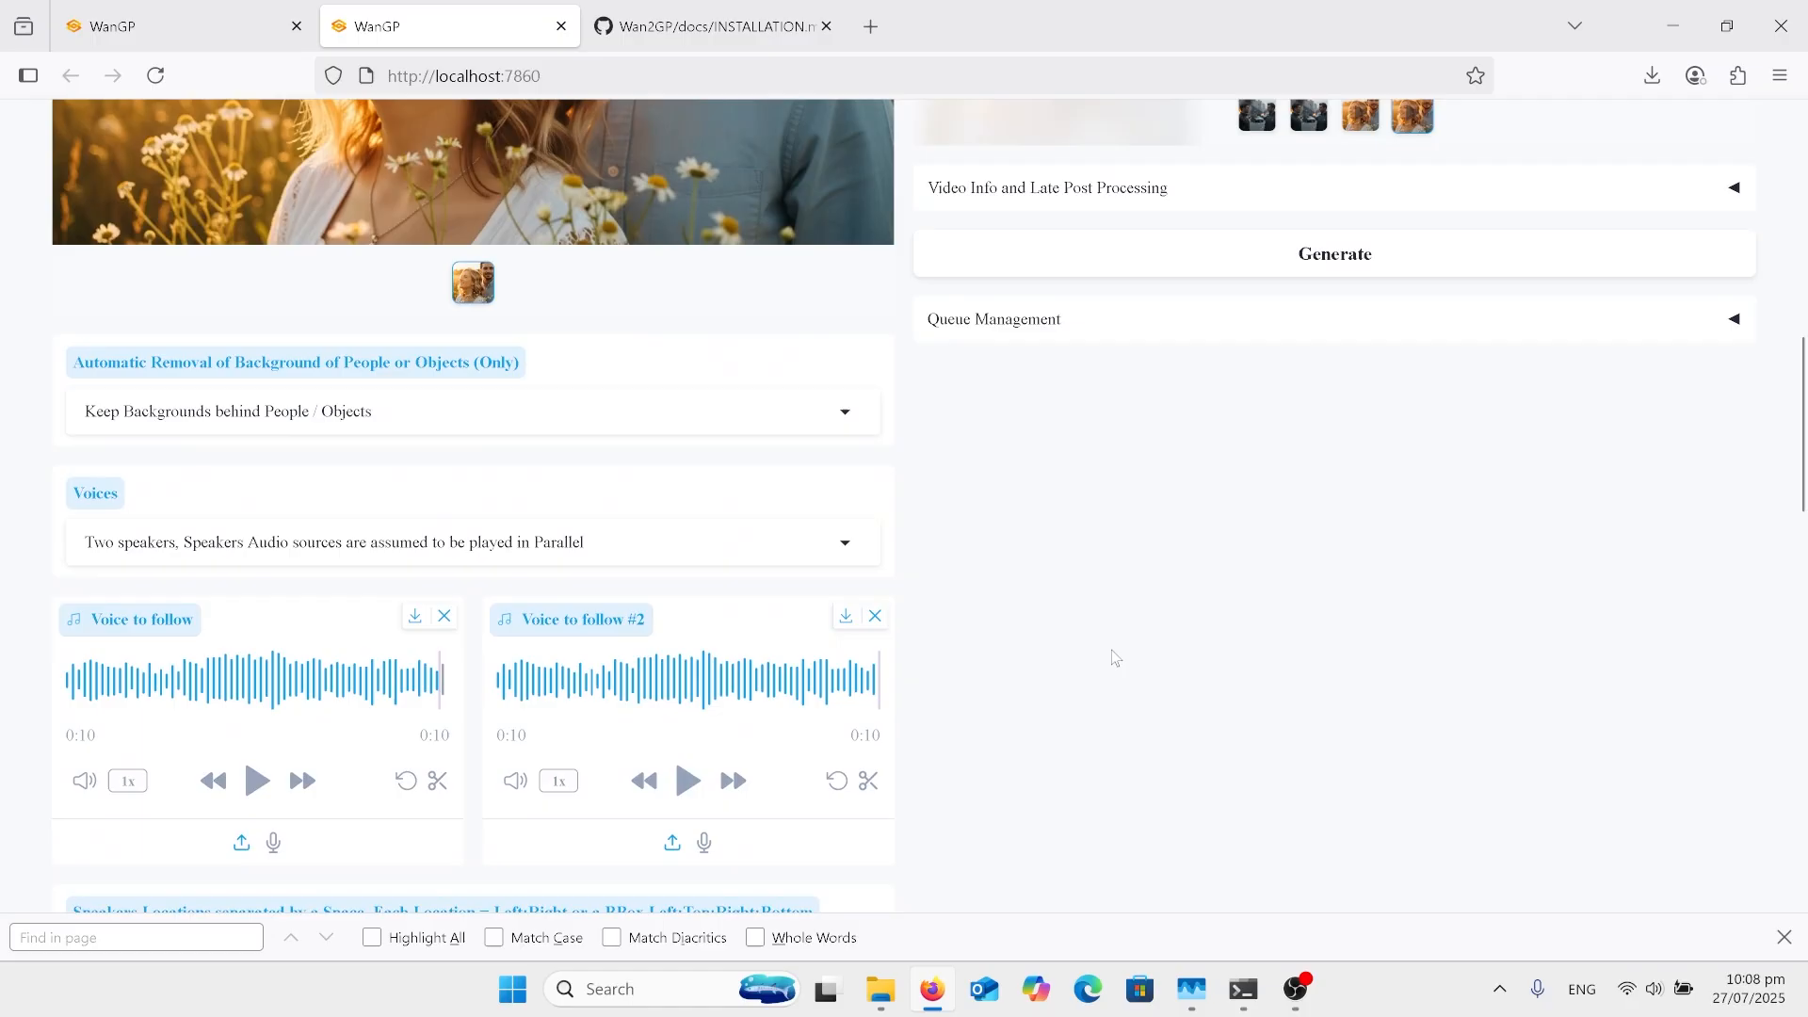
{"action": "scroll", "coordinate": [1114, 657], "scroll_direction": "up", "scroll_amount": 5}
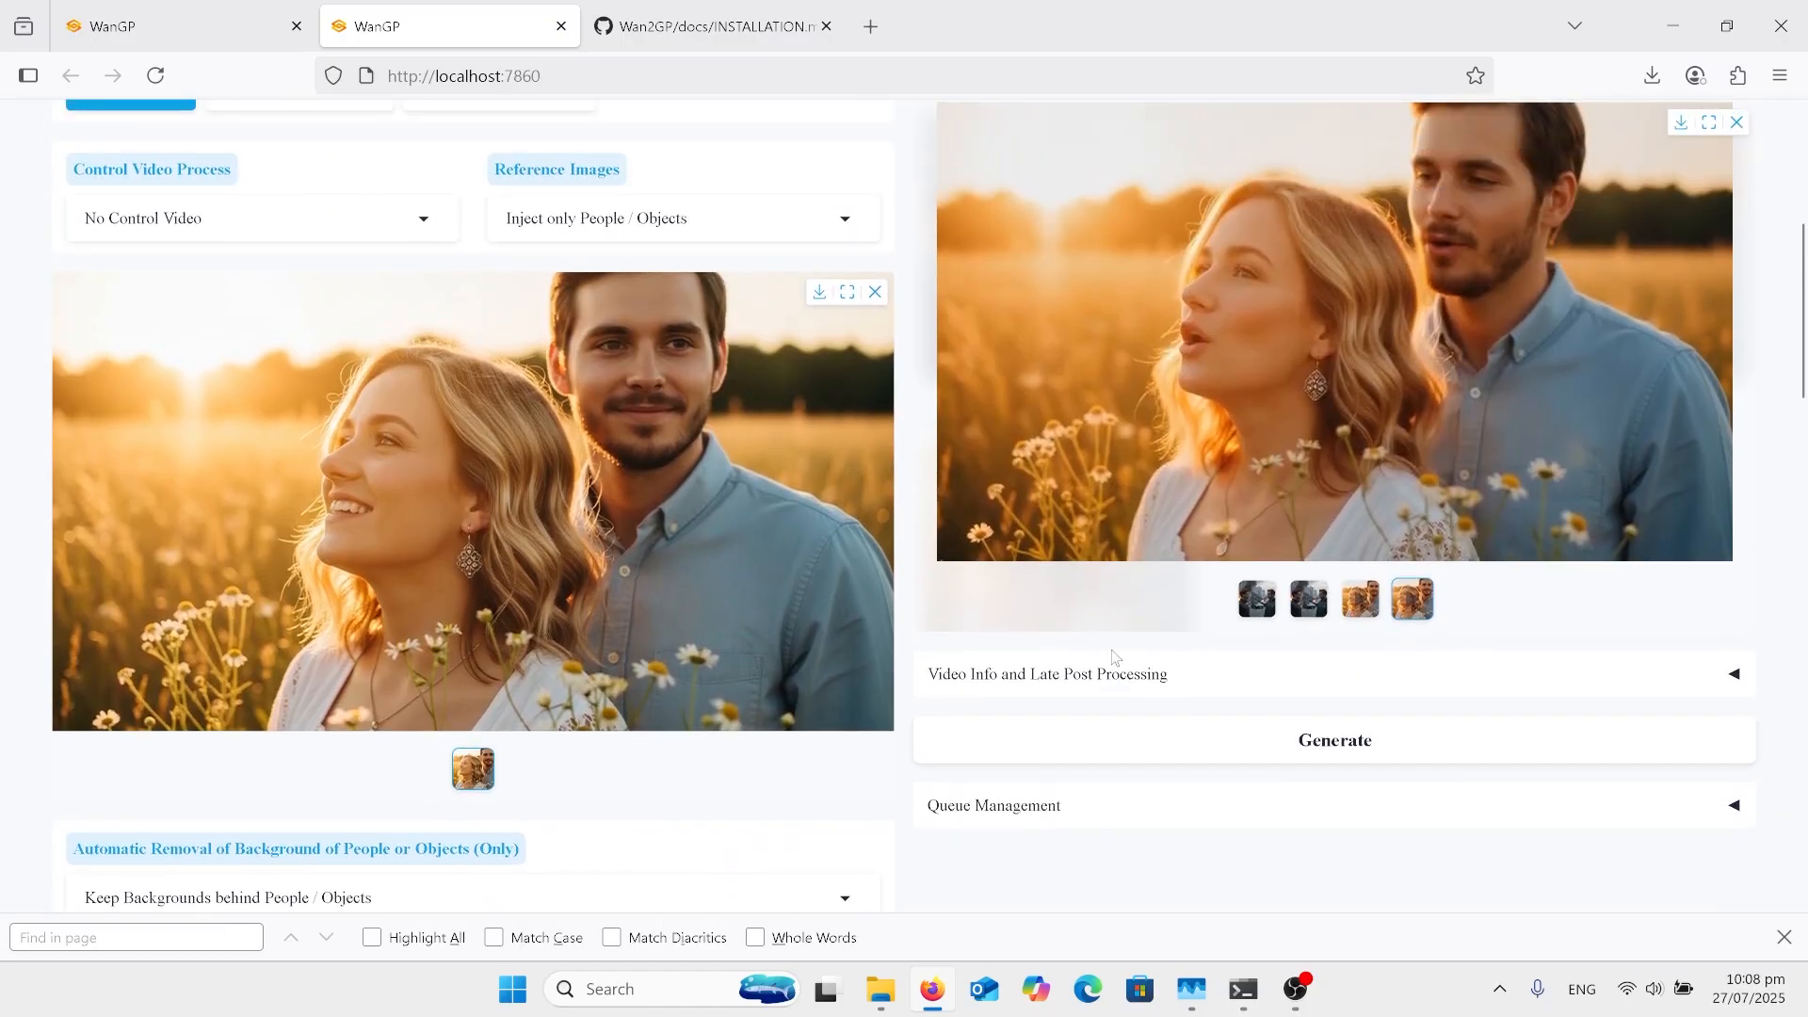
{"action": "scroll", "coordinate": [1114, 658], "scroll_direction": "down", "scroll_amount": 2}
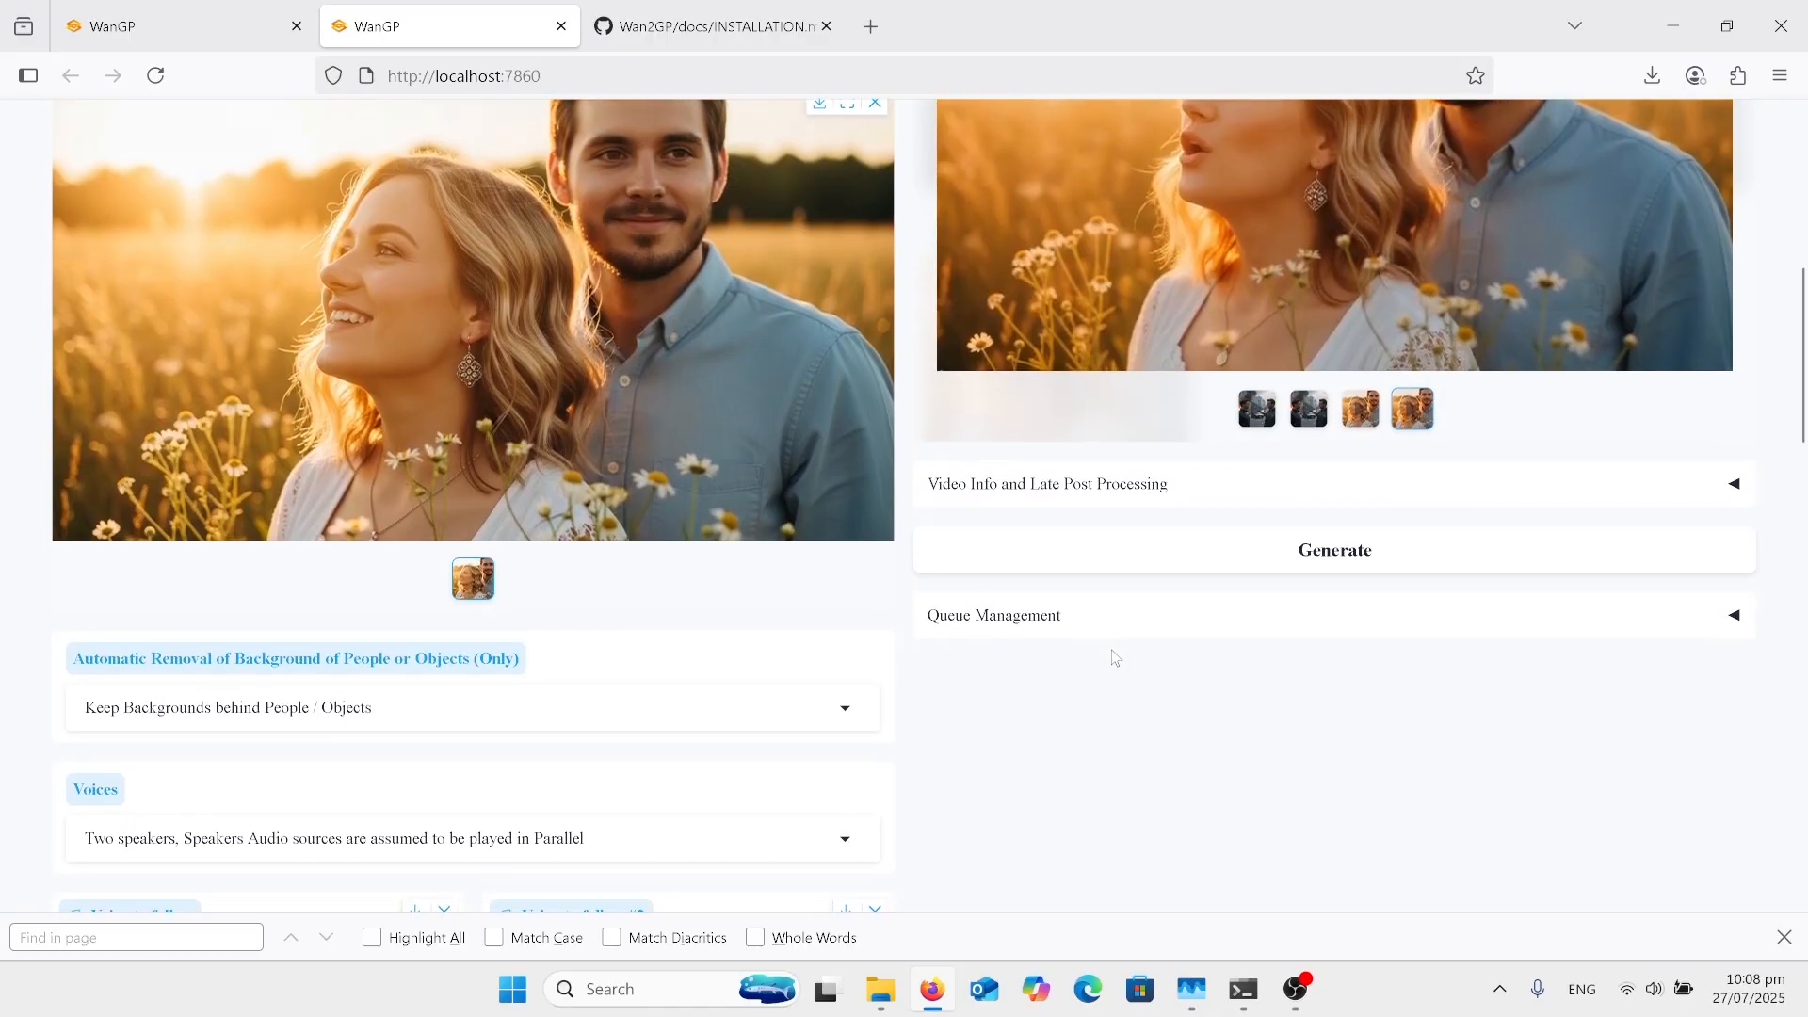
{"action": "scroll", "coordinate": [1115, 658], "scroll_direction": "up", "scroll_amount": 5}
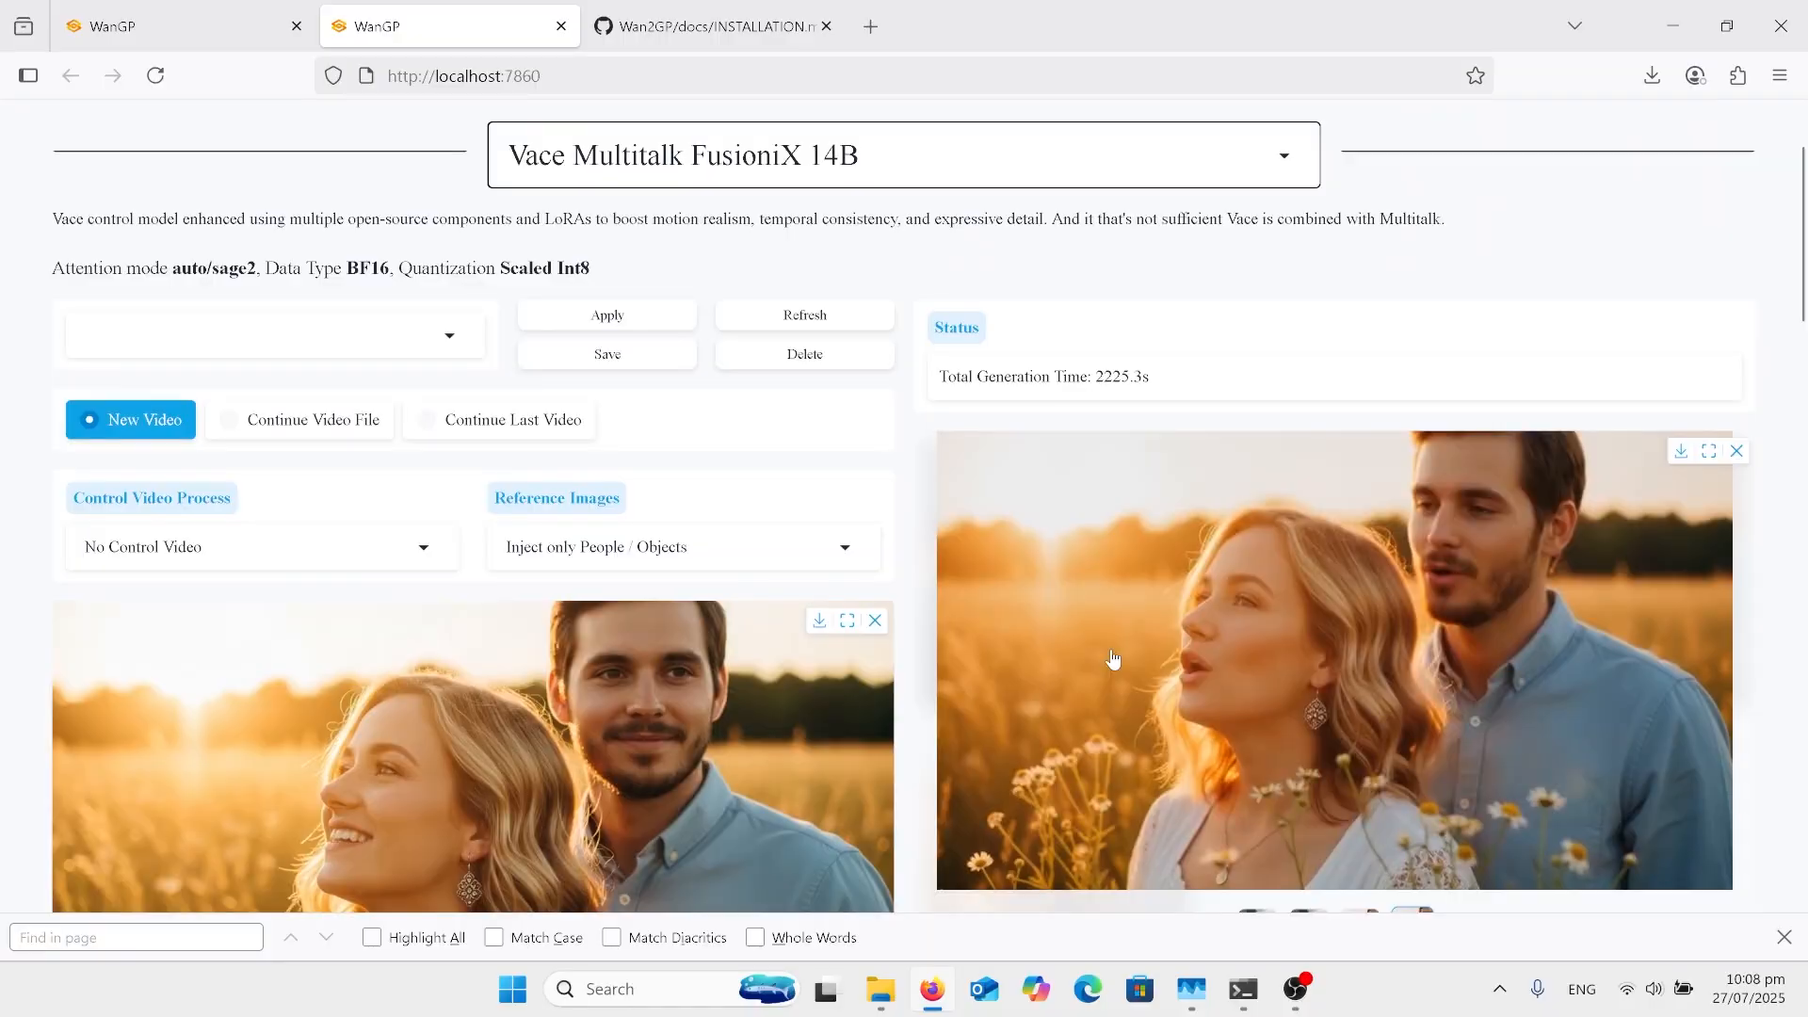
{"action": "scroll", "coordinate": [1113, 659], "scroll_direction": "down", "scroll_amount": 3}
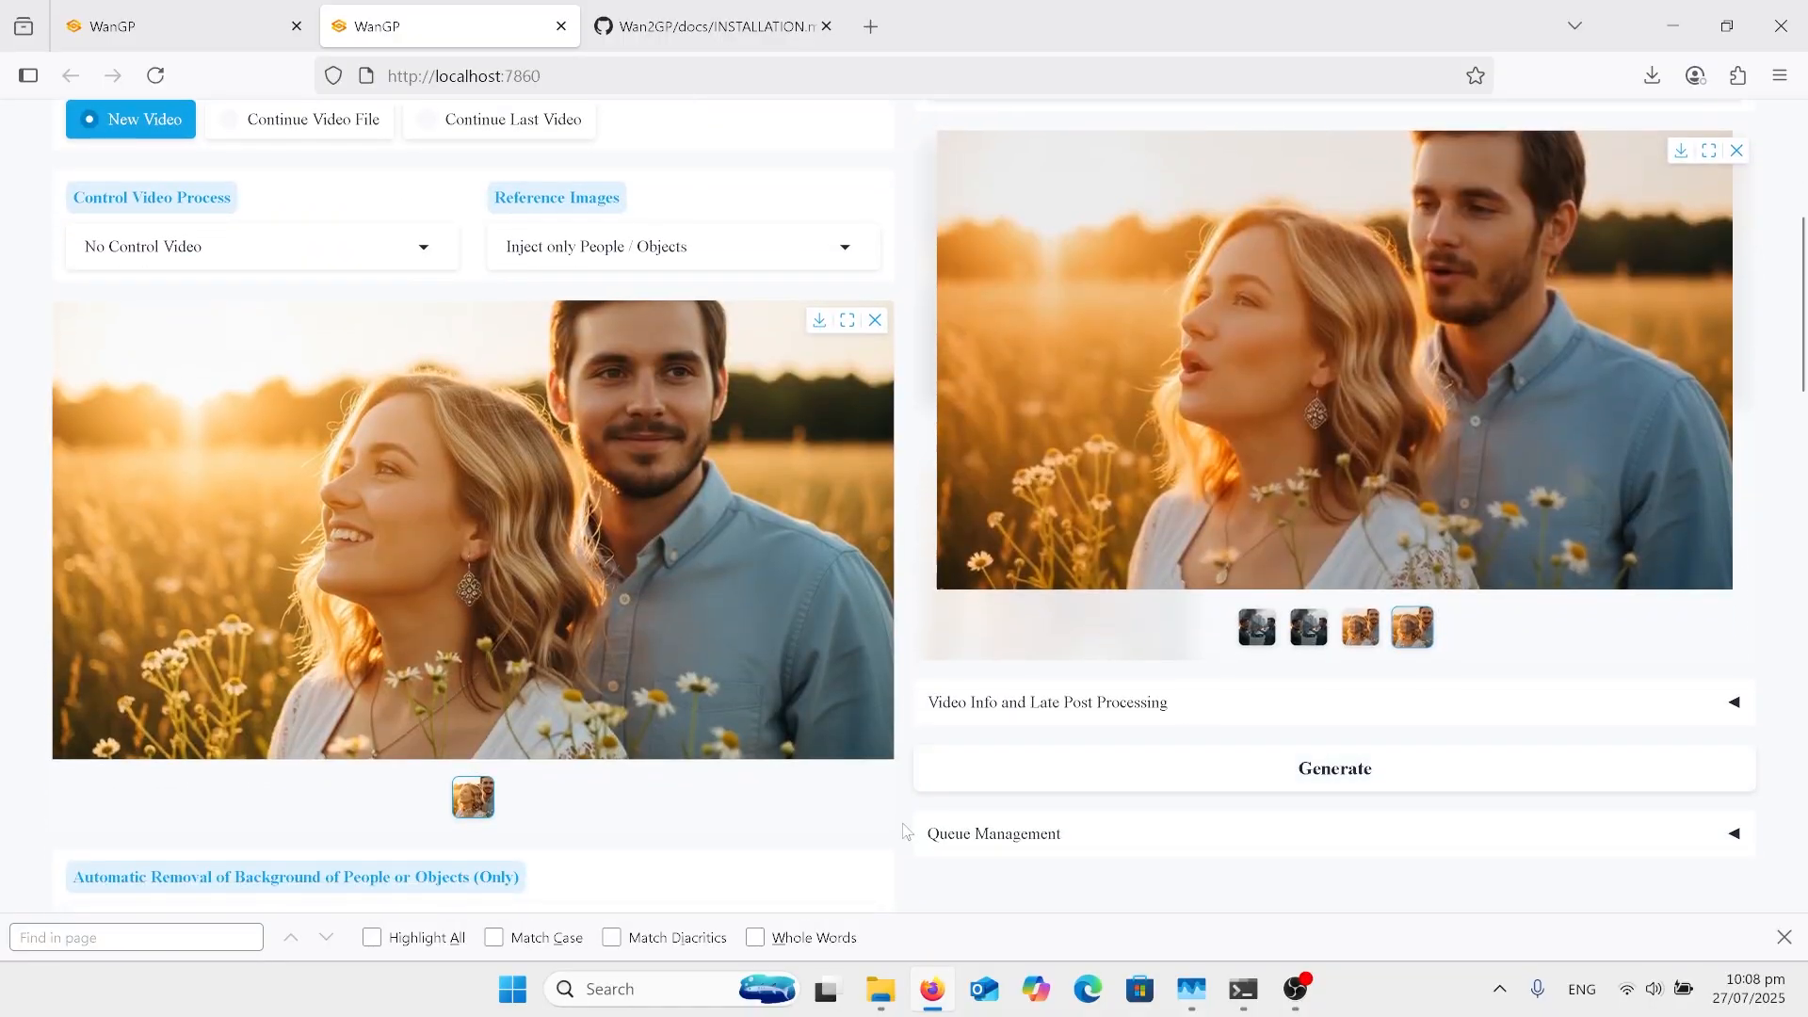
{"action": "scroll", "coordinate": [905, 831], "scroll_direction": "down", "scroll_amount": 1}
{"action": "scroll", "coordinate": [906, 831], "scroll_direction": "down", "scroll_amount": 5}
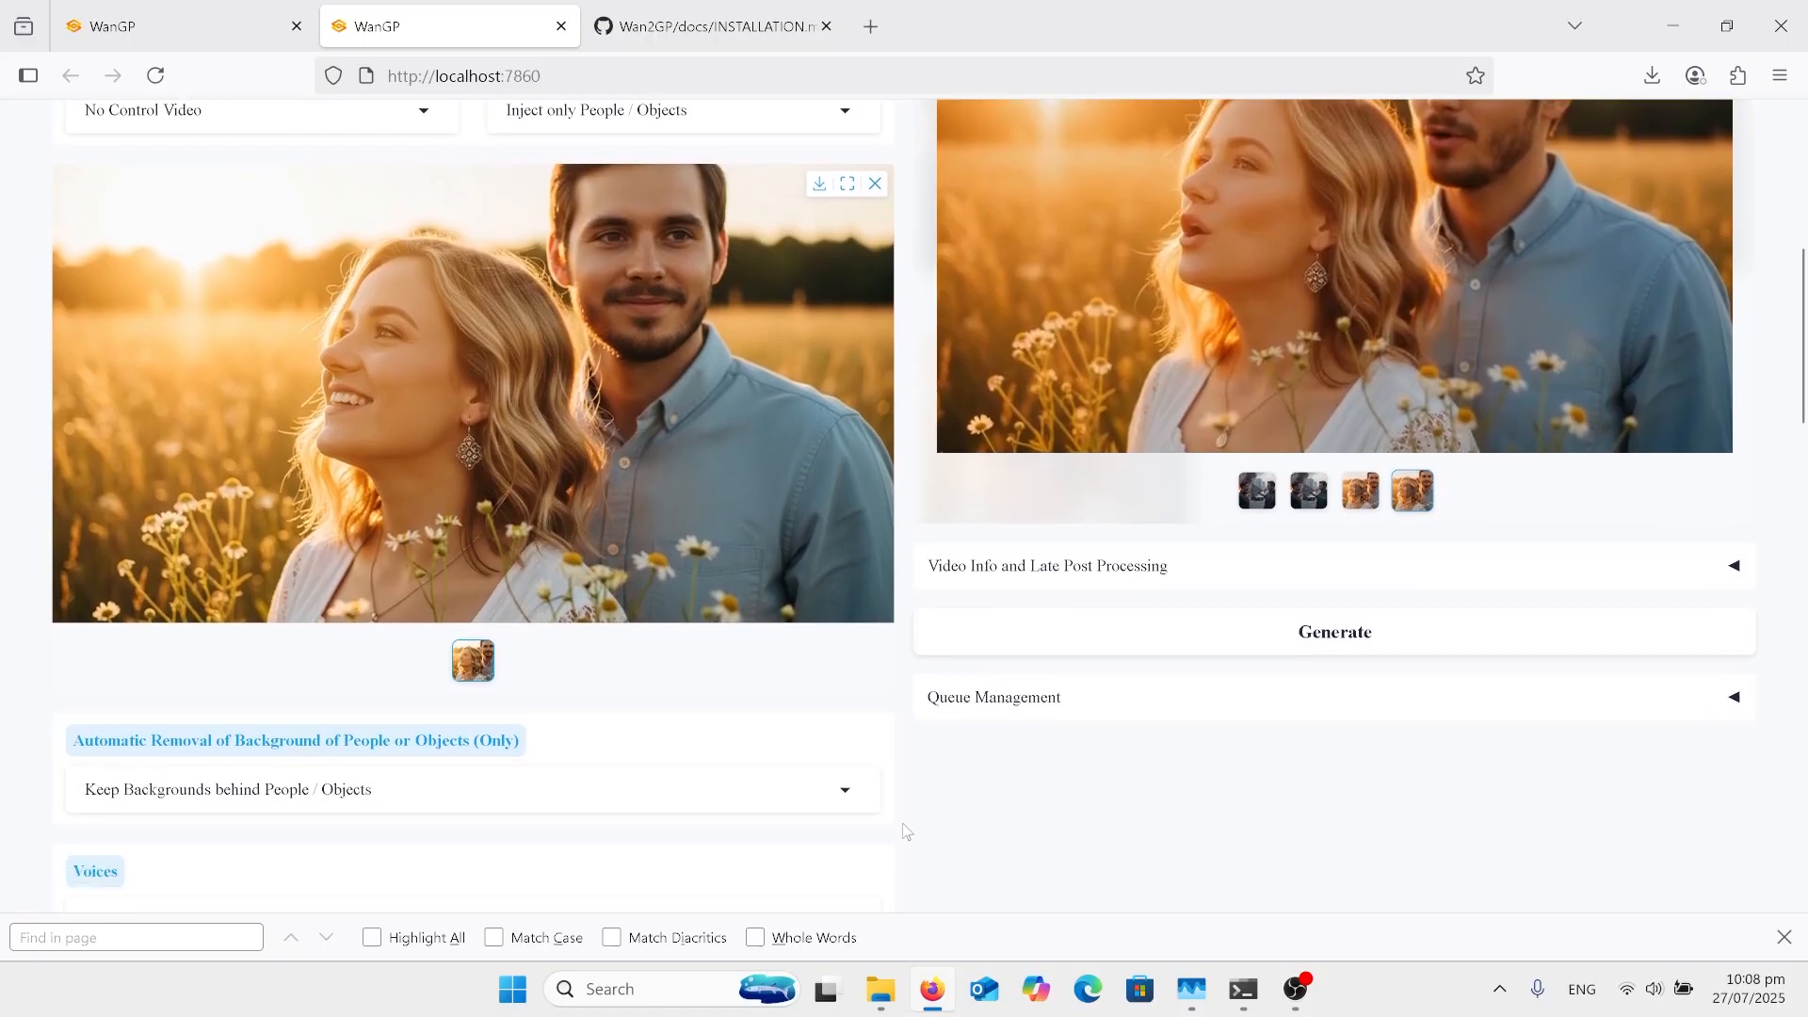
{"action": "scroll", "coordinate": [906, 831], "scroll_direction": "down", "scroll_amount": 10}
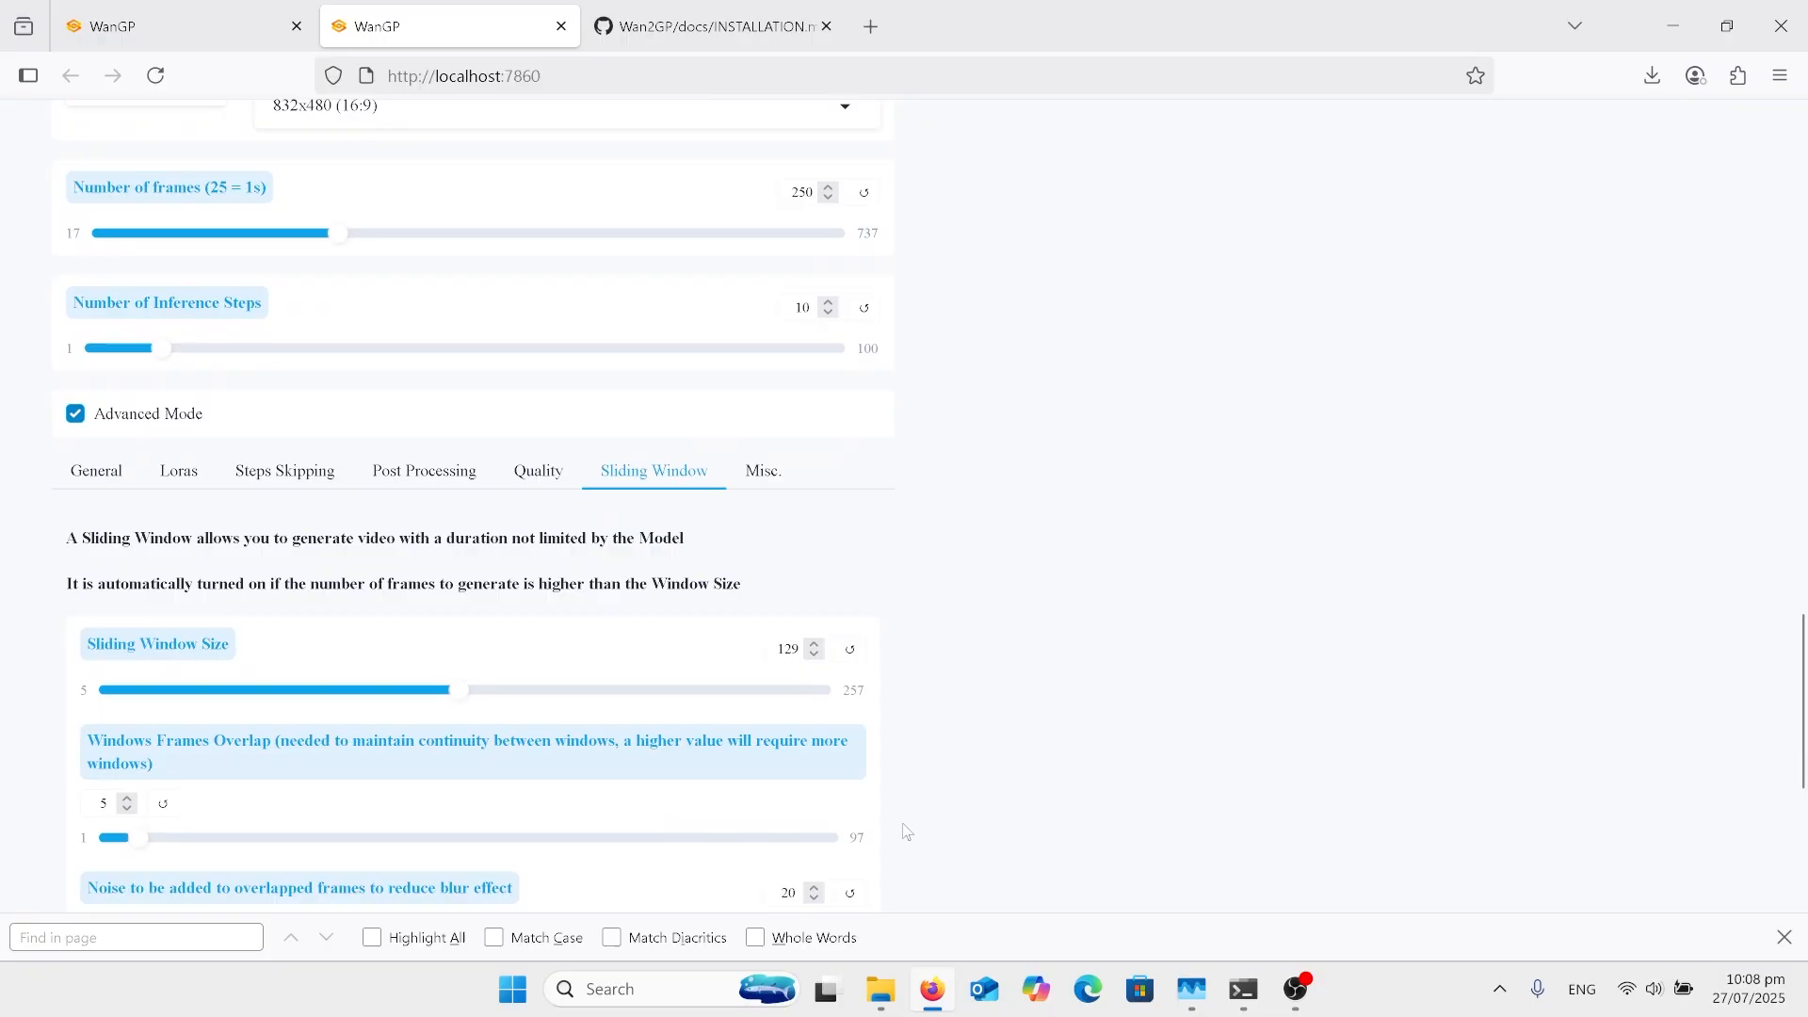
Step: Open the Misc. advanced settings, examine the RIFLEx and Override Frames Per Second options, and return to the model selector
{"action": "left_click", "coordinate": [763, 474]}
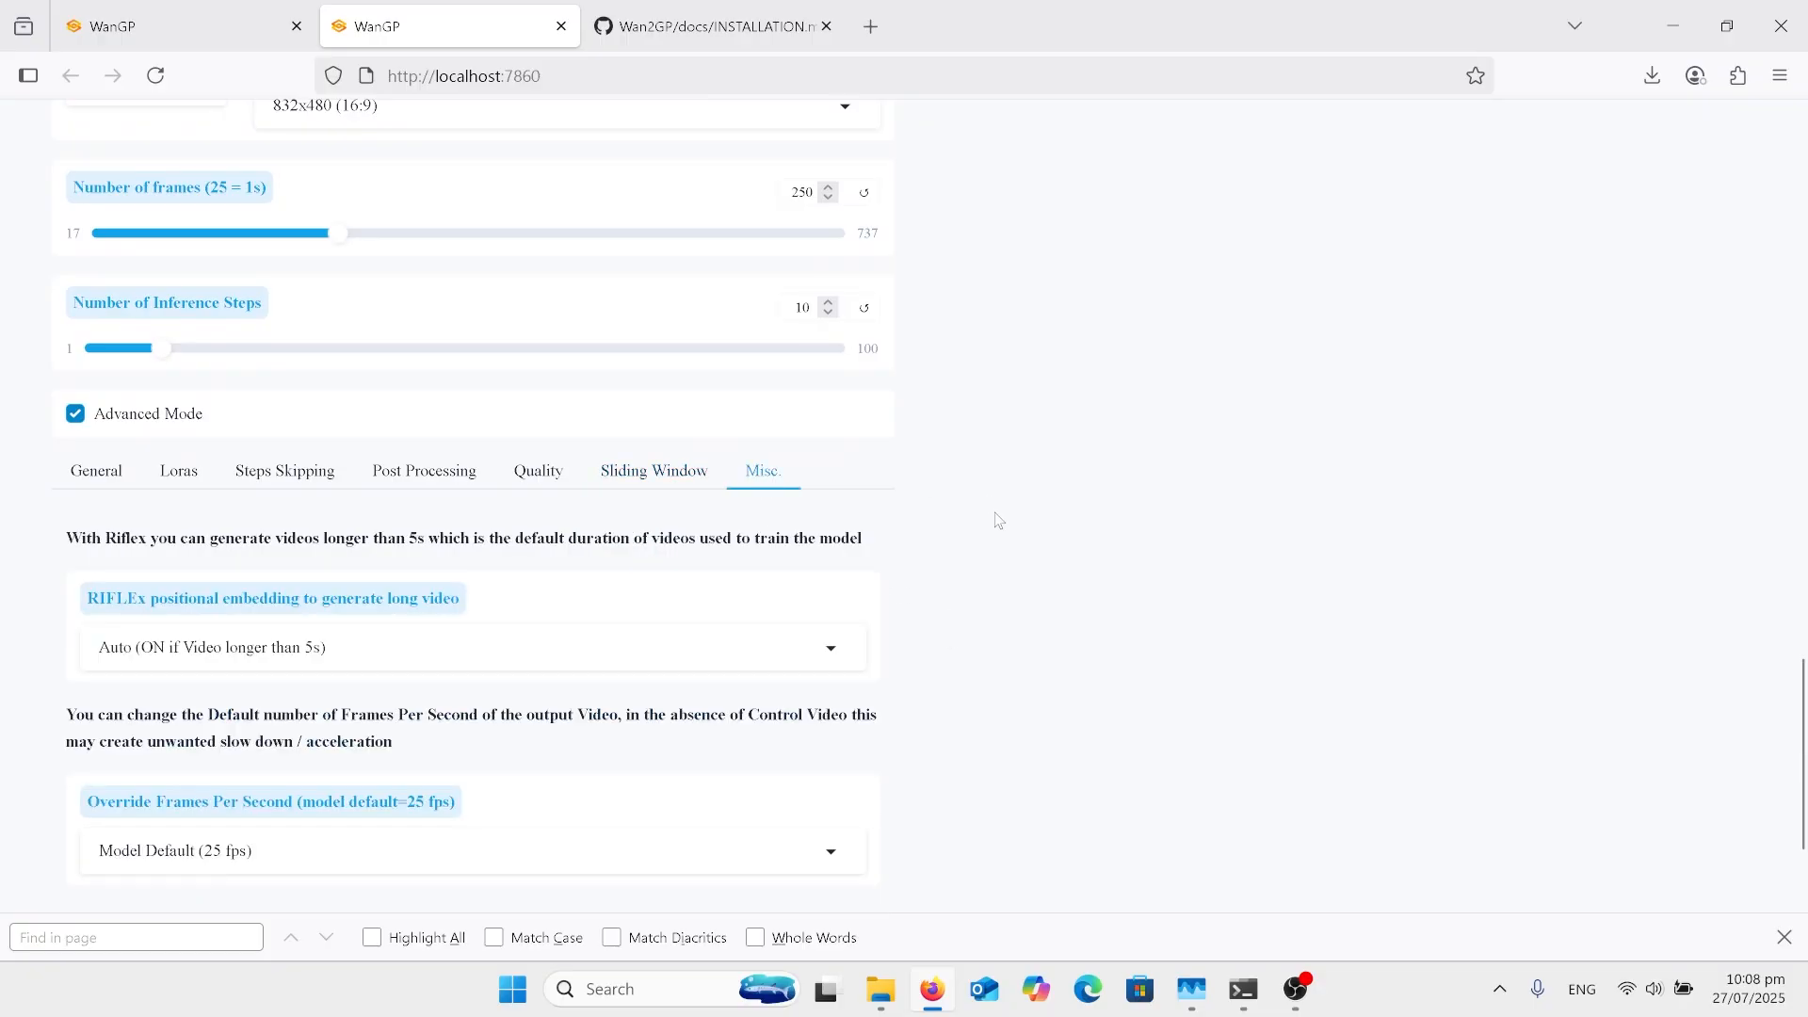
{"action": "scroll", "coordinate": [999, 521], "scroll_direction": "down", "scroll_amount": 2}
{"action": "scroll", "coordinate": [999, 520], "scroll_direction": "up", "scroll_amount": 5}
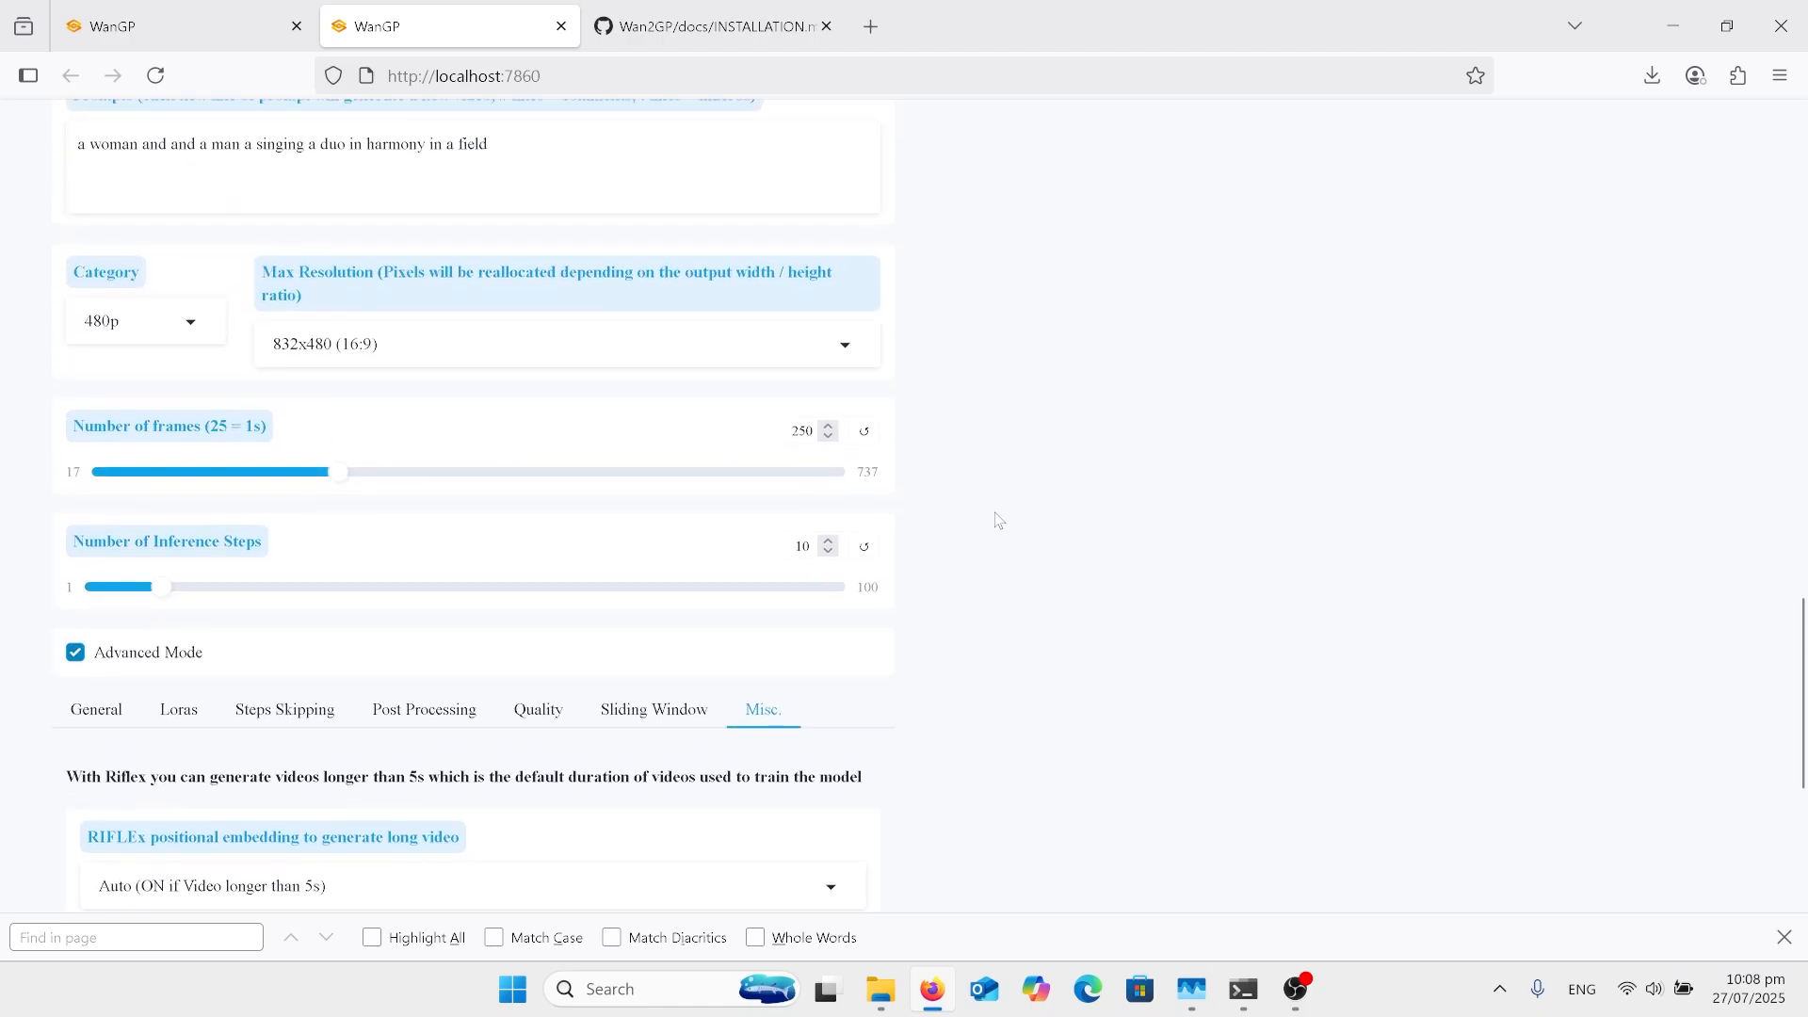
{"action": "scroll", "coordinate": [999, 521], "scroll_direction": "up", "scroll_amount": 10}
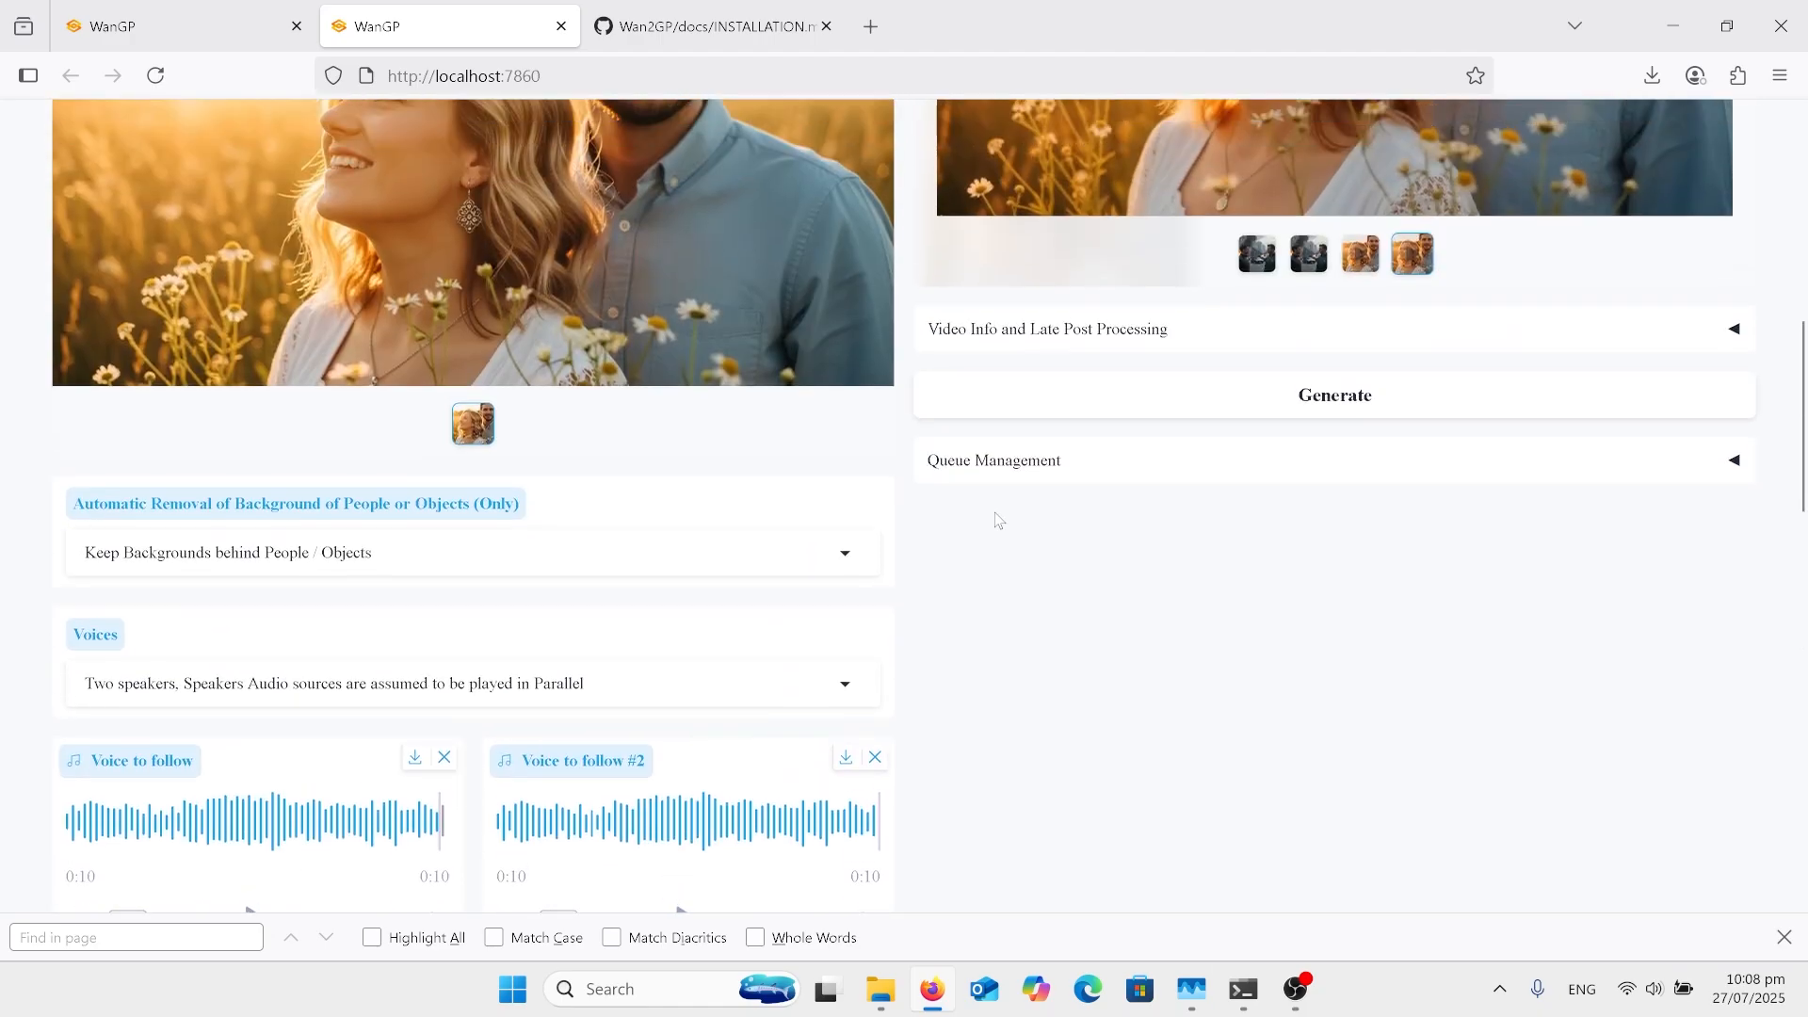
{"action": "scroll", "coordinate": [999, 521], "scroll_direction": "up", "scroll_amount": 7}
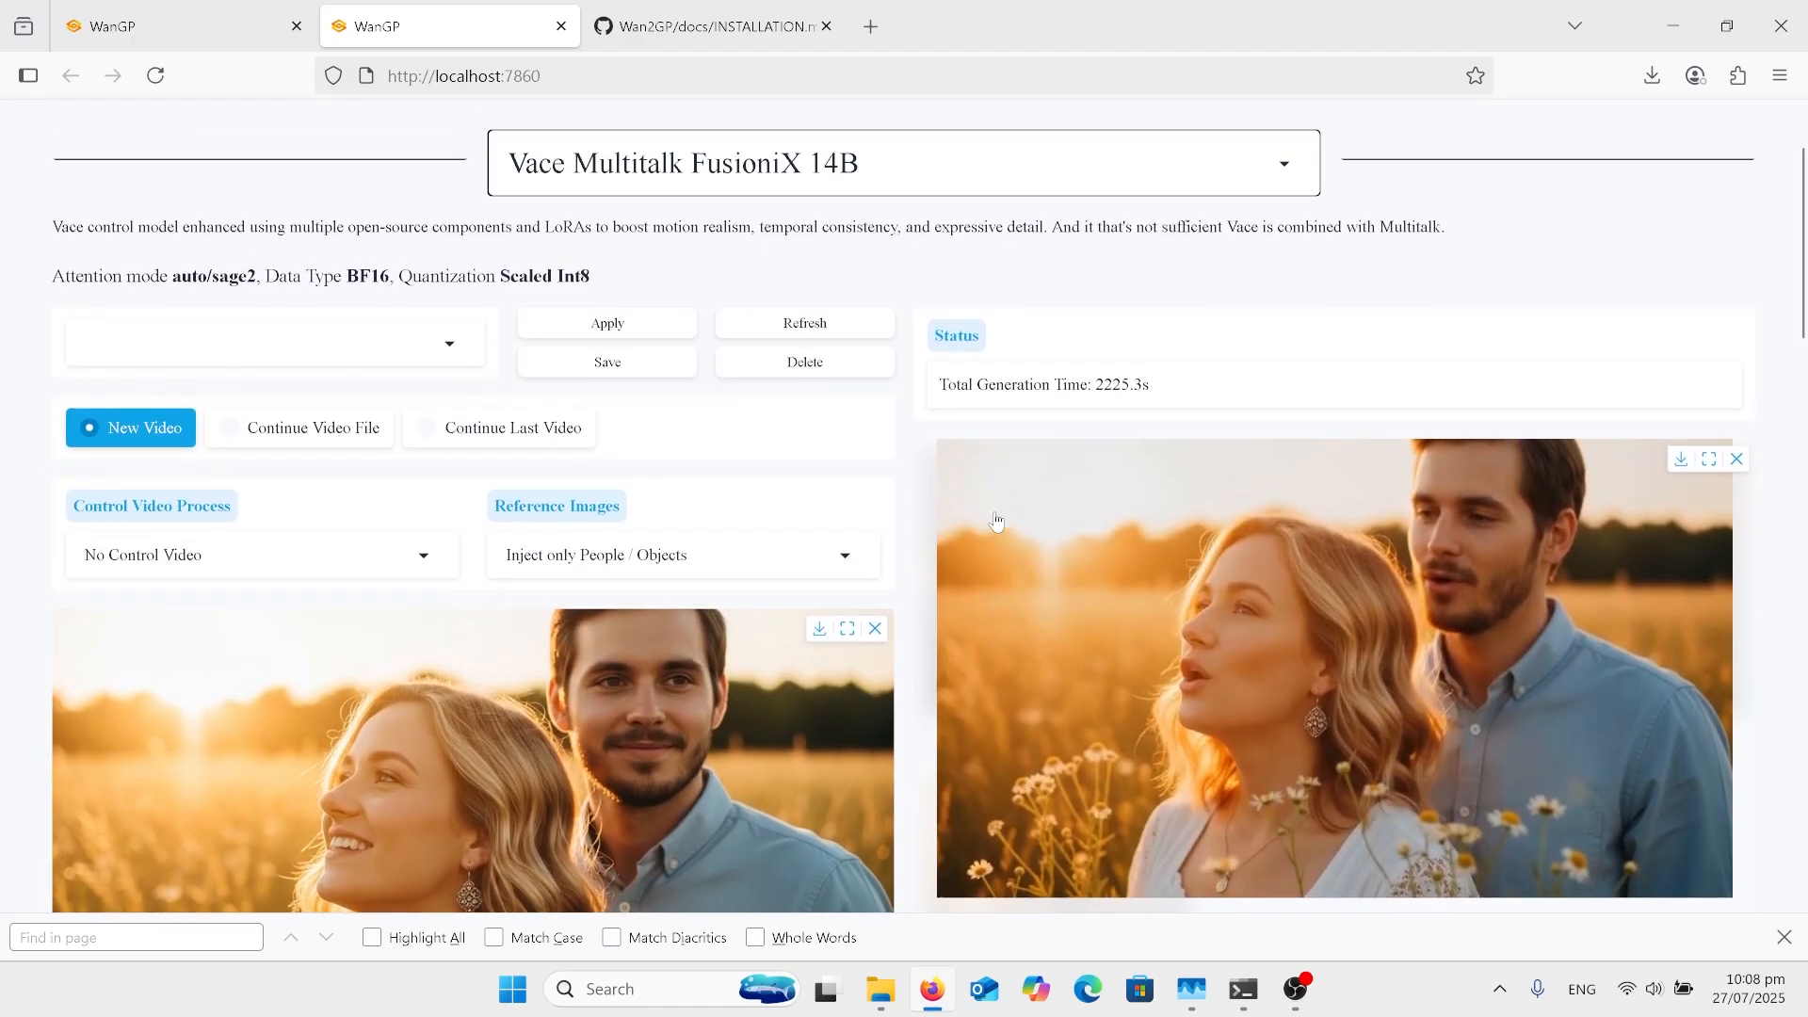
{"action": "scroll", "coordinate": [997, 521], "scroll_direction": "up", "scroll_amount": 2}
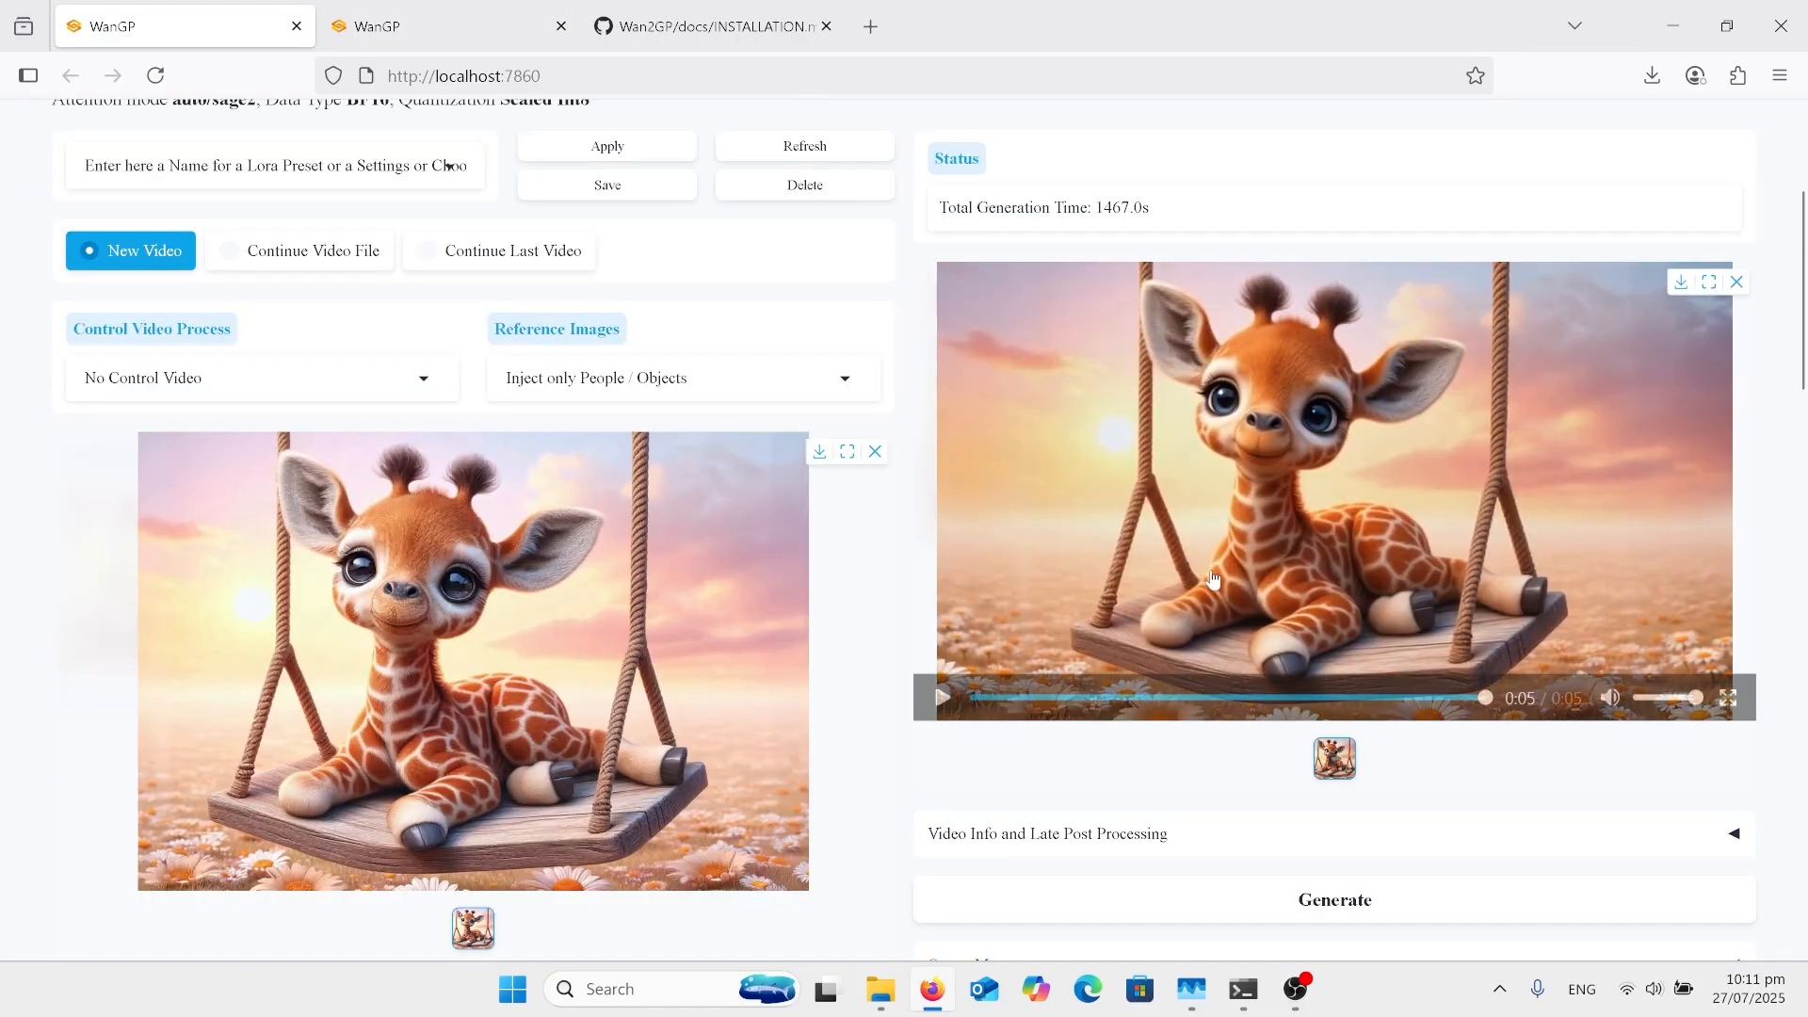
Step: Check the Voices choices for the giraffe video, closing the list without a new selection
{"action": "scroll", "coordinate": [672, 618], "scroll_direction": "down", "scroll_amount": 2}
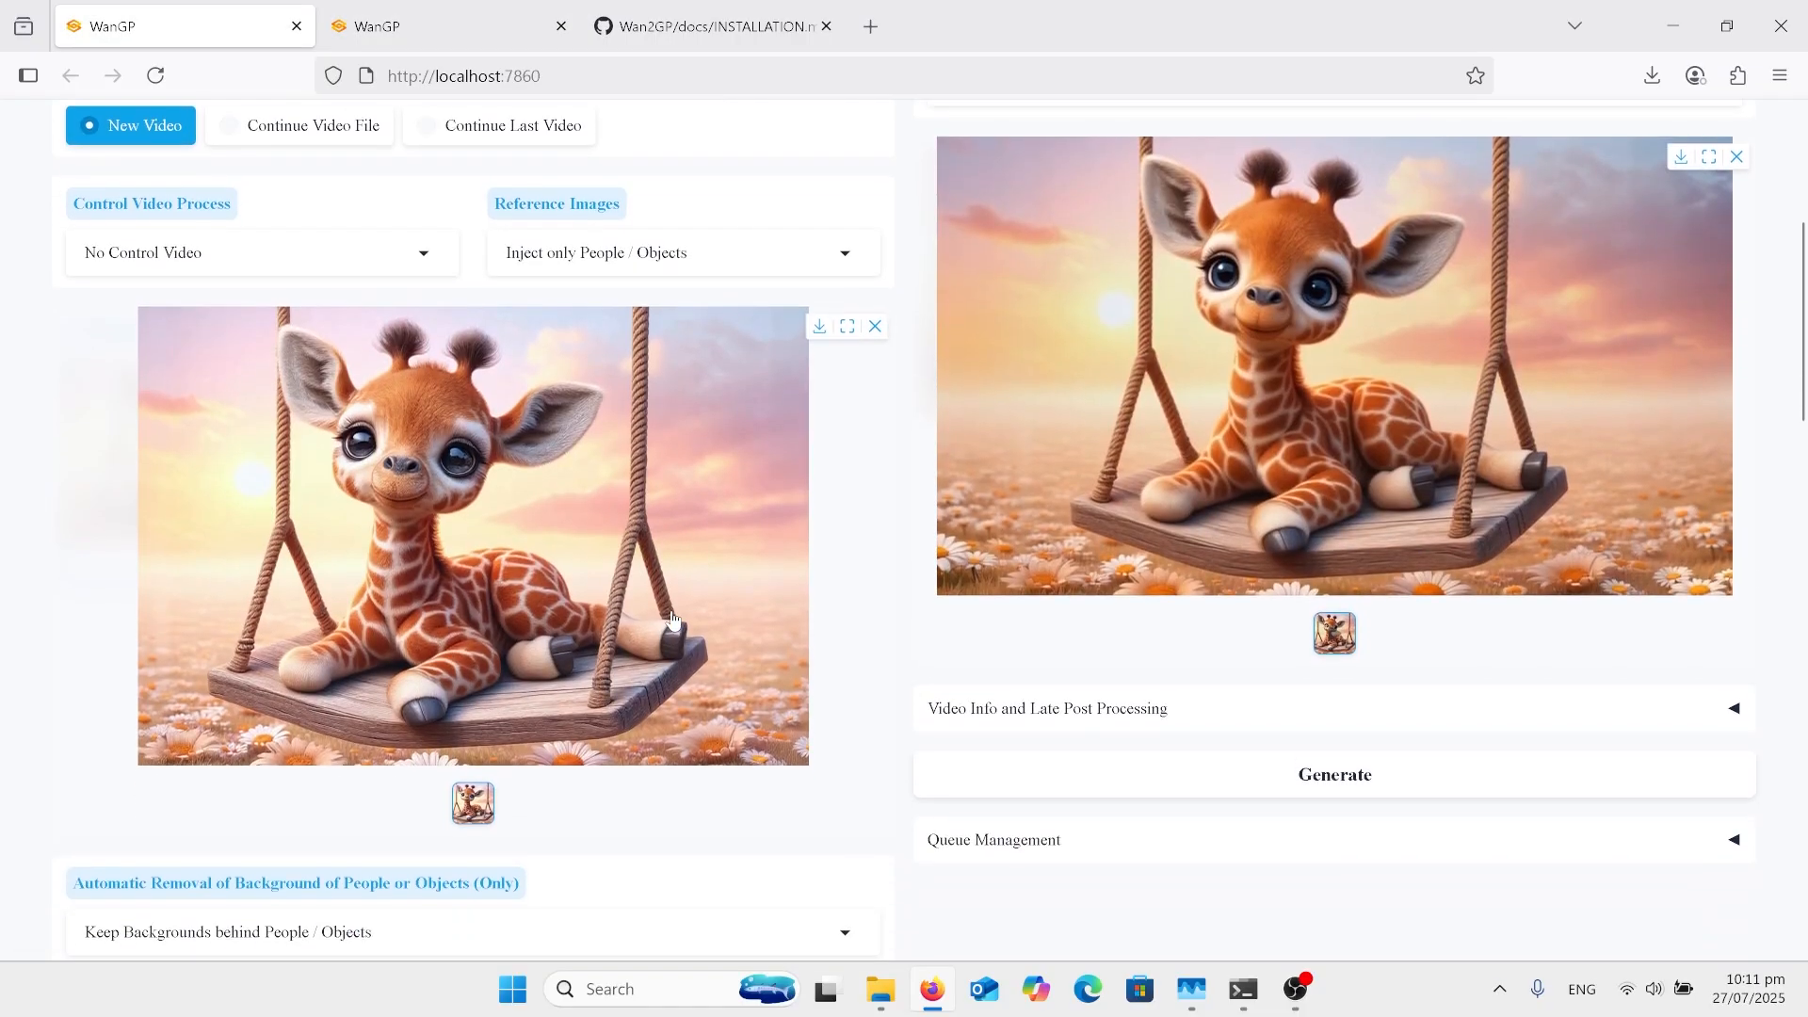
{"action": "scroll", "coordinate": [672, 619], "scroll_direction": "down", "scroll_amount": 5}
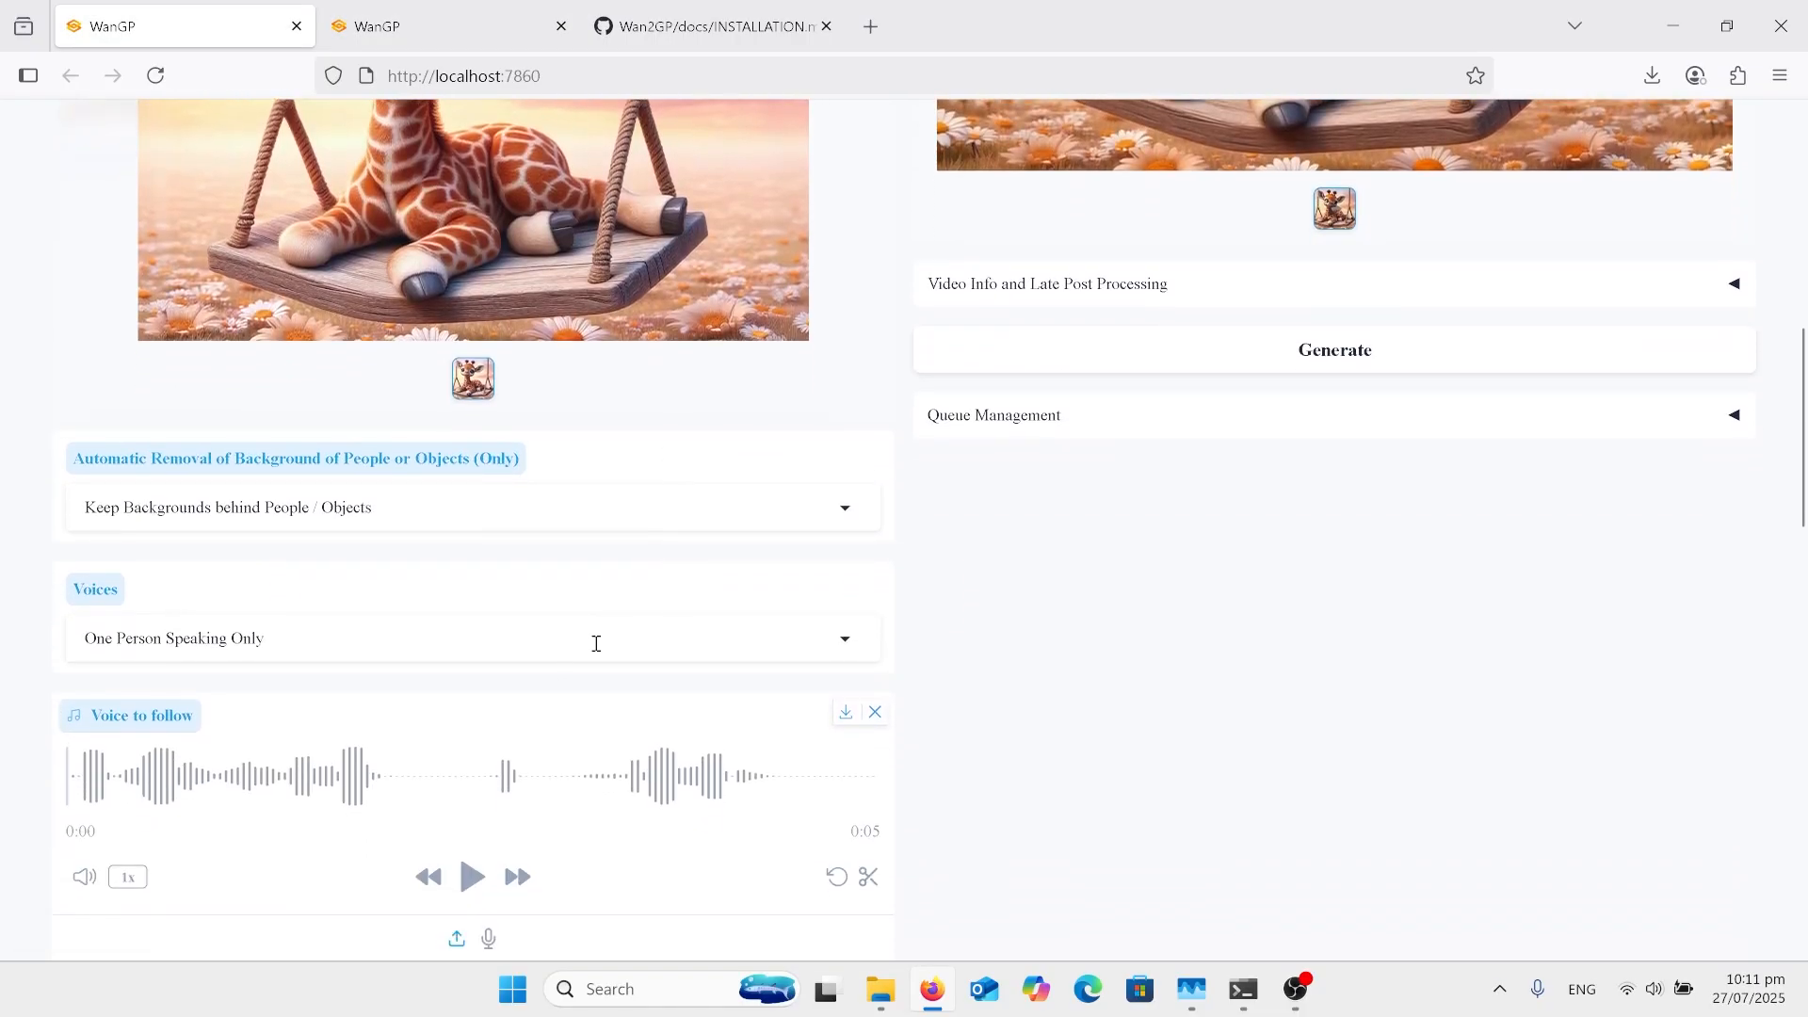
{"action": "left_click", "coordinate": [596, 643]}
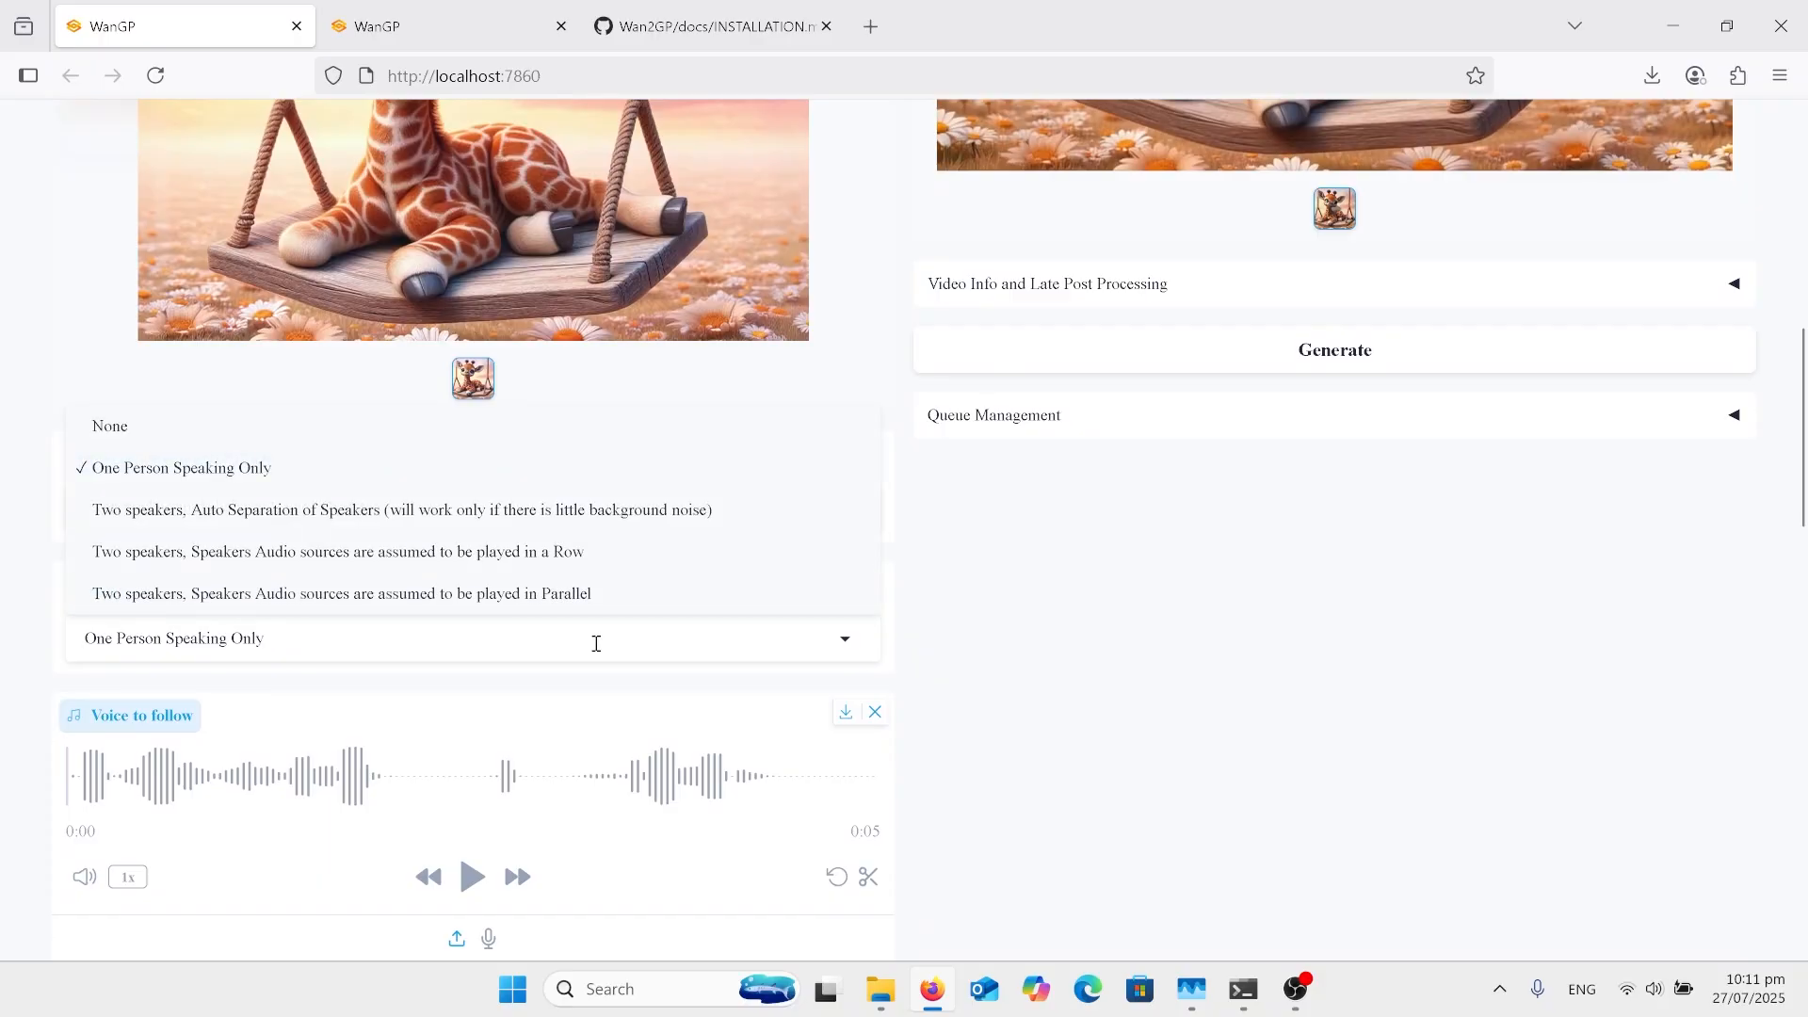
{"action": "left_click", "coordinate": [1188, 581]}
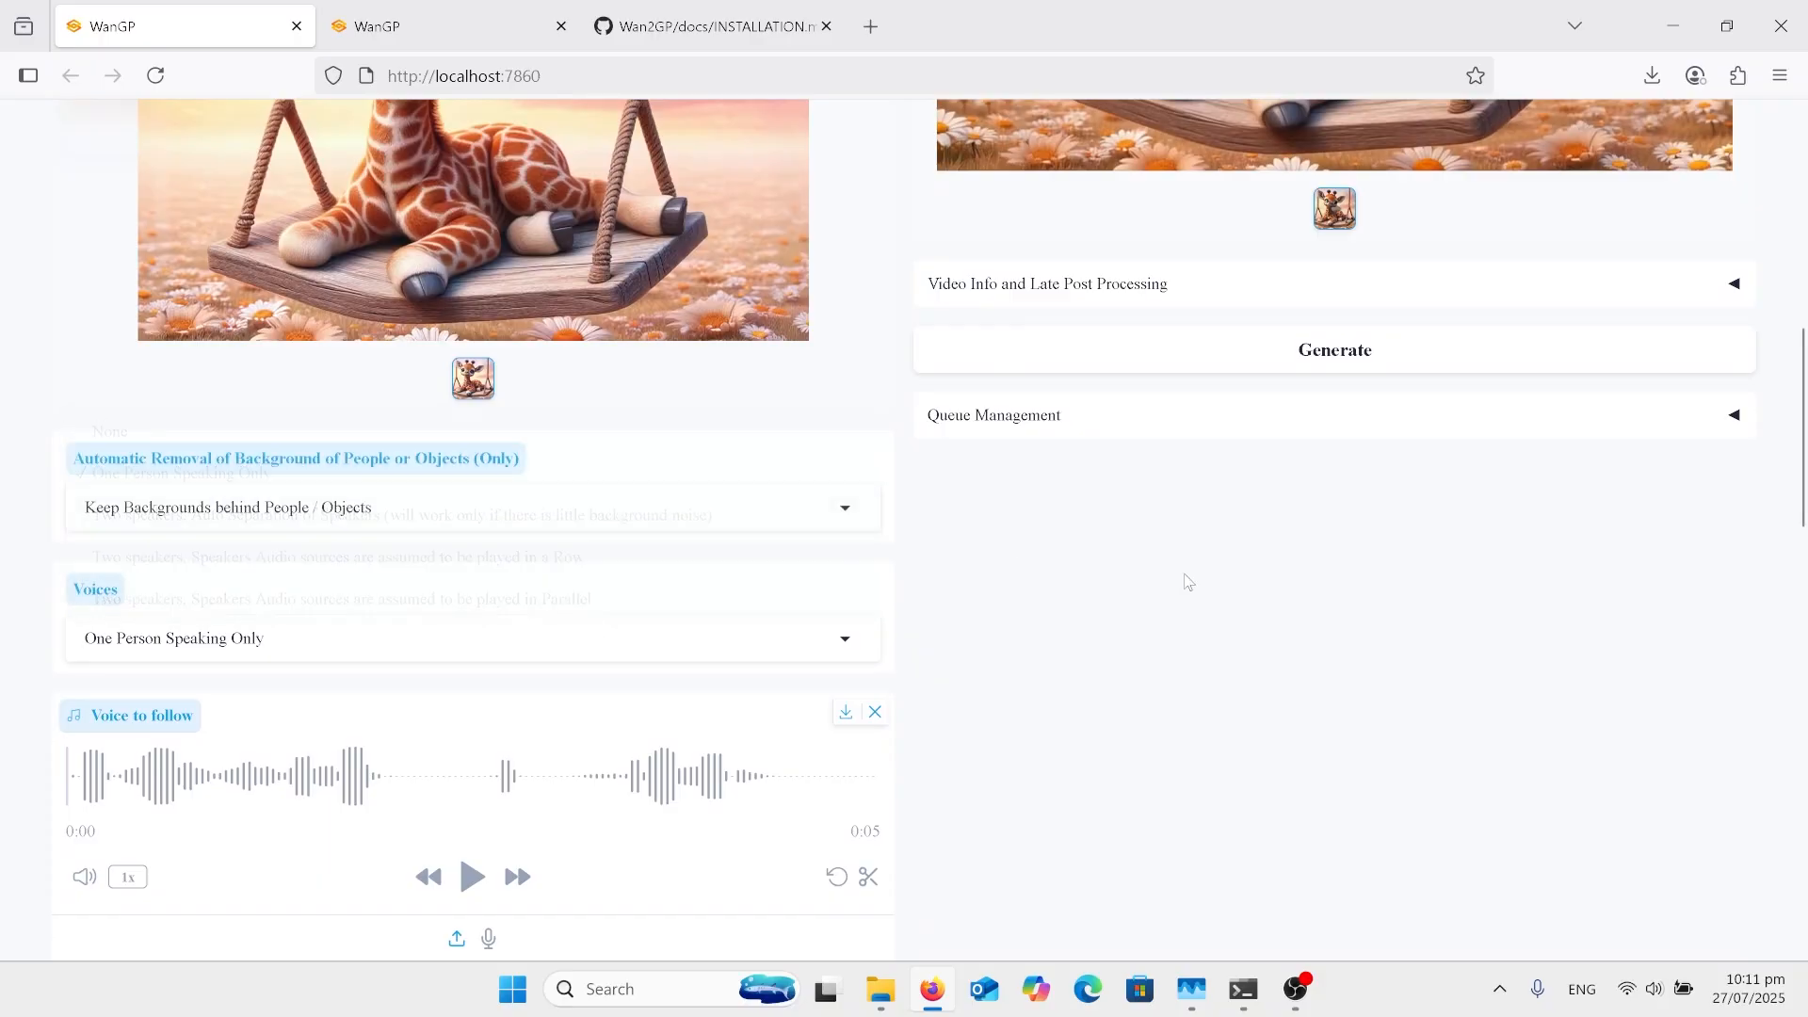
{"action": "scroll", "coordinate": [1189, 580], "scroll_direction": "up", "scroll_amount": 4}
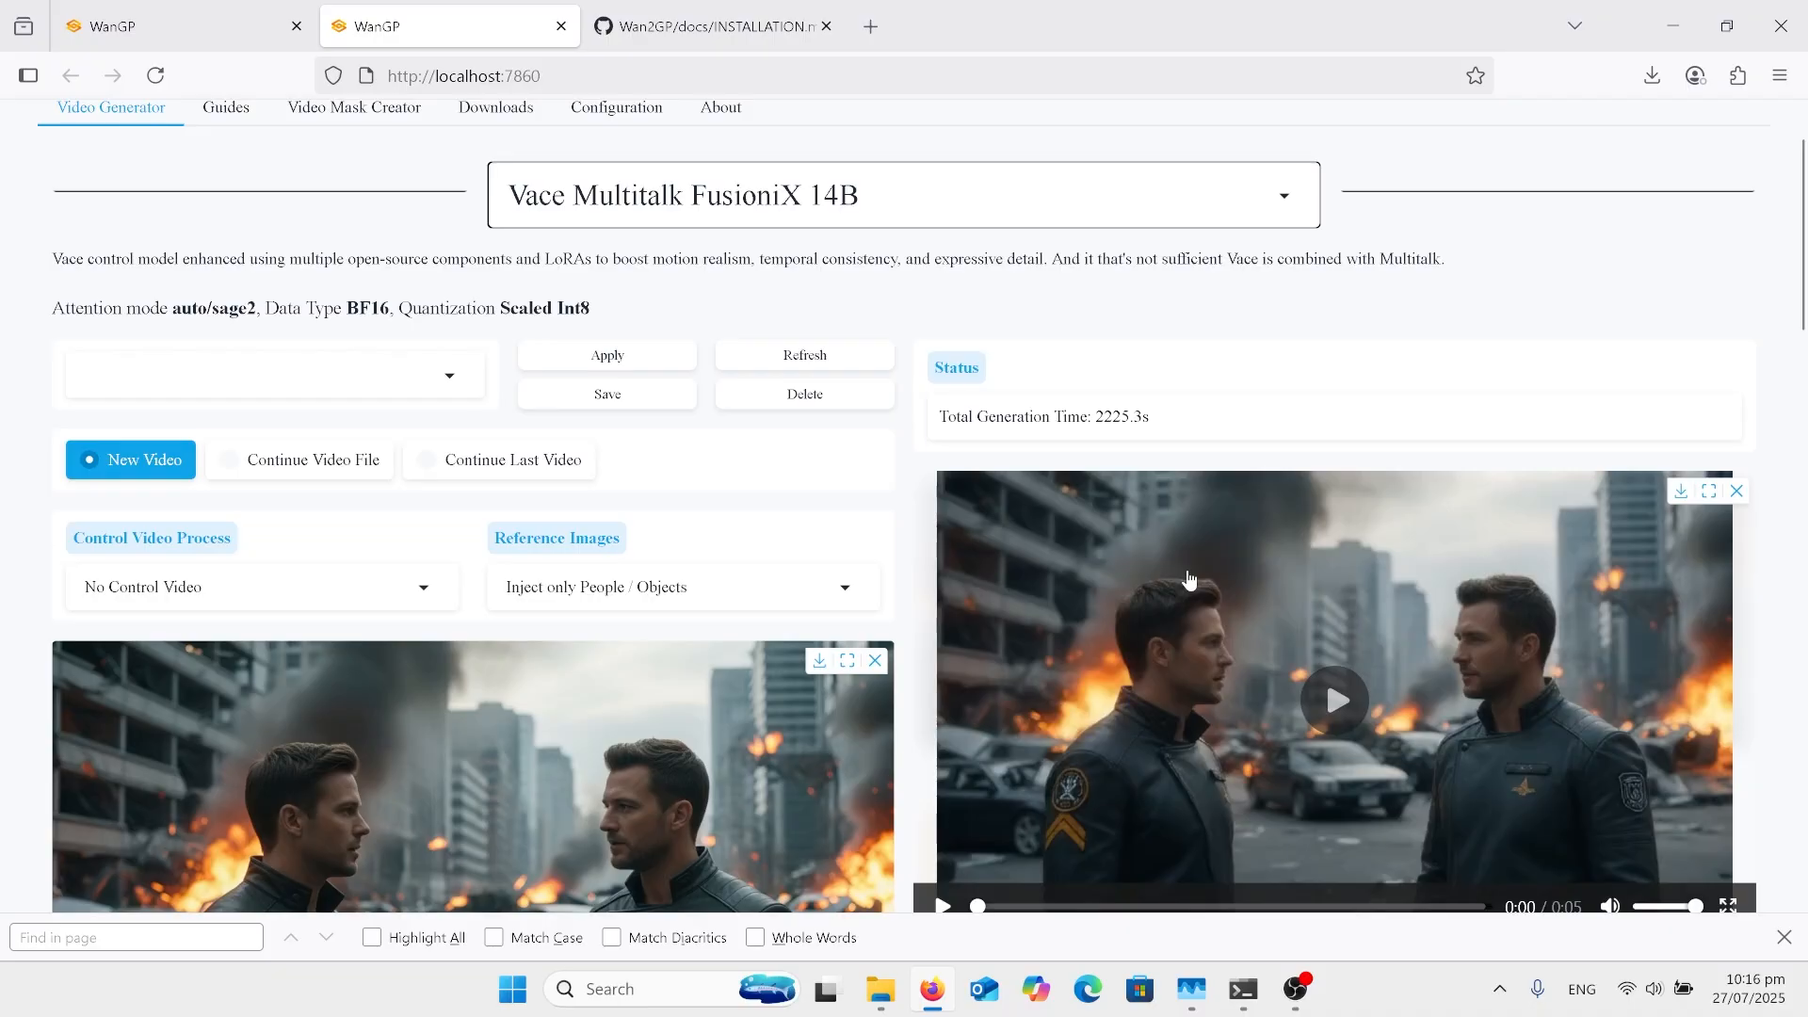
Step: Review the two-men reference image and the Voices choices of the two-speaker setup, leaving the selection as it is
{"action": "scroll", "coordinate": [1189, 579], "scroll_direction": "down", "scroll_amount": 1}
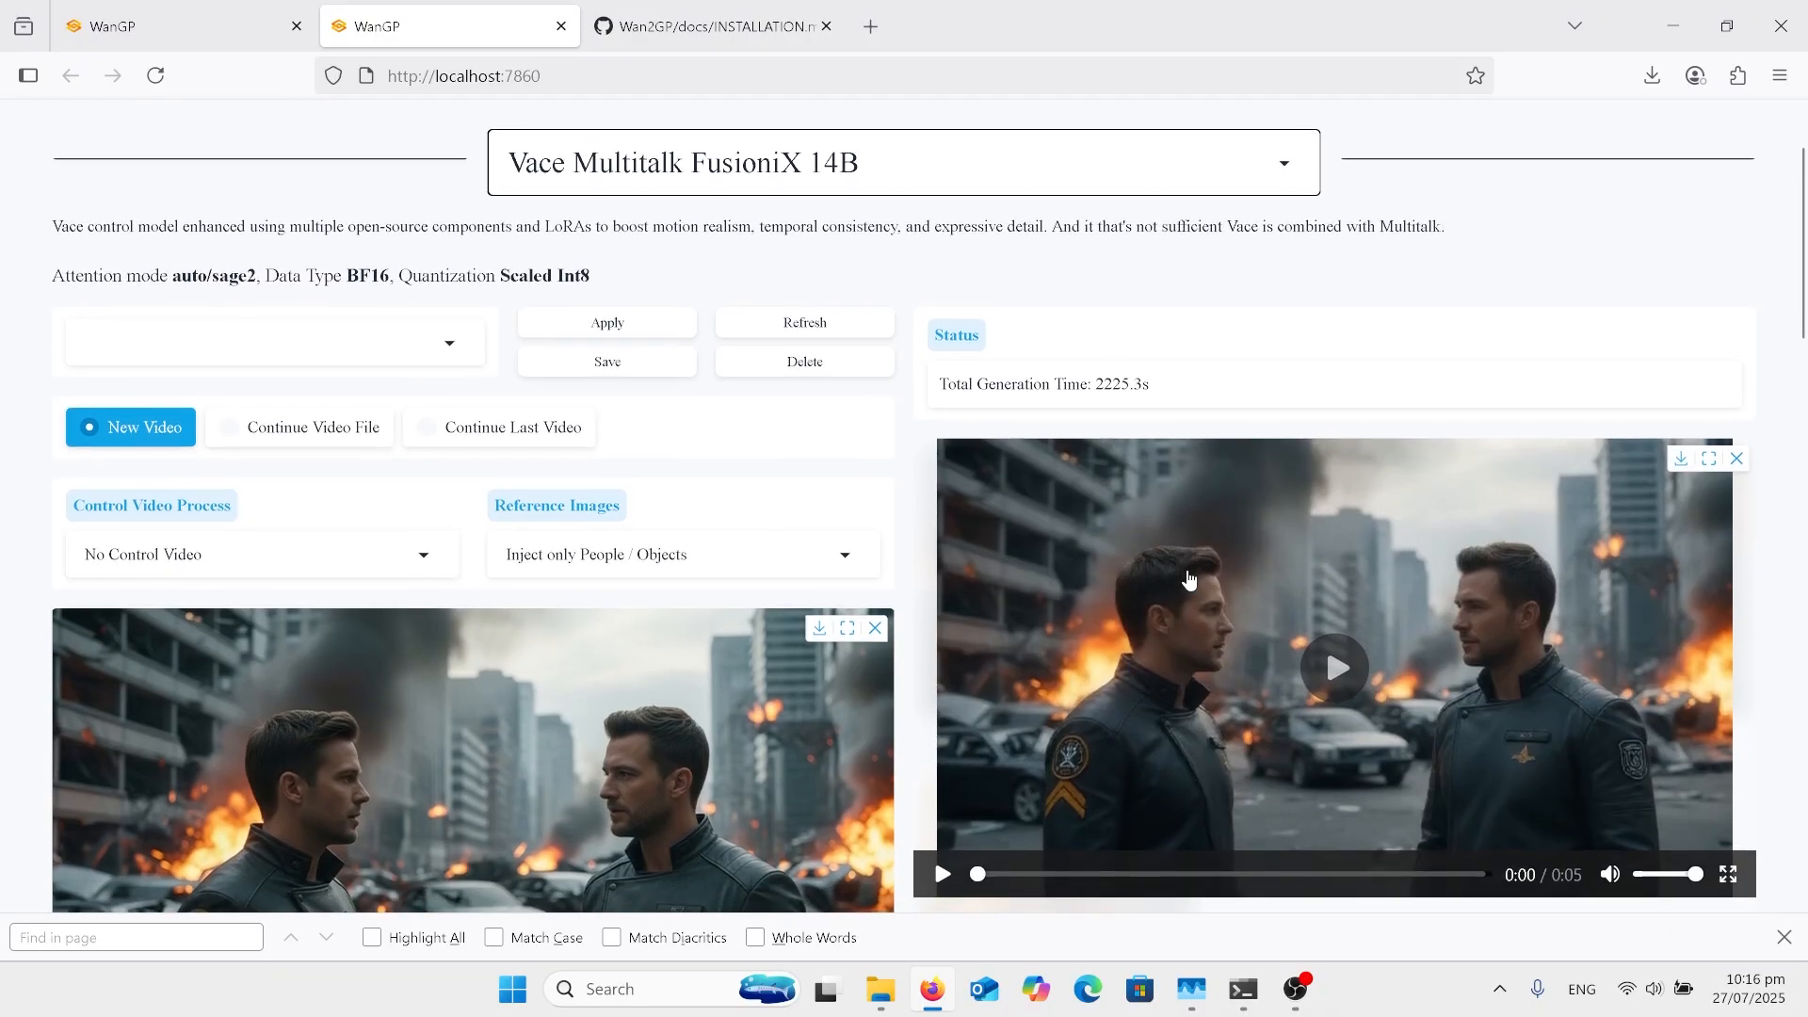
{"action": "scroll", "coordinate": [1188, 579], "scroll_direction": "down", "scroll_amount": 5}
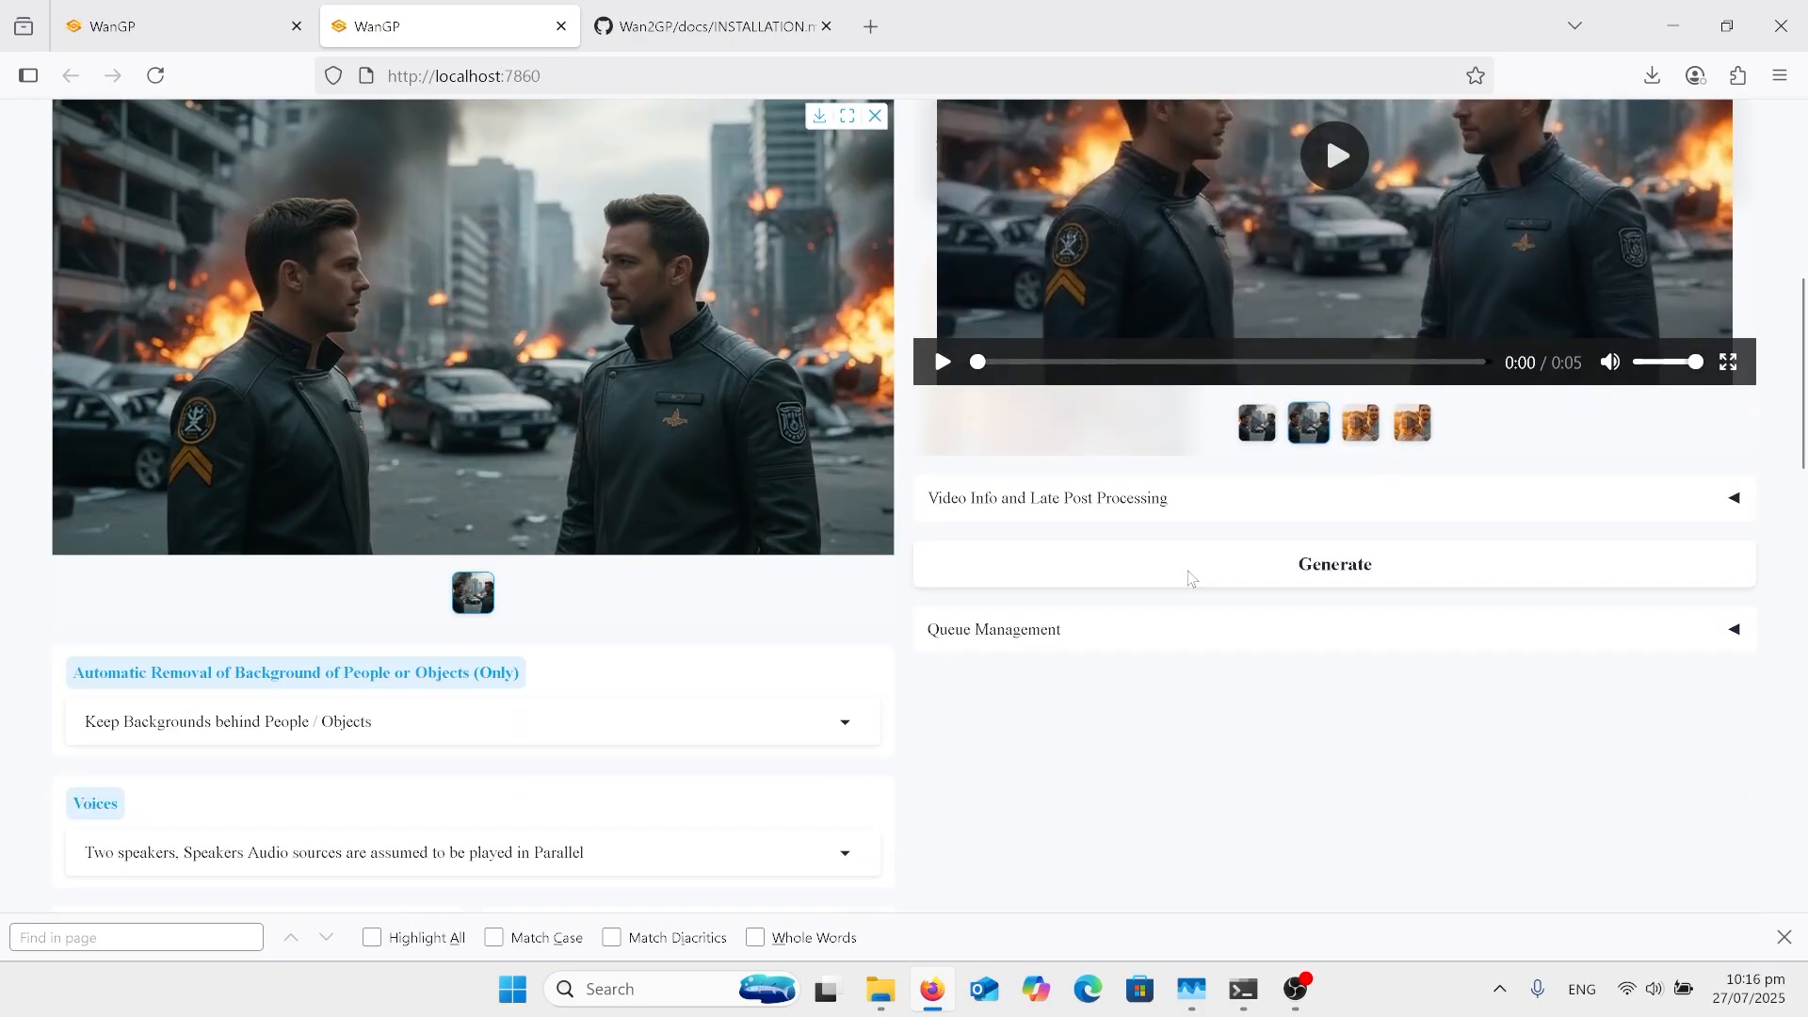
{"action": "scroll", "coordinate": [1191, 579], "scroll_direction": "down", "scroll_amount": 3}
{"action": "left_click", "coordinate": [837, 579]}
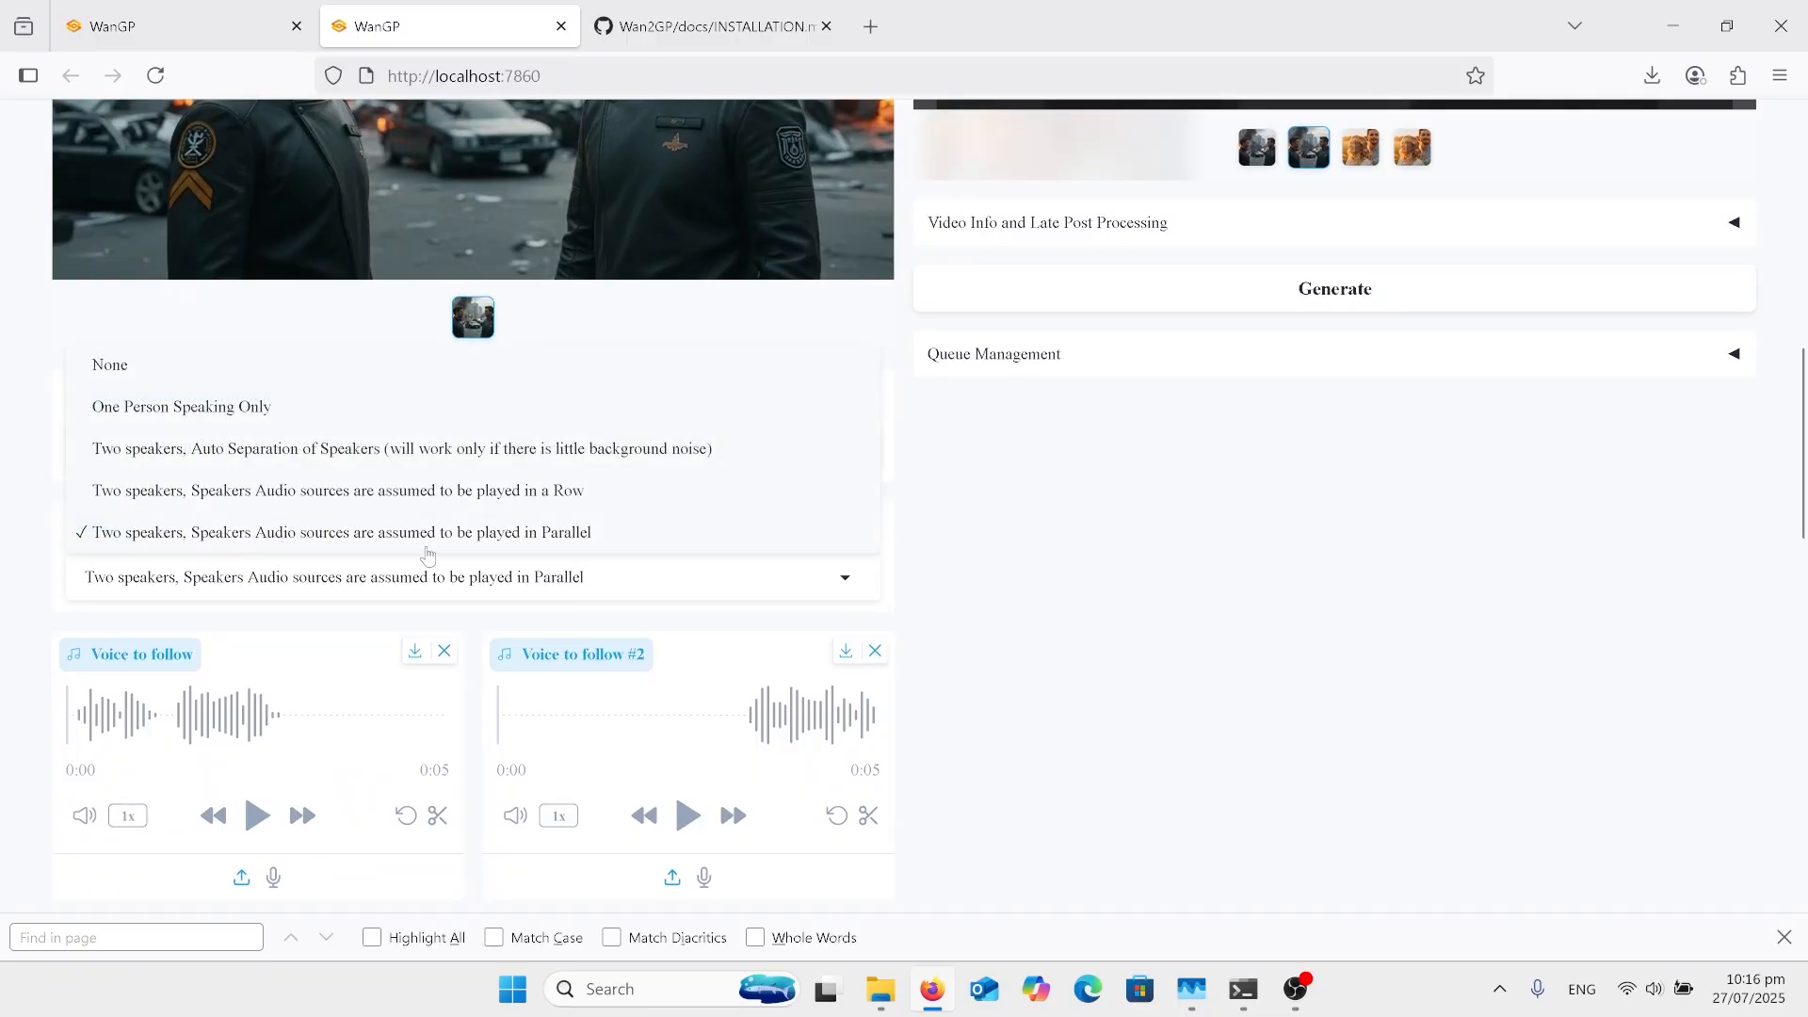
{"action": "left_click", "coordinate": [1088, 612]}
Step: Play back the first and second voice tracks of the two-speaker setup, stopping the second one partway
{"action": "scroll", "coordinate": [716, 676], "scroll_direction": "down", "scroll_amount": 1}
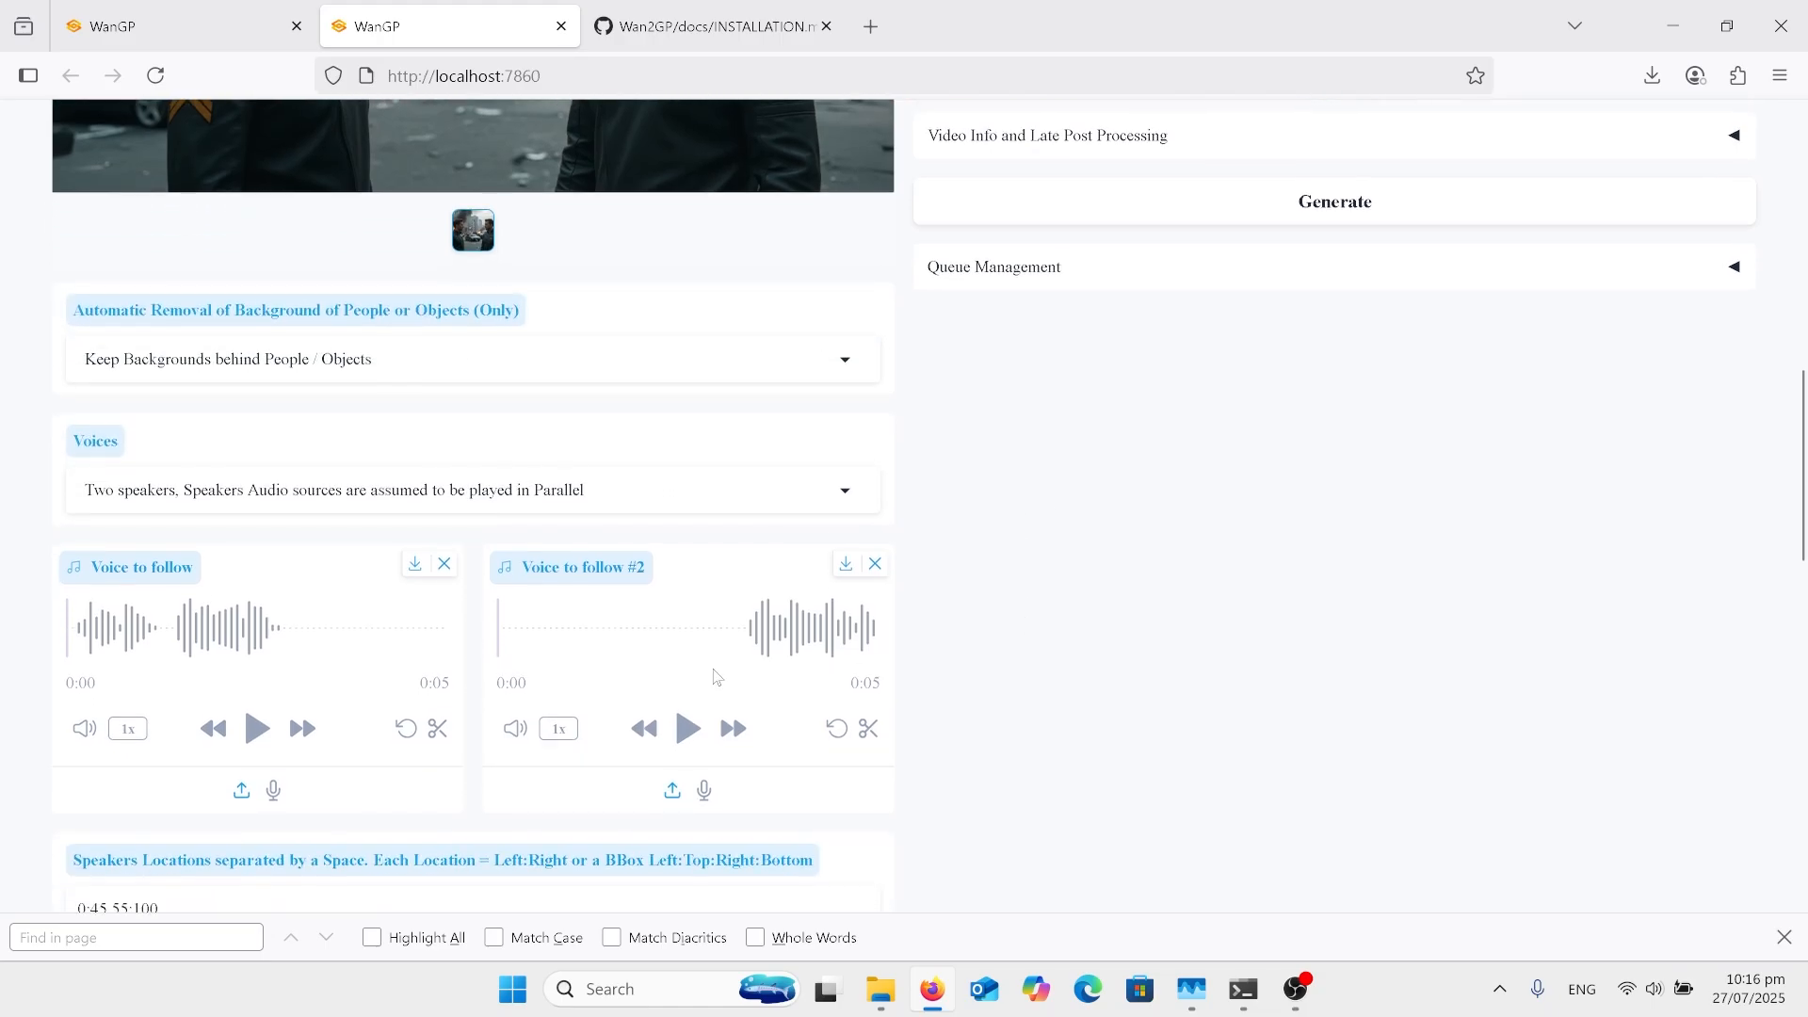
{"action": "left_click", "coordinate": [257, 730]}
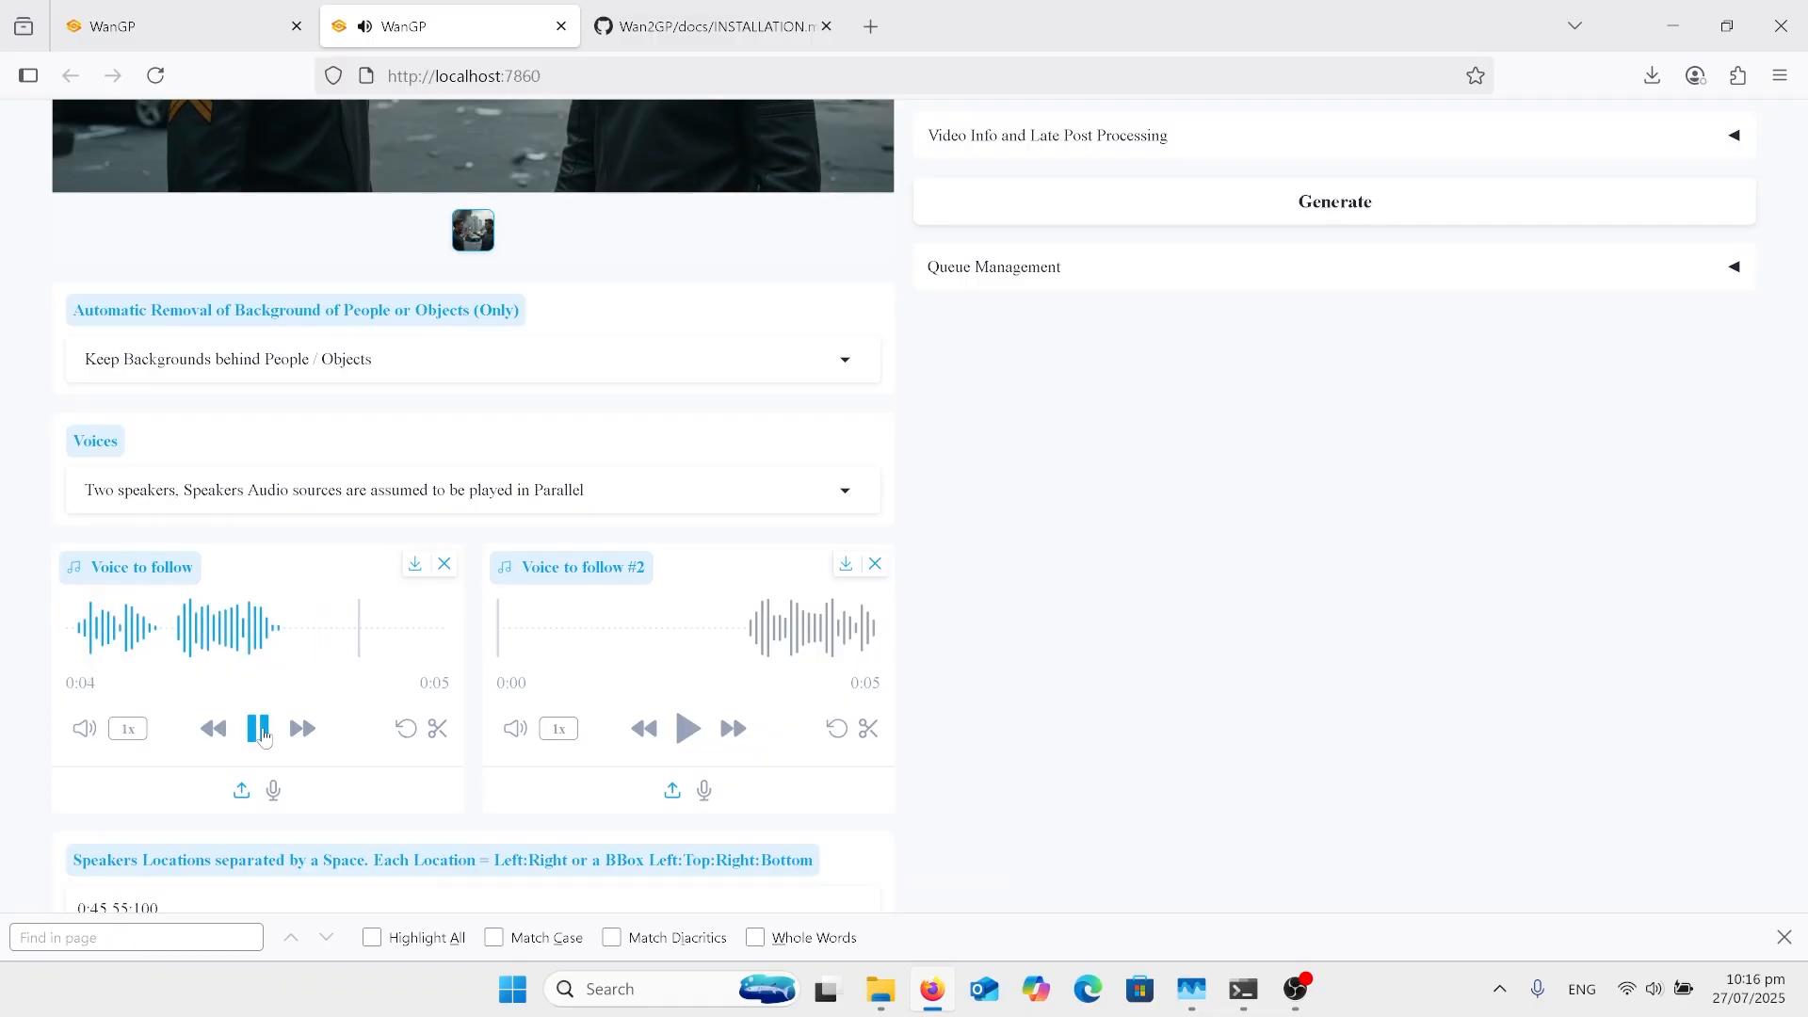
{"action": "left_click", "coordinate": [691, 729]}
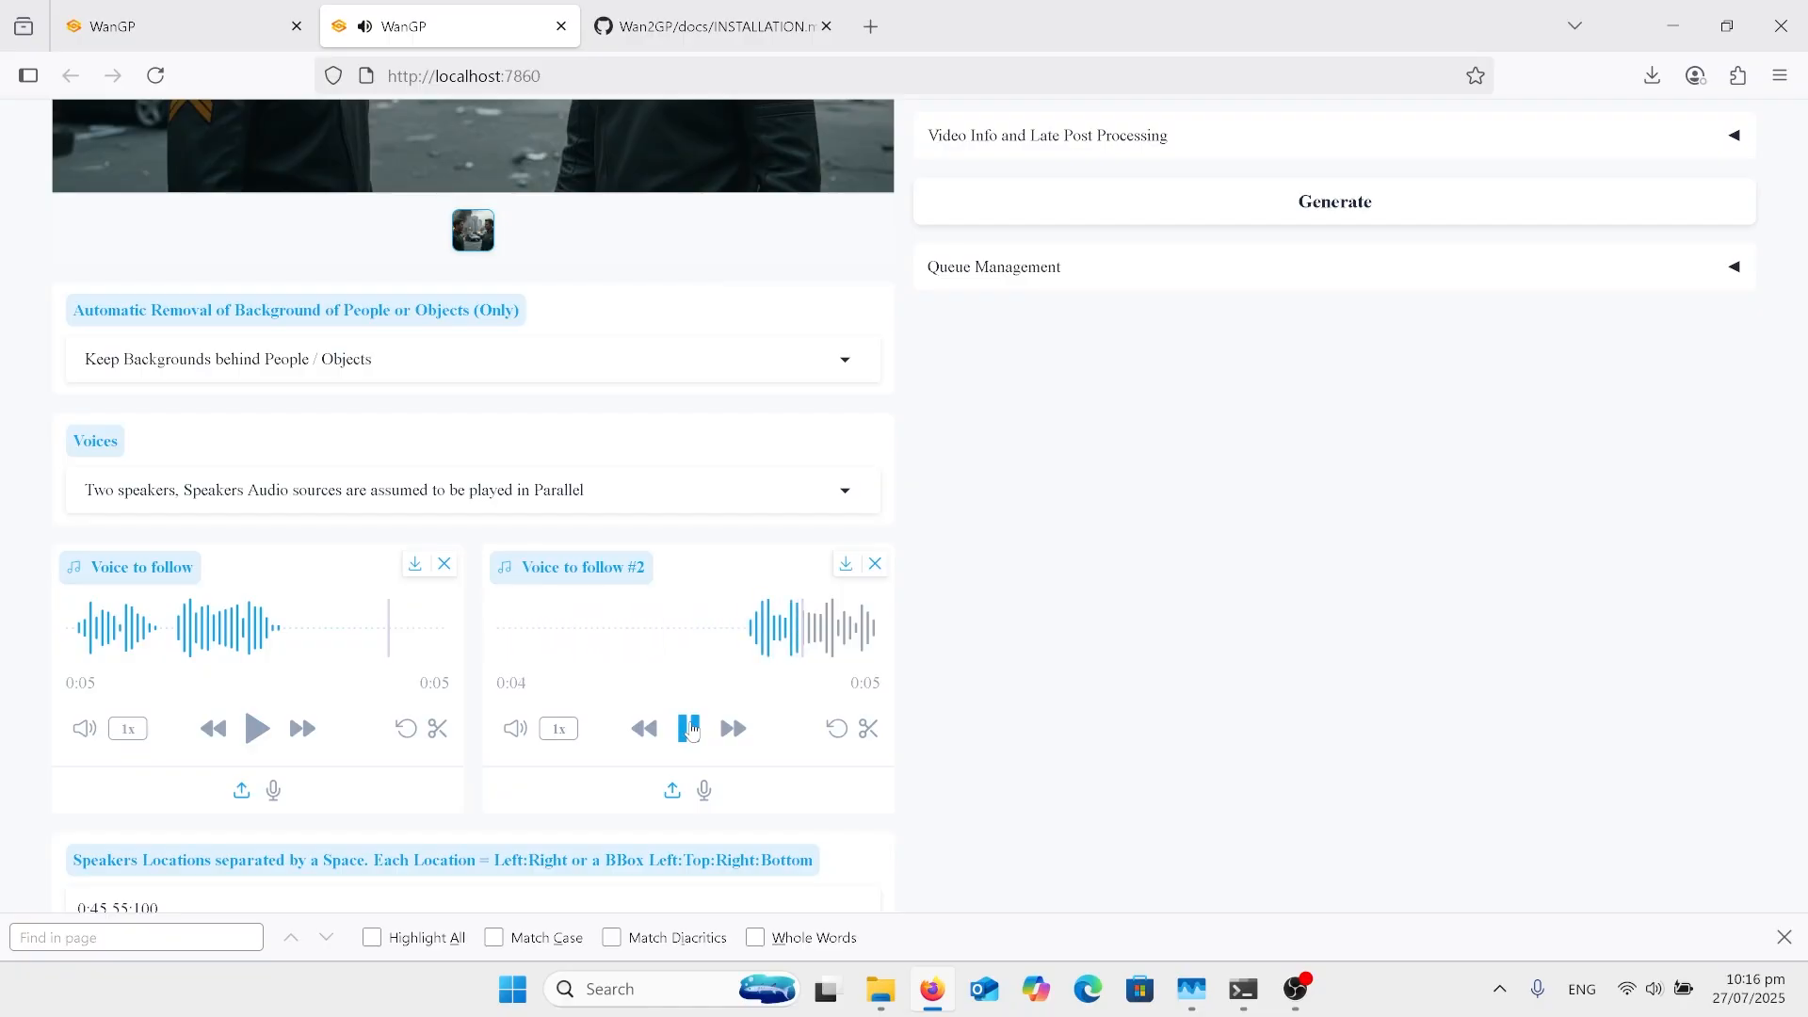
{"action": "left_click", "coordinate": [693, 731]}
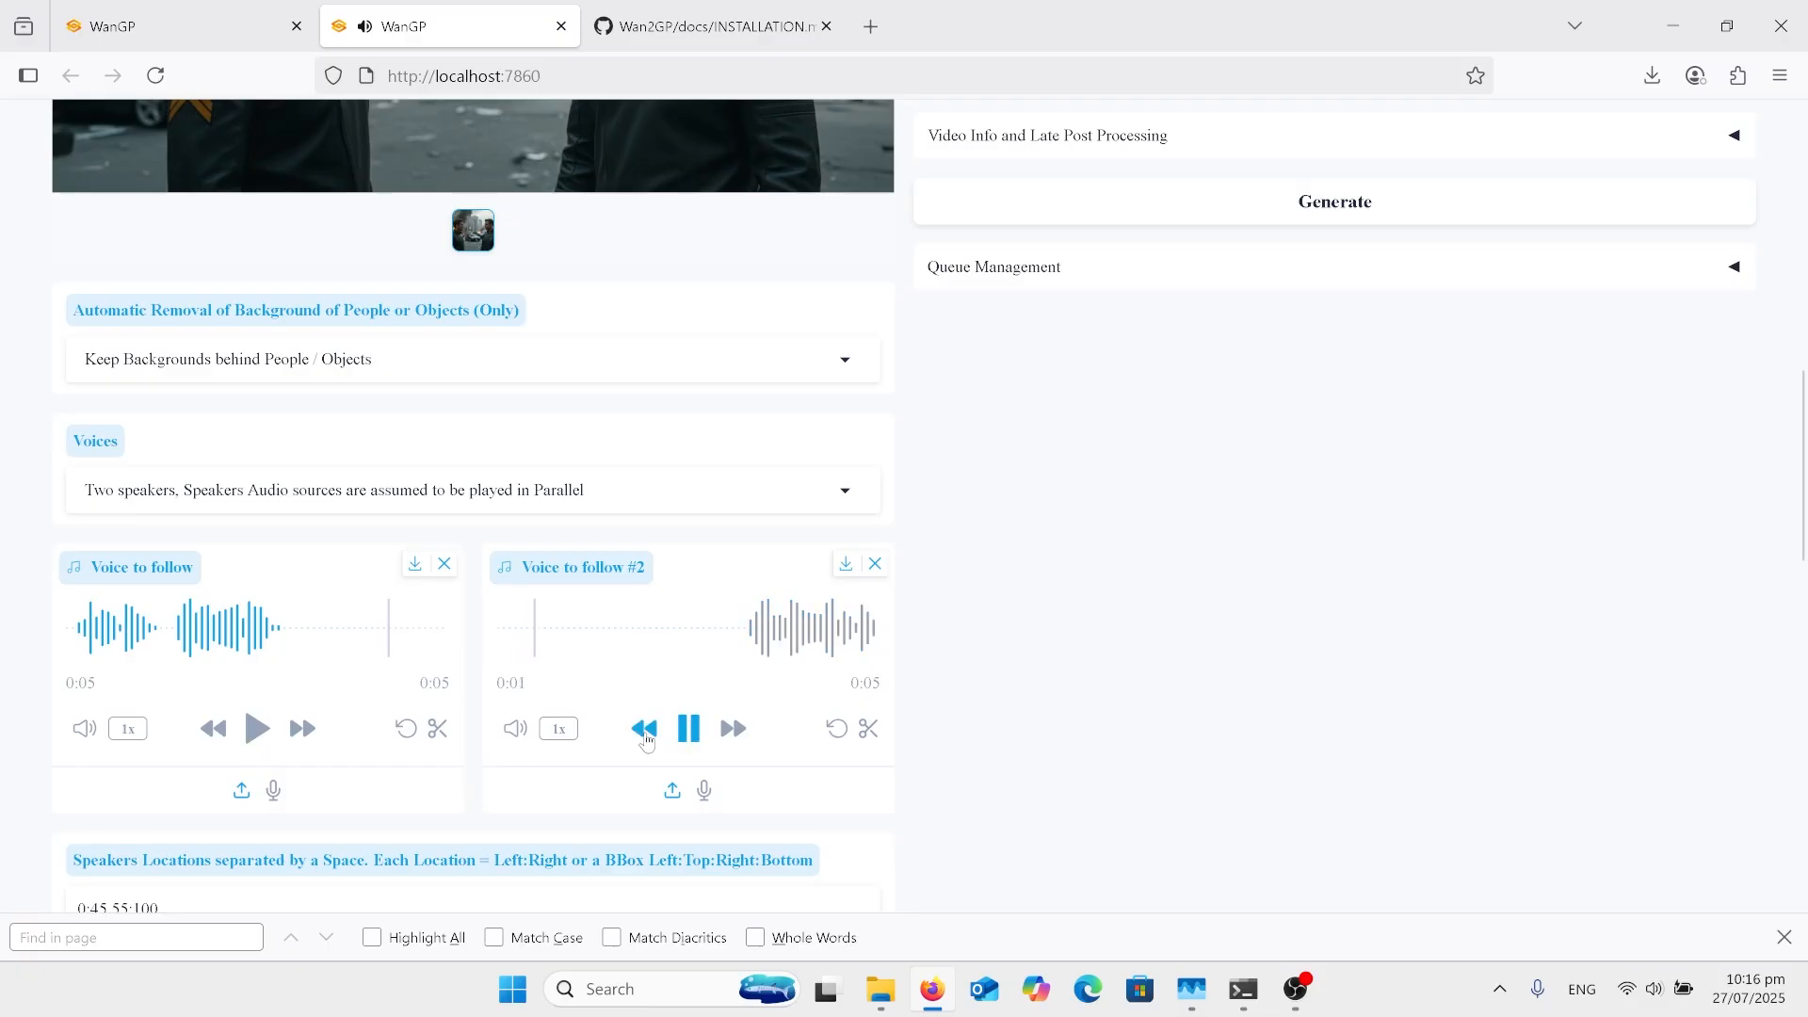
{"action": "left_click", "coordinate": [693, 729]}
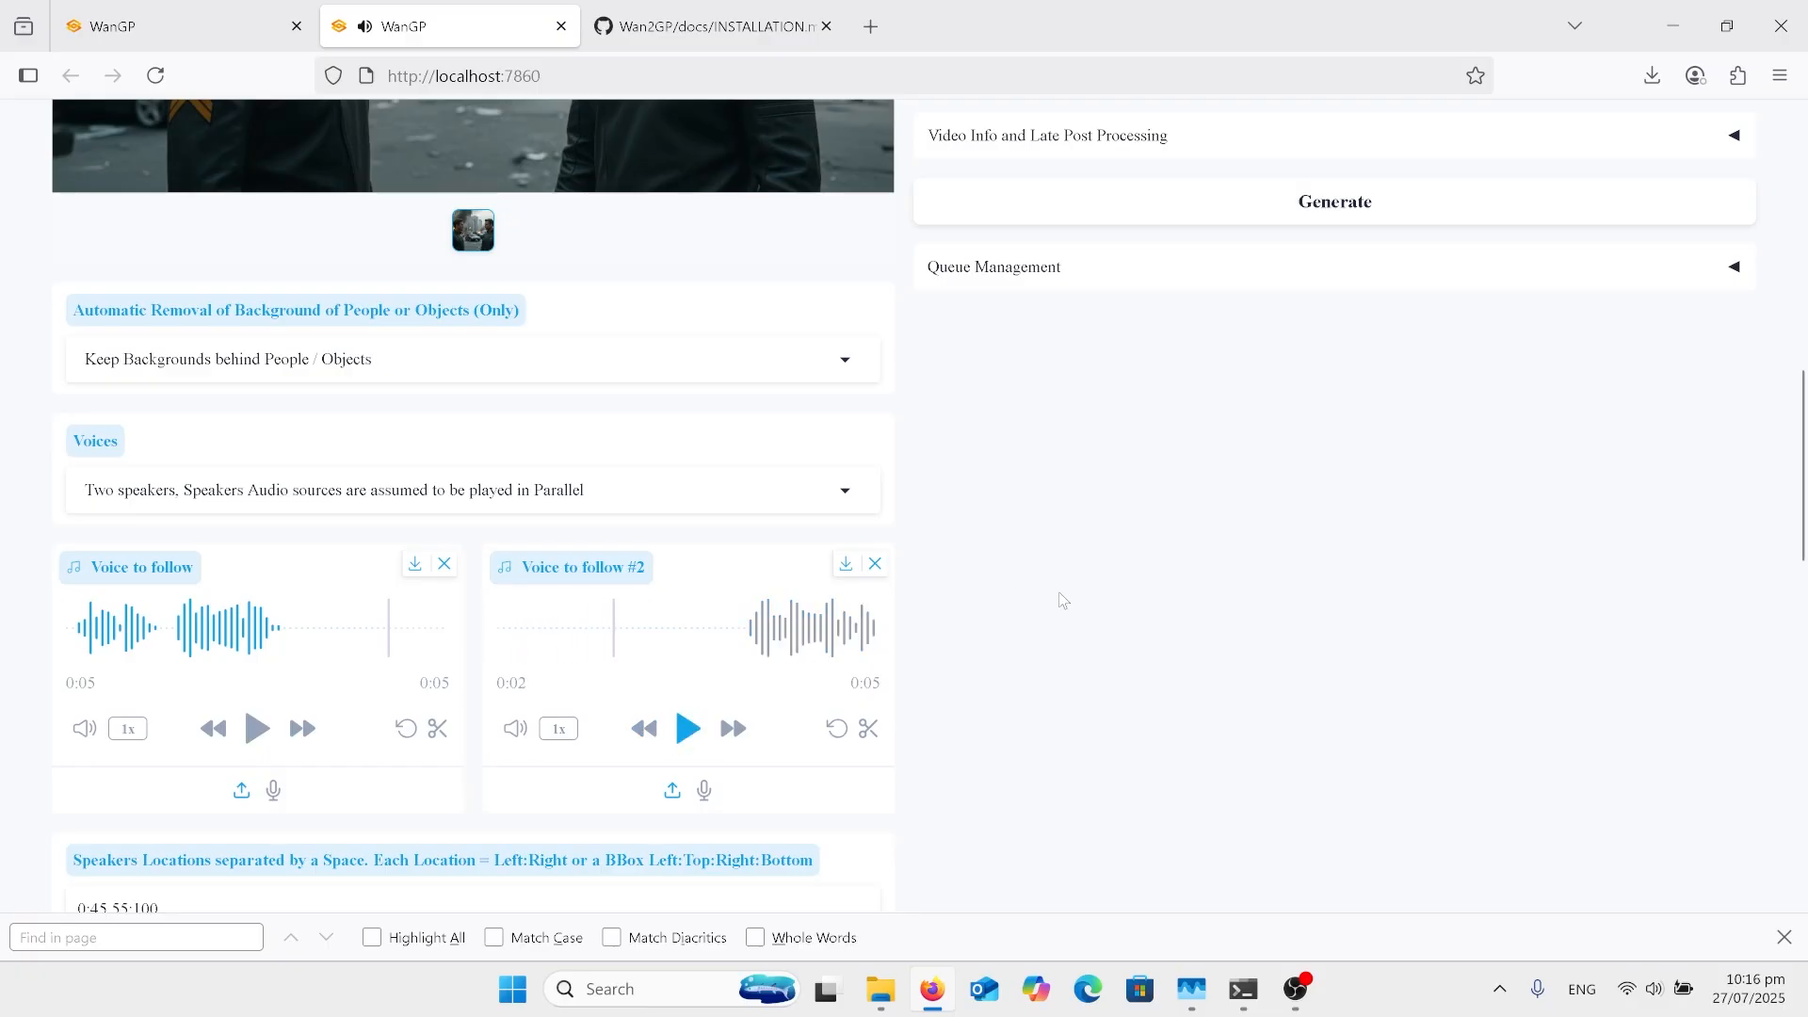
Step: Compare the two-men reference image with the generated video and reopen the Voices choices for the two speakers
{"action": "scroll", "coordinate": [1063, 601], "scroll_direction": "up", "scroll_amount": 3}
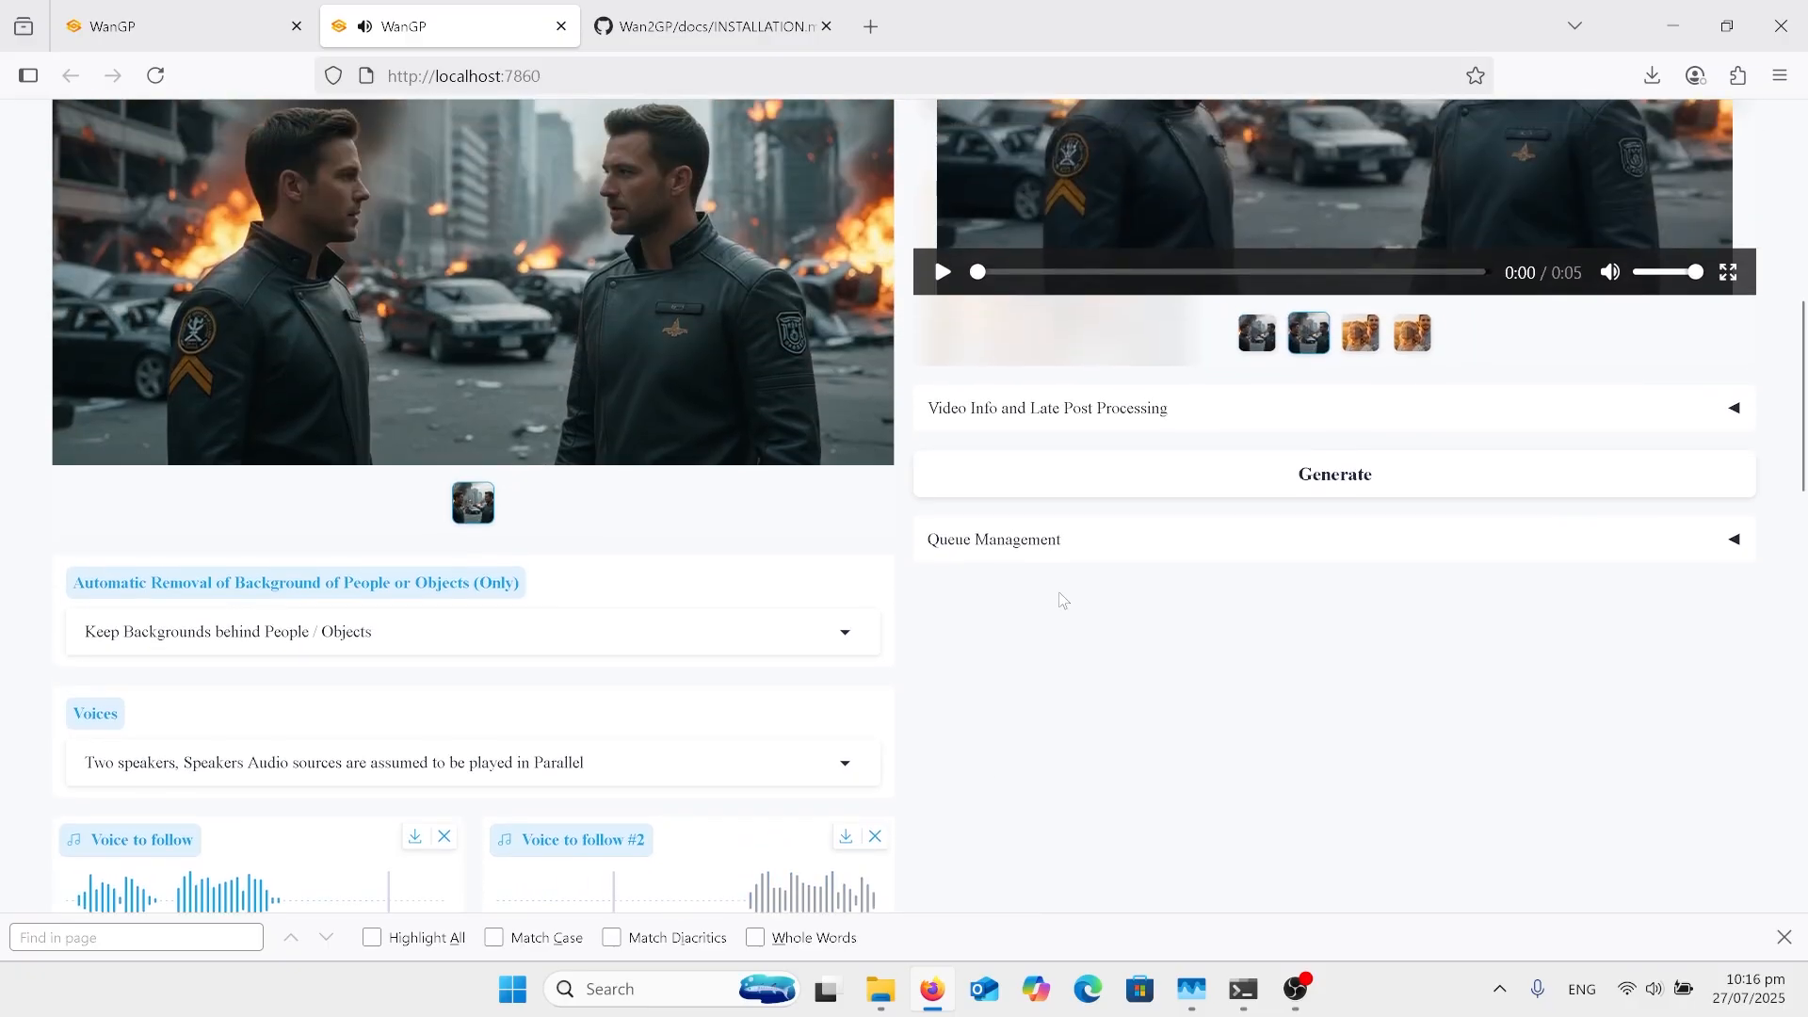
{"action": "scroll", "coordinate": [1064, 601], "scroll_direction": "up", "scroll_amount": 2}
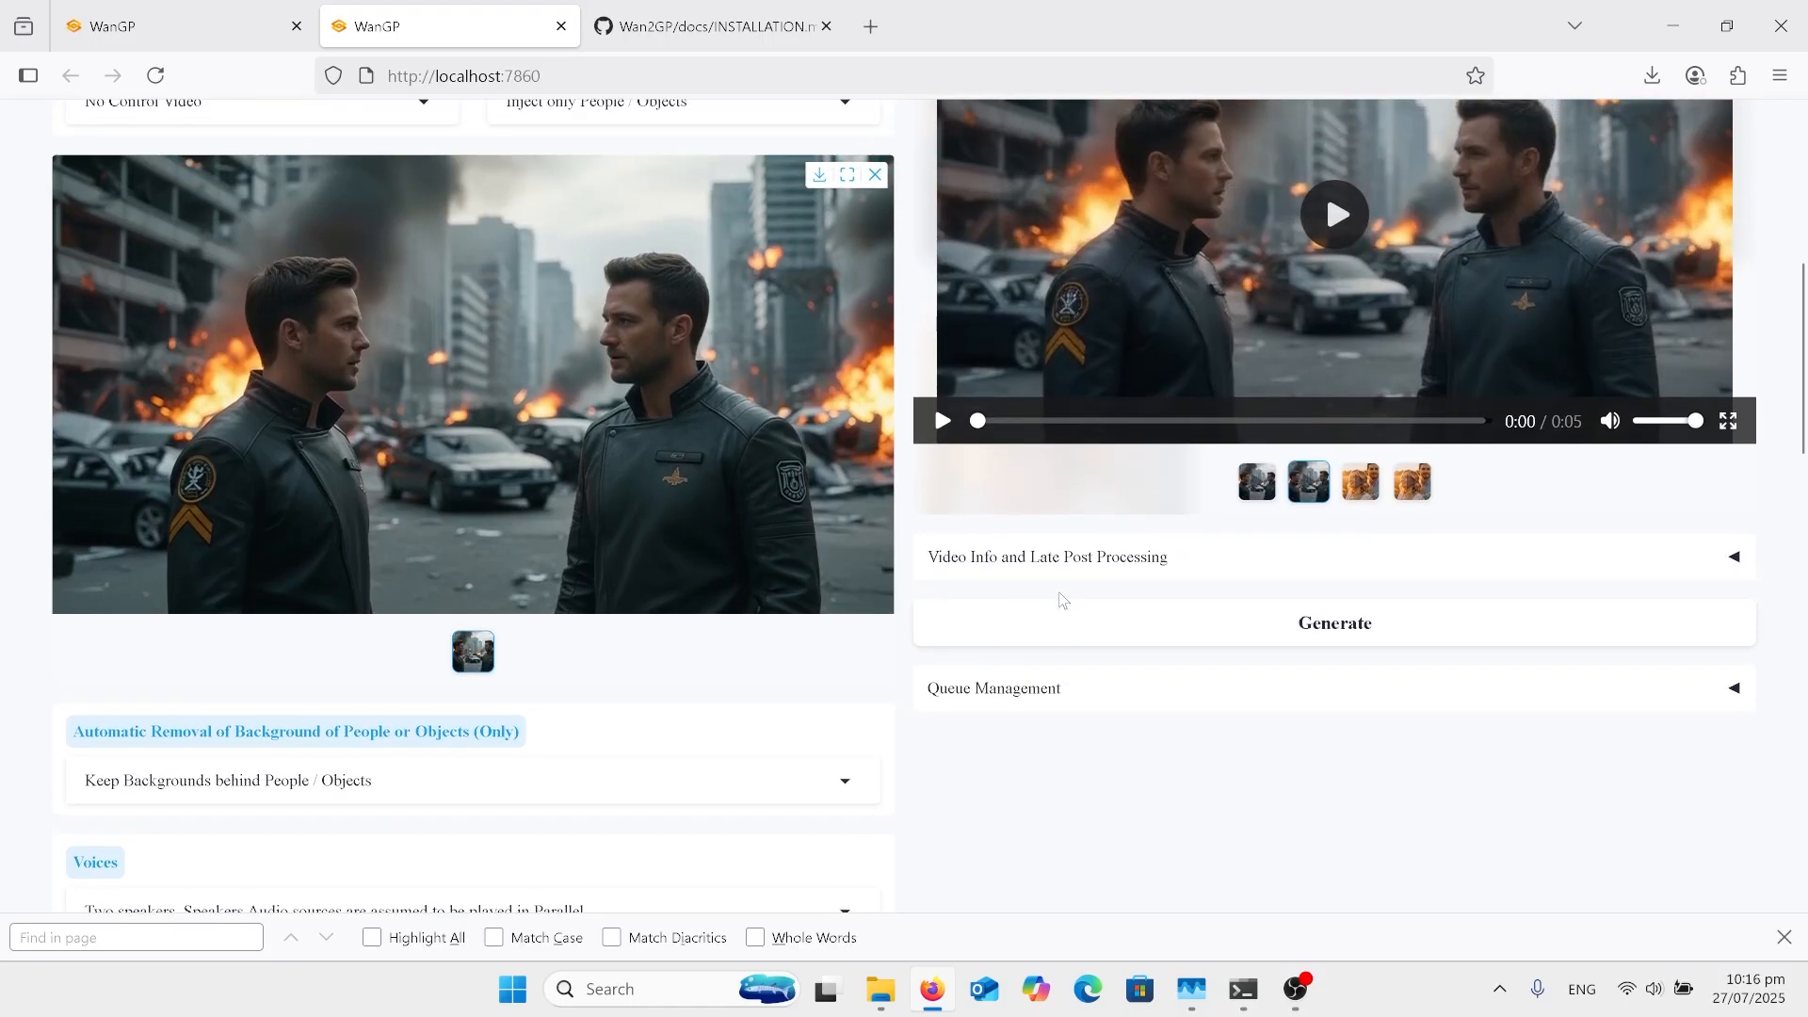
{"action": "scroll", "coordinate": [1063, 600], "scroll_direction": "up", "scroll_amount": 1}
{"action": "scroll", "coordinate": [1062, 601], "scroll_direction": "down", "scroll_amount": 1}
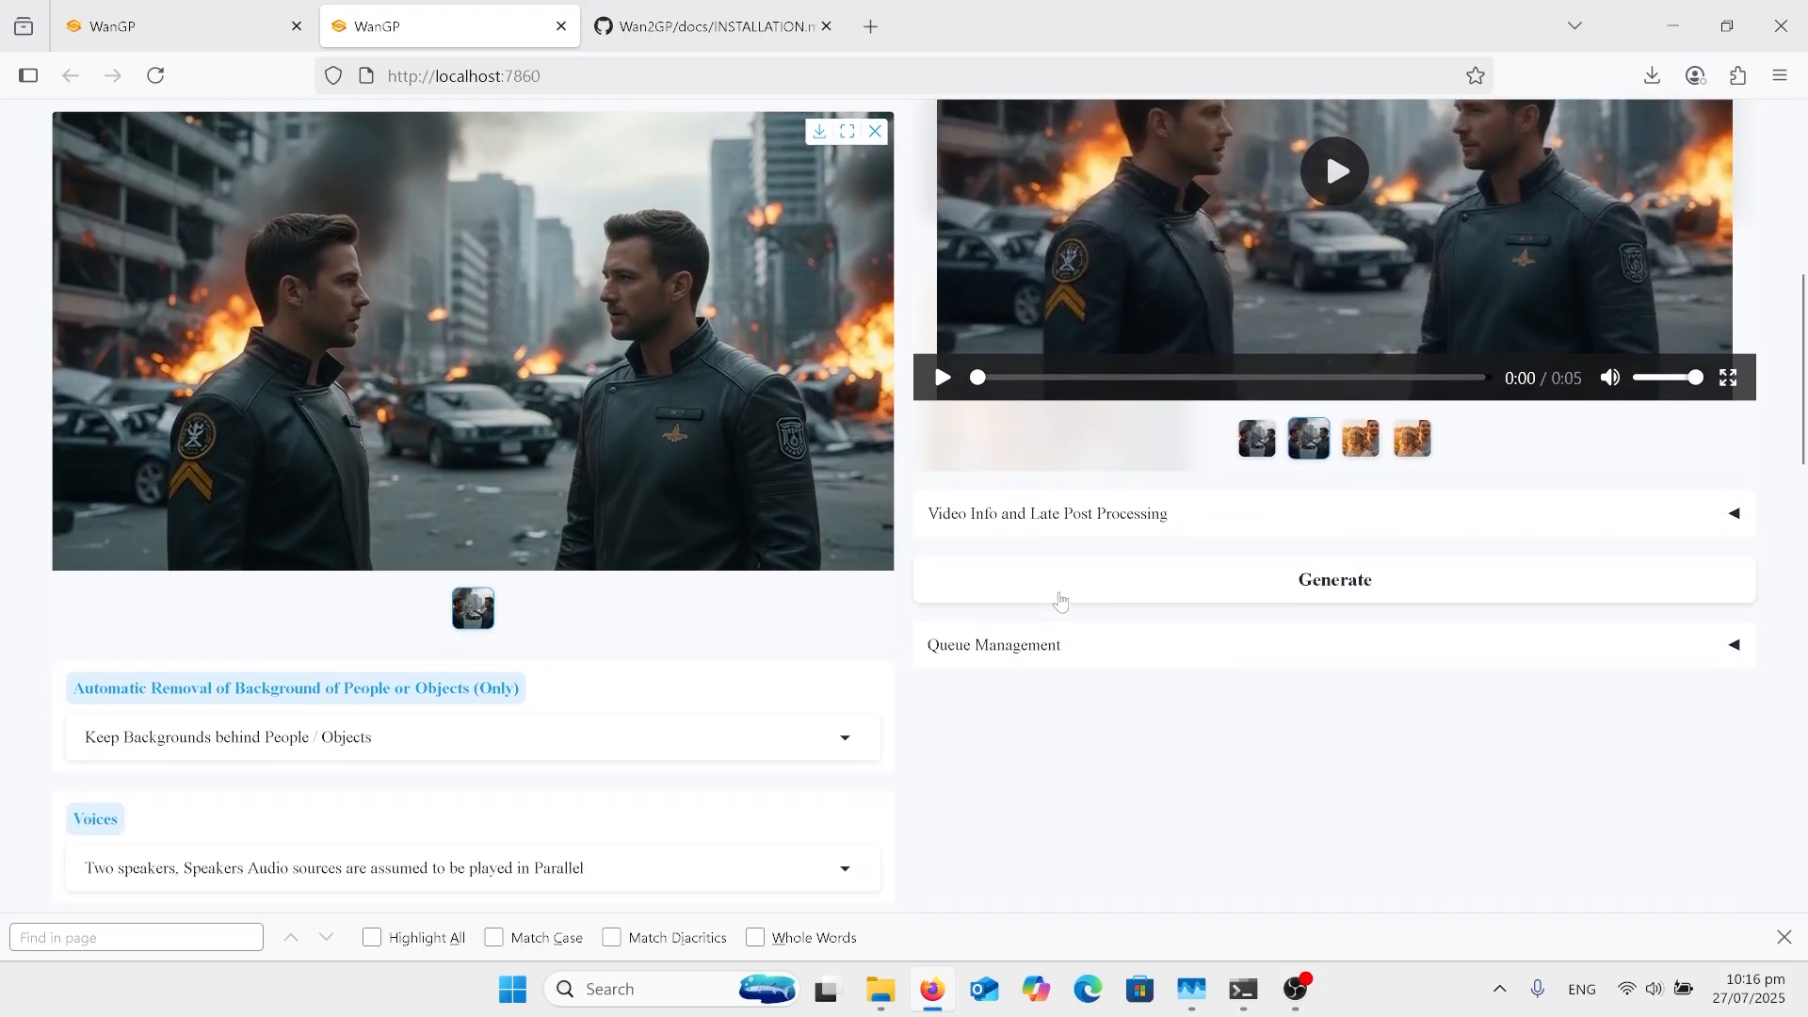
{"action": "scroll", "coordinate": [1062, 600], "scroll_direction": "down", "scroll_amount": 2}
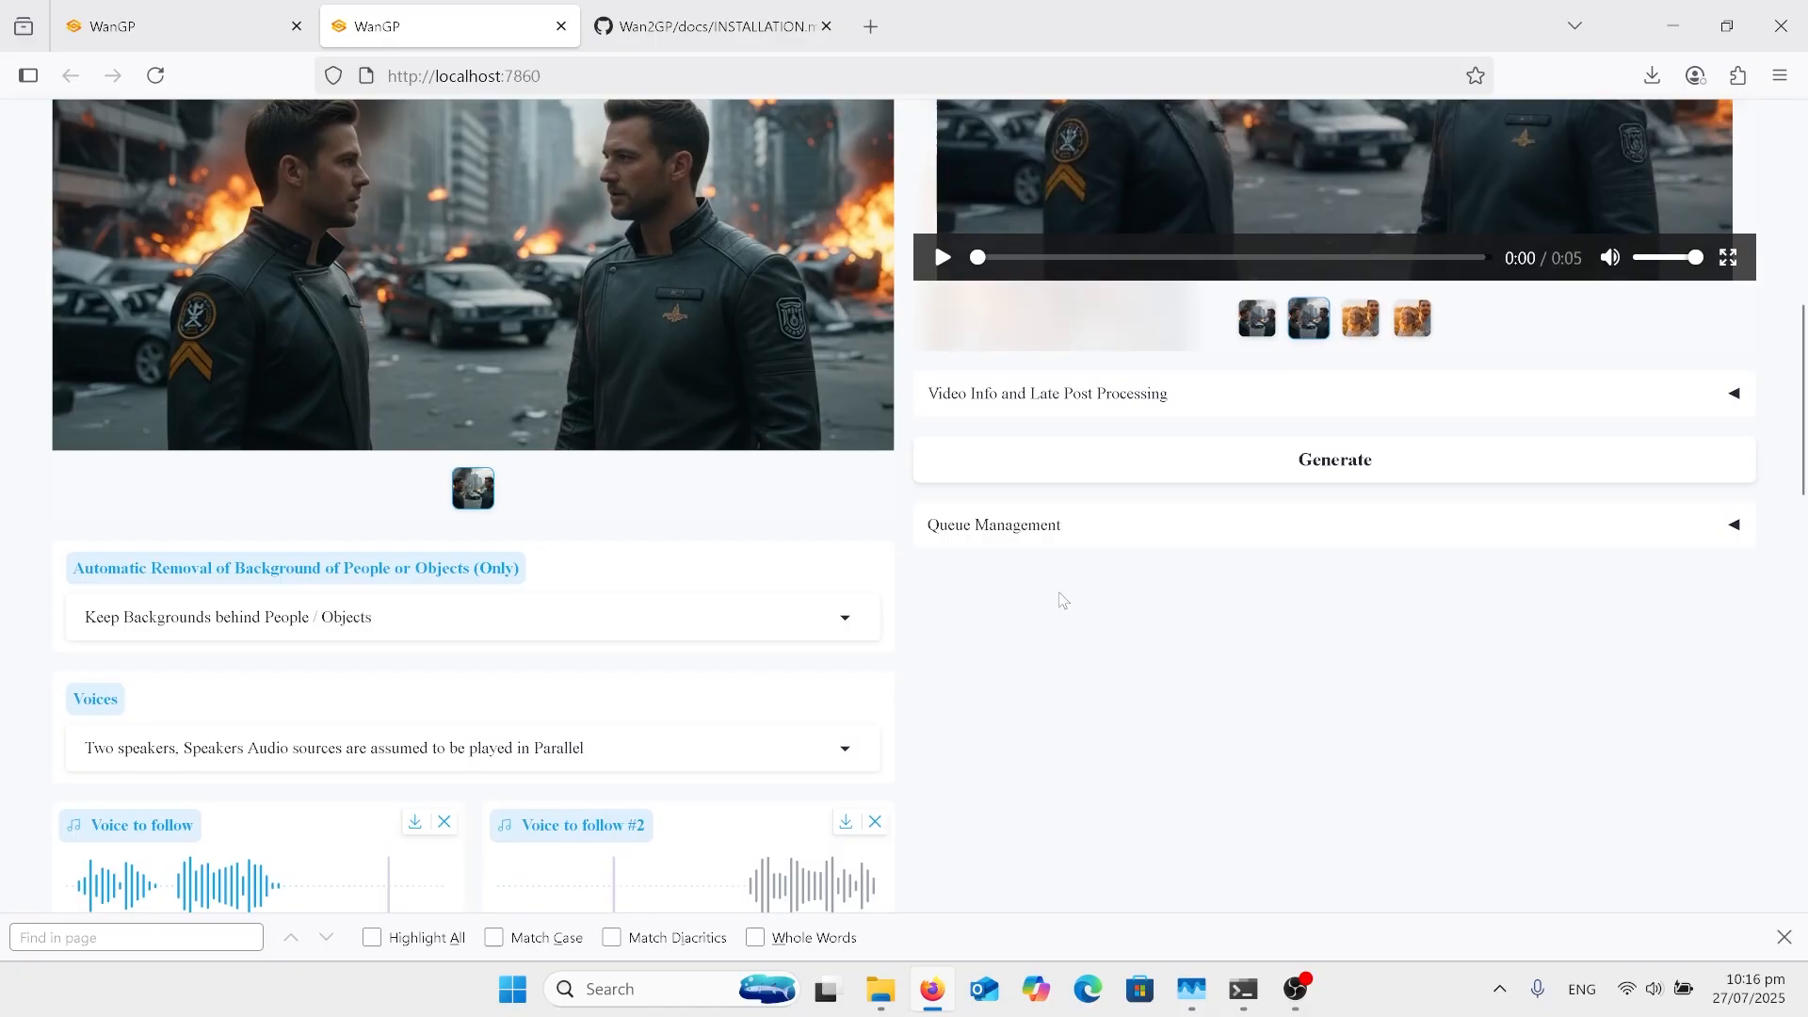
{"action": "scroll", "coordinate": [1064, 601], "scroll_direction": "down", "scroll_amount": 4}
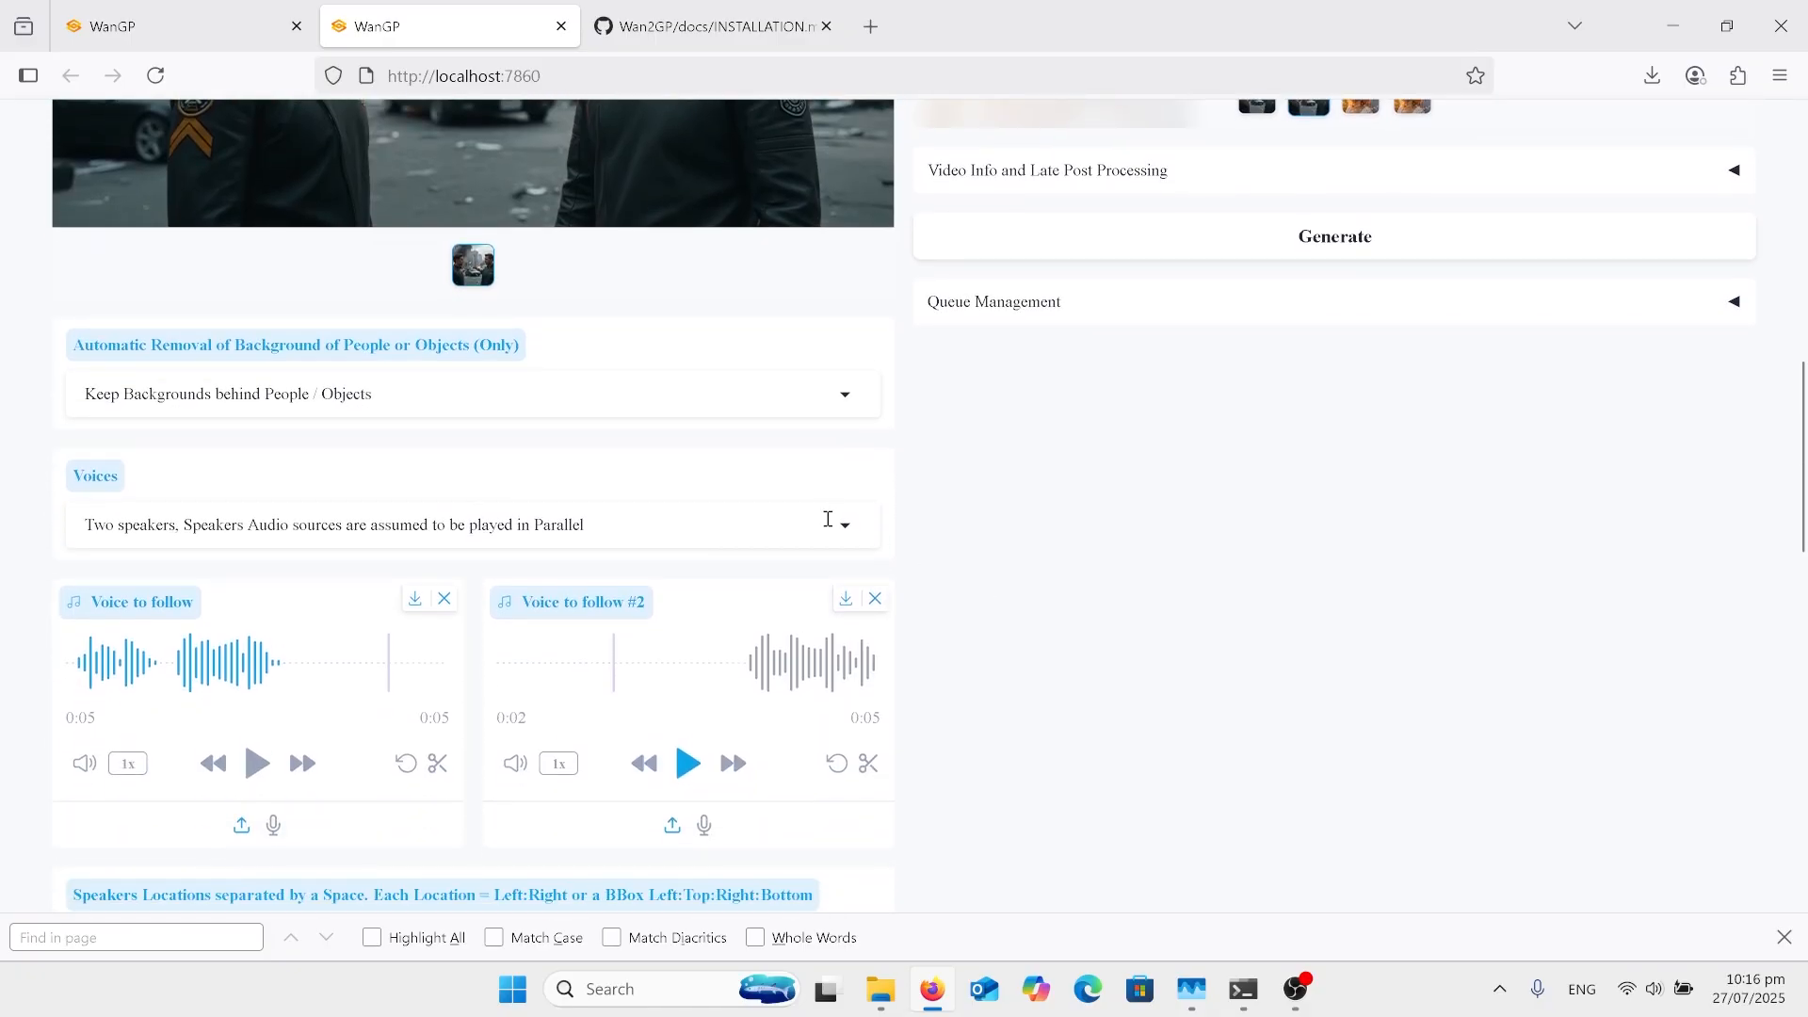
{"action": "left_click", "coordinate": [828, 518]}
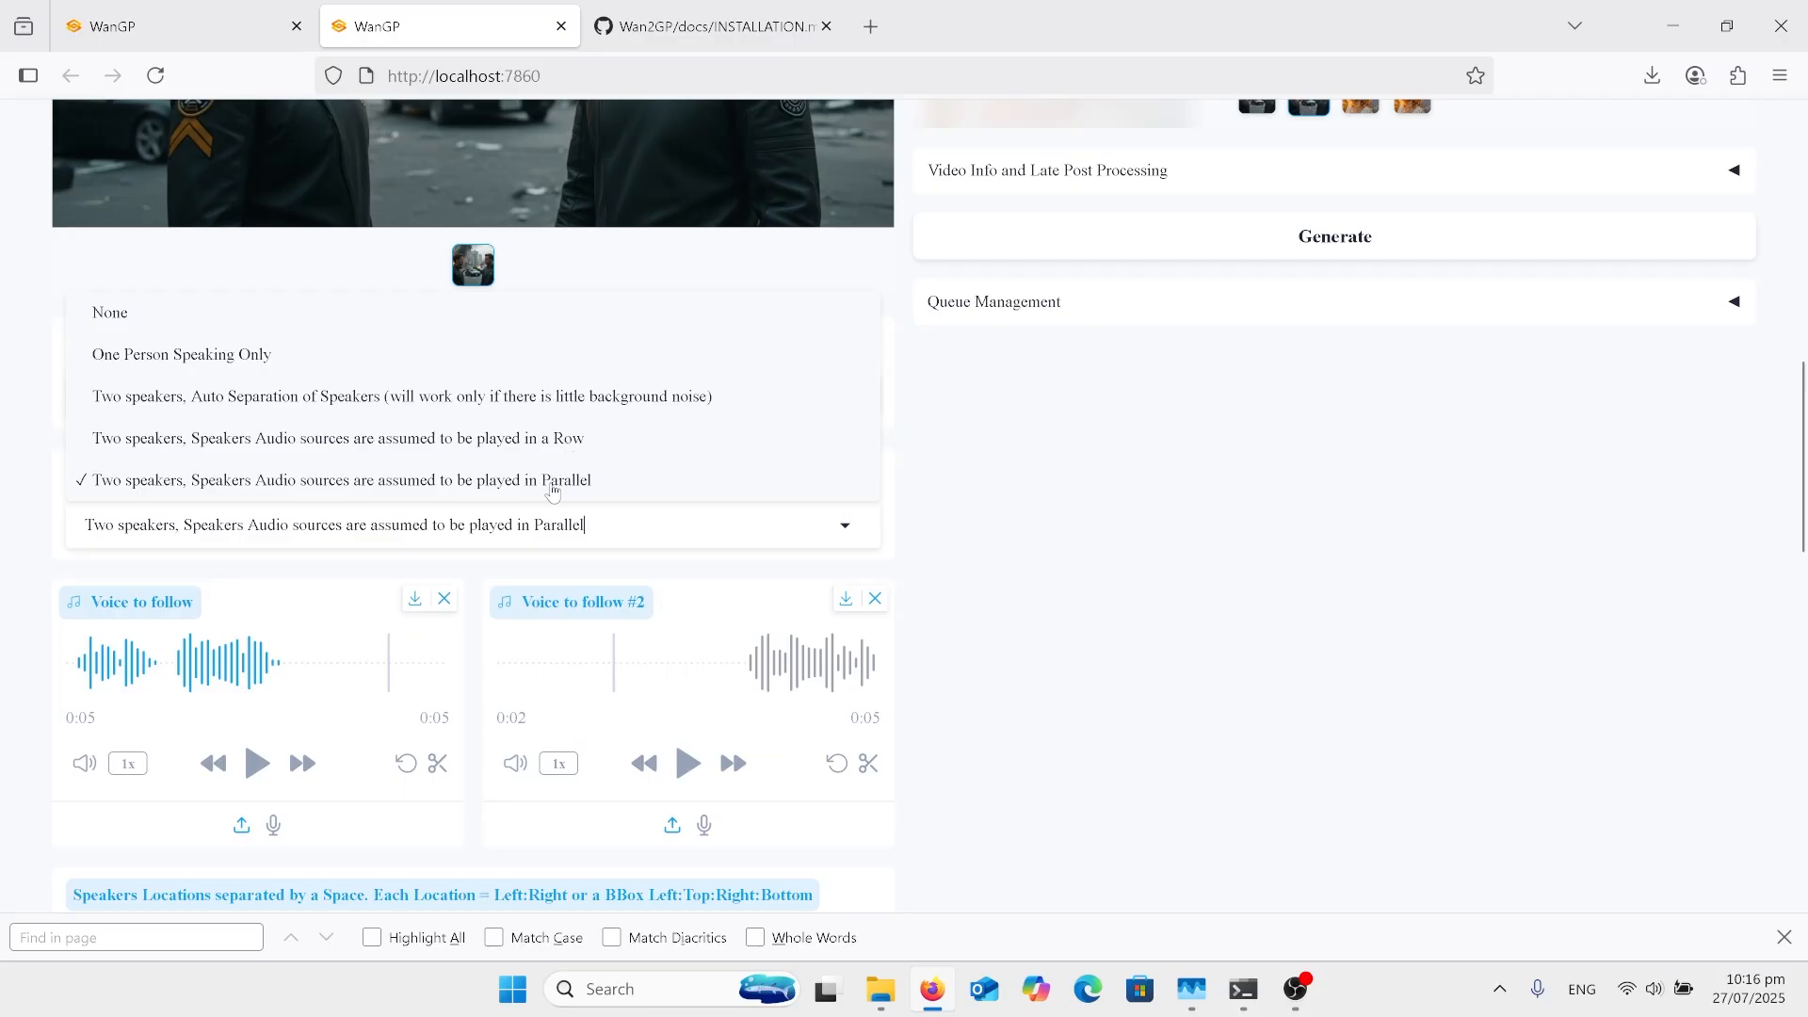
Step: Examine the speaker locations, prompt, resolution, frame count, inference steps and Misc. settings of the two-speaker setup, returning to the model selector
{"action": "scroll", "coordinate": [1168, 774], "scroll_direction": "down", "scroll_amount": 4}
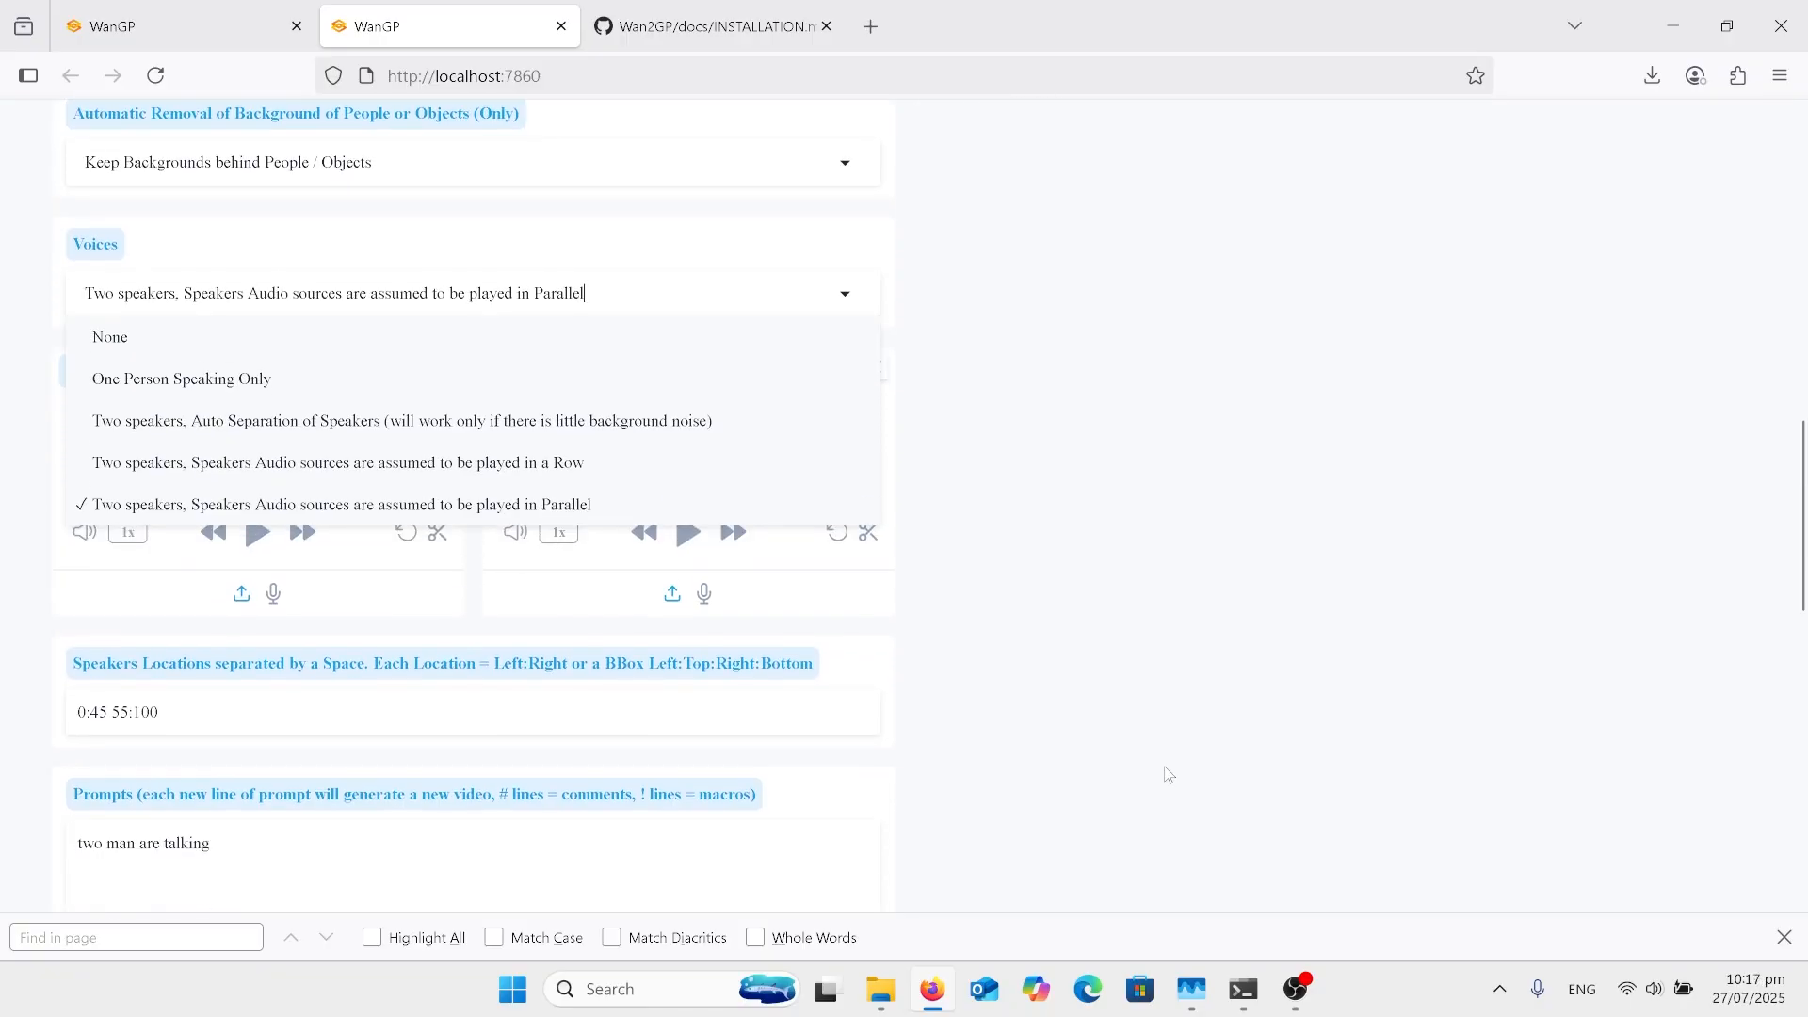
{"action": "scroll", "coordinate": [1168, 774], "scroll_direction": "down", "scroll_amount": 5}
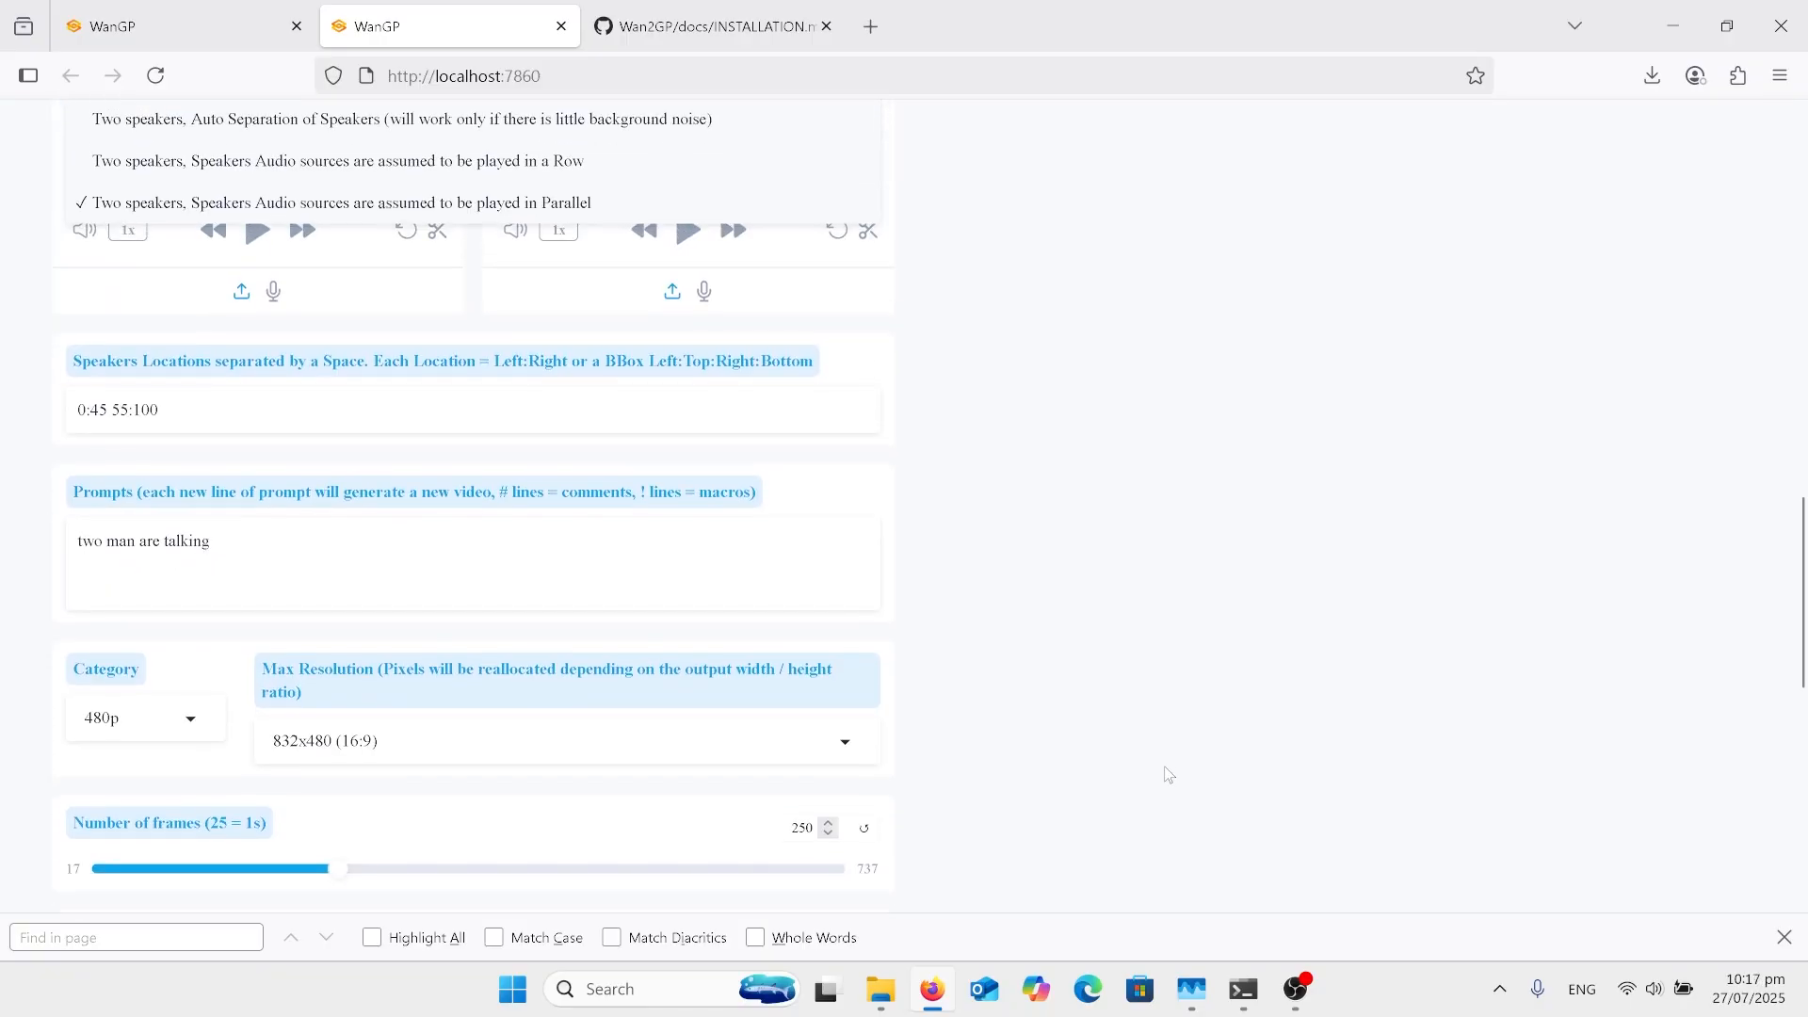
{"action": "scroll", "coordinate": [1168, 774], "scroll_direction": "down", "scroll_amount": 12}
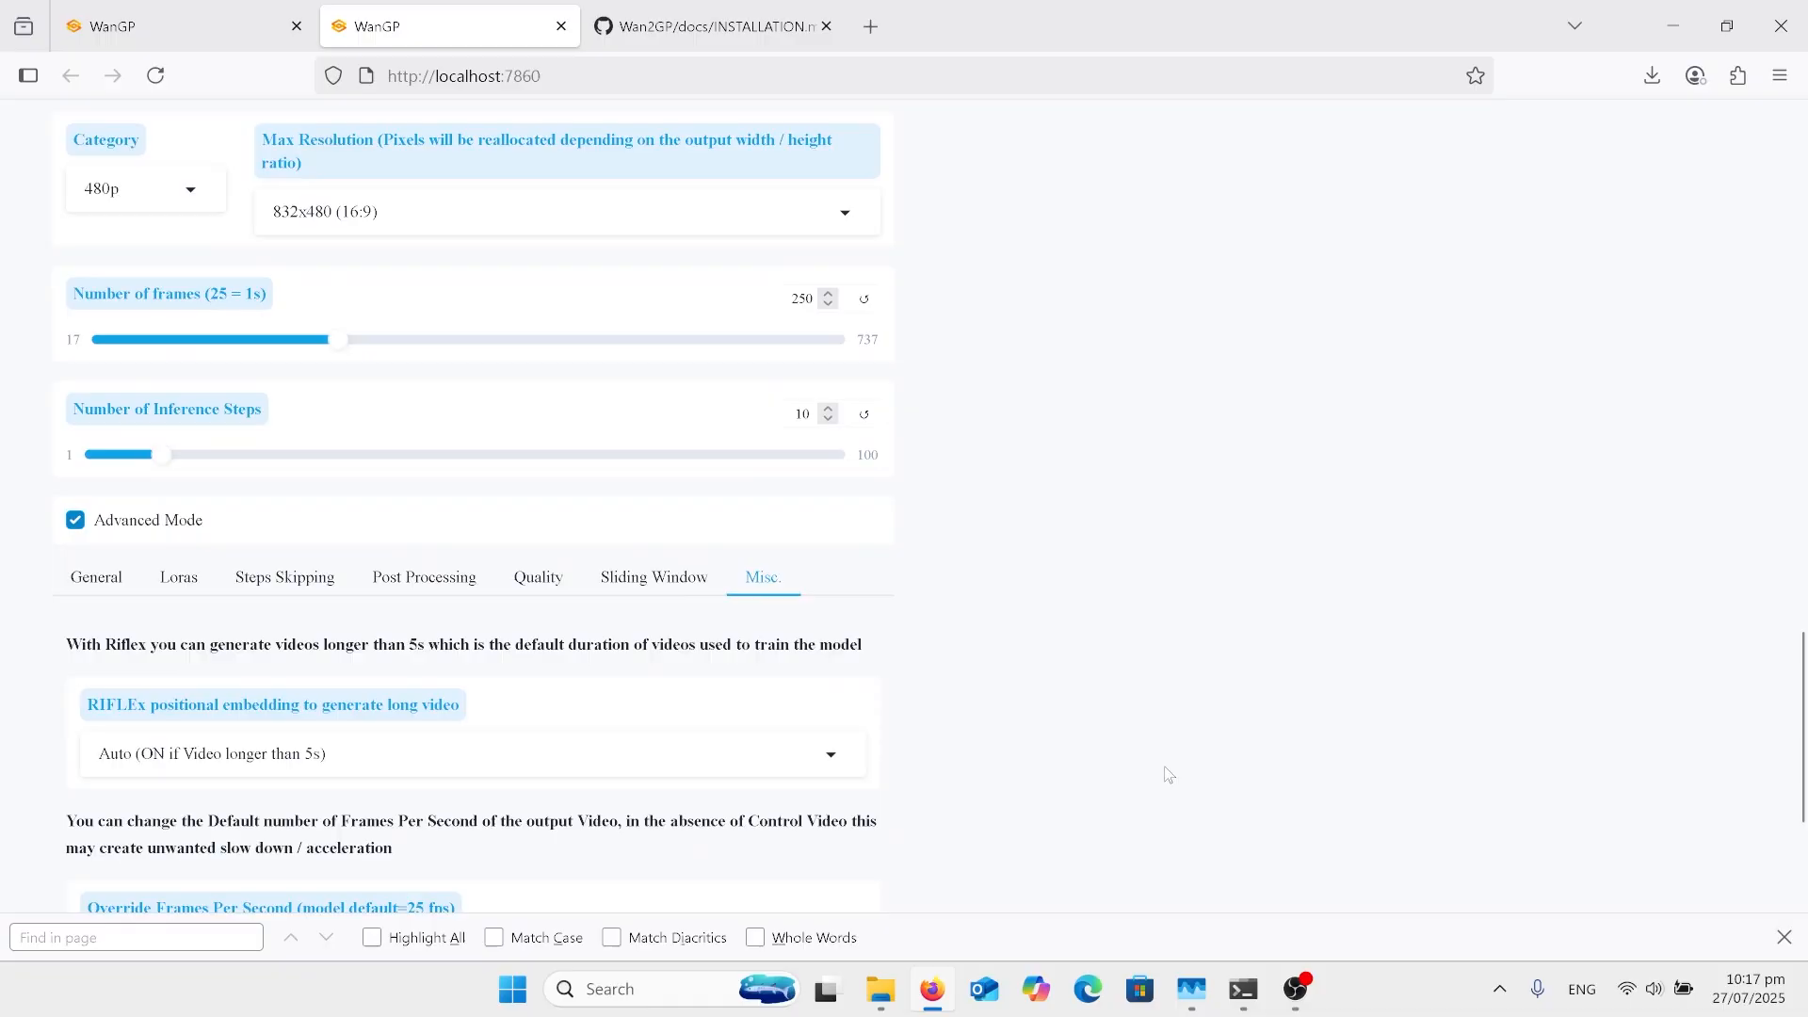
{"action": "scroll", "coordinate": [1167, 774], "scroll_direction": "down", "scroll_amount": 1}
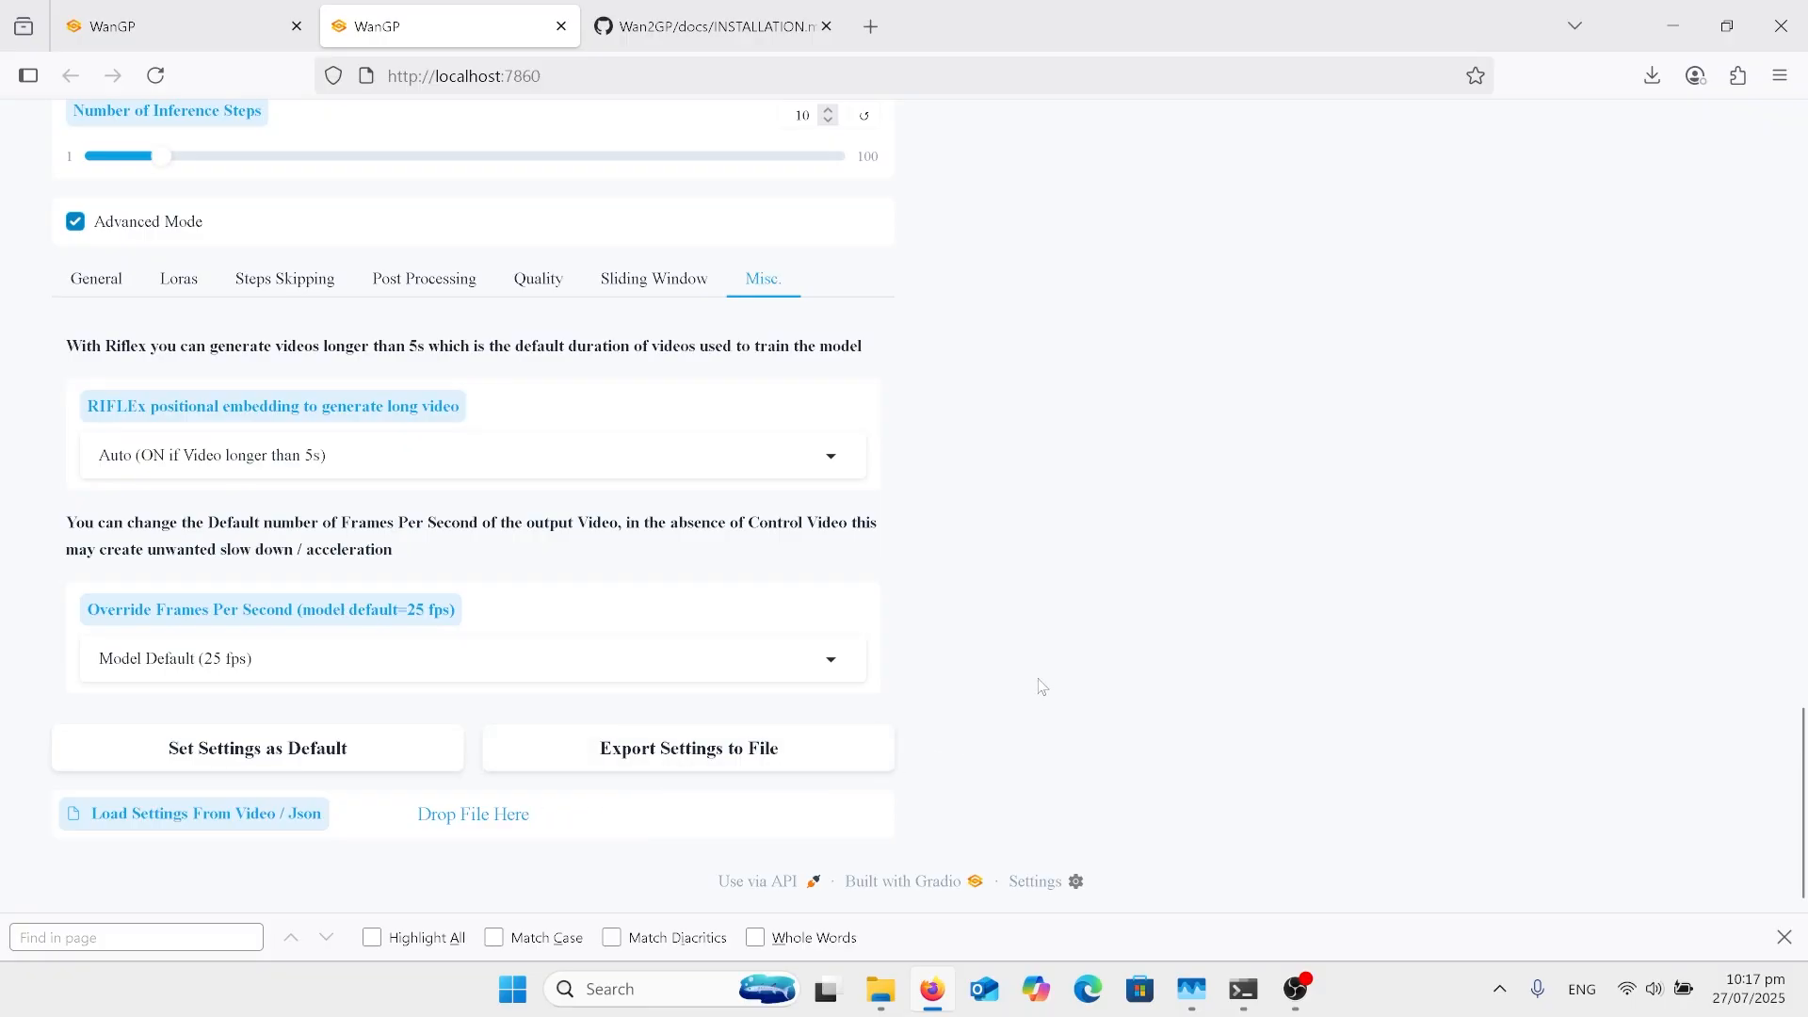
{"action": "scroll", "coordinate": [1043, 687], "scroll_direction": "up", "scroll_amount": 5}
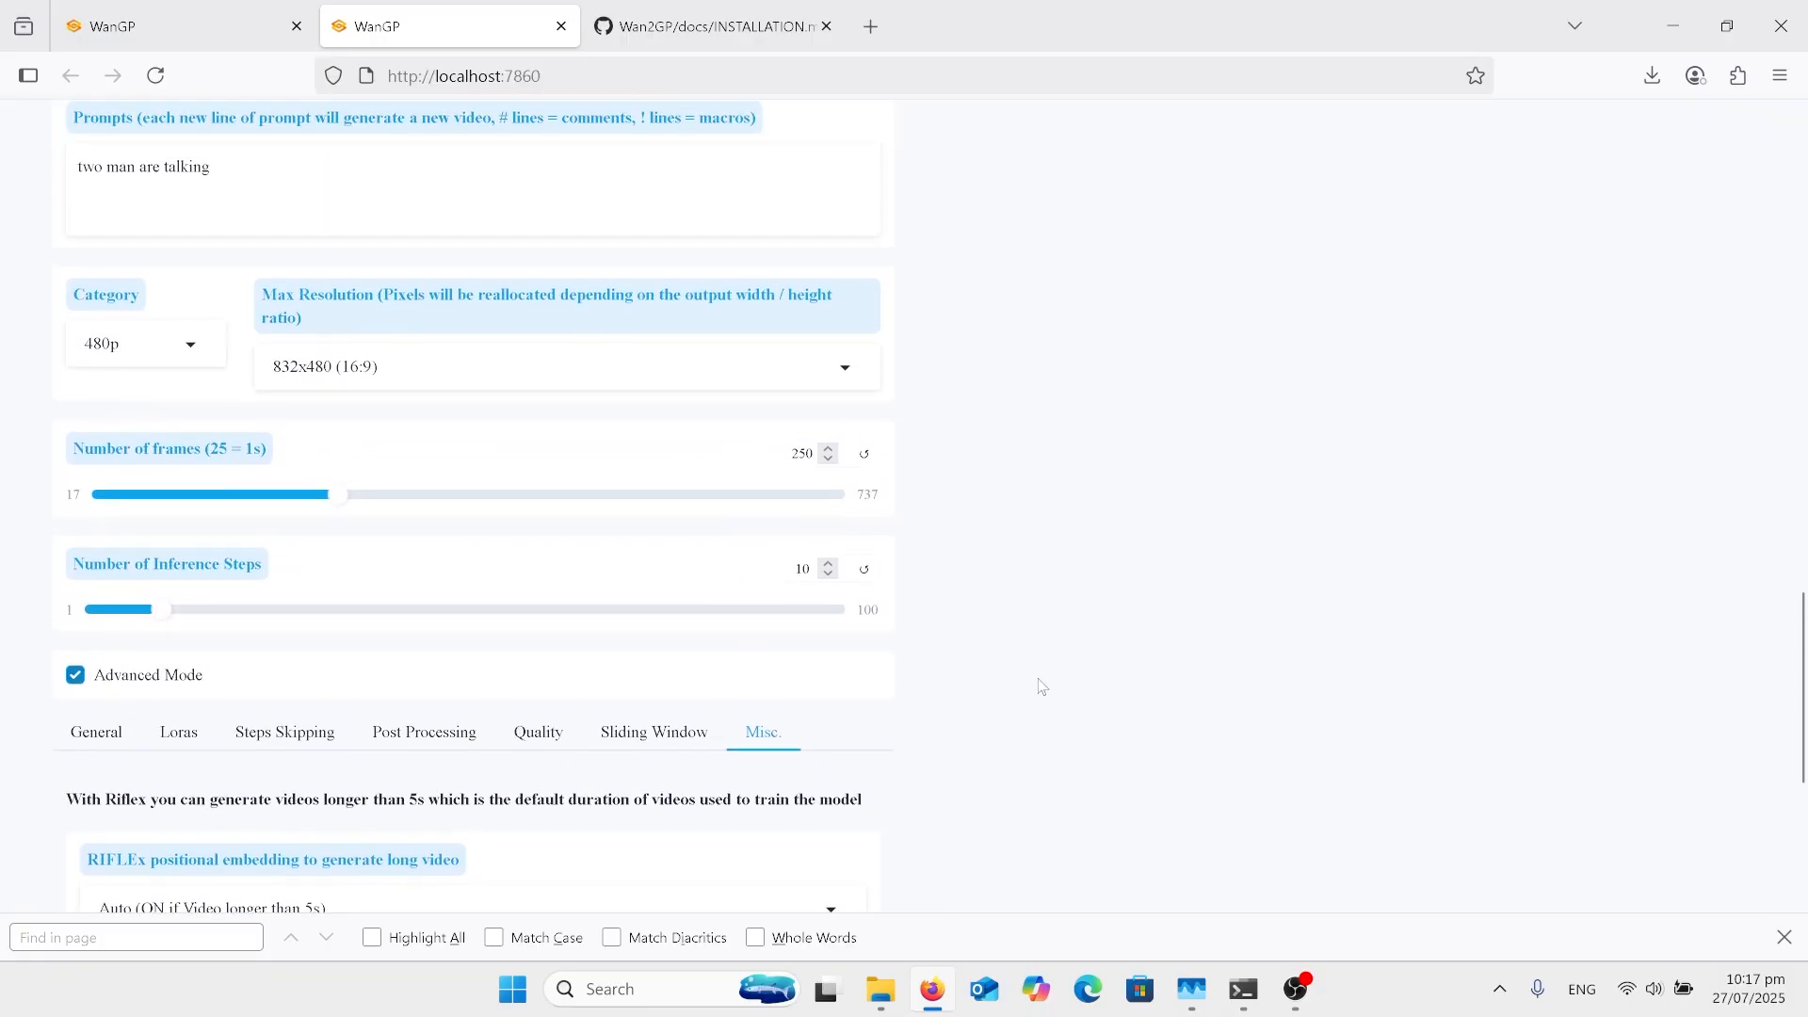
{"action": "scroll", "coordinate": [1042, 687], "scroll_direction": "up", "scroll_amount": 5}
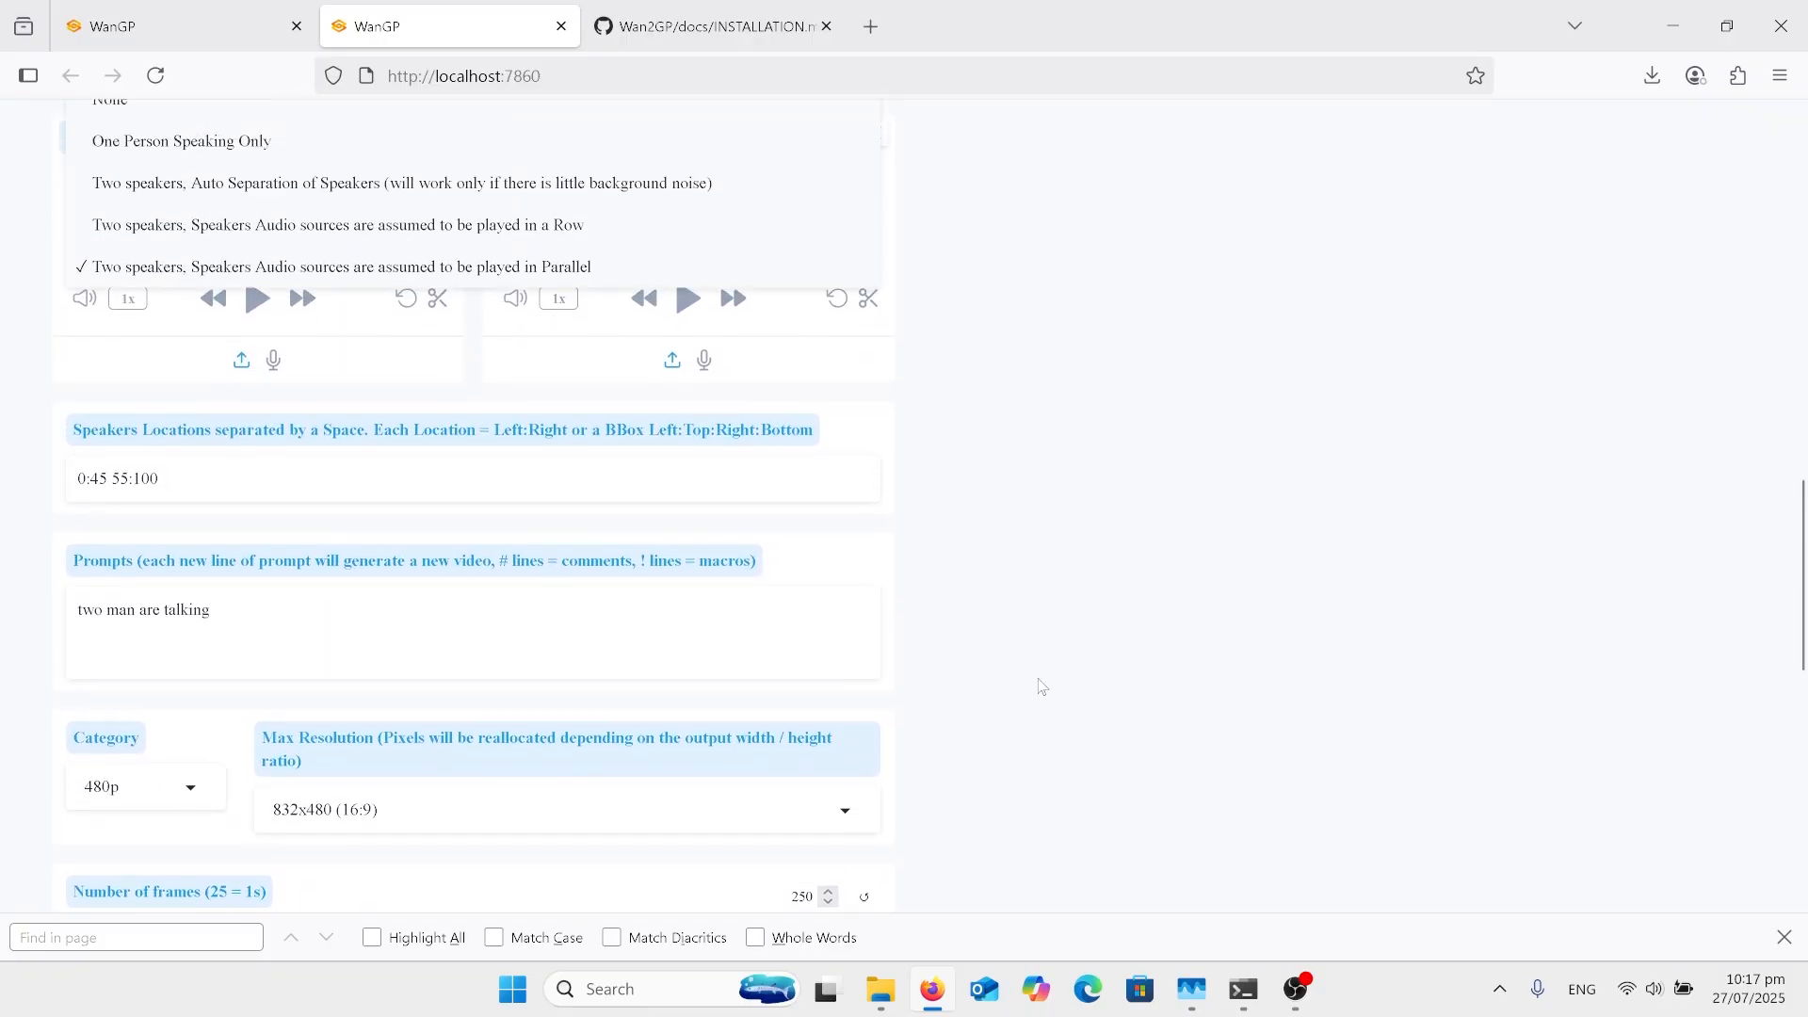
{"action": "scroll", "coordinate": [1043, 687], "scroll_direction": "up", "scroll_amount": 4}
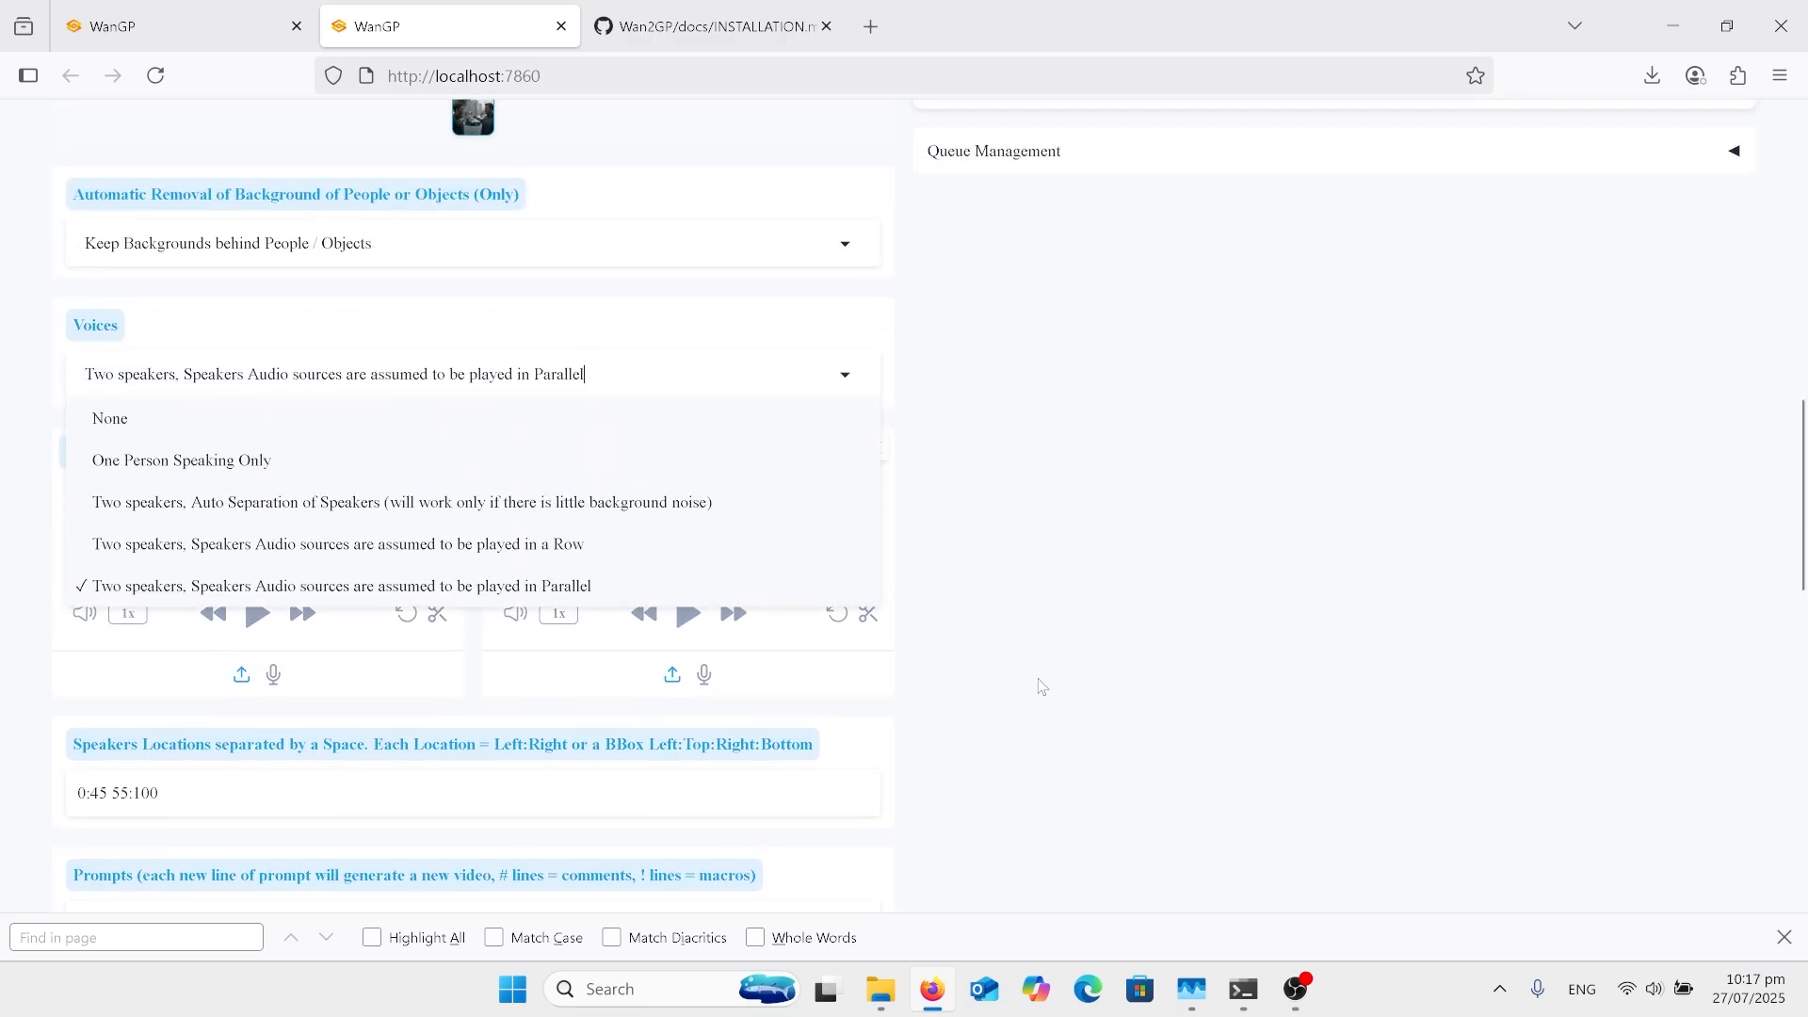
{"action": "scroll", "coordinate": [1042, 688], "scroll_direction": "up", "scroll_amount": 6}
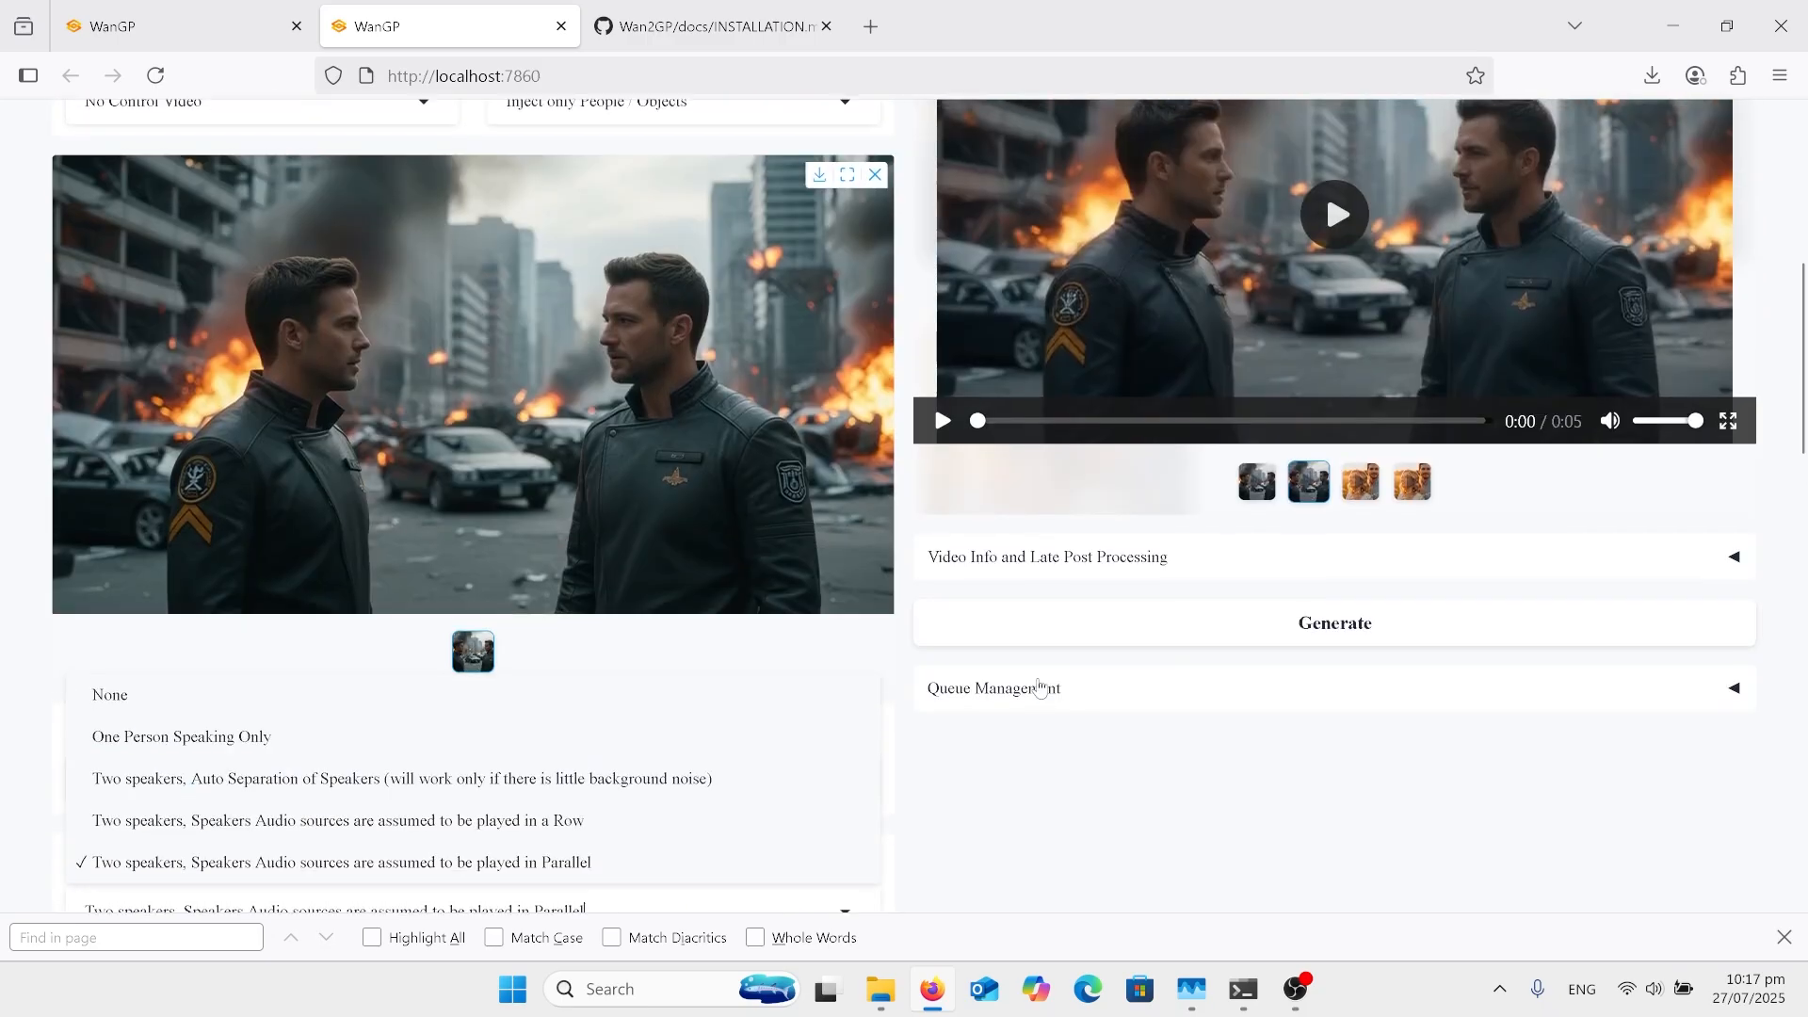
{"action": "scroll", "coordinate": [1040, 688], "scroll_direction": "up", "scroll_amount": 3}
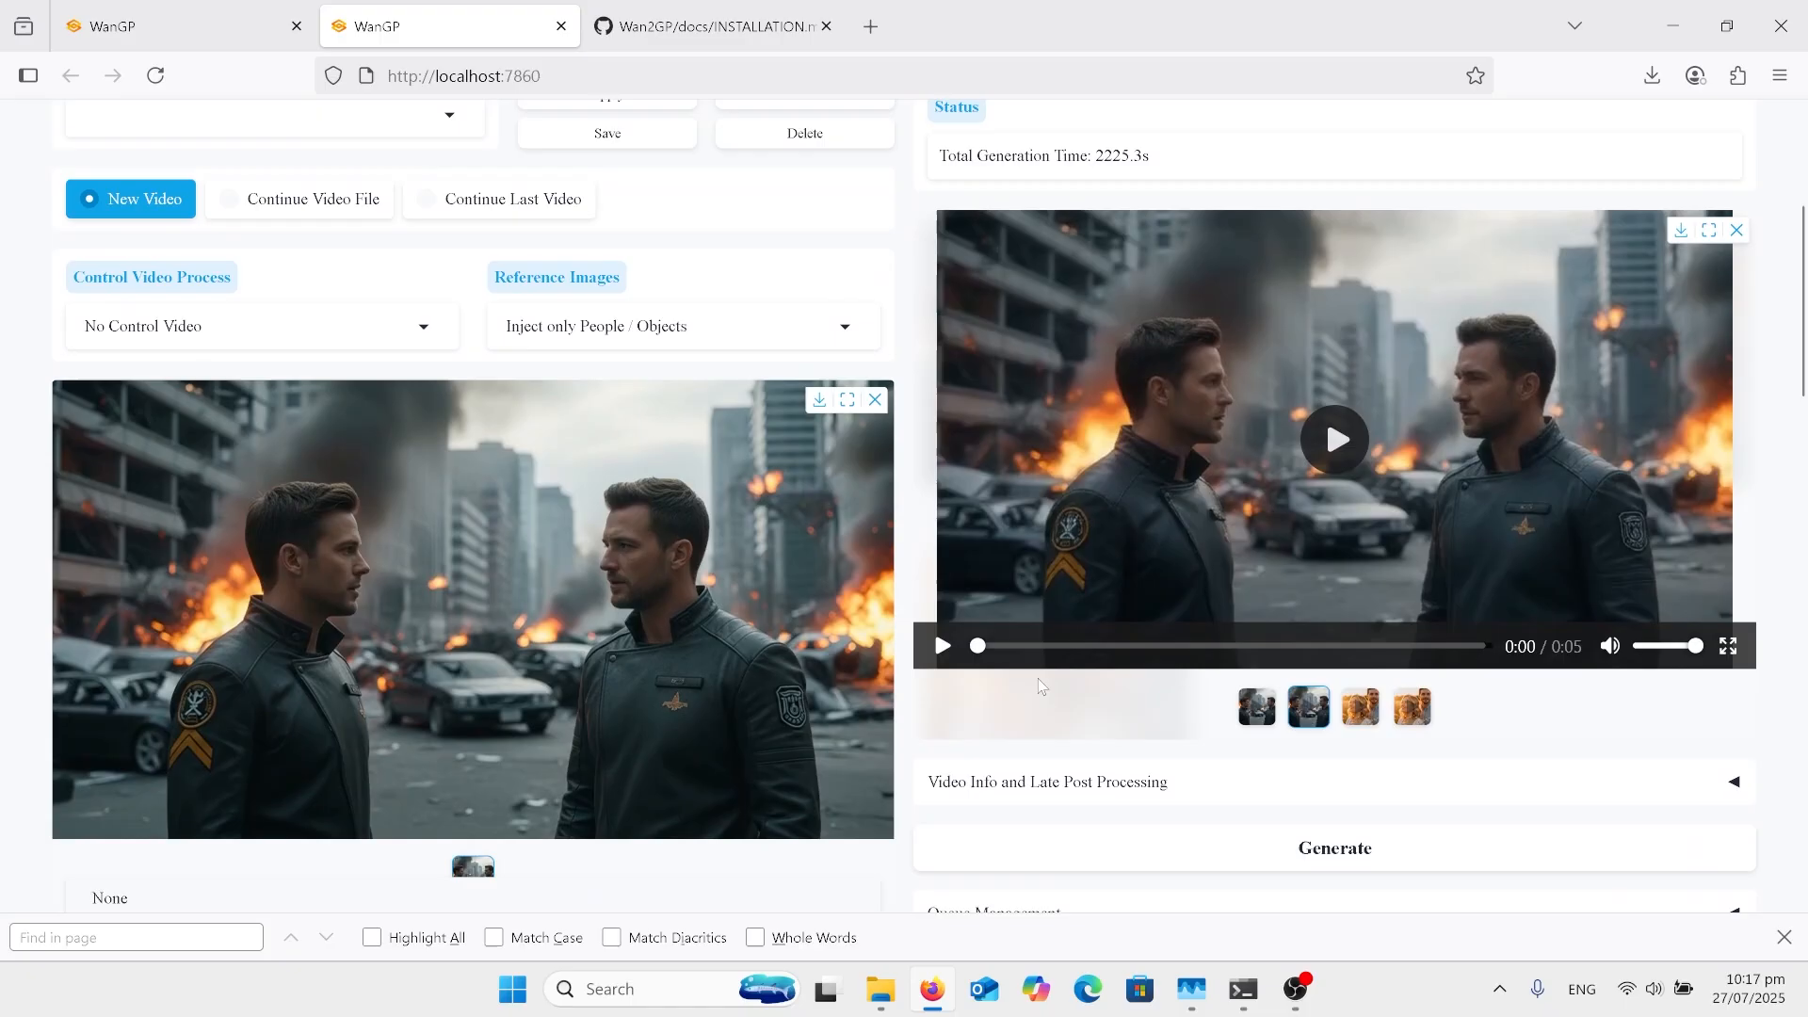
{"action": "scroll", "coordinate": [1042, 687], "scroll_direction": "up", "scroll_amount": 1}
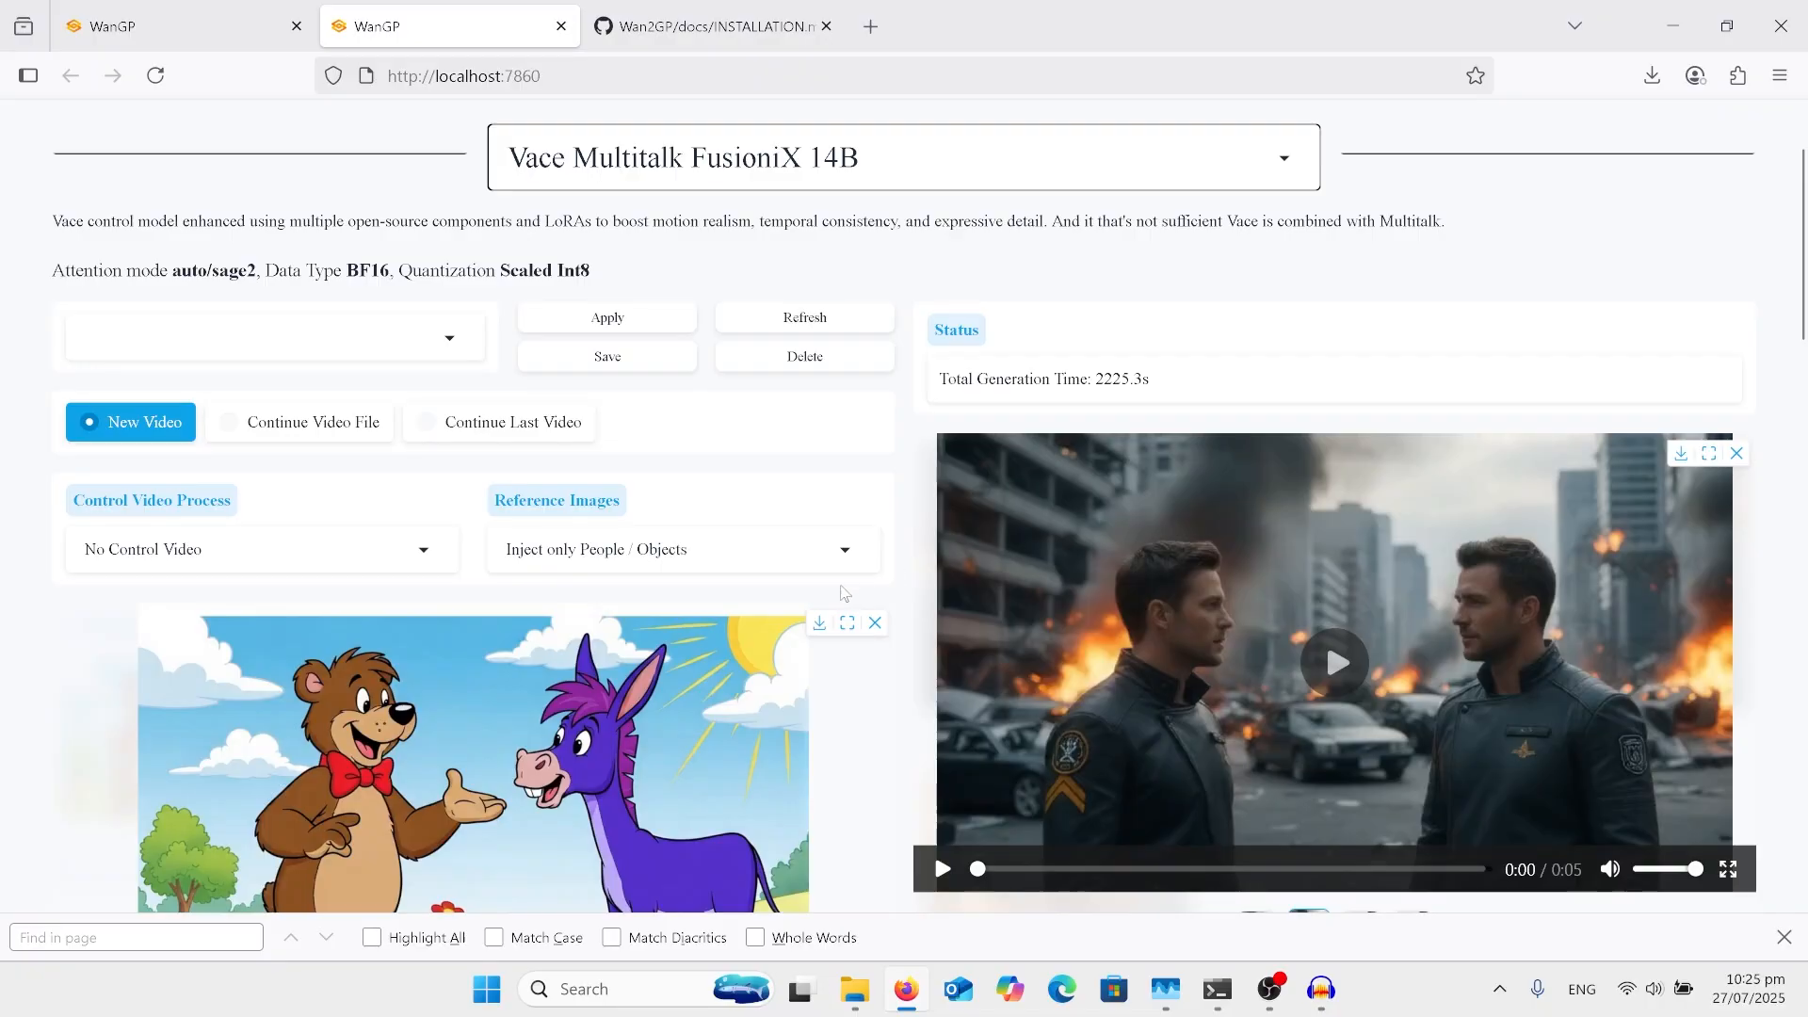
Step: Replace the prompt with "cartoon of bear talking to a donkey" and return to the bear and donkey reference image
{"action": "scroll", "coordinate": [767, 676], "scroll_direction": "down", "scroll_amount": 3}
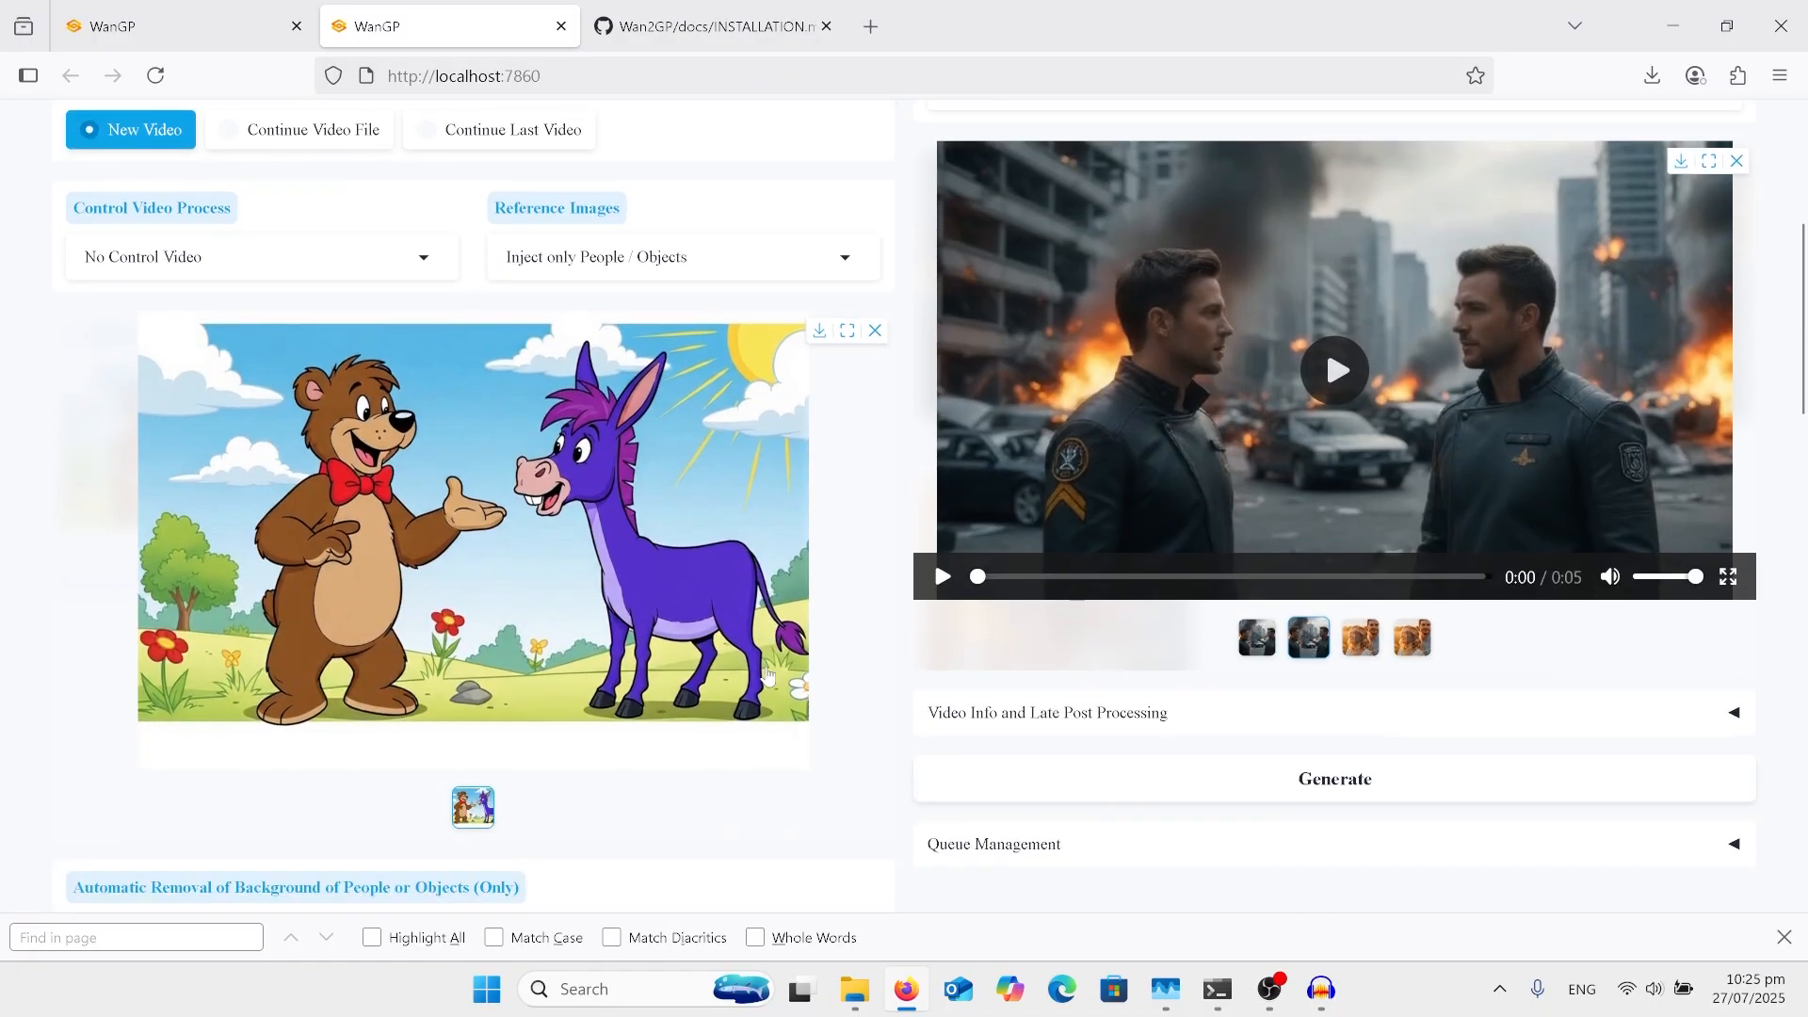
{"action": "scroll", "coordinate": [767, 676], "scroll_direction": "down", "scroll_amount": 4}
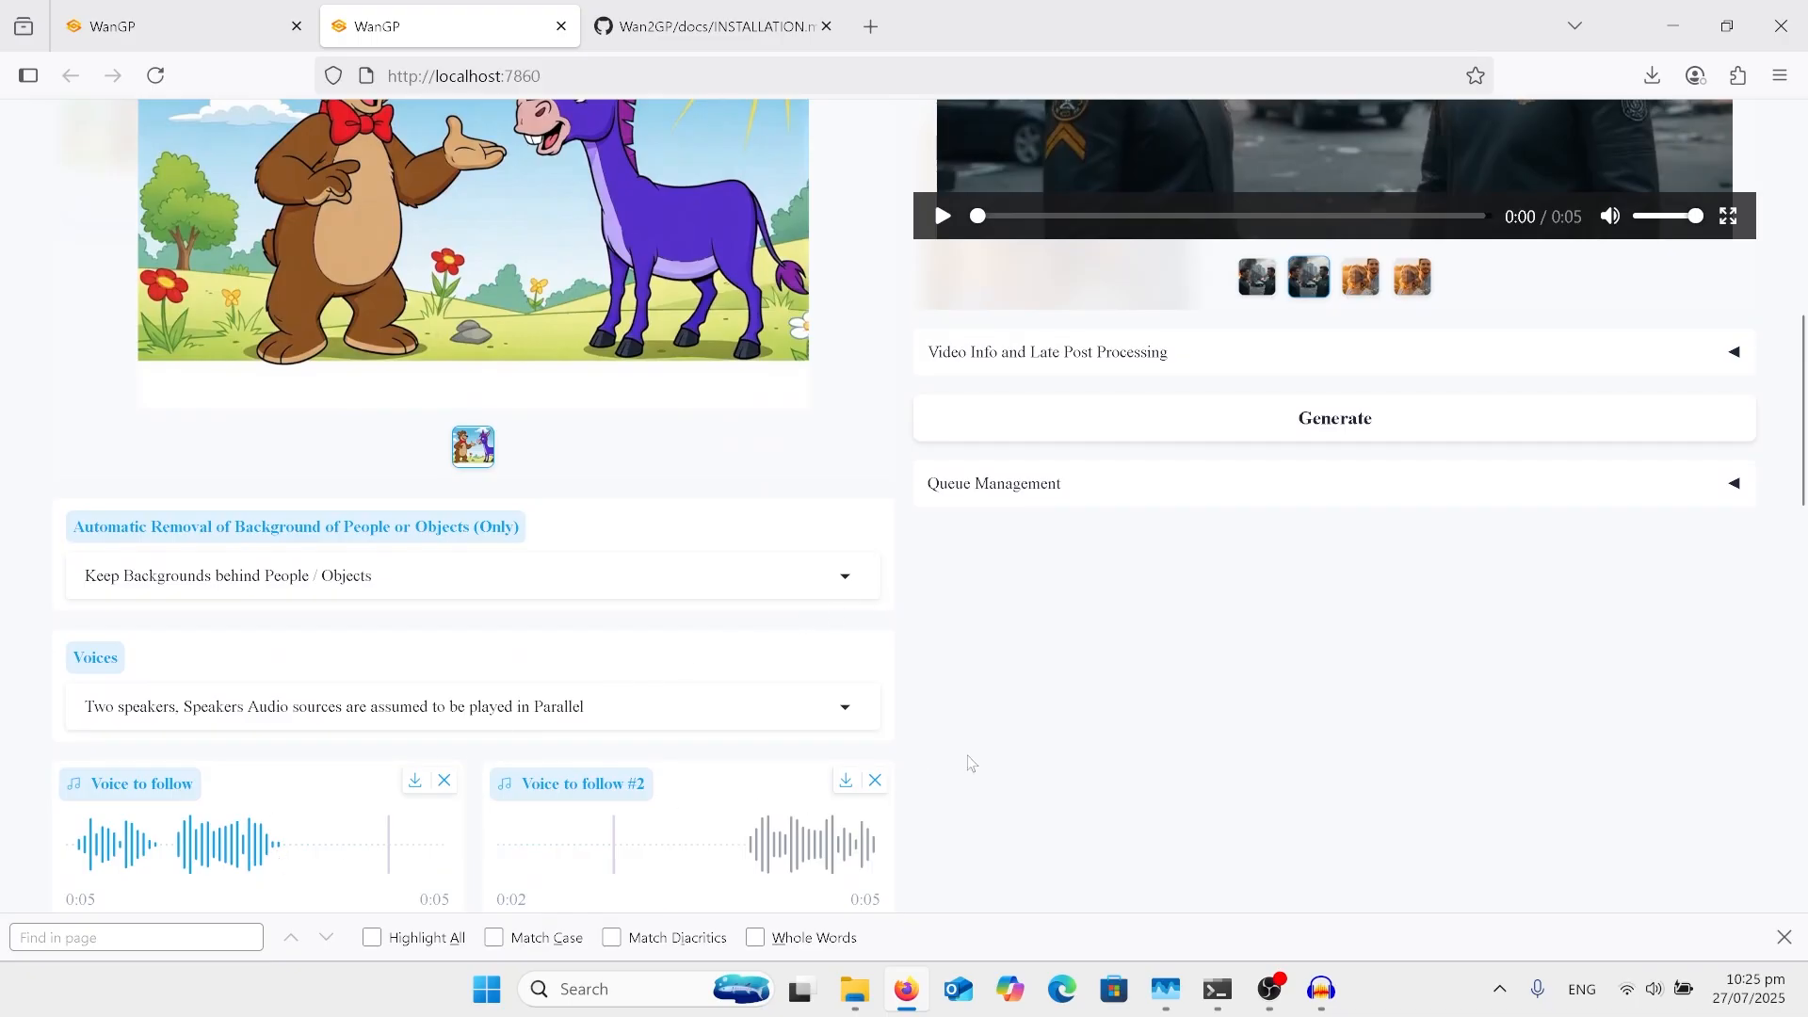
{"action": "scroll", "coordinate": [970, 758], "scroll_direction": "down", "scroll_amount": 5}
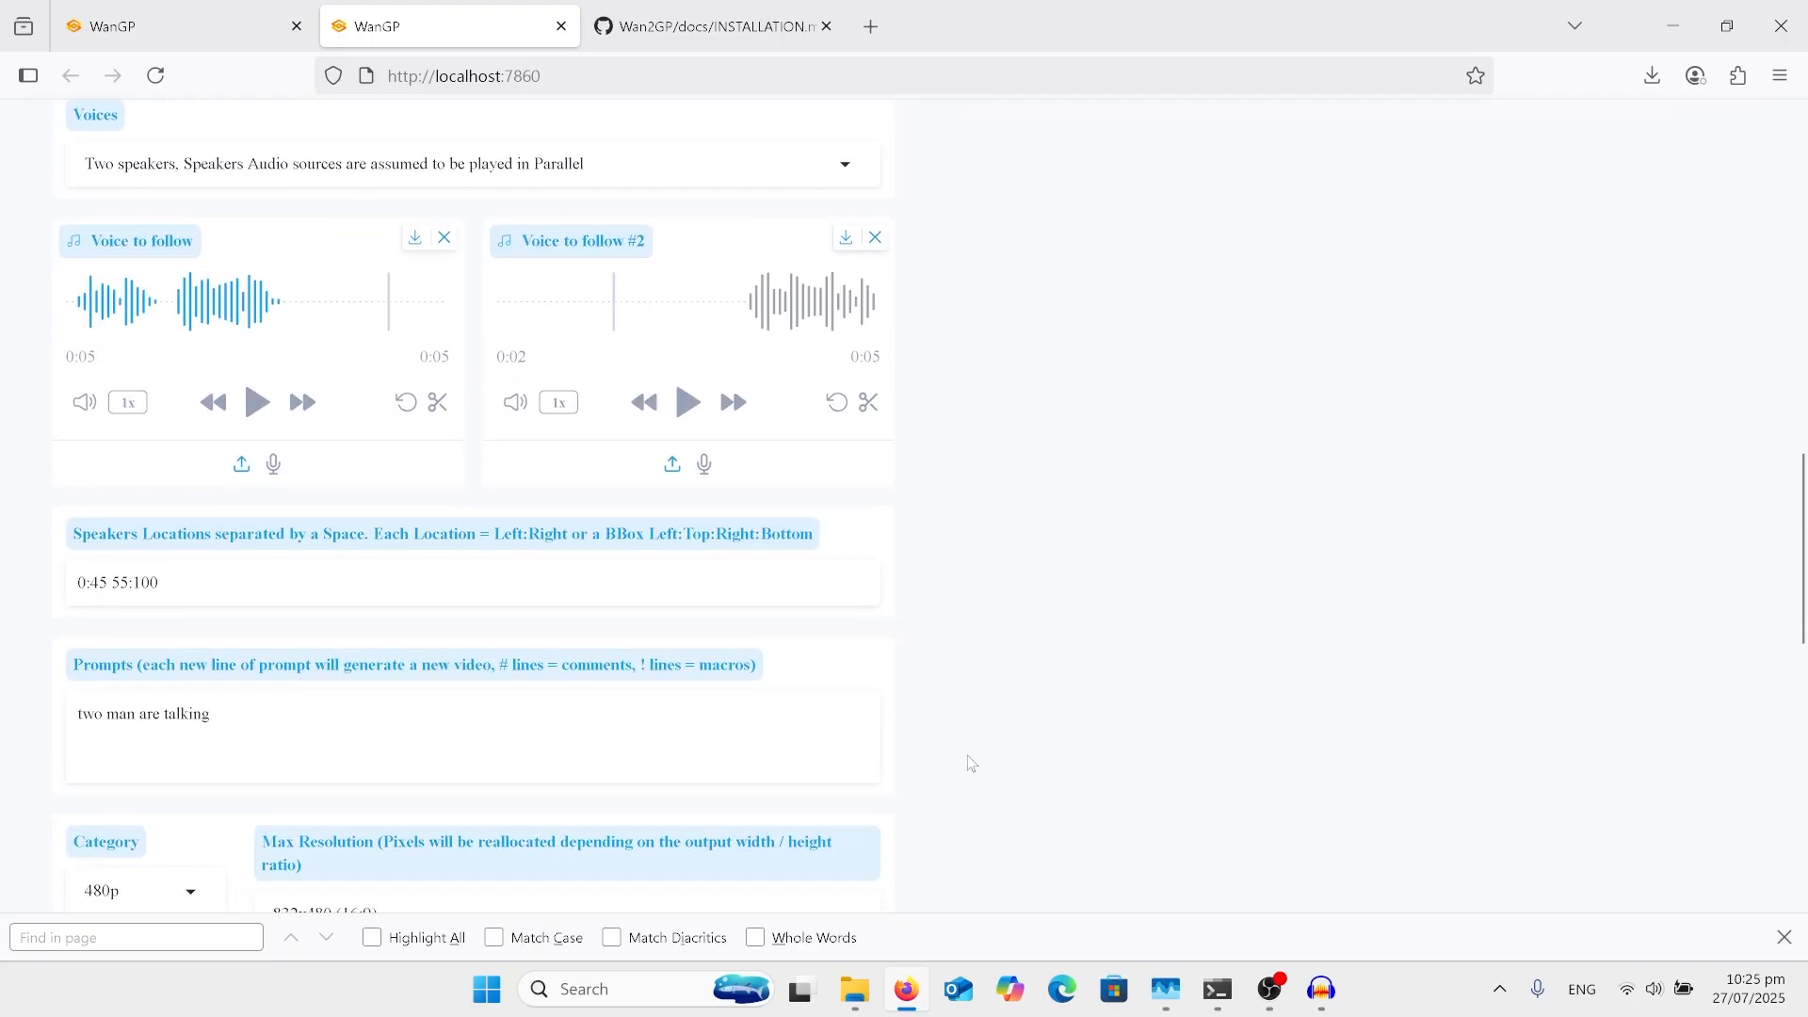
{"action": "left_click", "coordinate": [213, 731]}
{"action": "left_click_drag", "start_coordinate": [238, 710], "coordinate": [2, 692]}
{"action": "type", "text": "cartoon of bear talking to a donkey"}
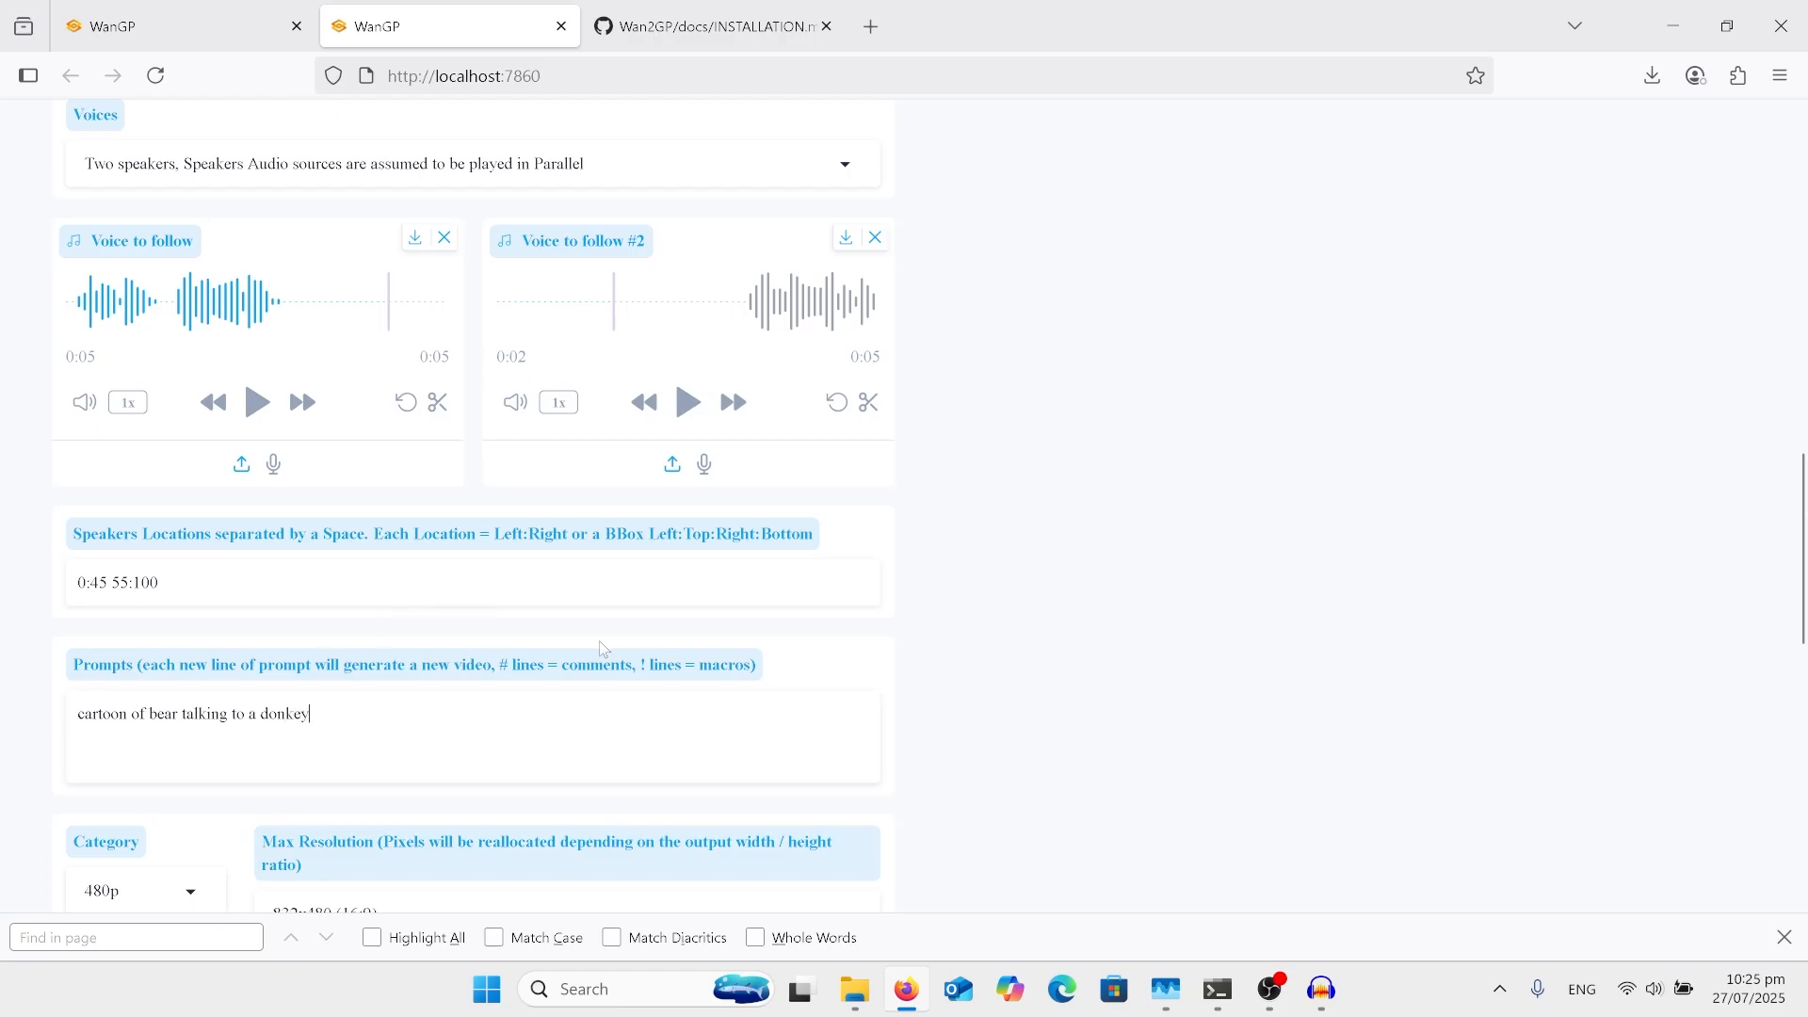
{"action": "scroll", "coordinate": [772, 602], "scroll_direction": "up", "scroll_amount": 3}
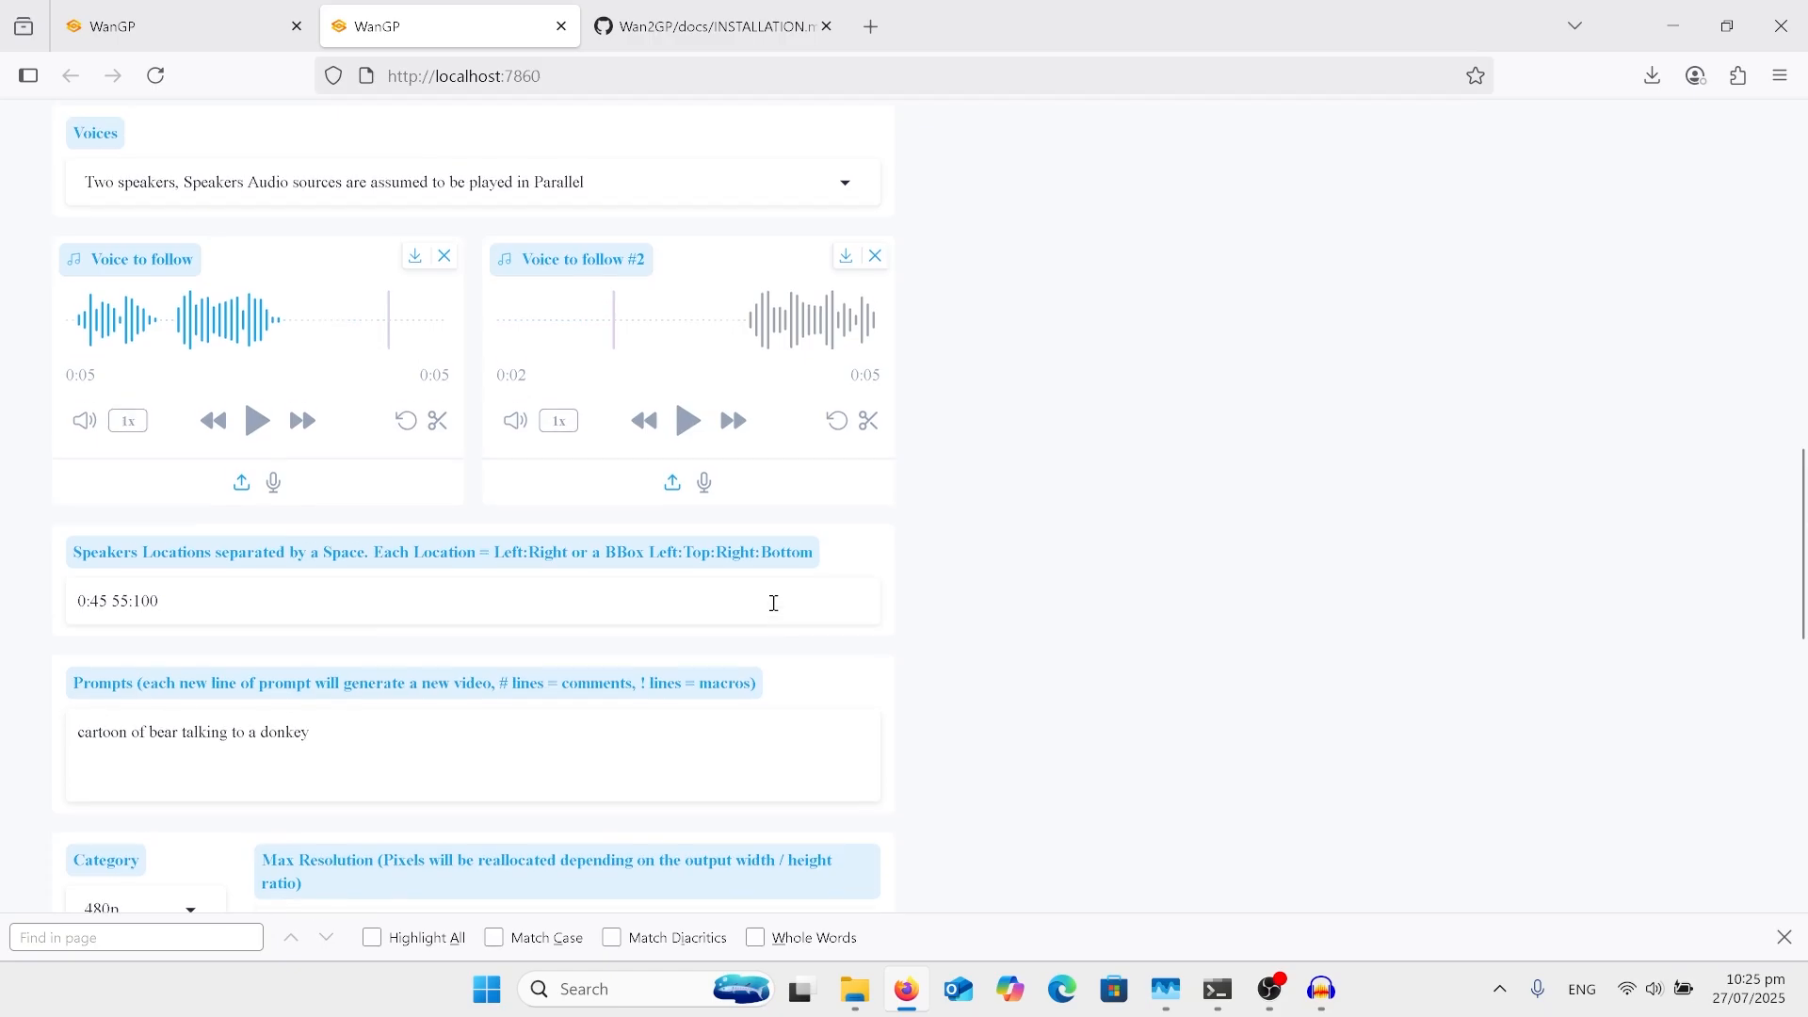
{"action": "scroll", "coordinate": [778, 612], "scroll_direction": "up", "scroll_amount": 3}
{"action": "scroll", "coordinate": [775, 612], "scroll_direction": "up", "scroll_amount": 3}
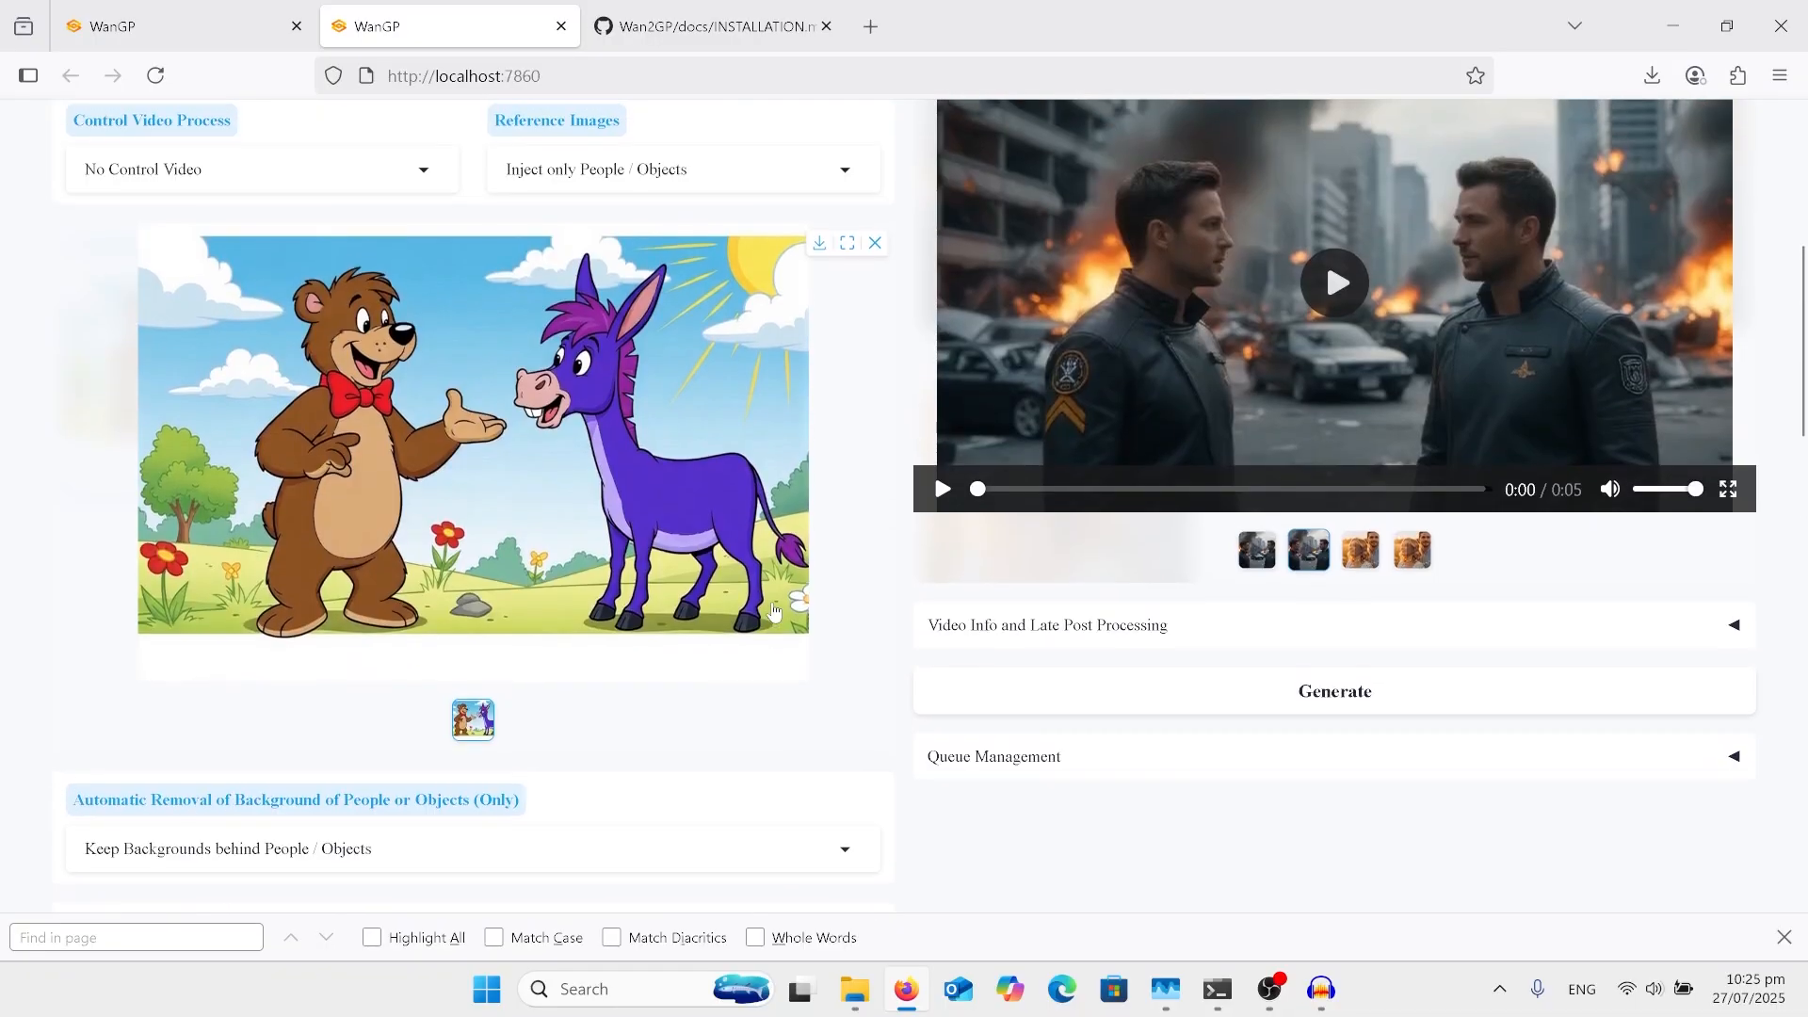
Step: Switch to Audacity, mute the firstman track and open the file commands to view the audio export option, without exporting
{"action": "scroll", "coordinate": [774, 612], "scroll_direction": "up", "scroll_amount": 1}
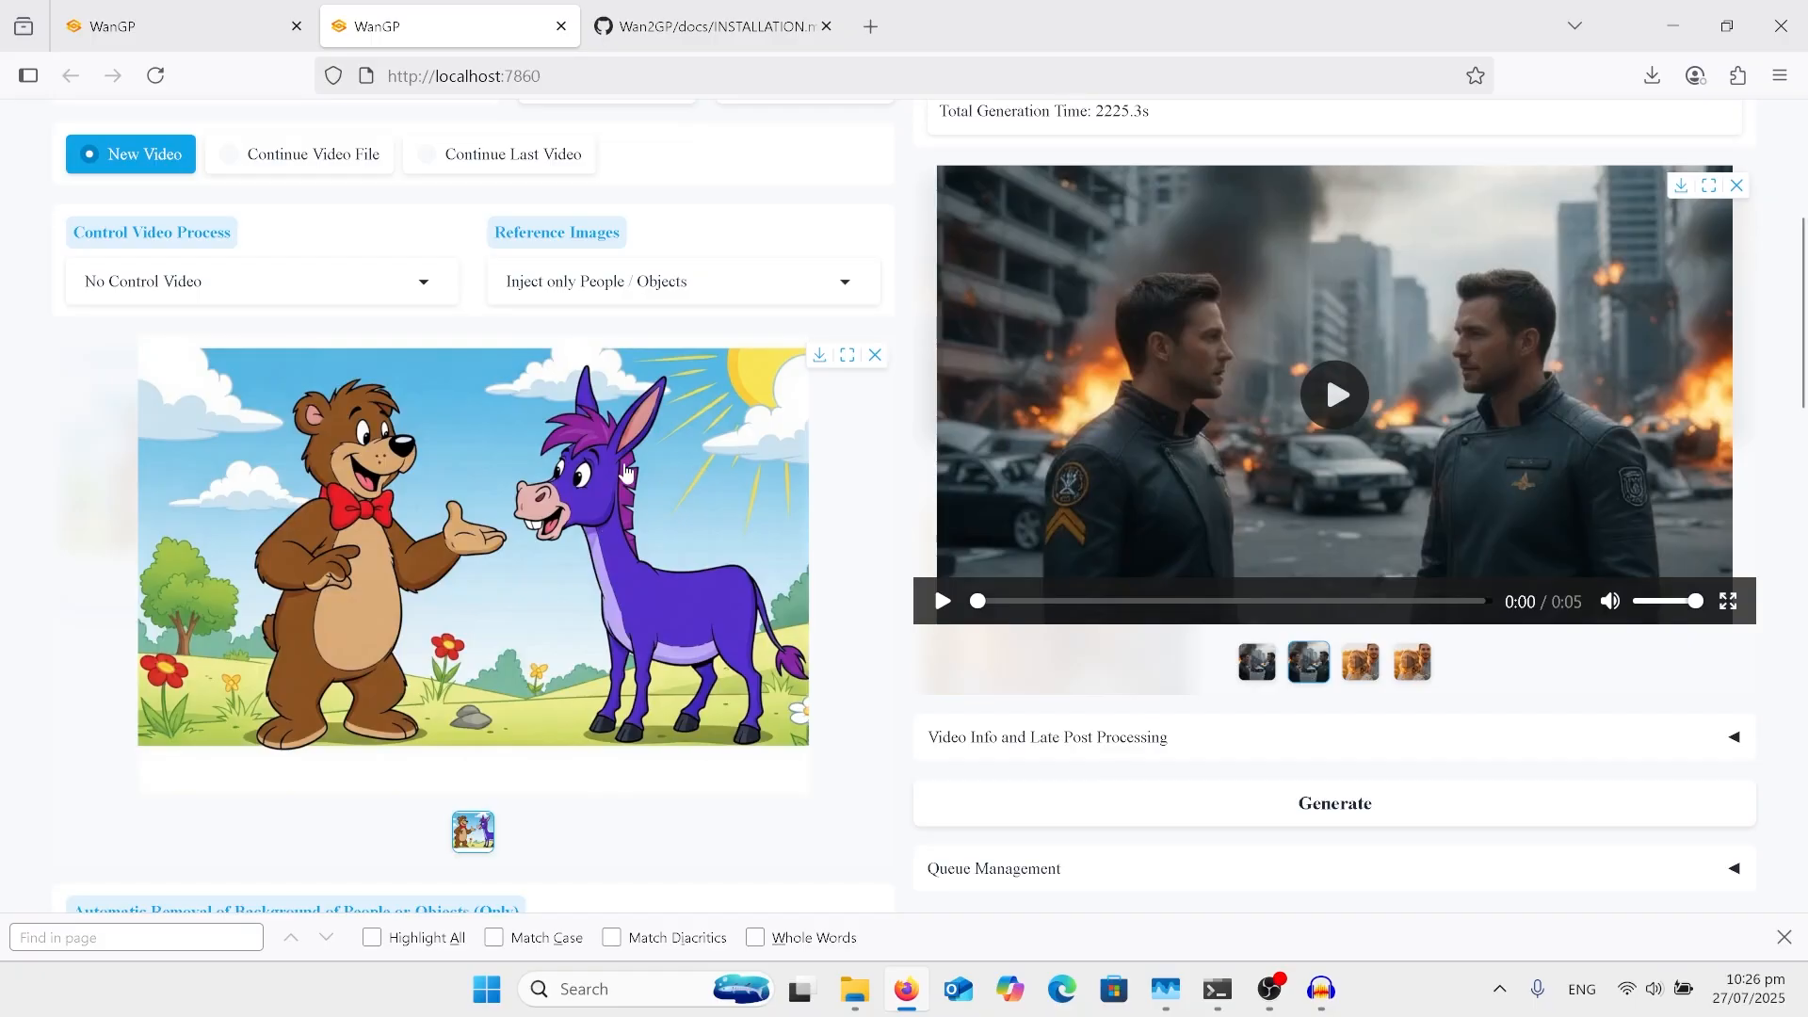
{"action": "left_click", "coordinate": [1328, 1011]}
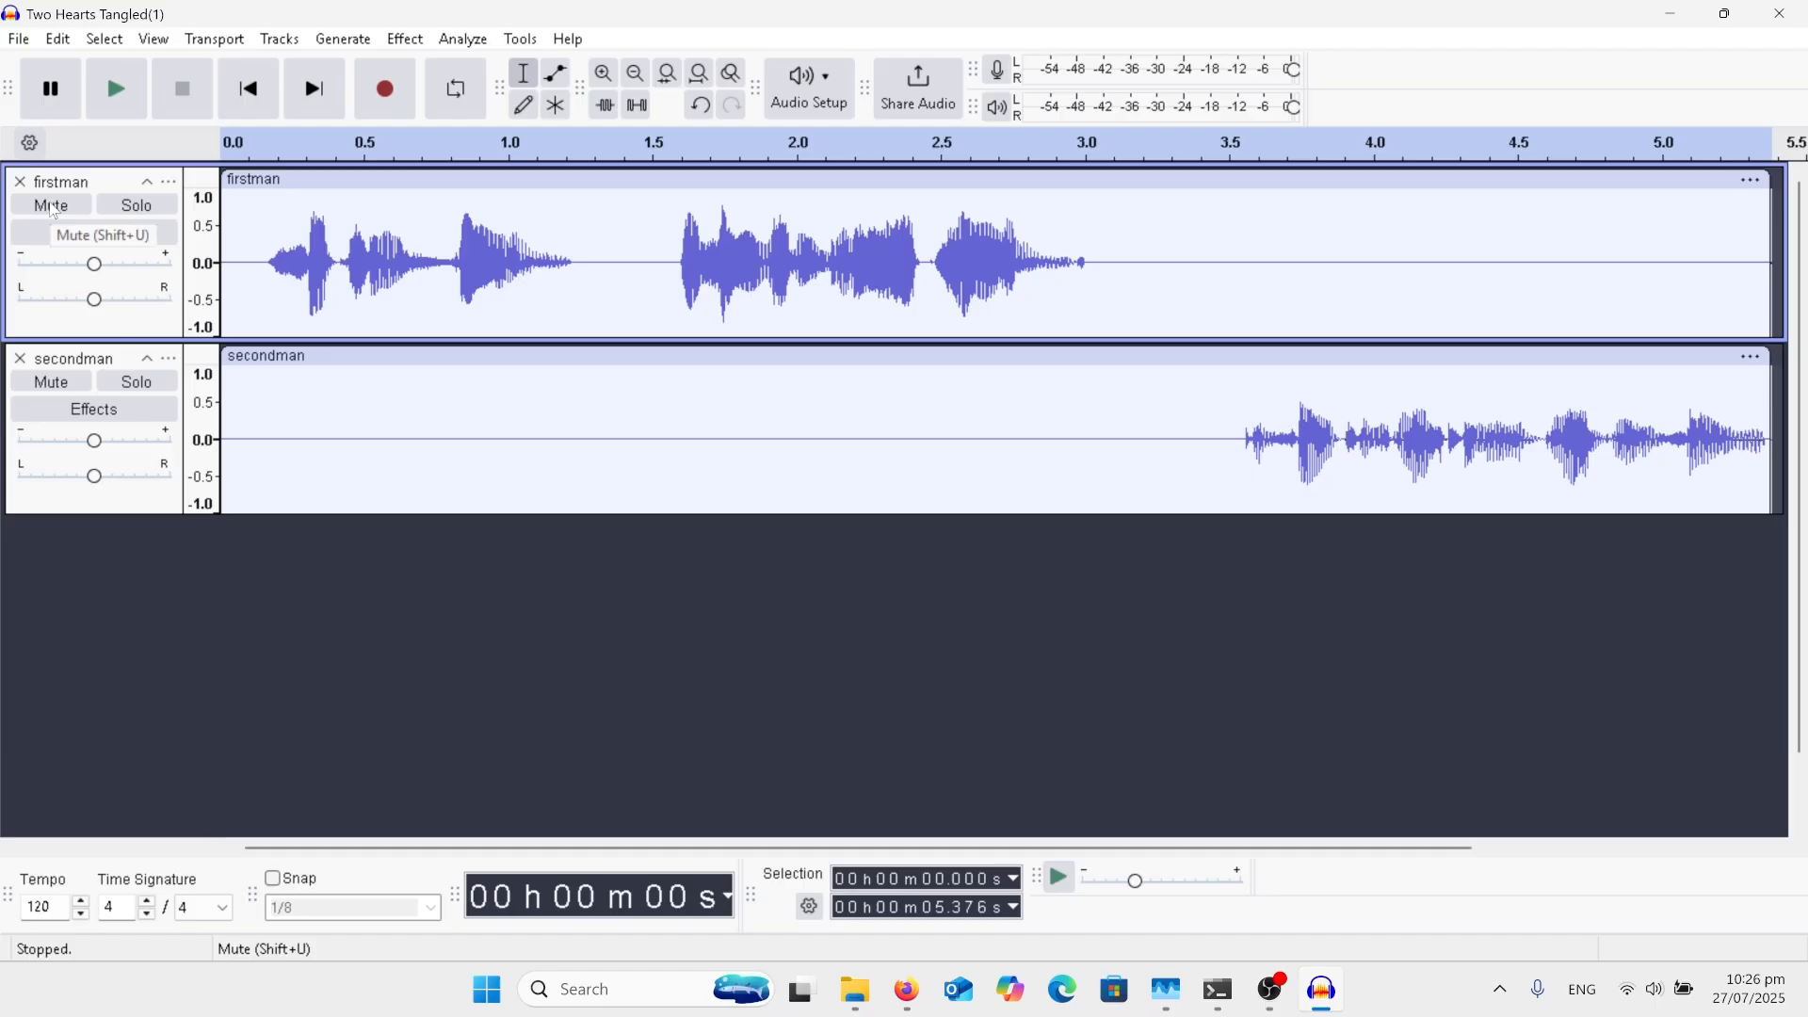
{"action": "left_click", "coordinate": [53, 208]}
{"action": "left_click", "coordinate": [18, 42]}
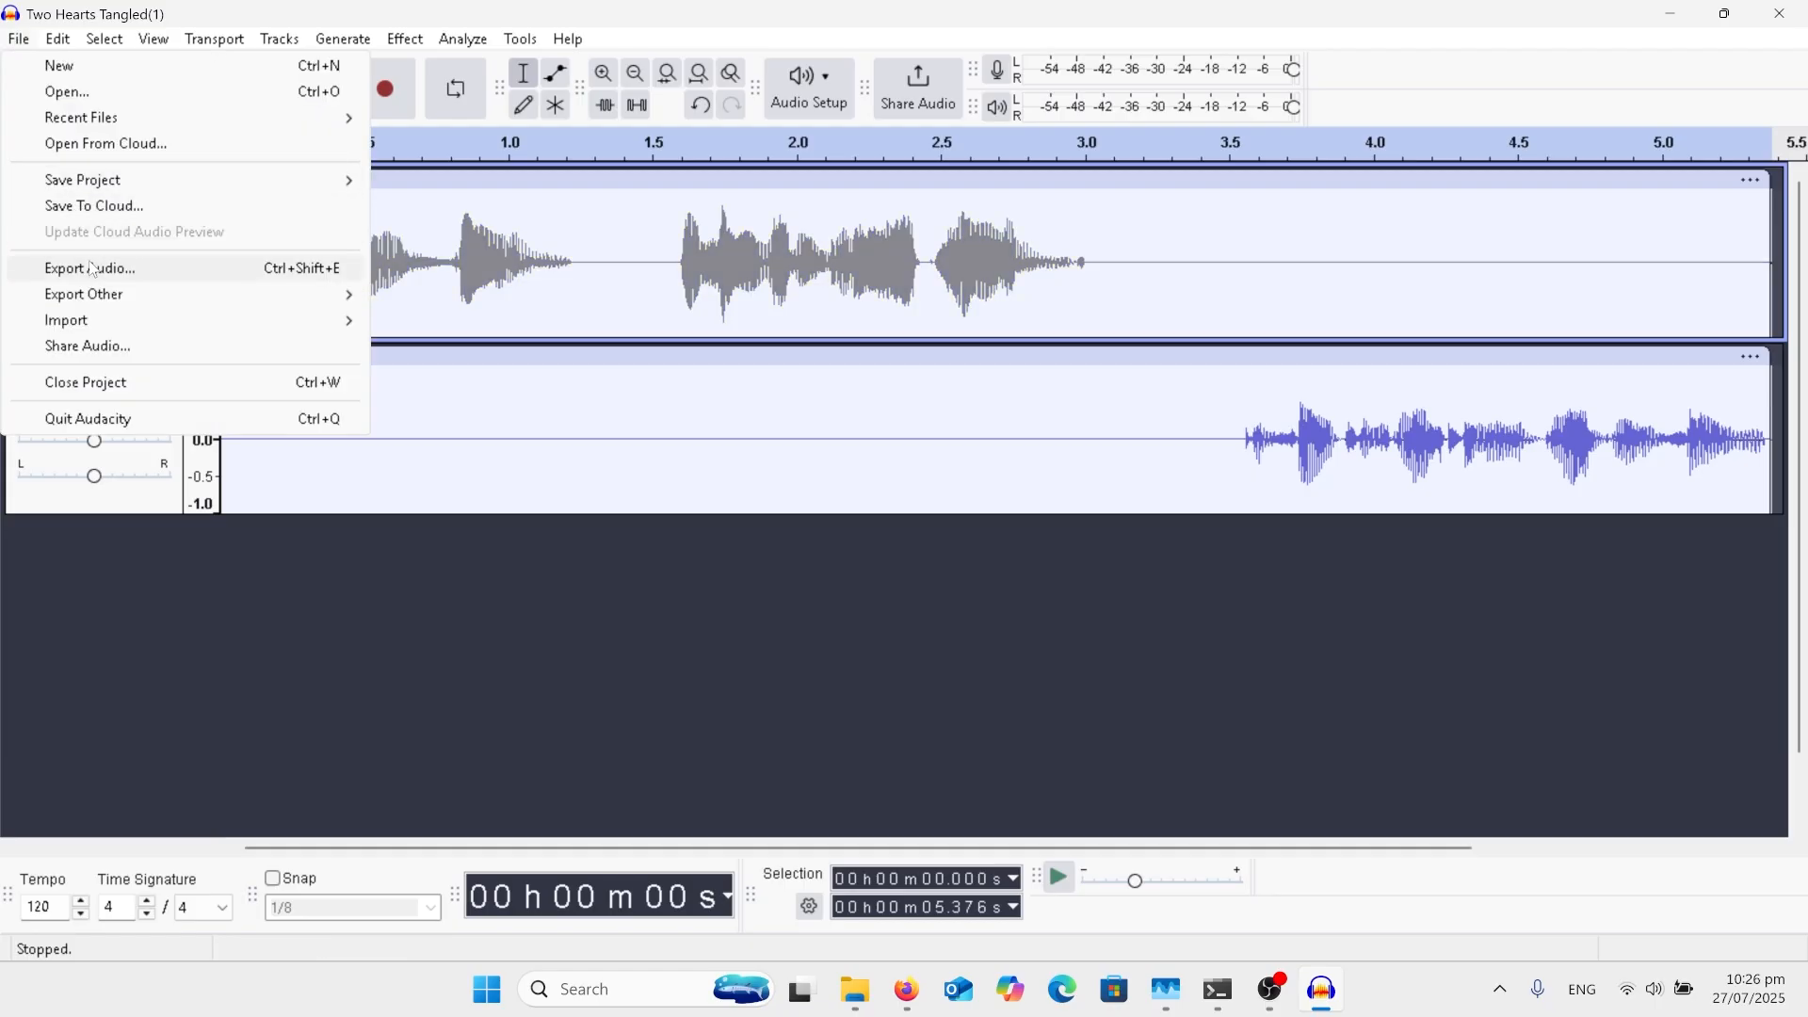
{"action": "left_click", "coordinate": [292, 6]}
Step: Unmute the firstman track, mute the secondman track instead, and view the audio export option without exporting
{"action": "left_click", "coordinate": [58, 203]}
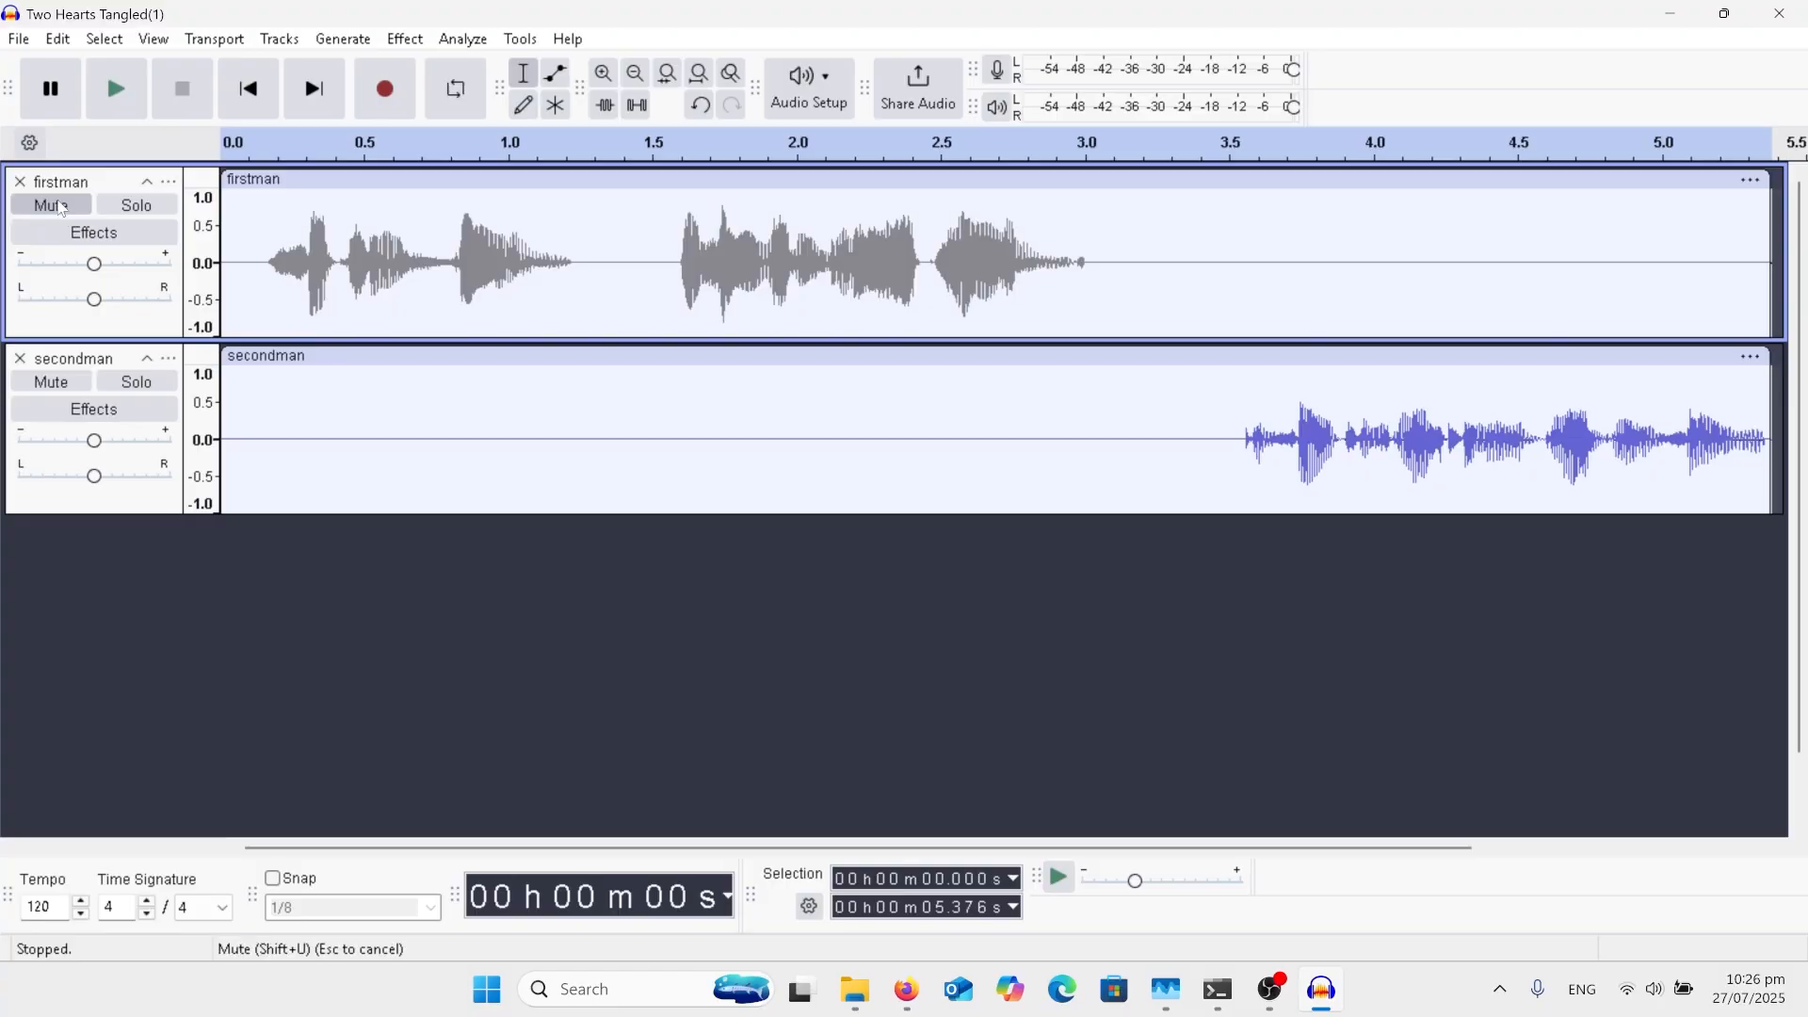
{"action": "left_click", "coordinate": [52, 396]}
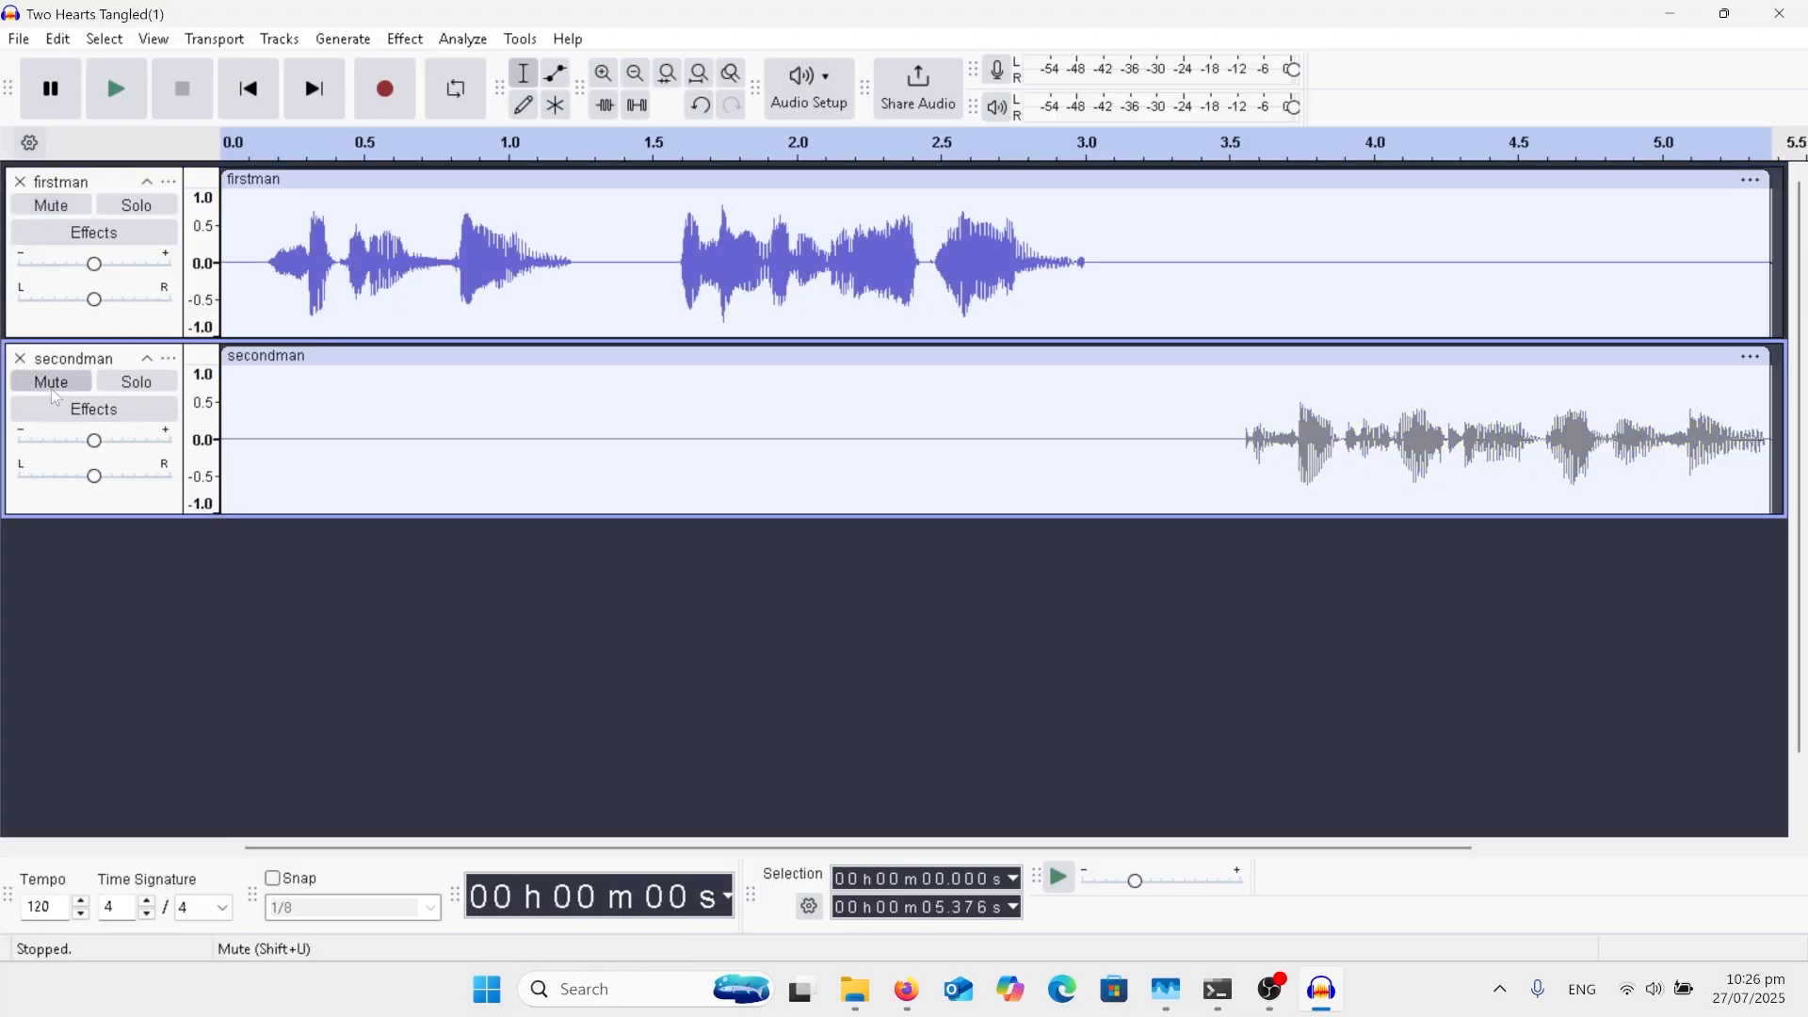
{"action": "left_click", "coordinate": [19, 38]}
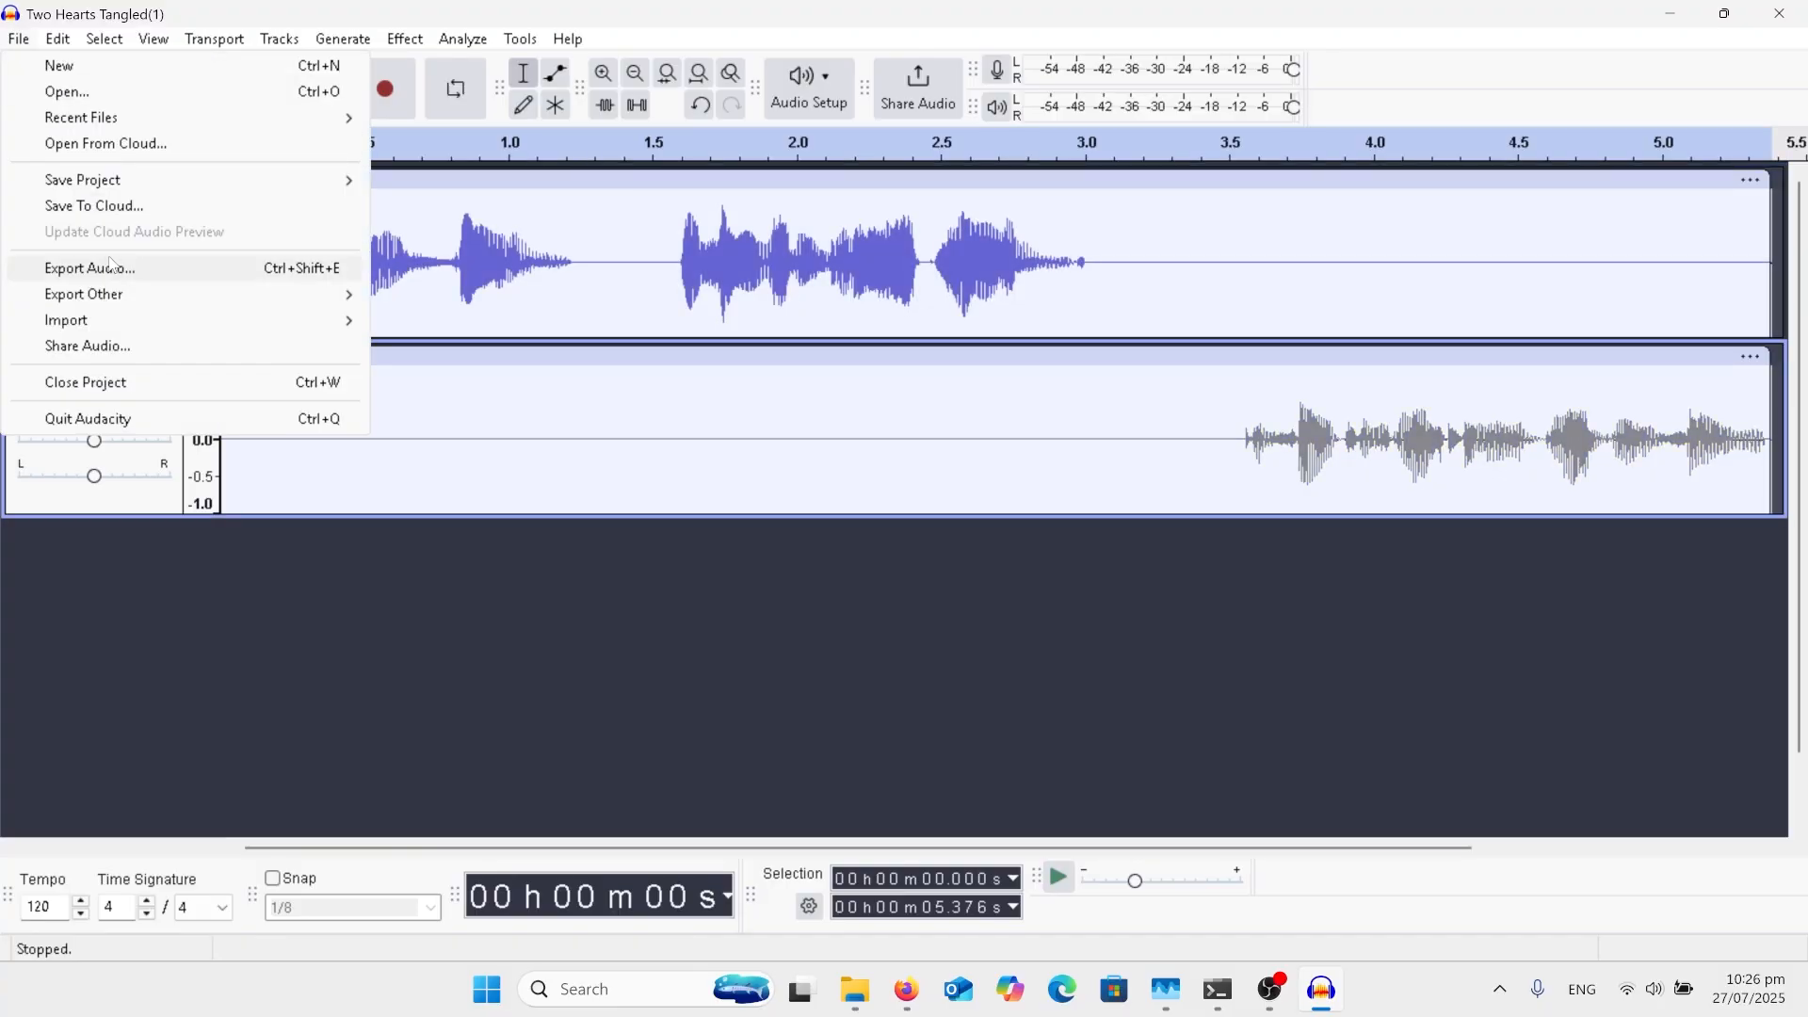
{"action": "left_click", "coordinate": [540, 381]}
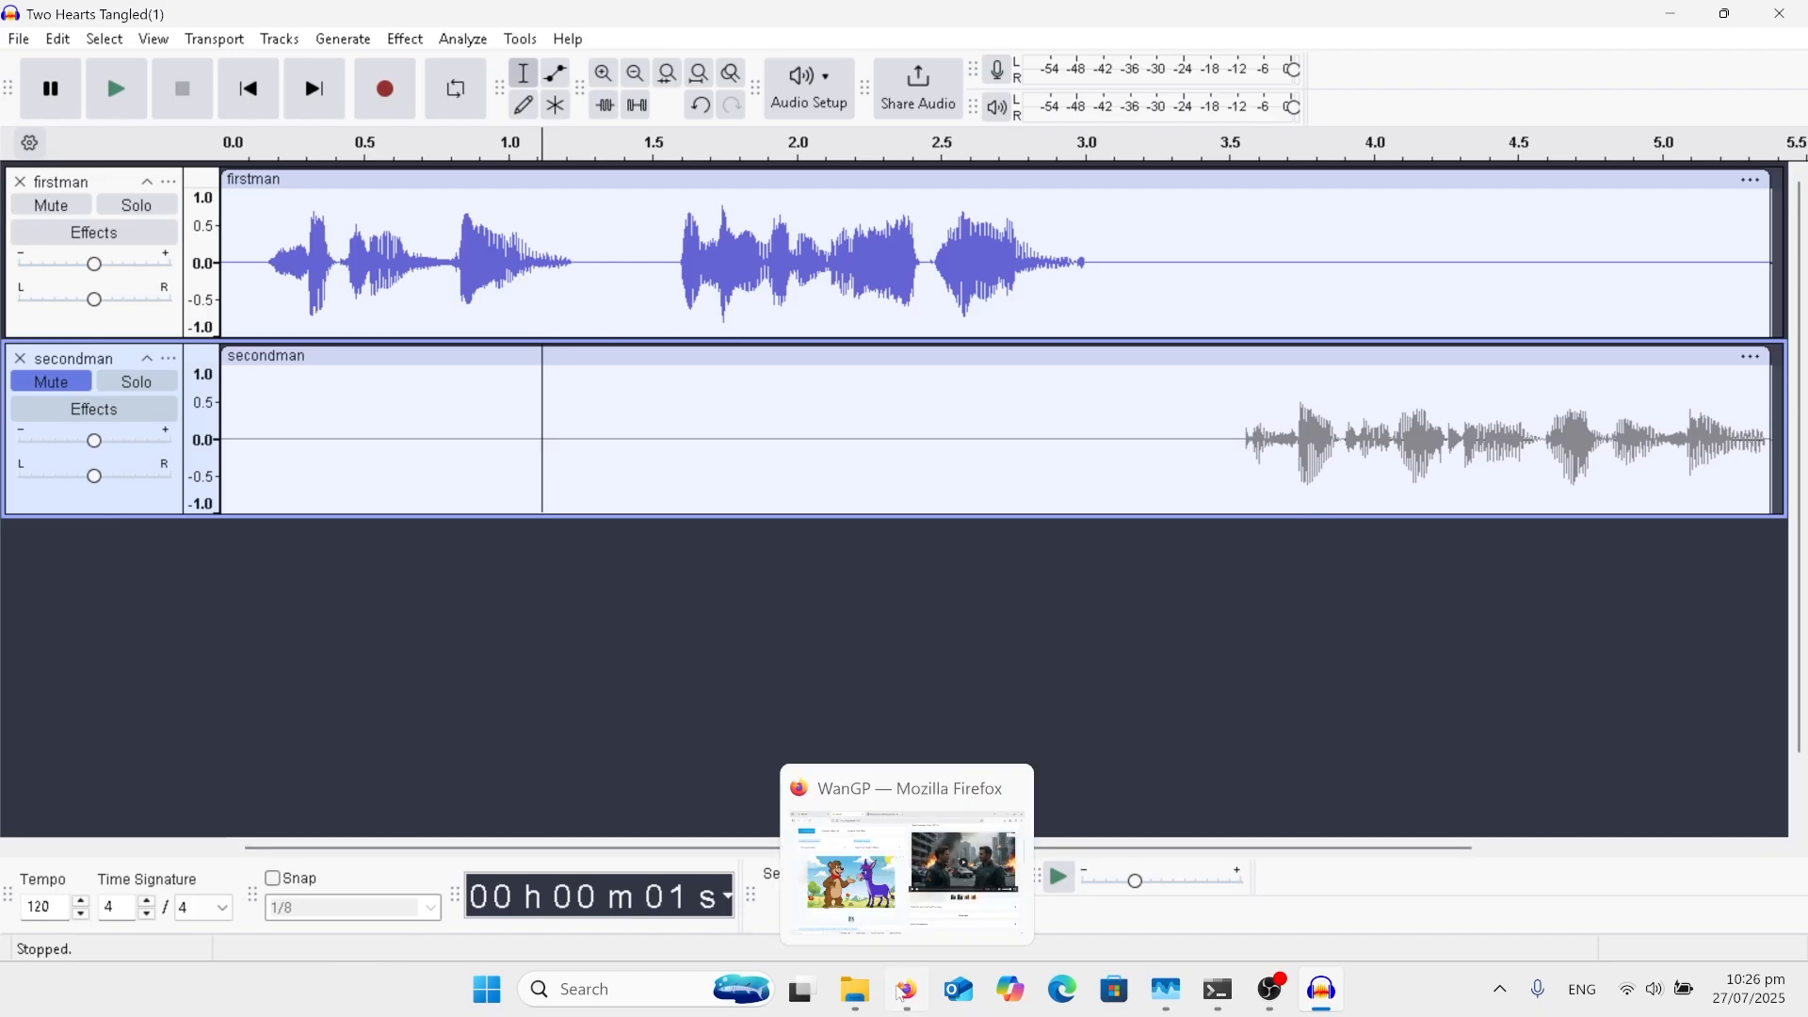
Step: Switch to Firefox, open Text to Speech in ElevenLabs and look through the available voices
{"action": "left_click", "coordinate": [901, 985]}
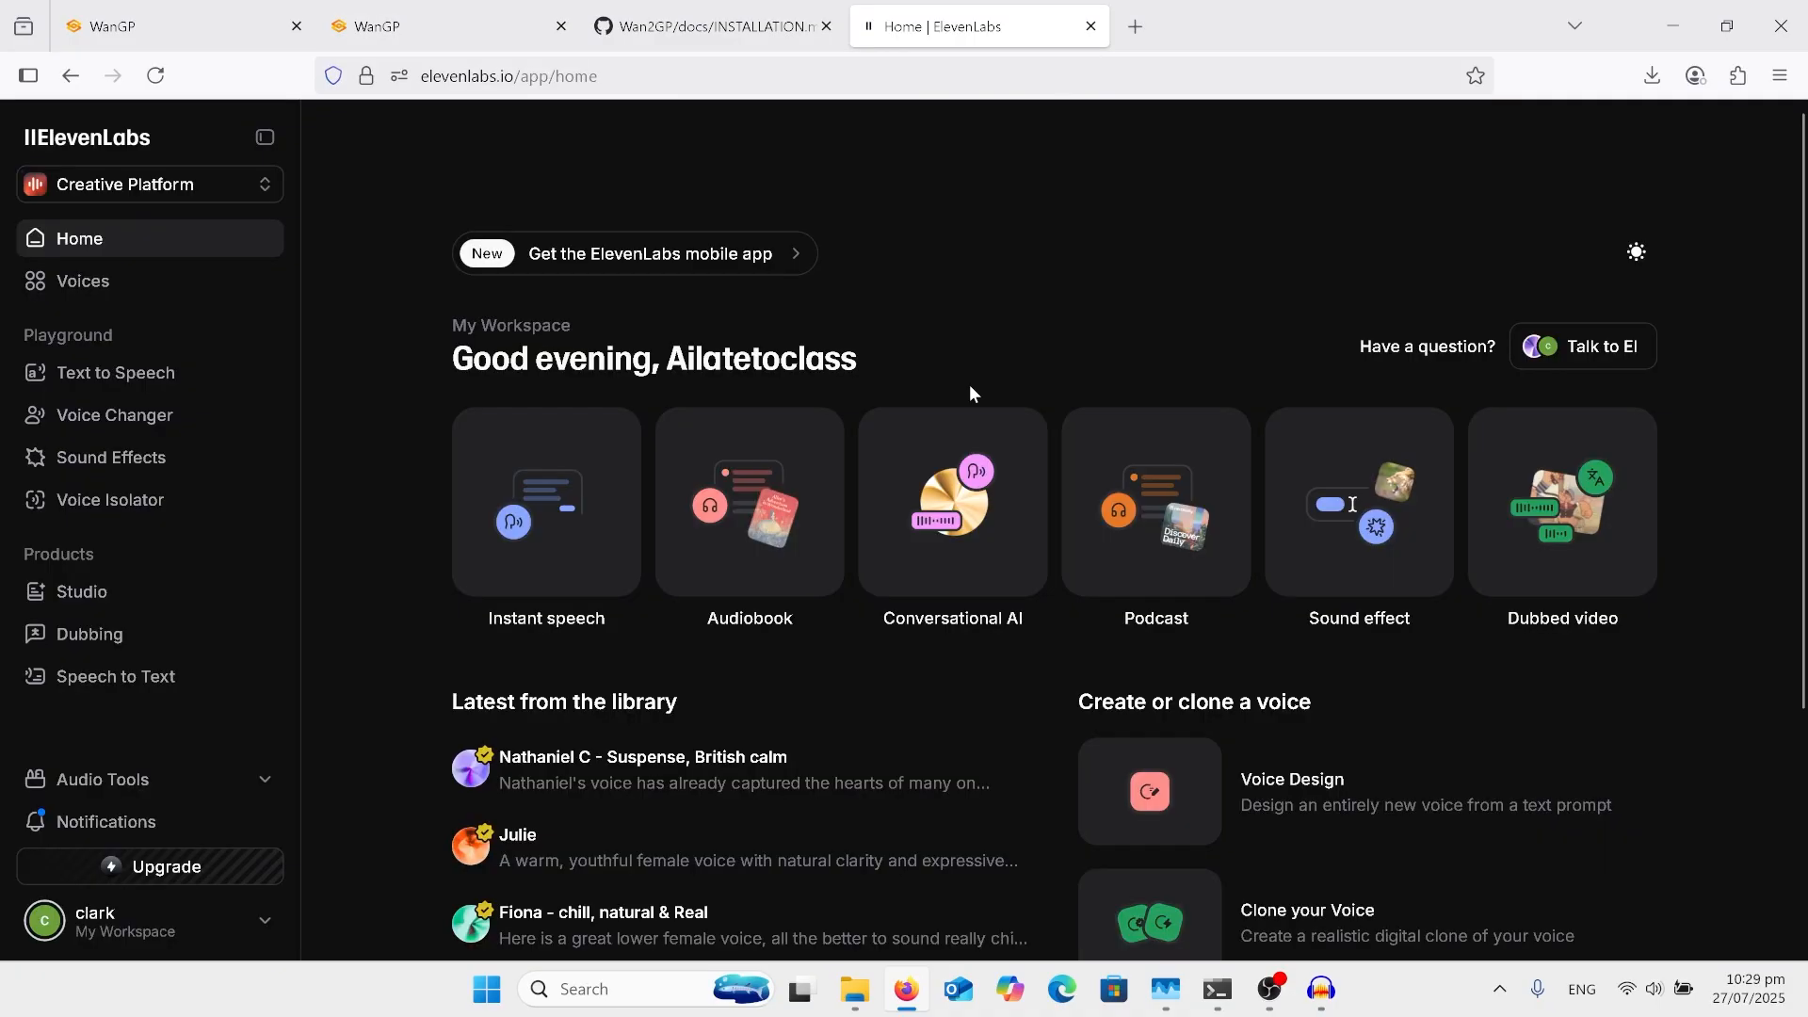
{"action": "left_click", "coordinate": [166, 375]}
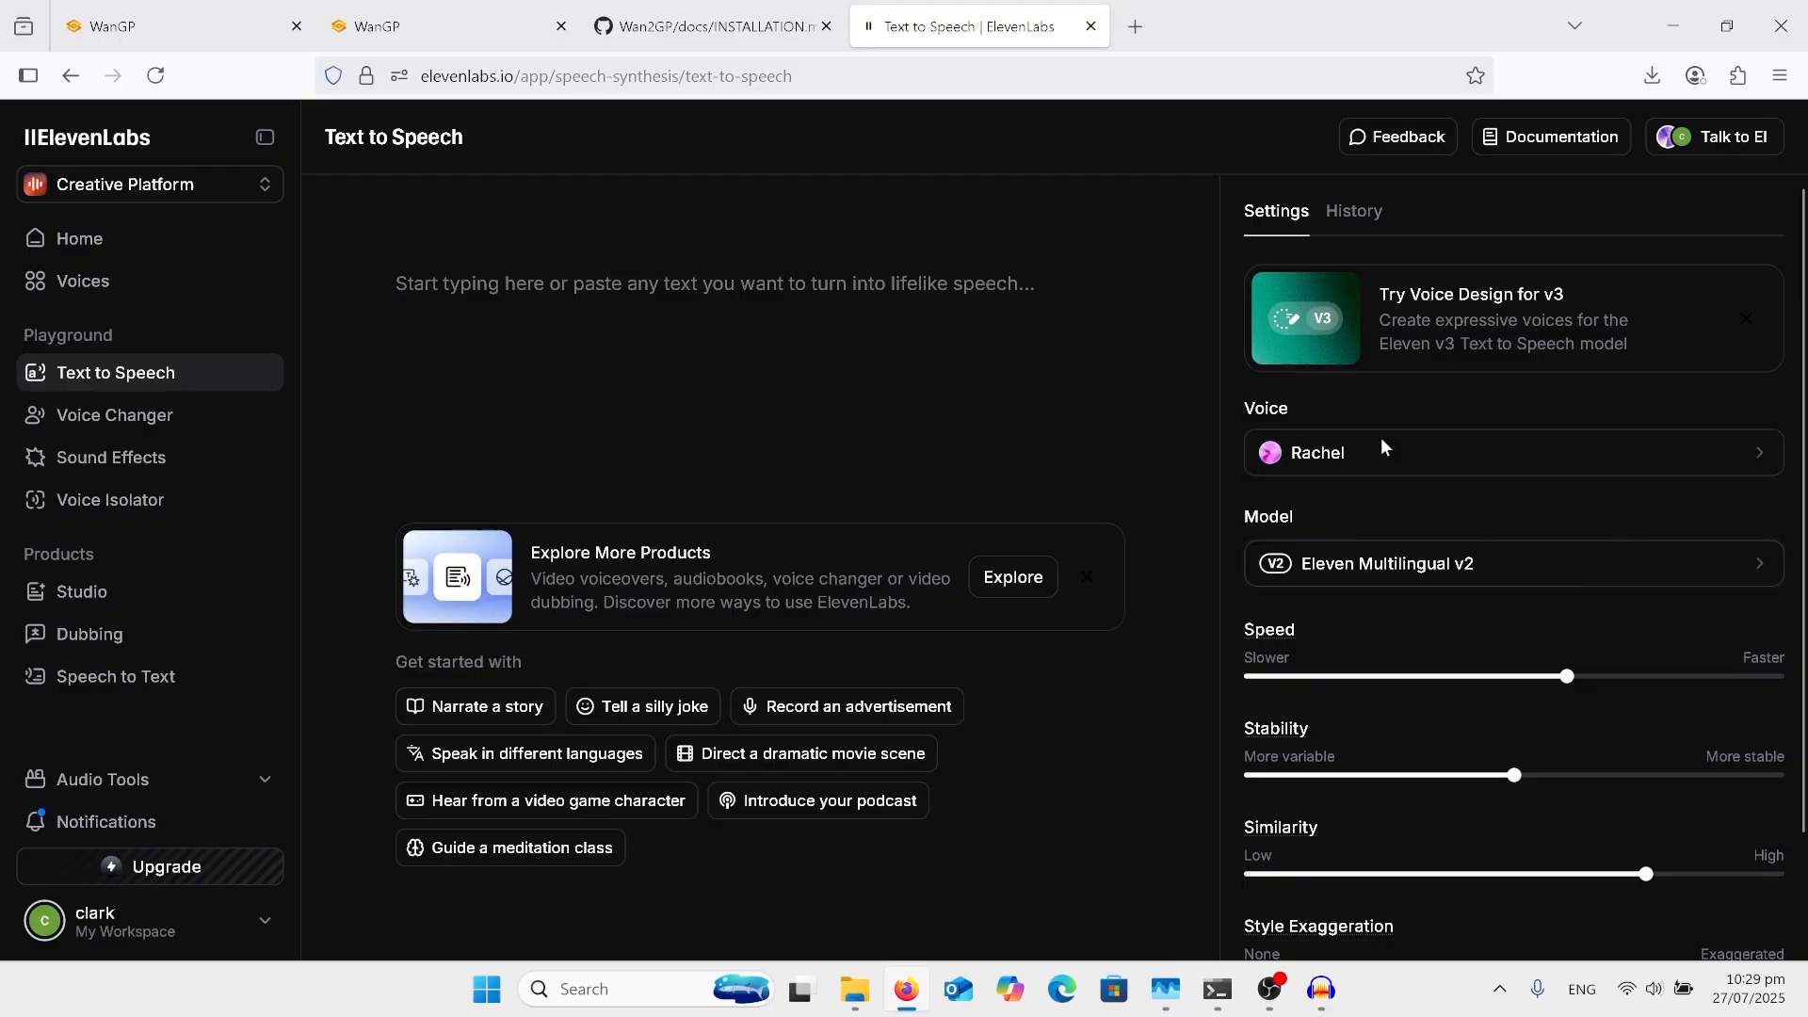
{"action": "left_click", "coordinate": [1479, 459]}
{"action": "scroll", "coordinate": [1460, 659], "scroll_direction": "down", "scroll_amount": 2}
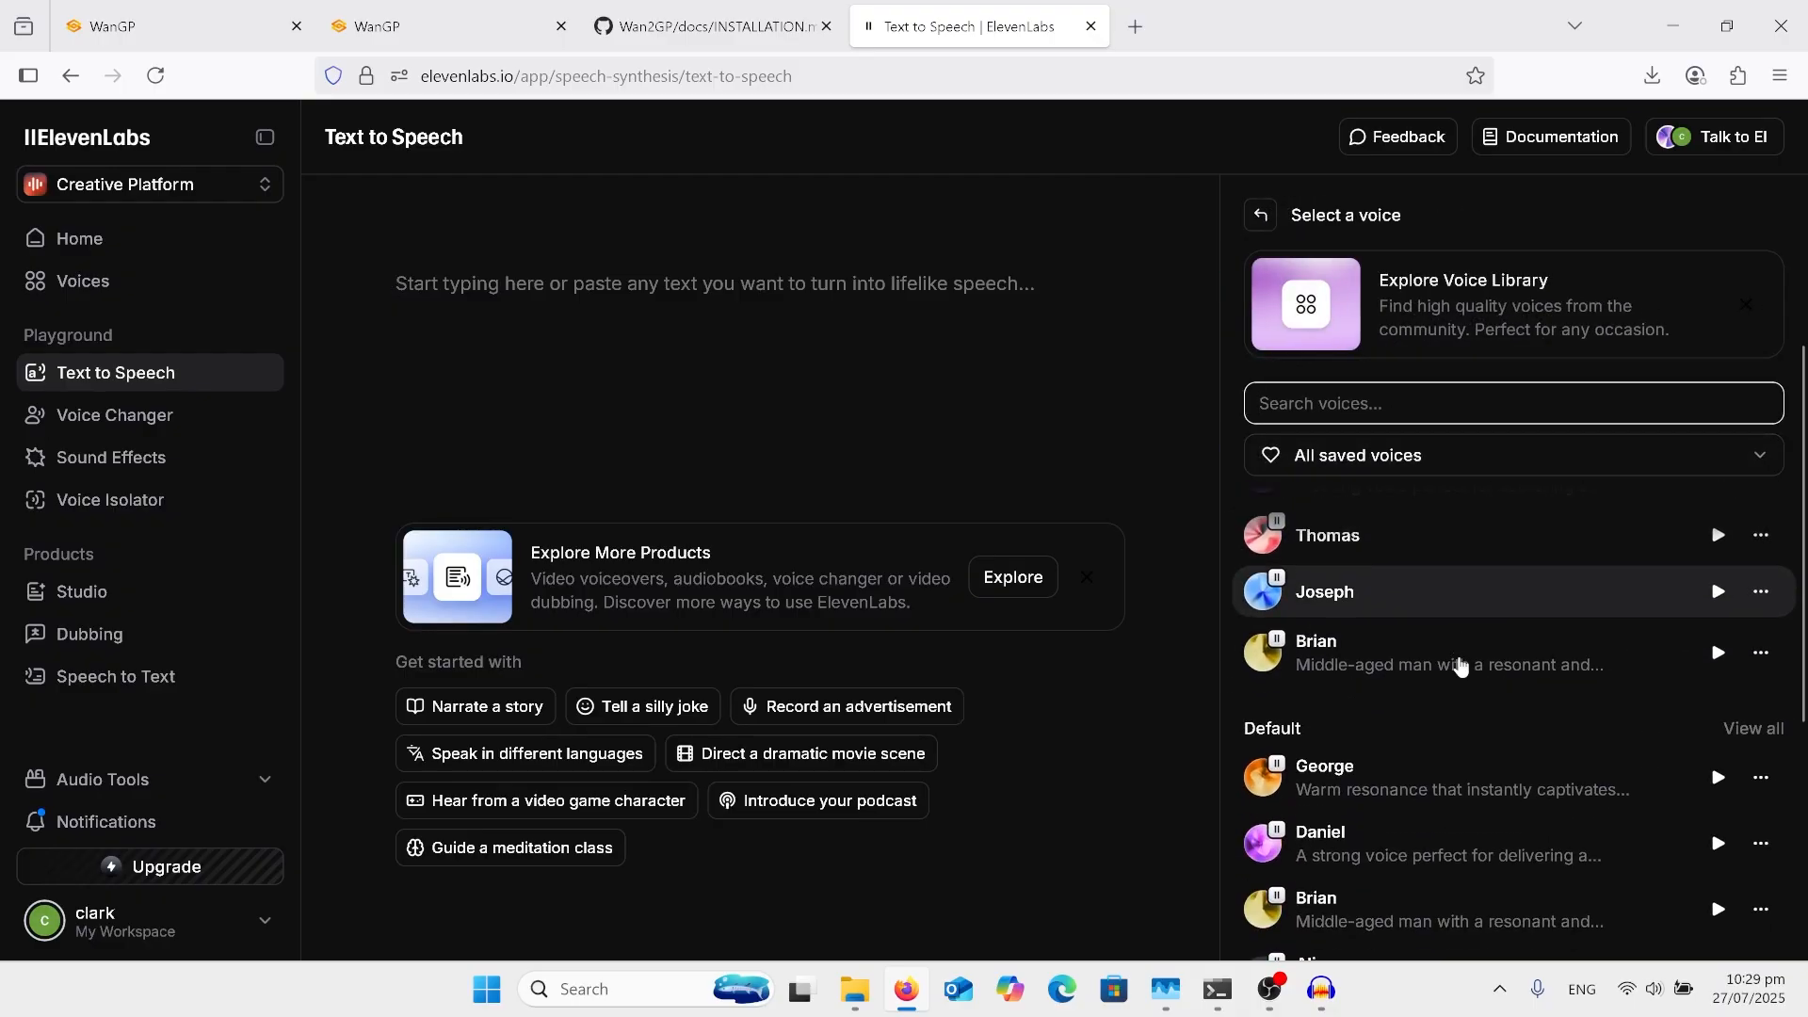
{"action": "scroll", "coordinate": [1461, 665], "scroll_direction": "down", "scroll_amount": 4}
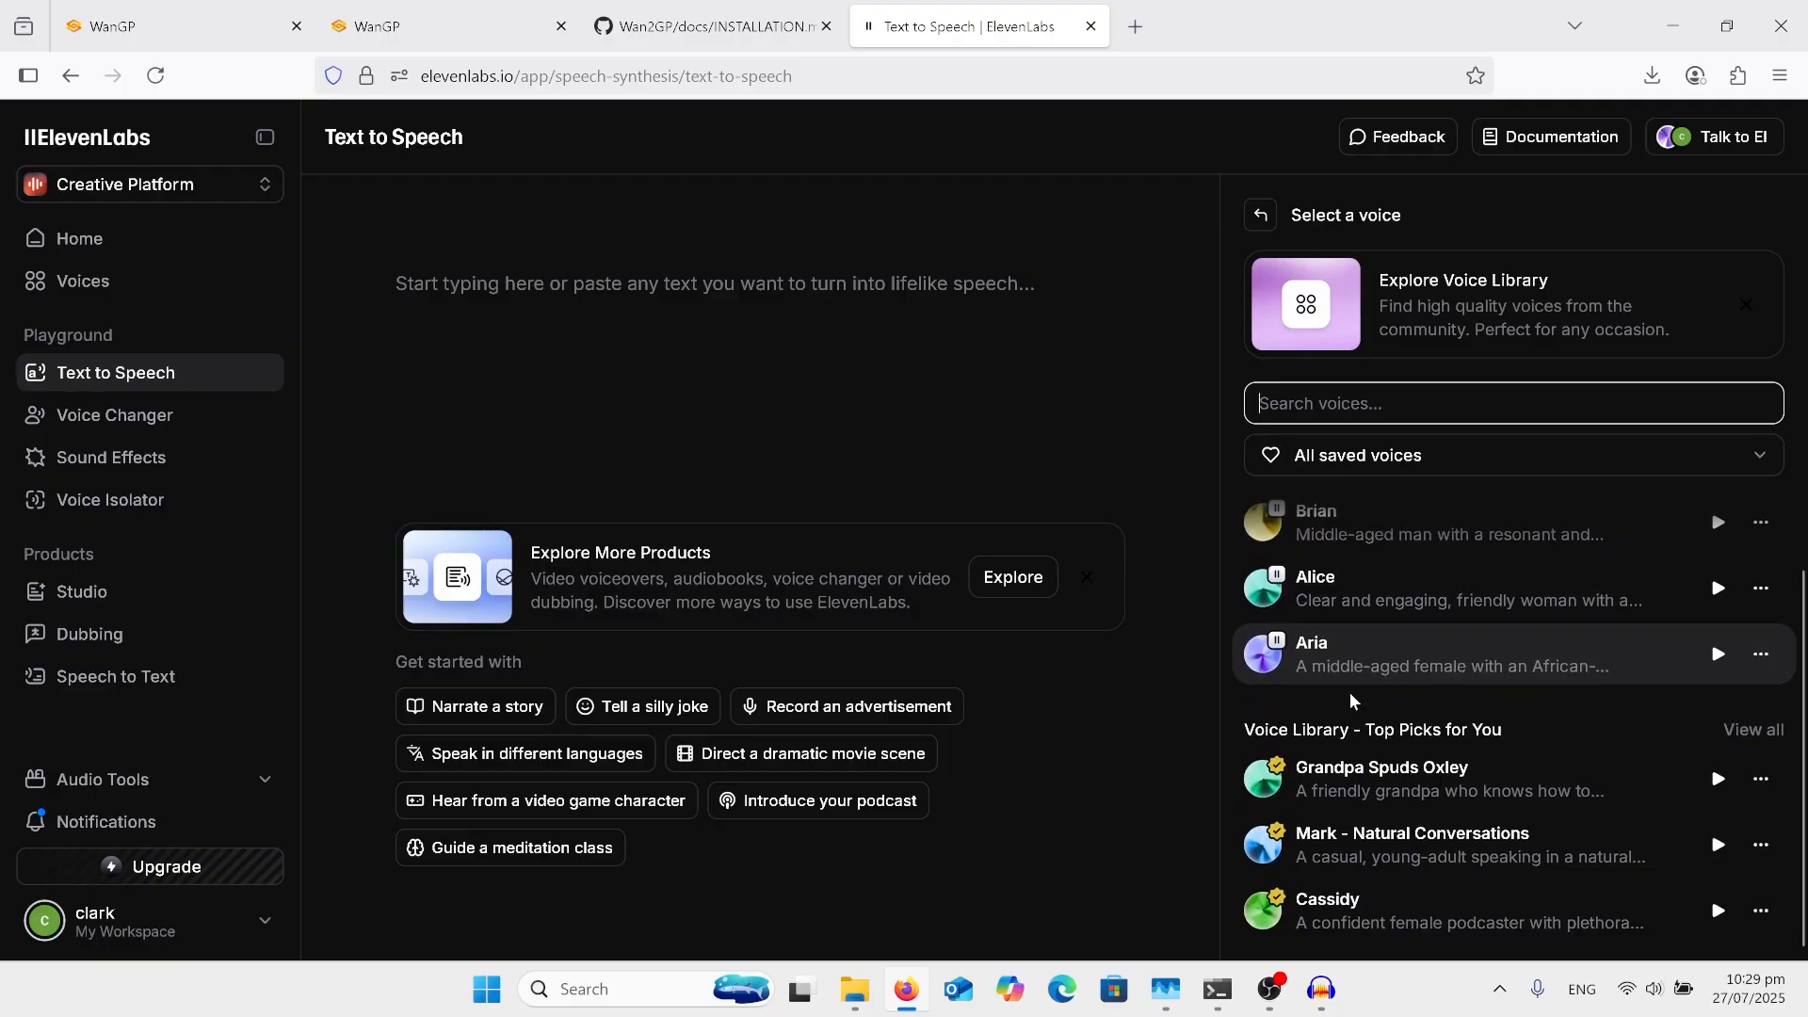
{"action": "scroll", "coordinate": [1358, 789], "scroll_direction": "up", "scroll_amount": 2}
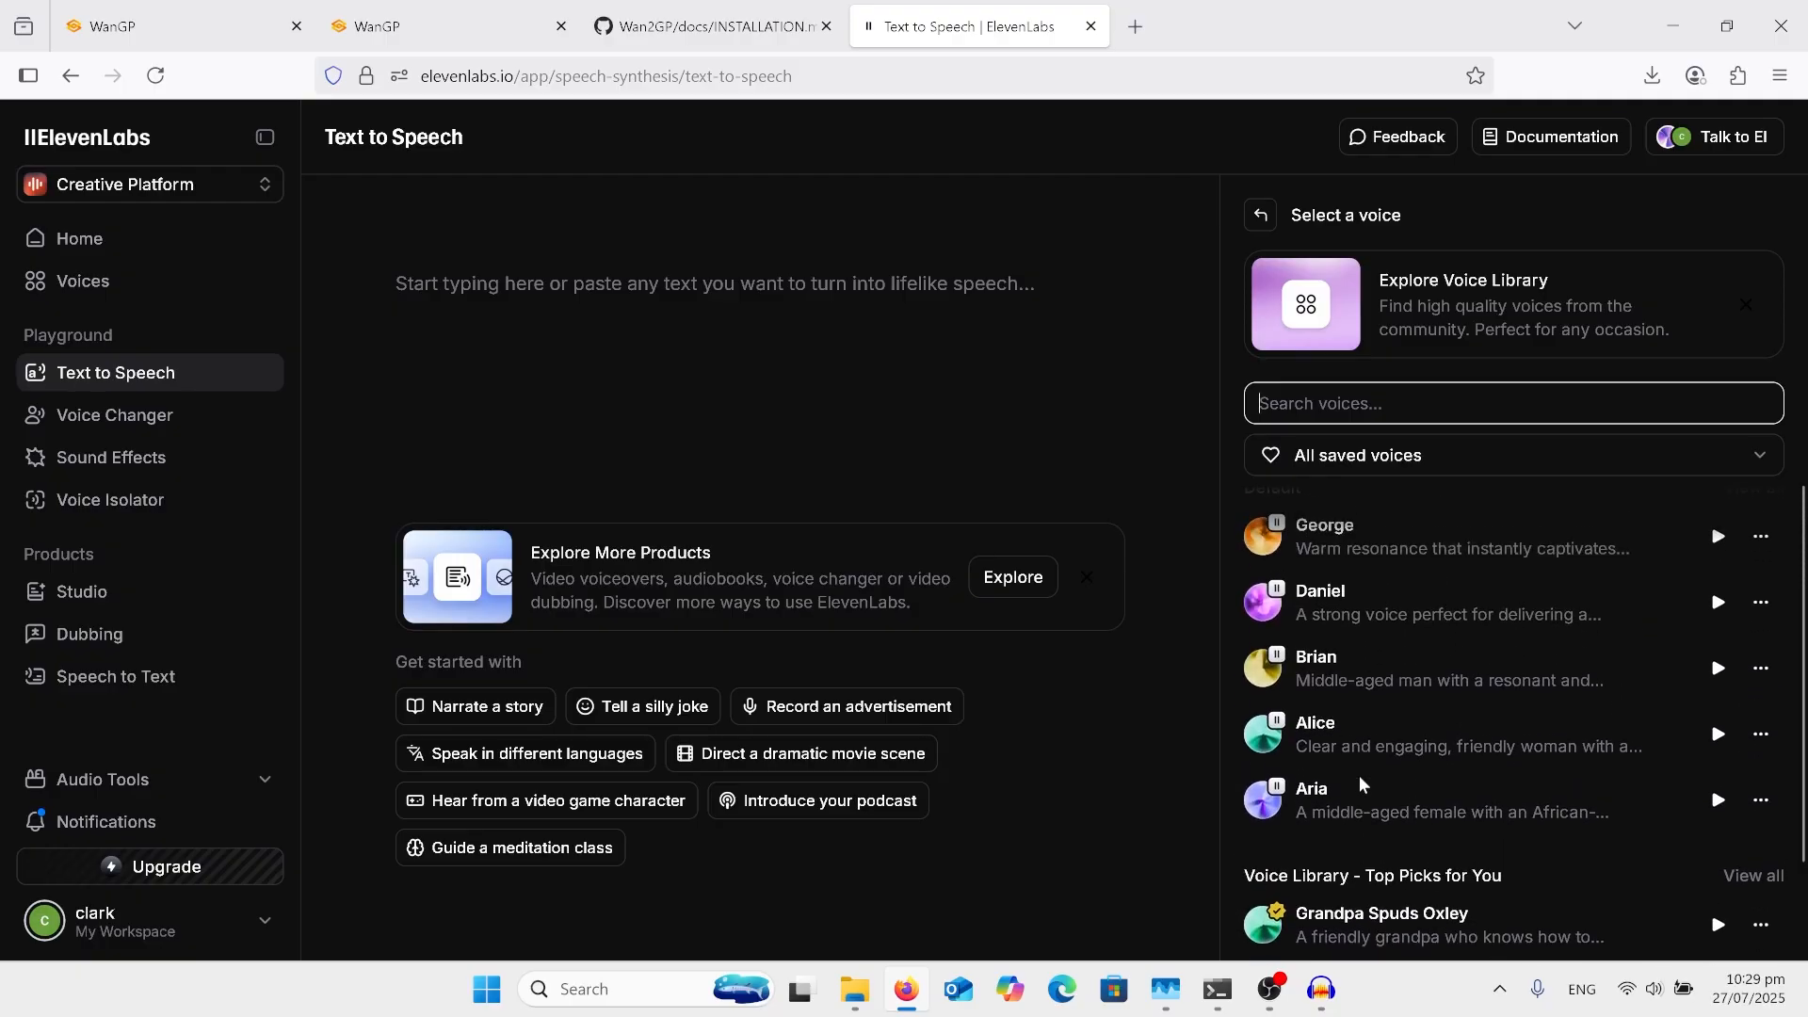
{"action": "scroll", "coordinate": [1363, 784], "scroll_direction": "up", "scroll_amount": 2}
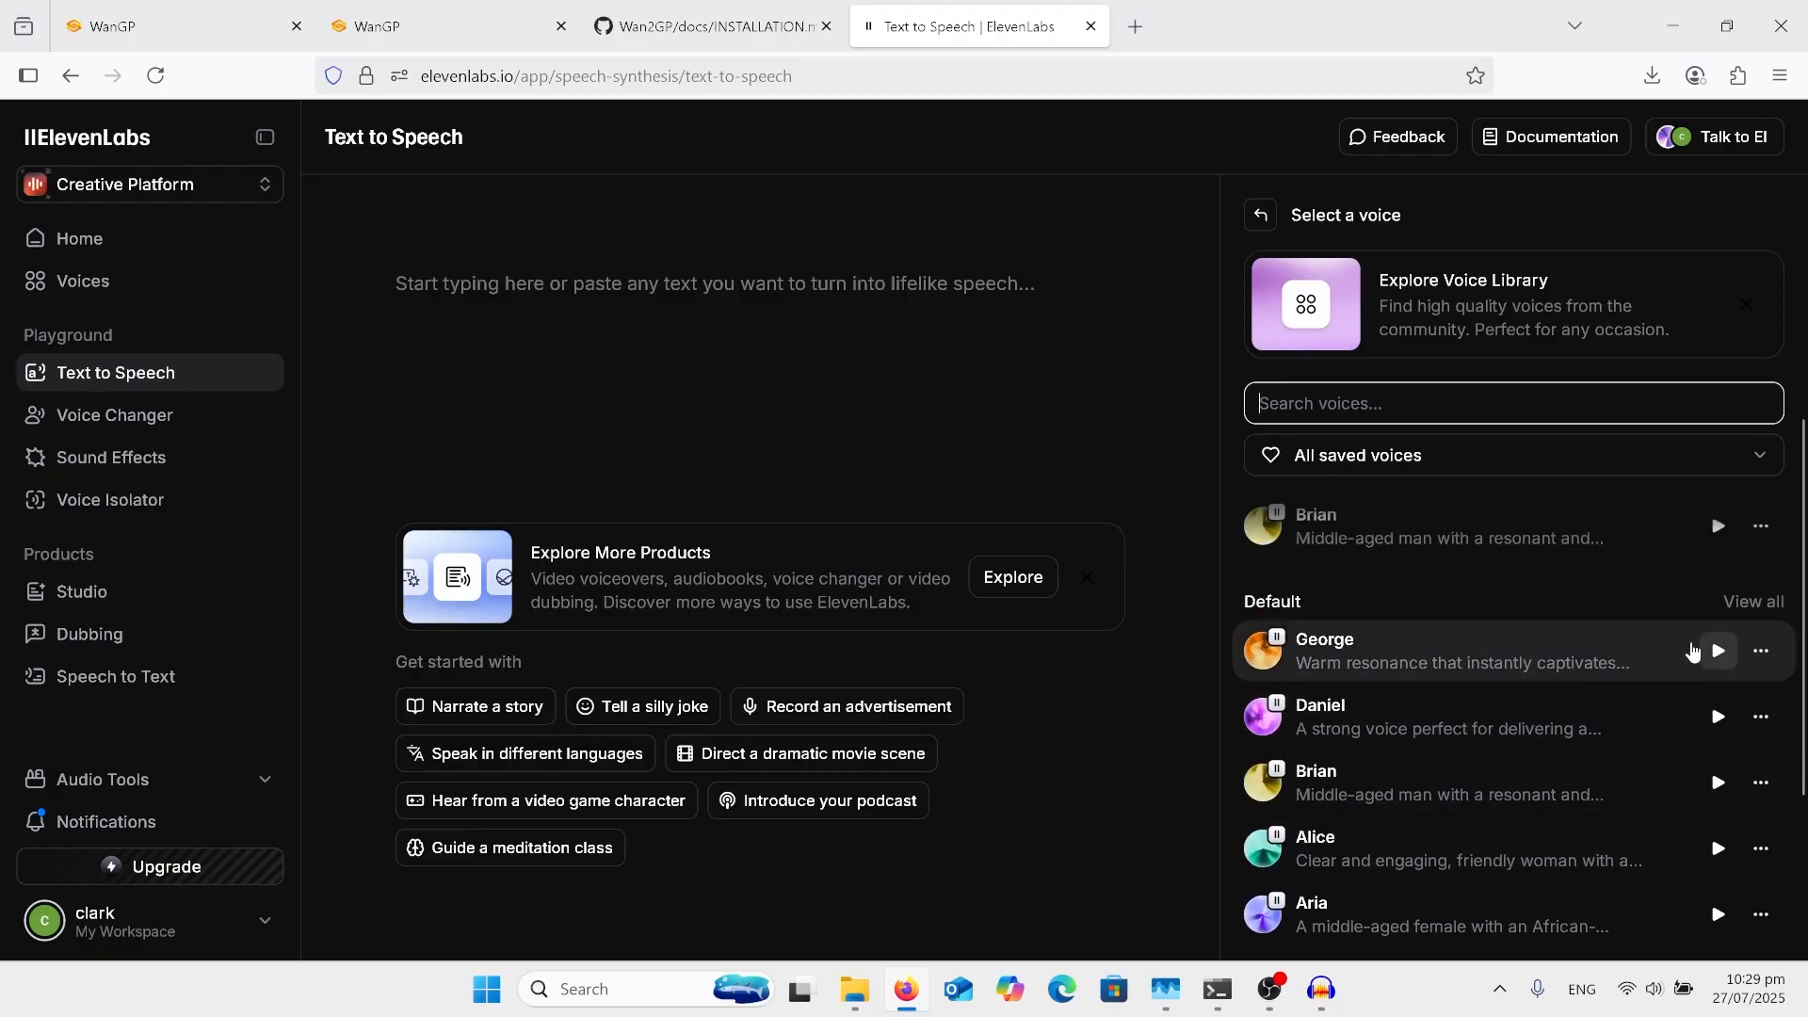
{"action": "scroll", "coordinate": [1557, 666], "scroll_direction": "up", "scroll_amount": 3}
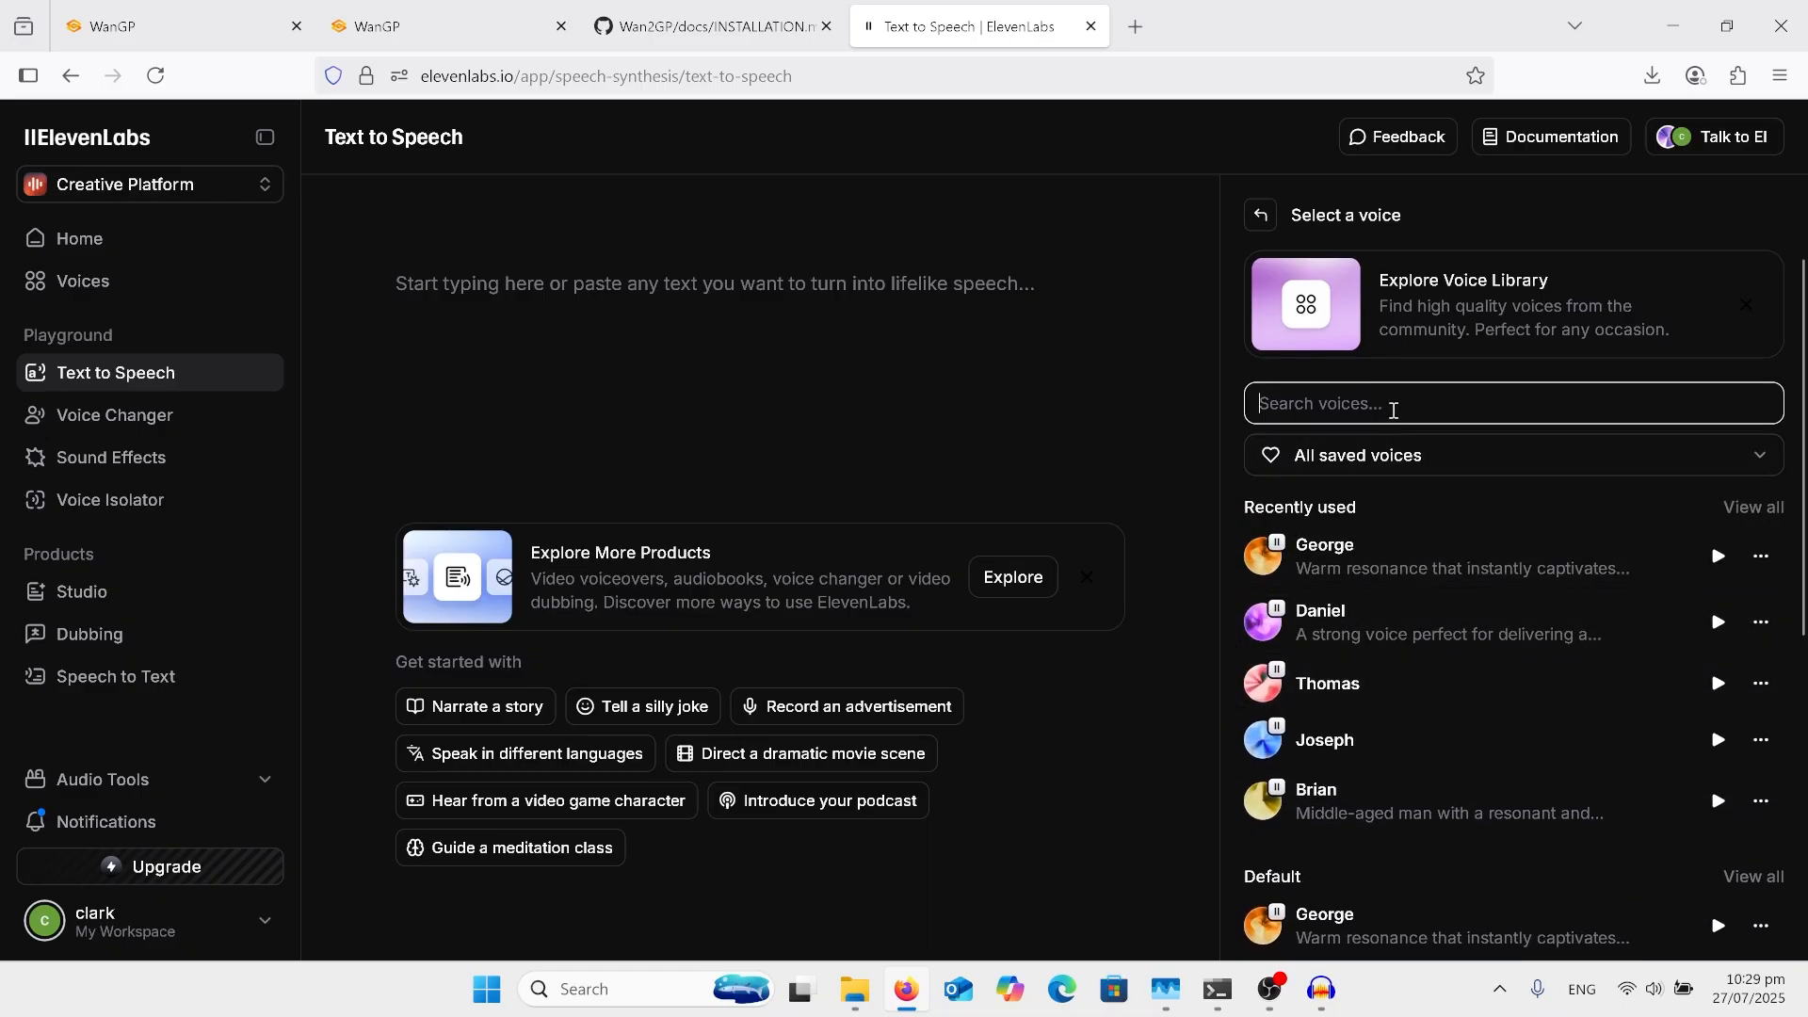
Step: Select the George voice and view the Voice Design dialog for v3, closing it without generating a voice
{"action": "left_click", "coordinate": [661, 390]}
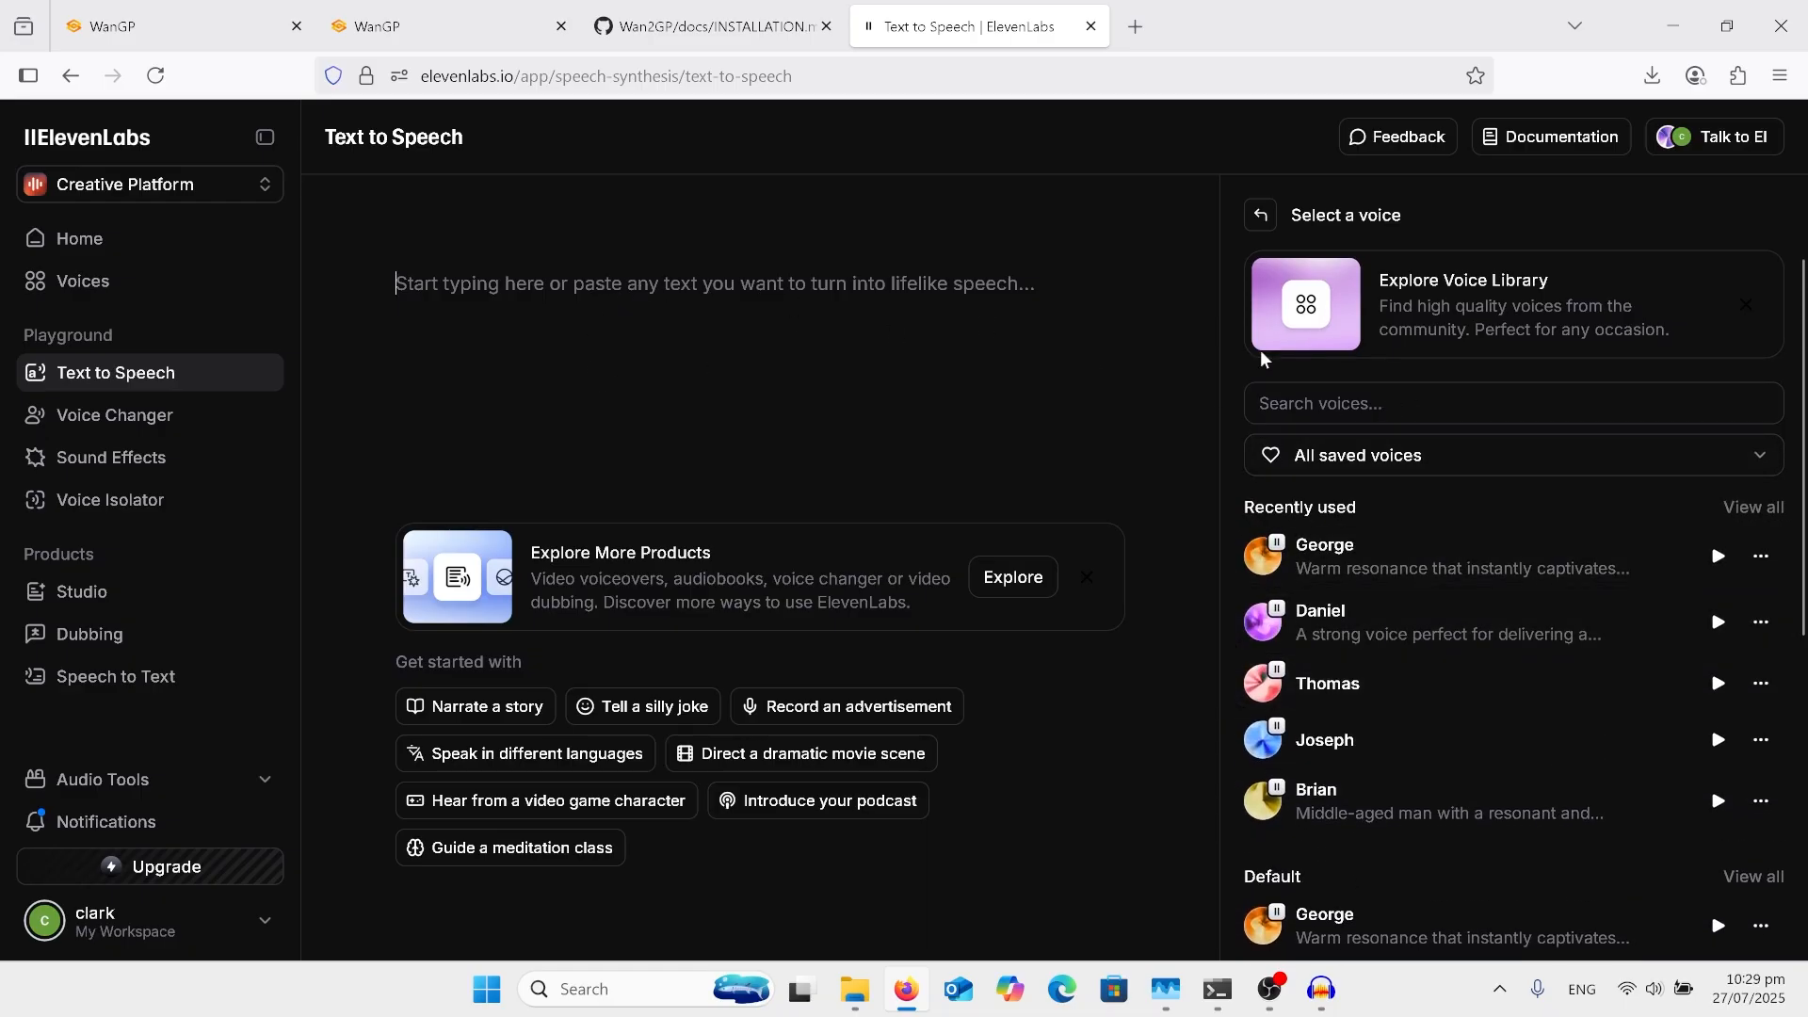
{"action": "left_click", "coordinate": [1315, 544]}
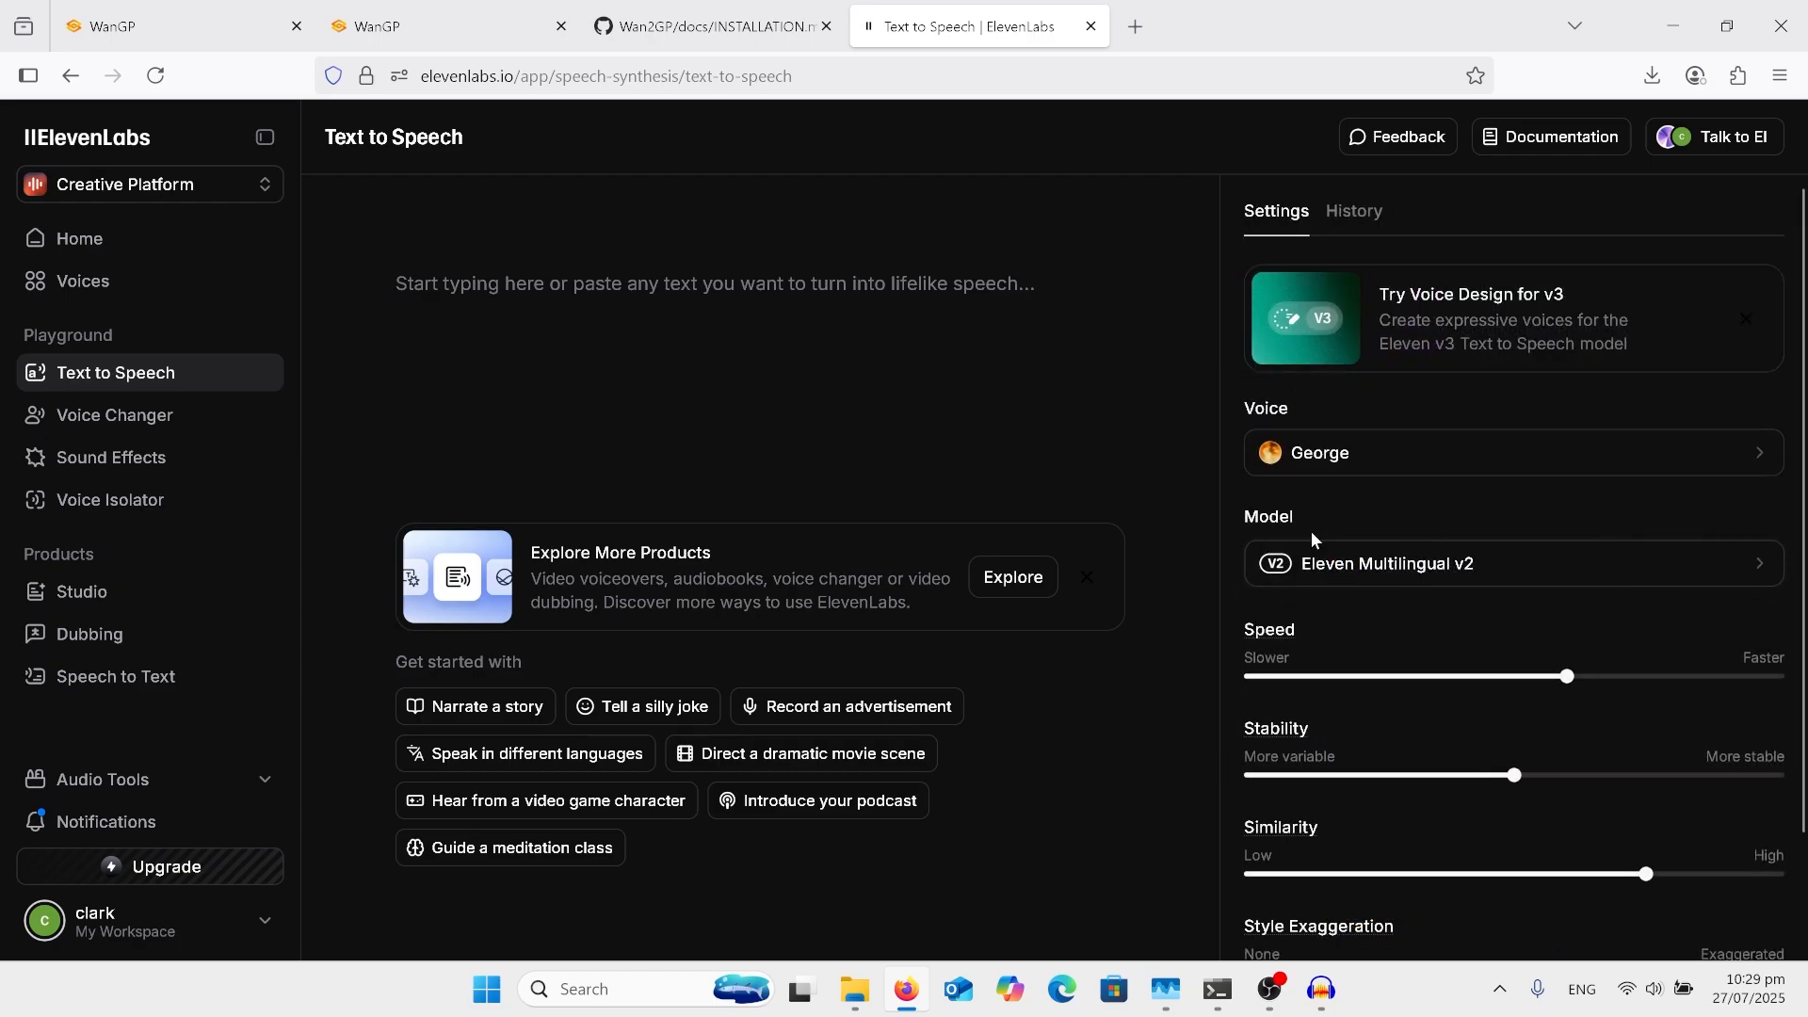
{"action": "left_click", "coordinate": [1478, 299]}
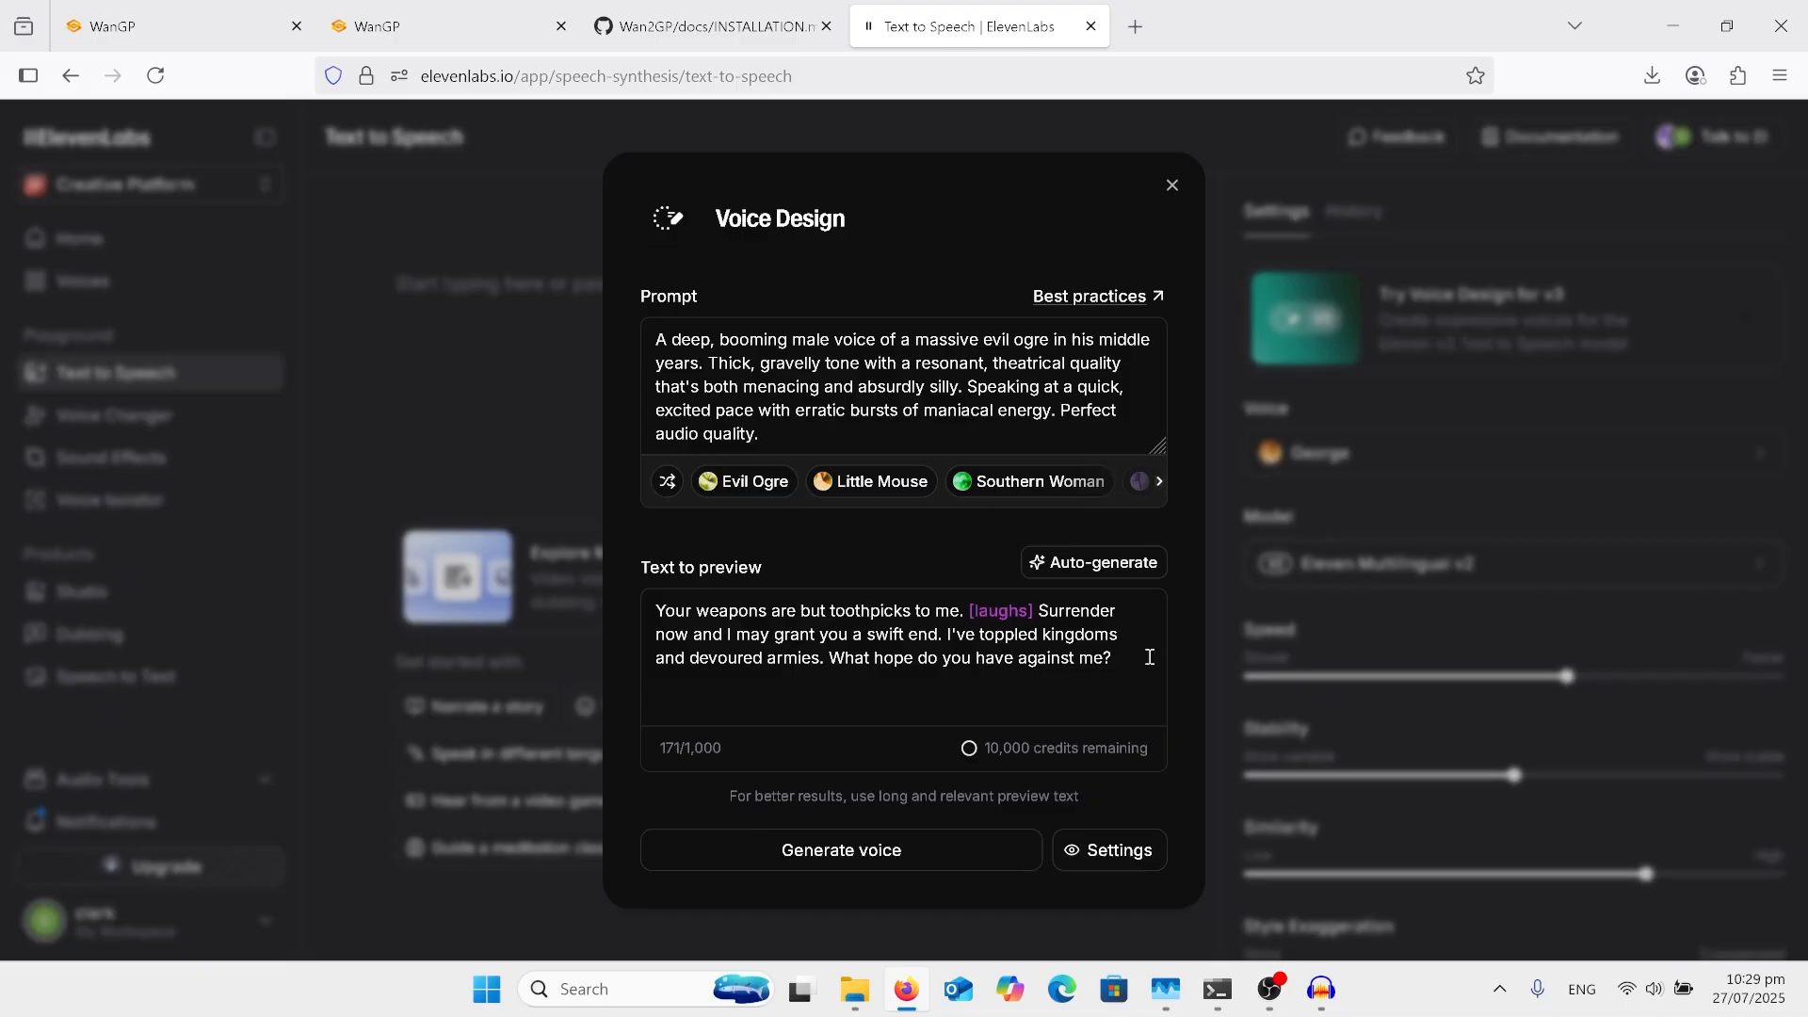
{"action": "left_click", "coordinate": [1176, 188]}
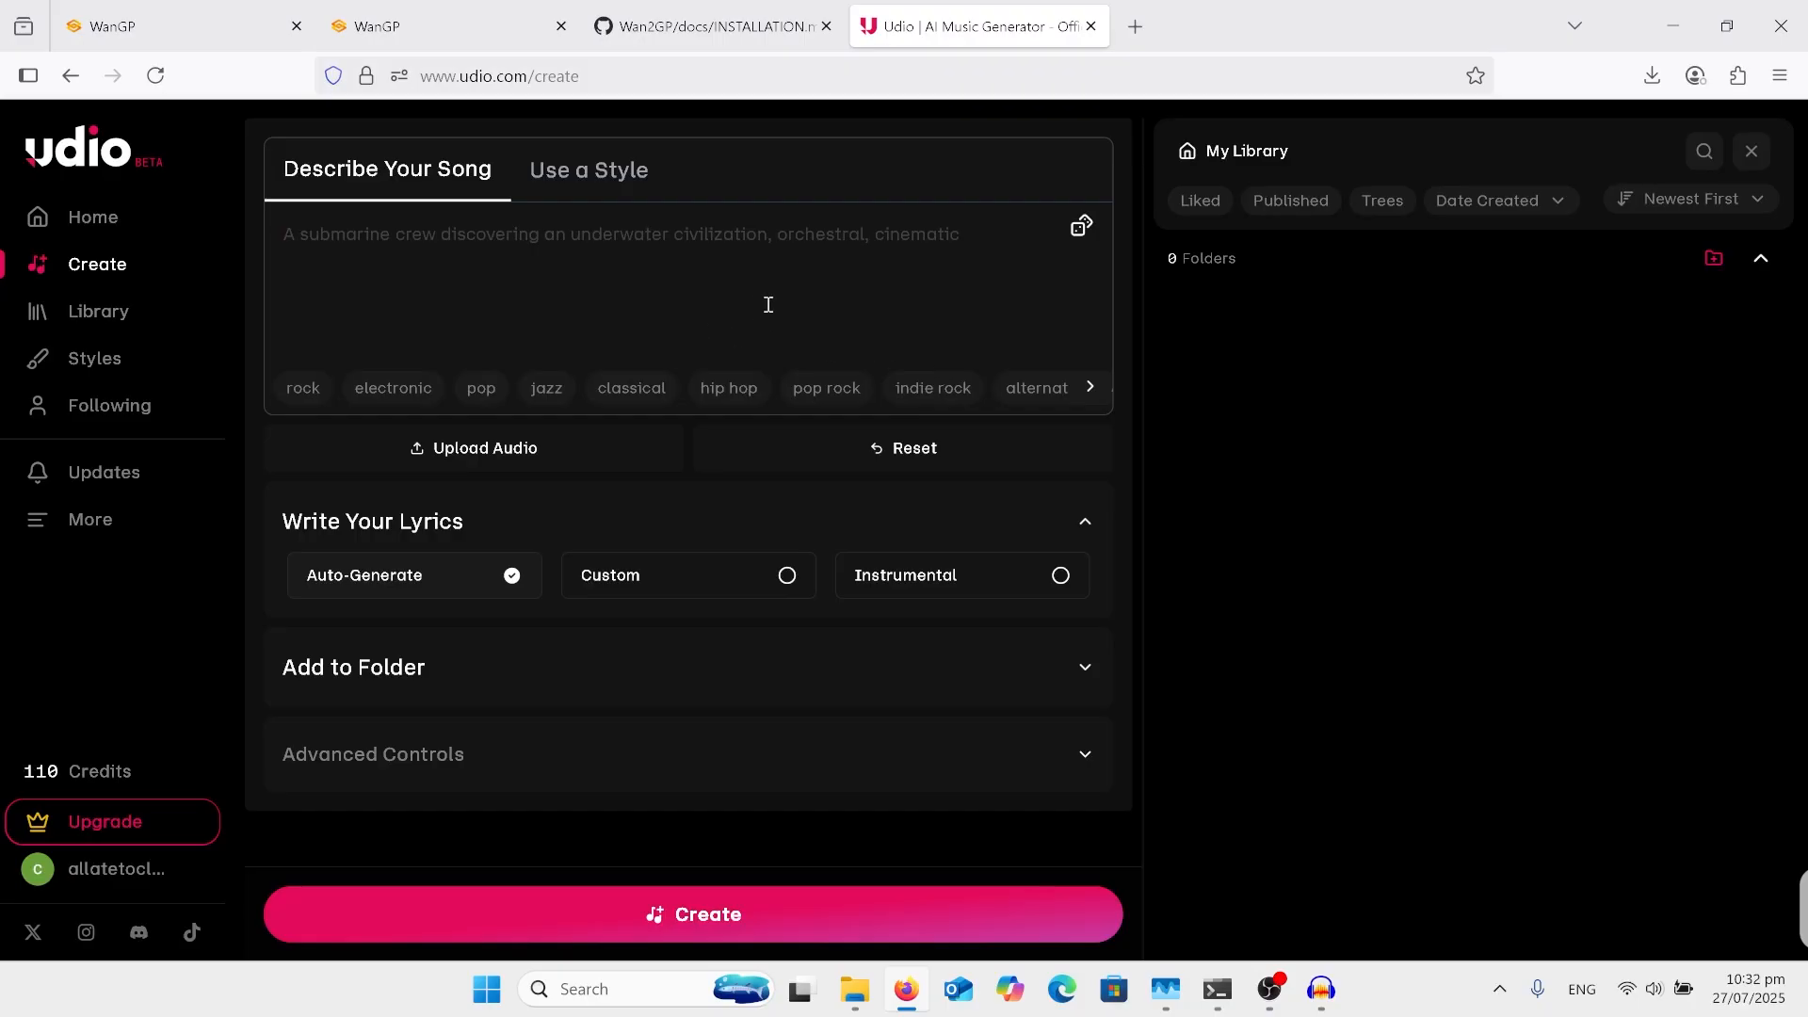
Step: Generate songs in Udio from the description "a folk song with a female singer" with auto-generated lyrics
{"action": "type", "text": "a f"}
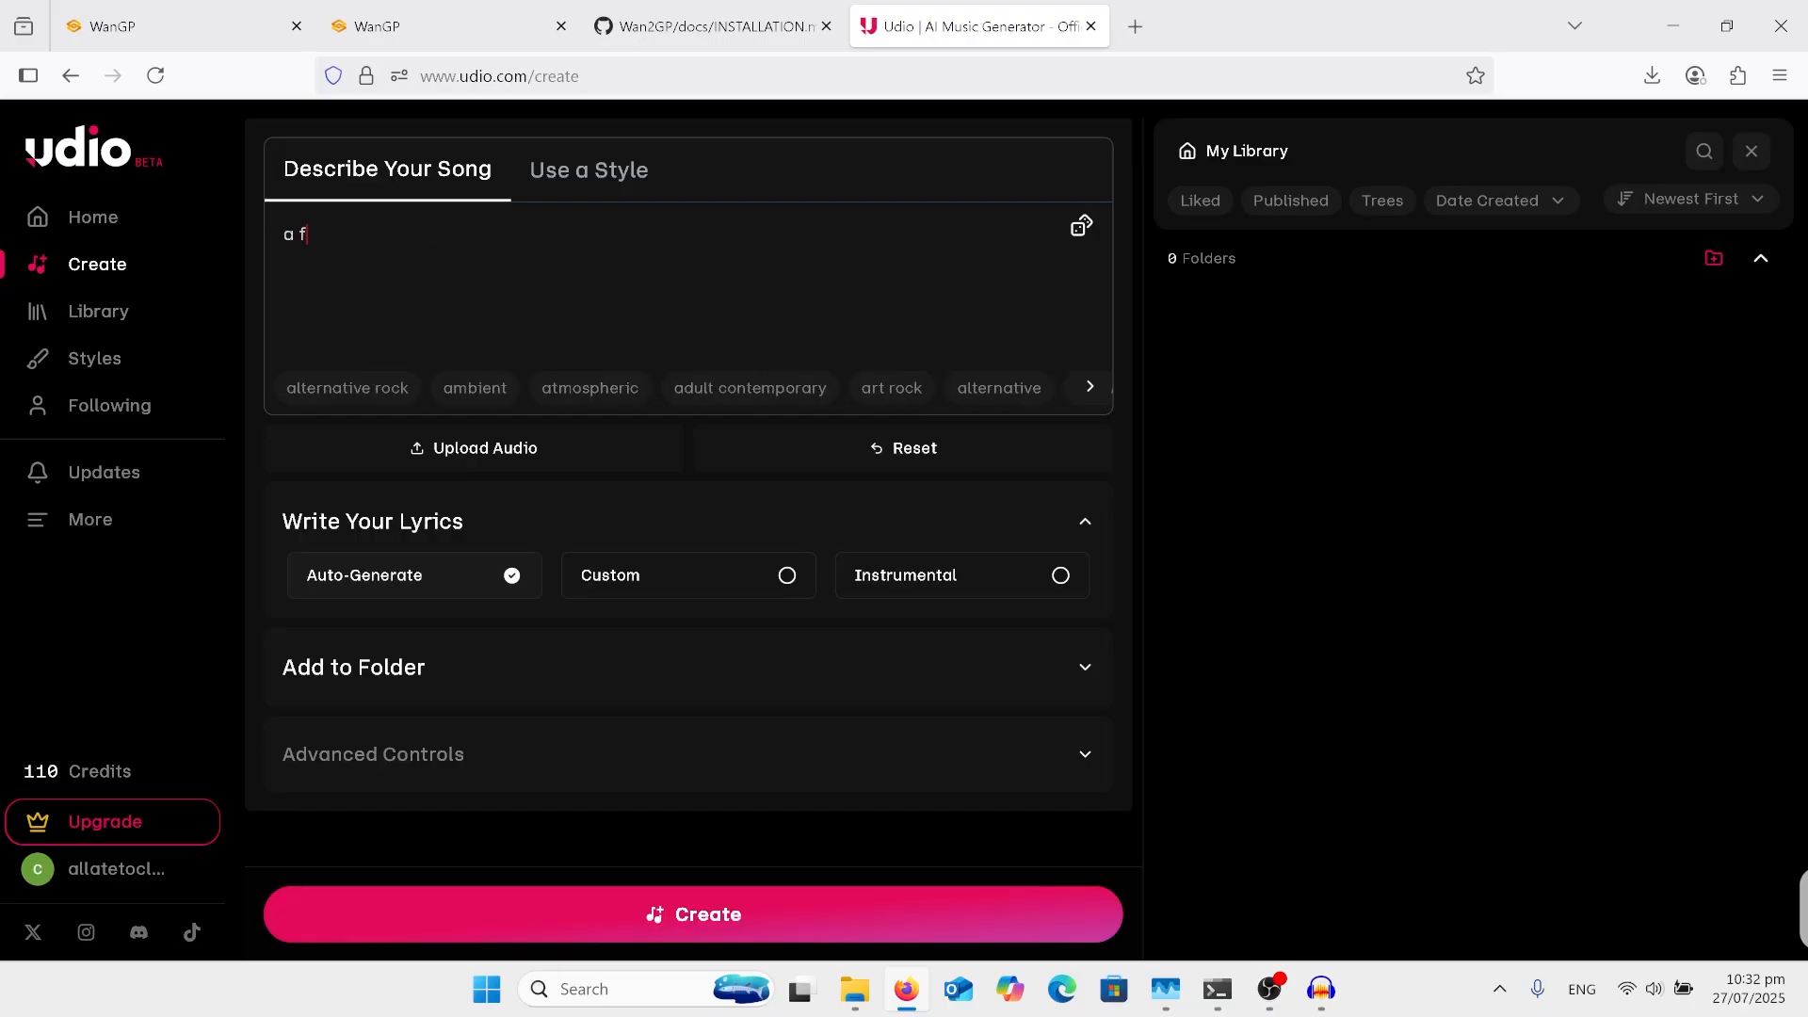
{"action": "type", "text": "olk song with a female si"}
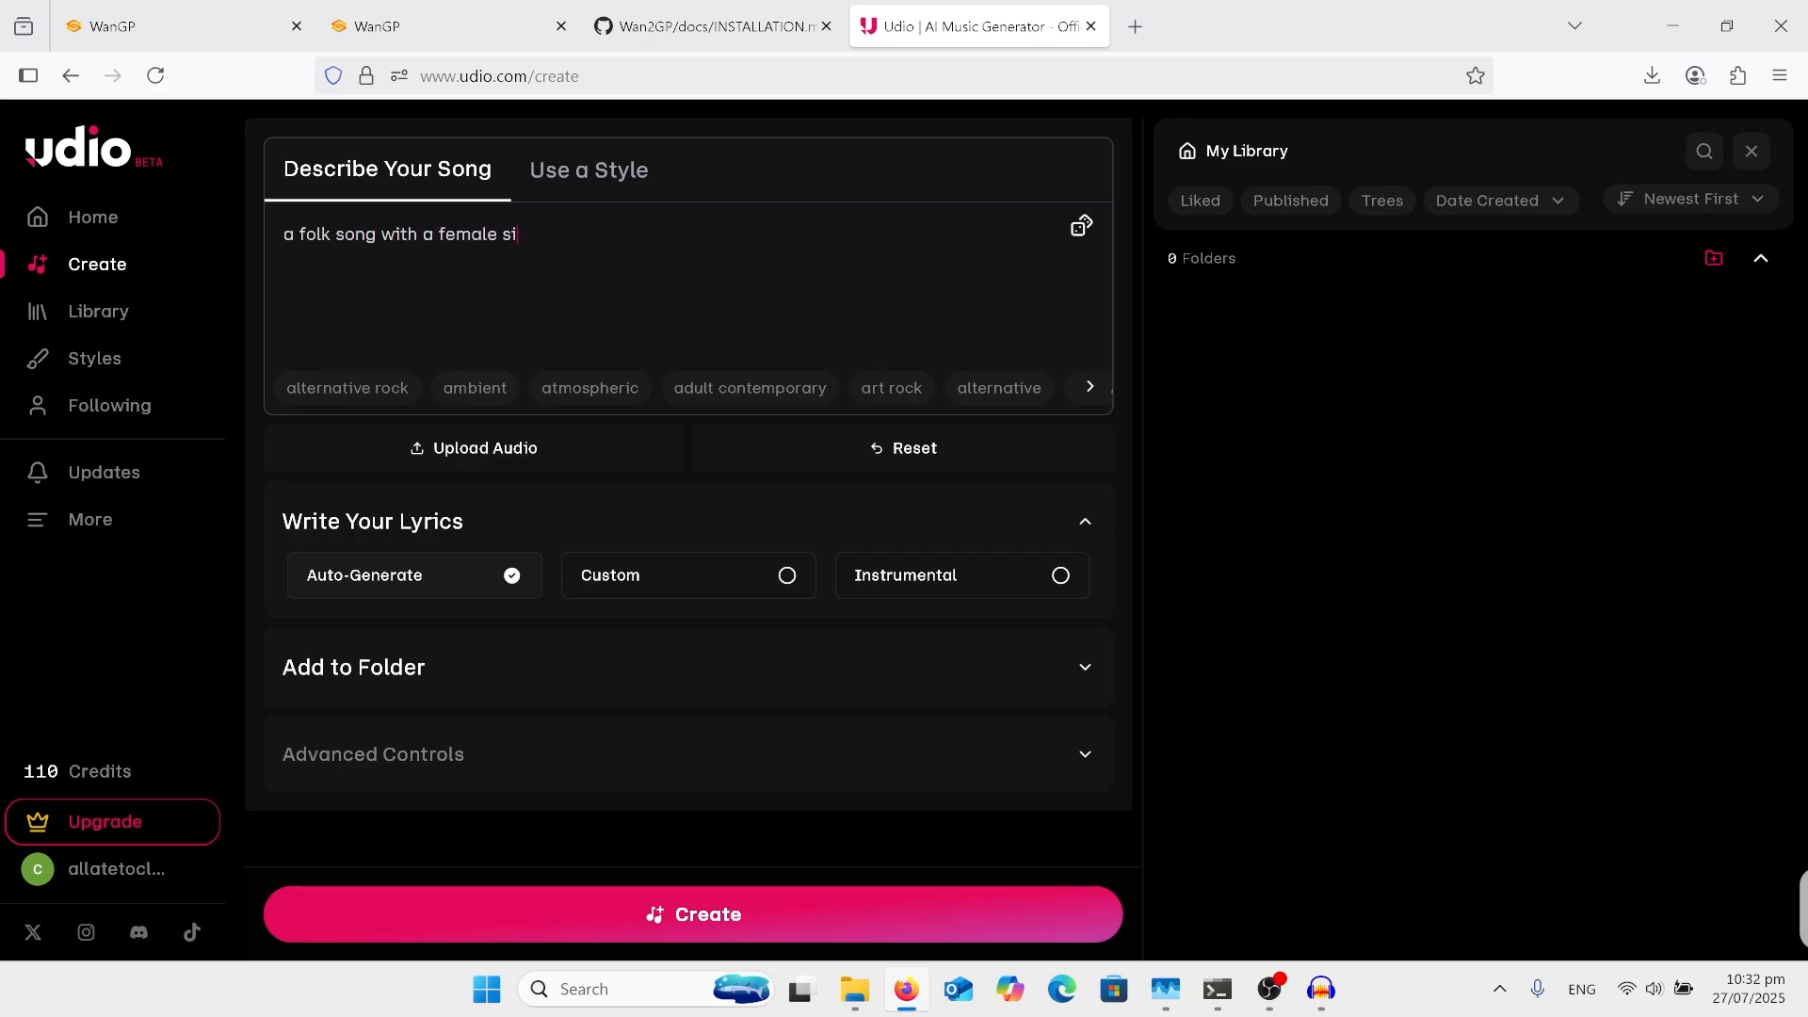
{"action": "type", "text": "nger"}
{"action": "left_click", "coordinate": [719, 914]}
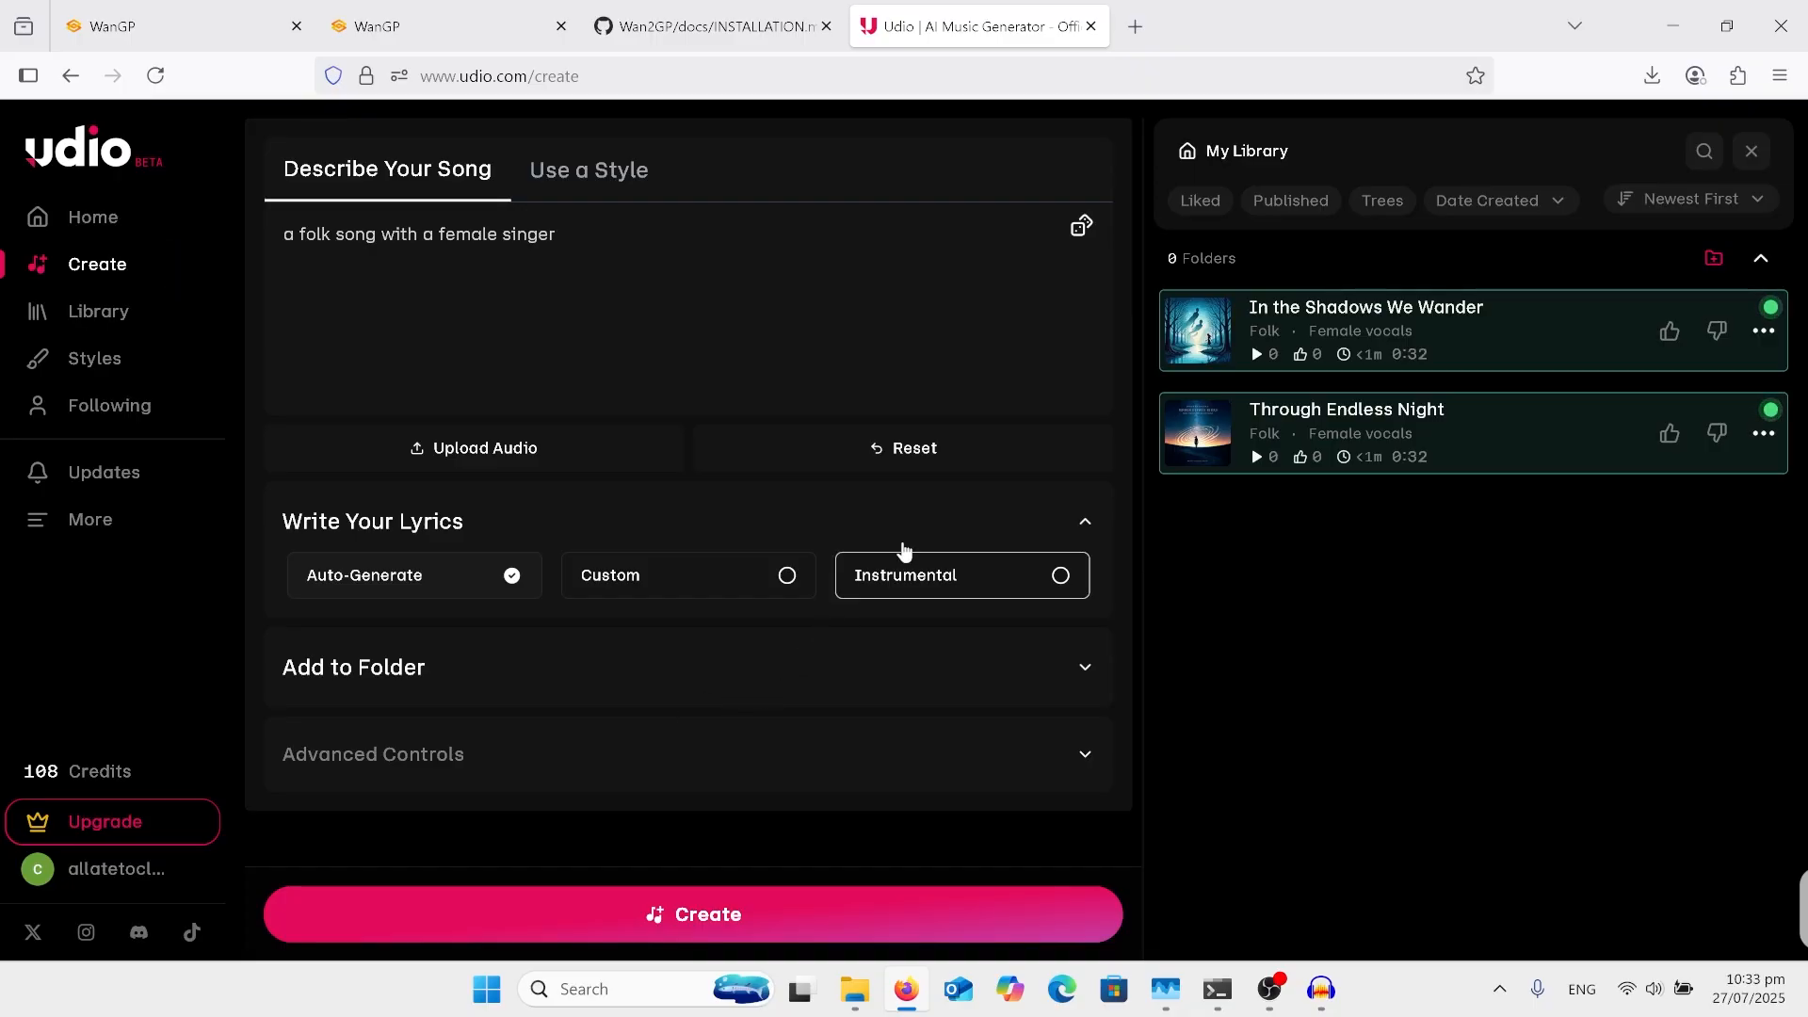
Step: Play the generated songs "In the Shadows We Wander" and "Through Endless Night", pausing near the end of the second
{"action": "mouse_move", "coordinate": [1280, 329]}
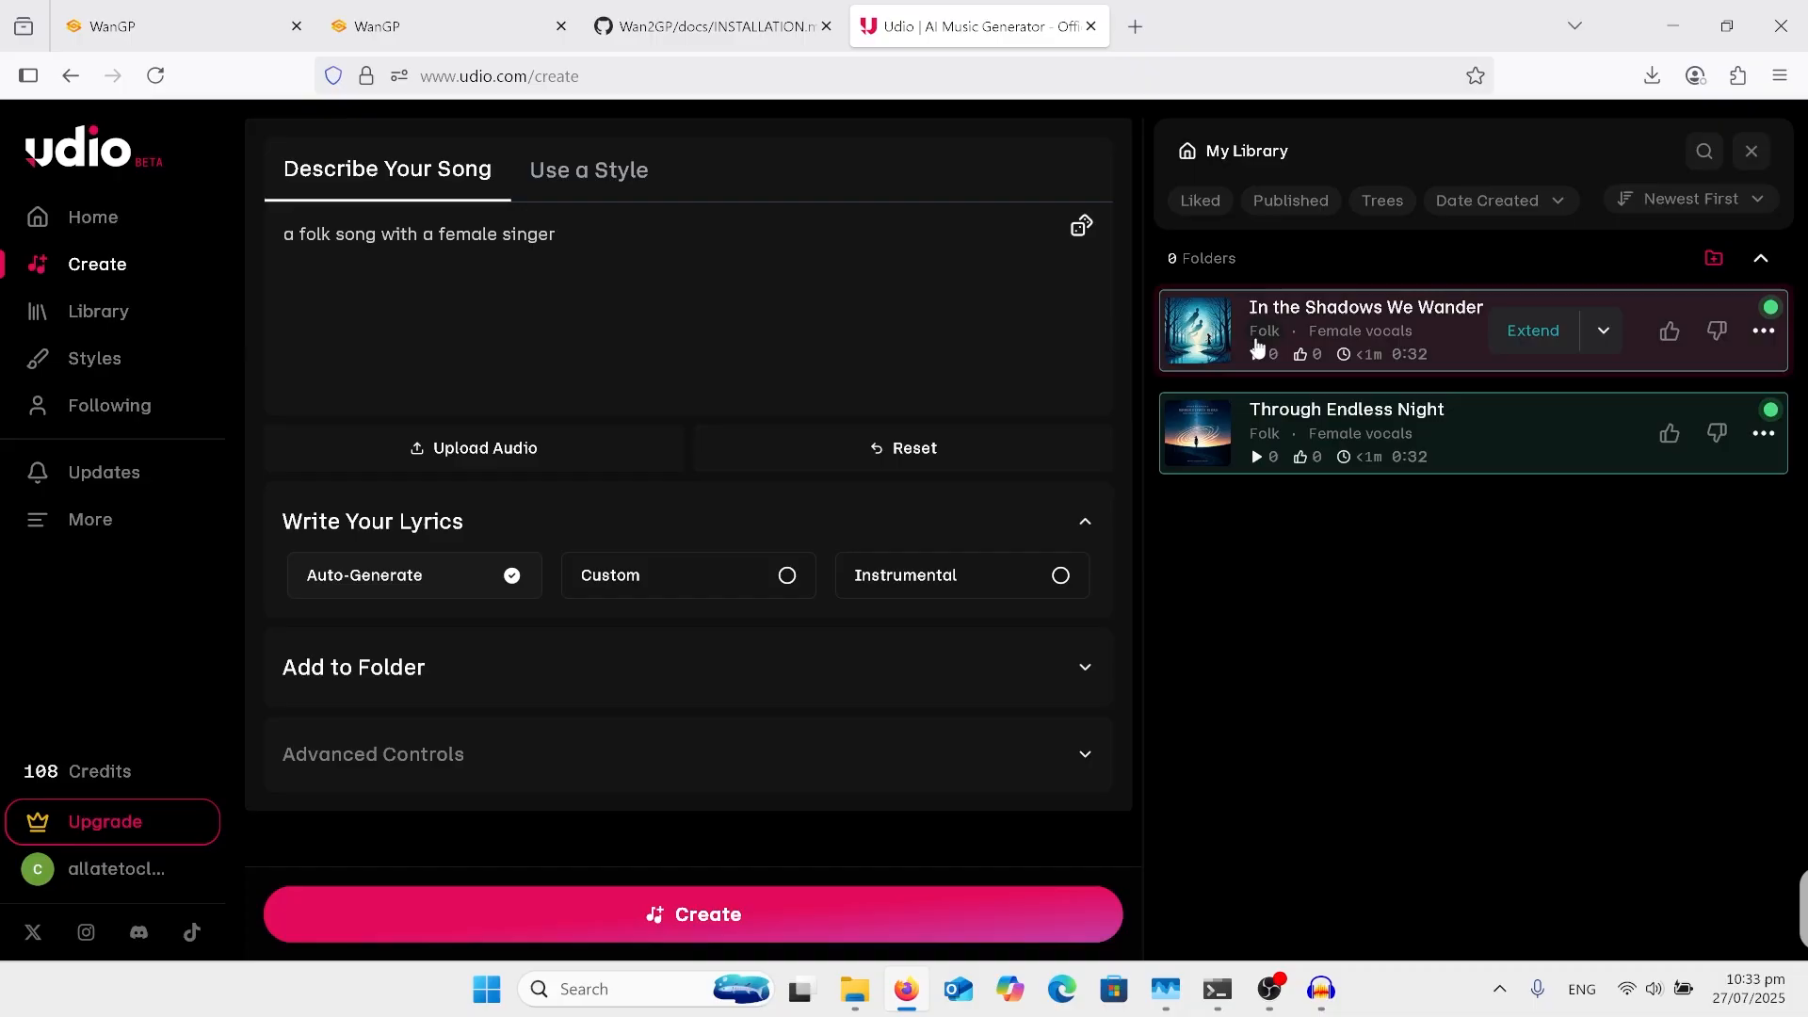
{"action": "left_click", "coordinate": [1196, 330]}
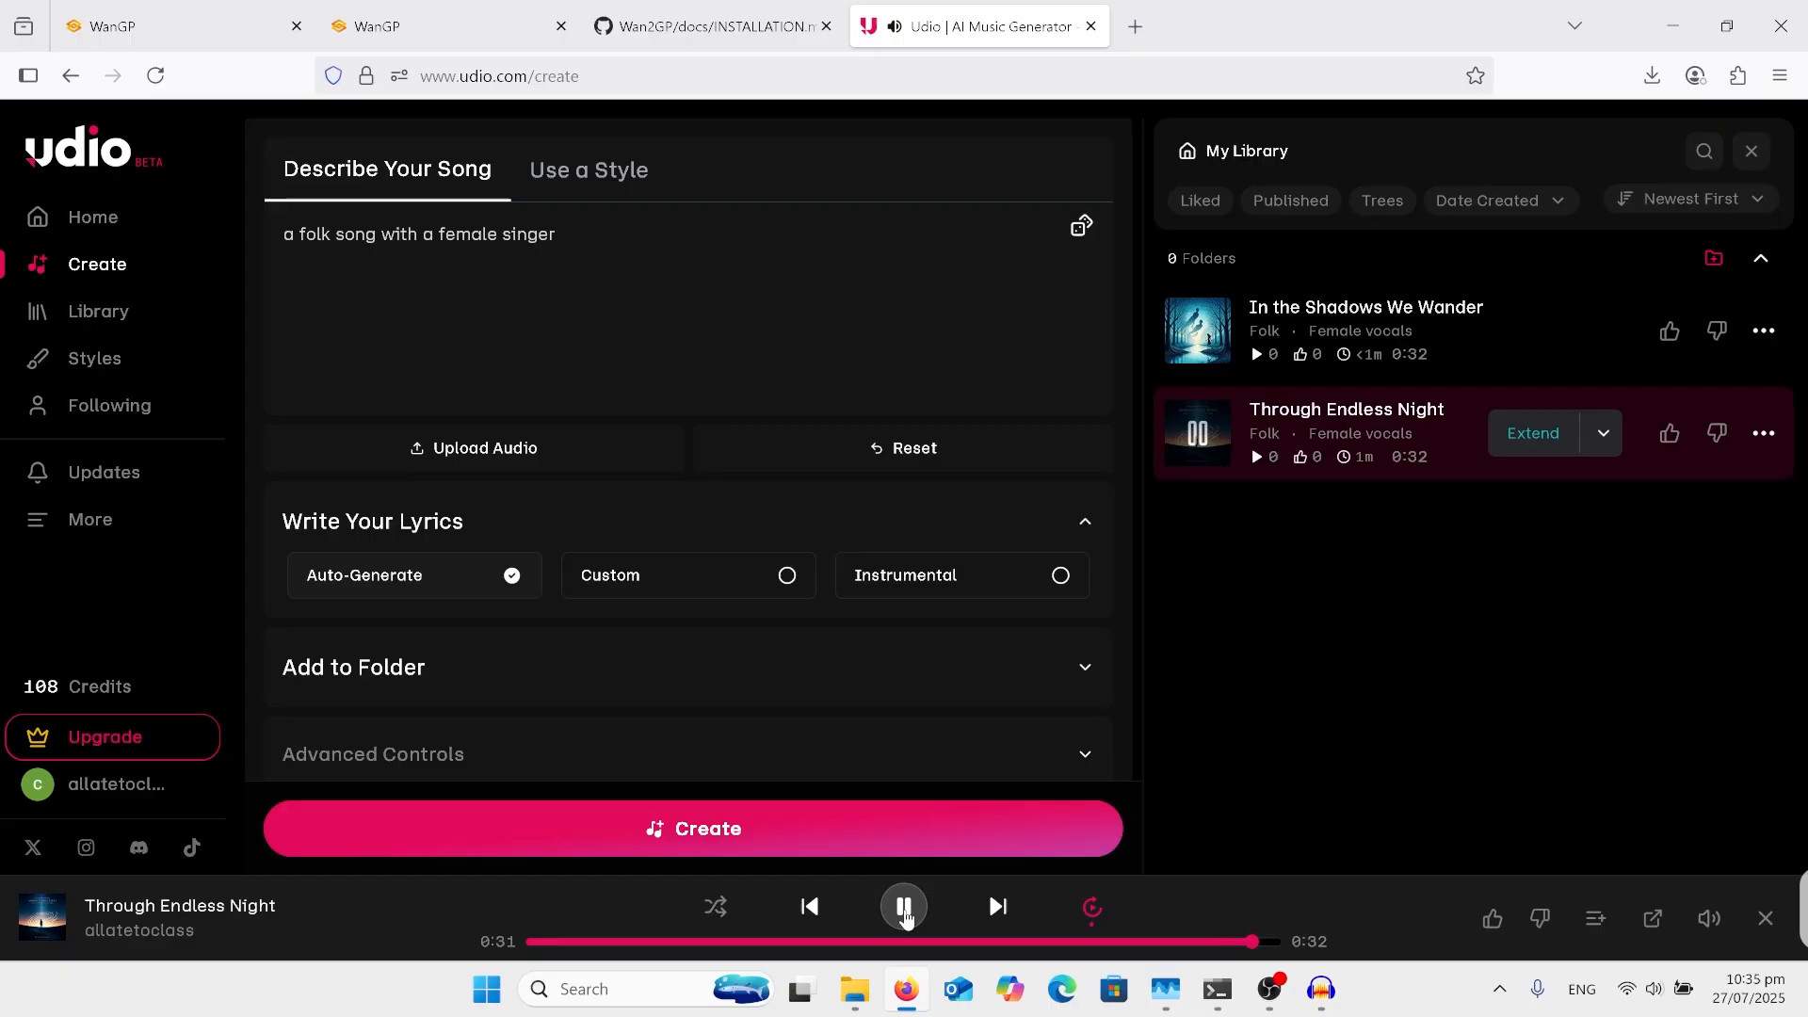
{"action": "left_click", "coordinate": [905, 911]}
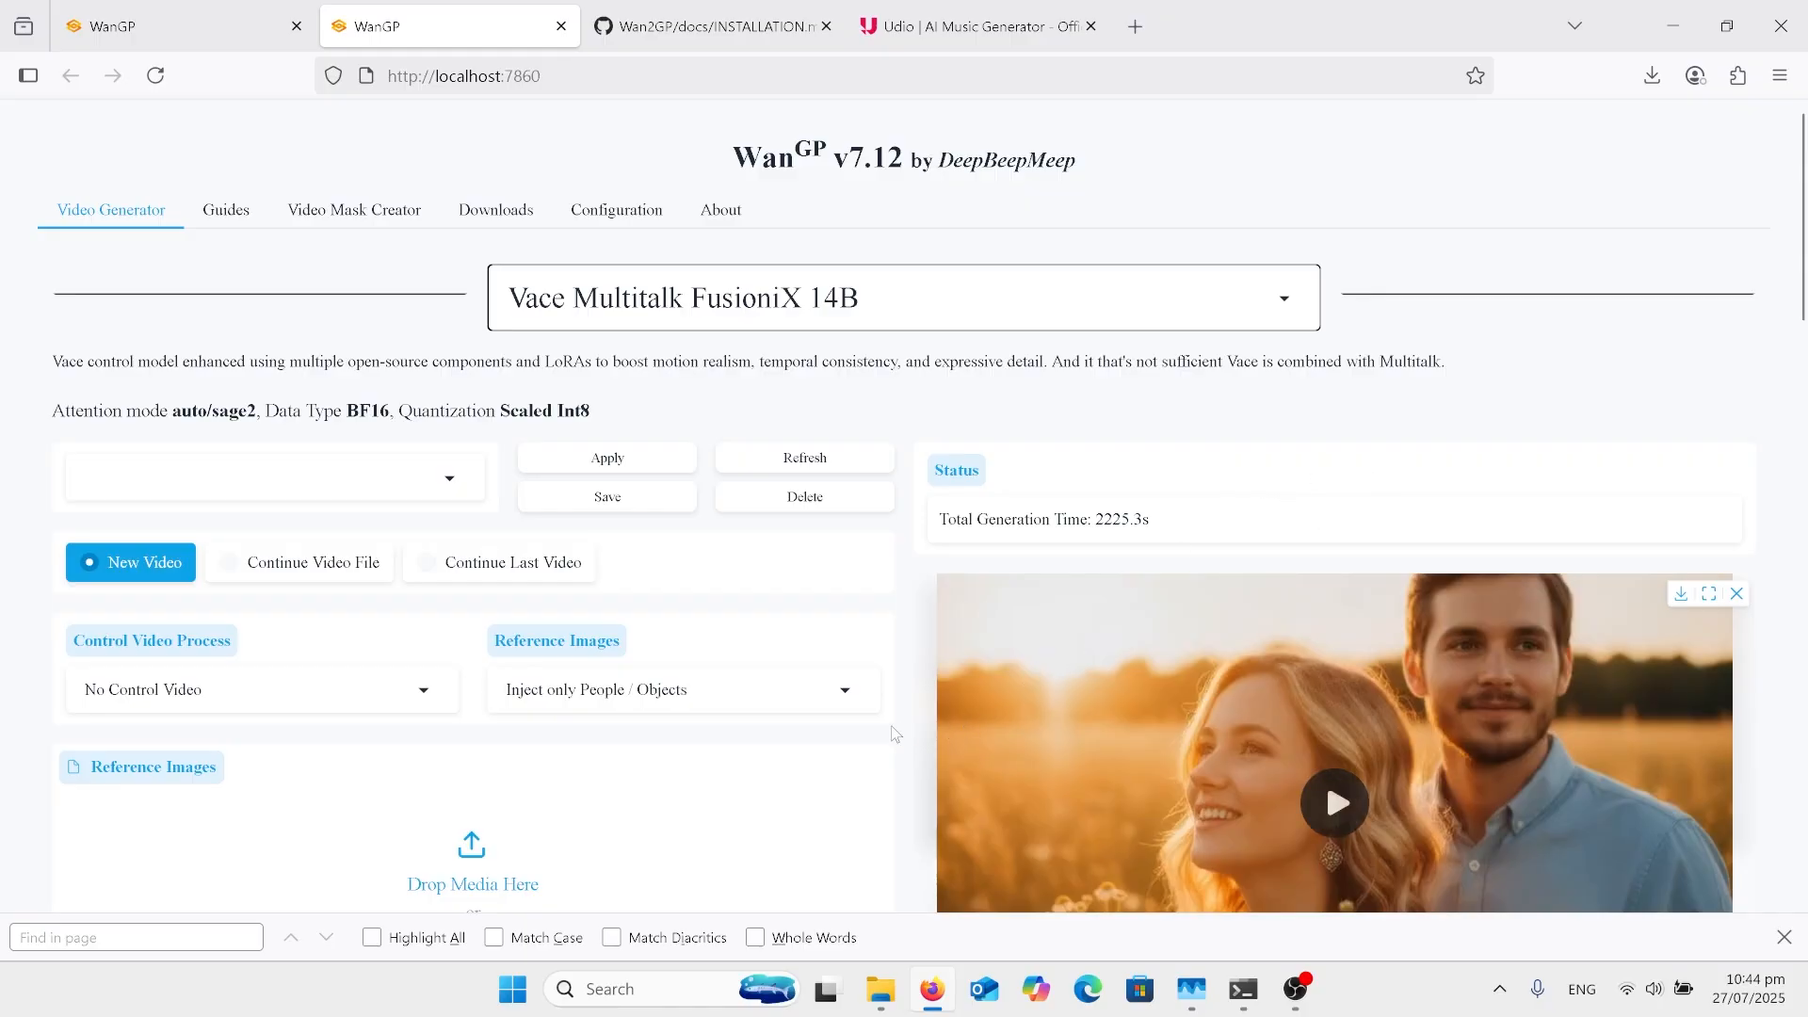
{"action": "scroll", "coordinate": [894, 734], "scroll_direction": "down", "scroll_amount": 1}
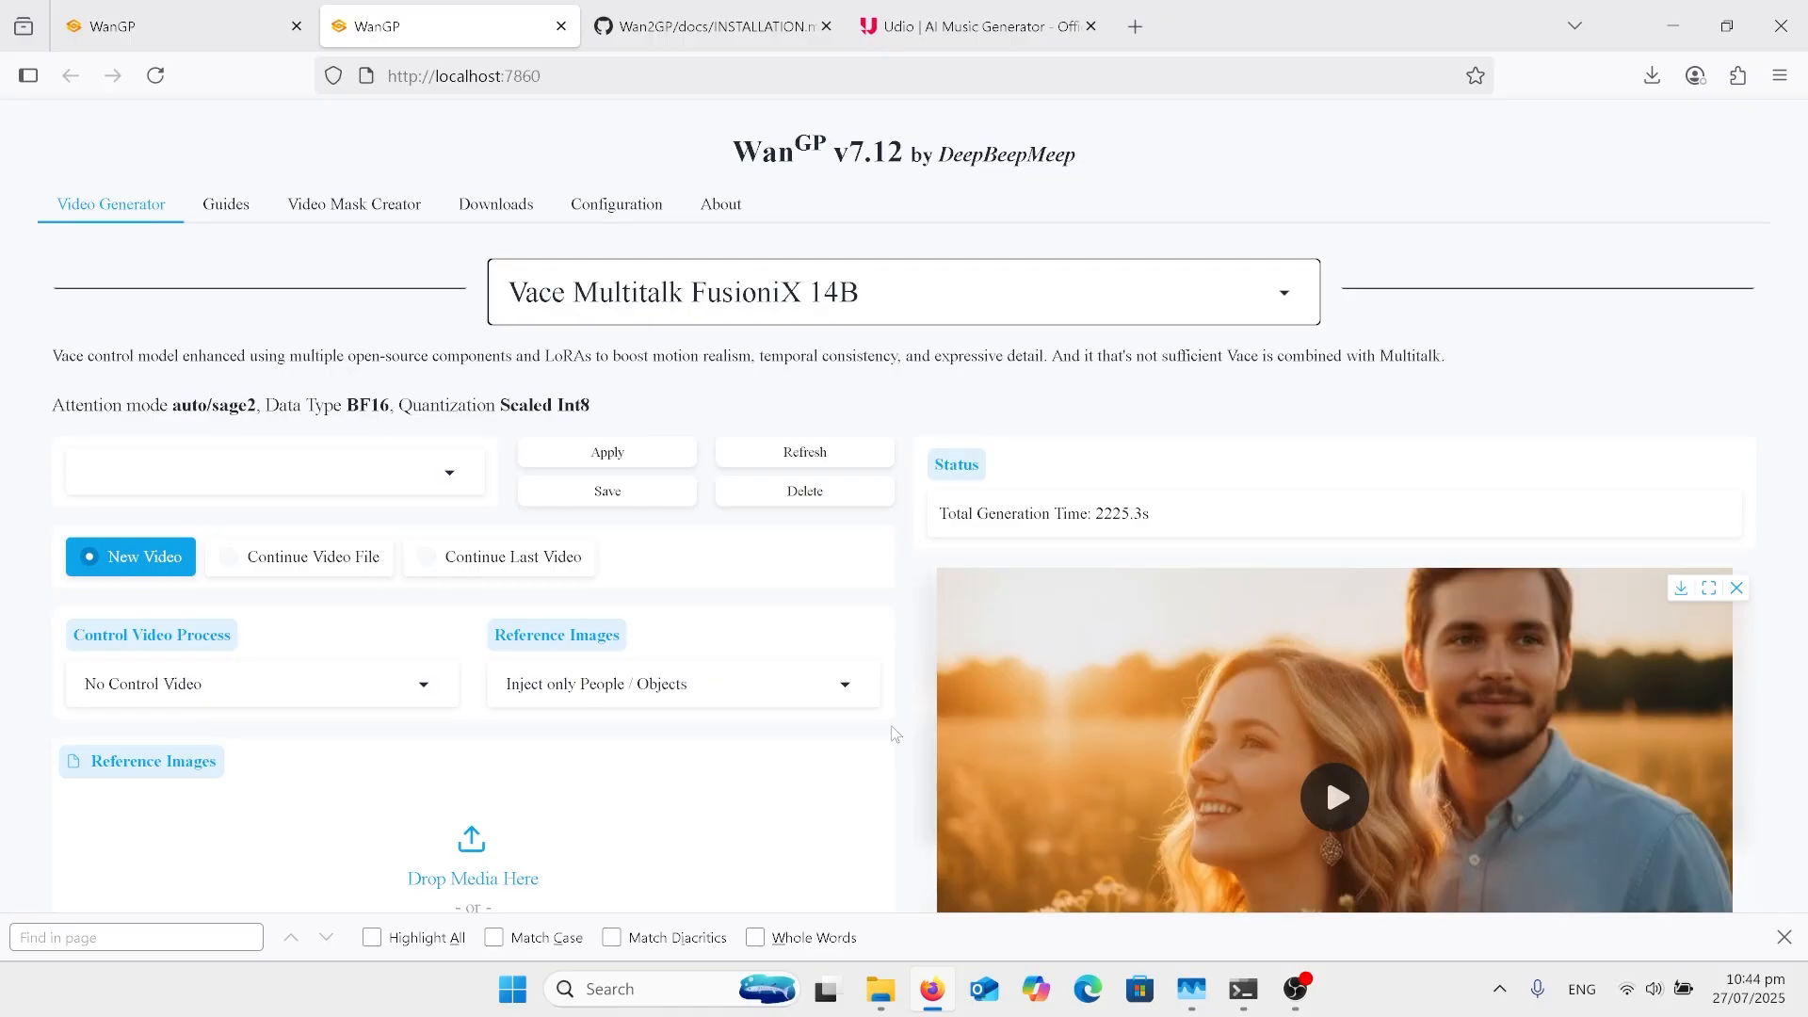
{"action": "scroll", "coordinate": [1049, 641], "scroll_direction": "down", "scroll_amount": 1}
{"action": "scroll", "coordinate": [1049, 641], "scroll_direction": "down", "scroll_amount": 1}
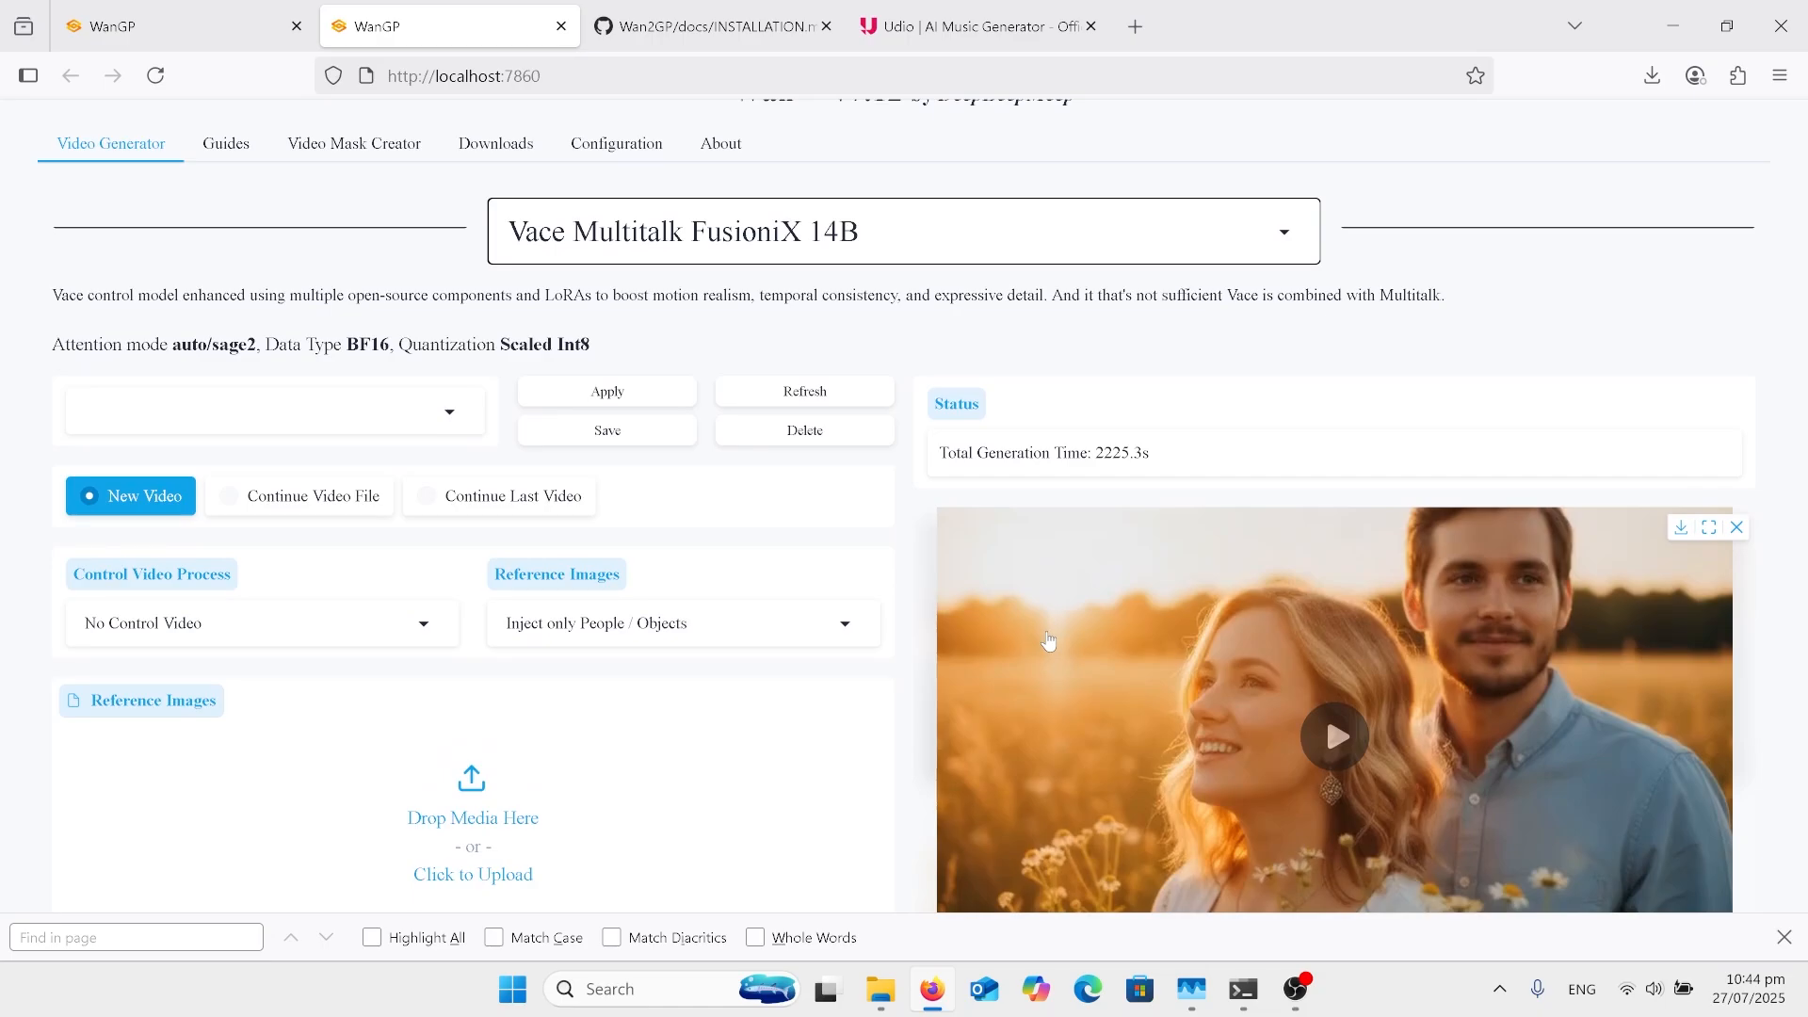
{"action": "scroll", "coordinate": [1049, 641], "scroll_direction": "down", "scroll_amount": 1}
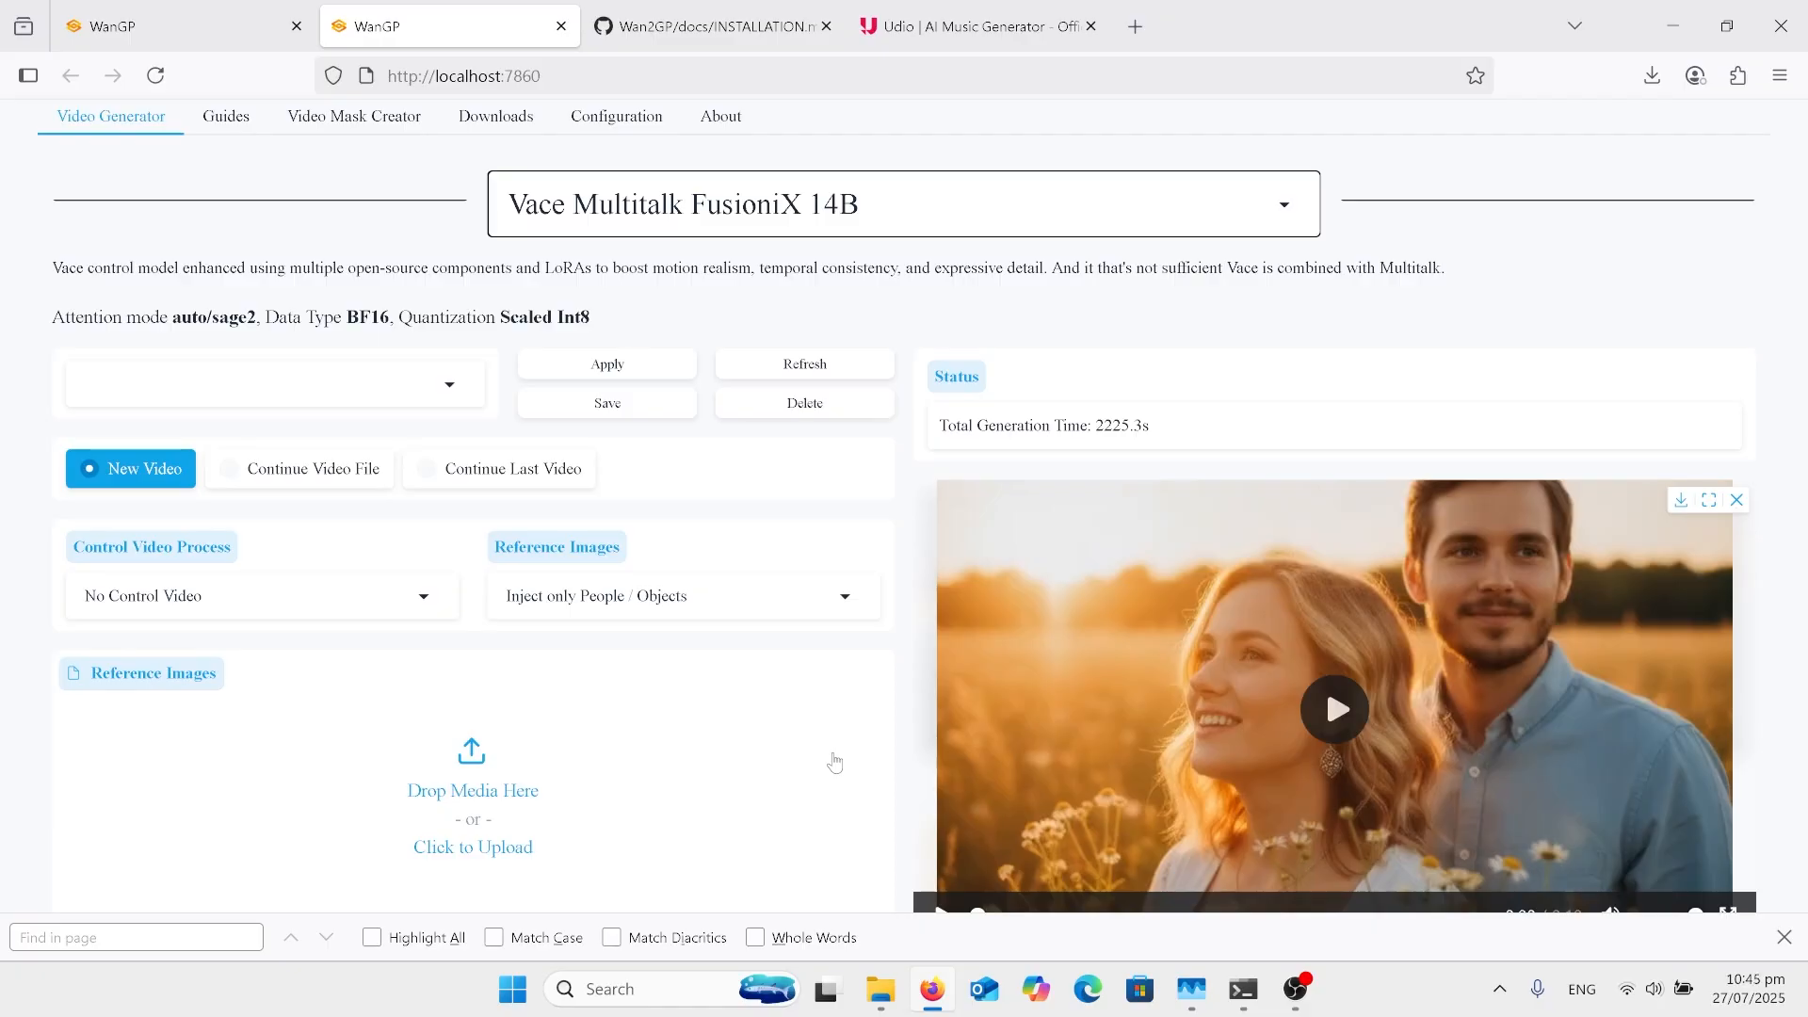
{"action": "scroll", "coordinate": [835, 762], "scroll_direction": "up", "scroll_amount": 2}
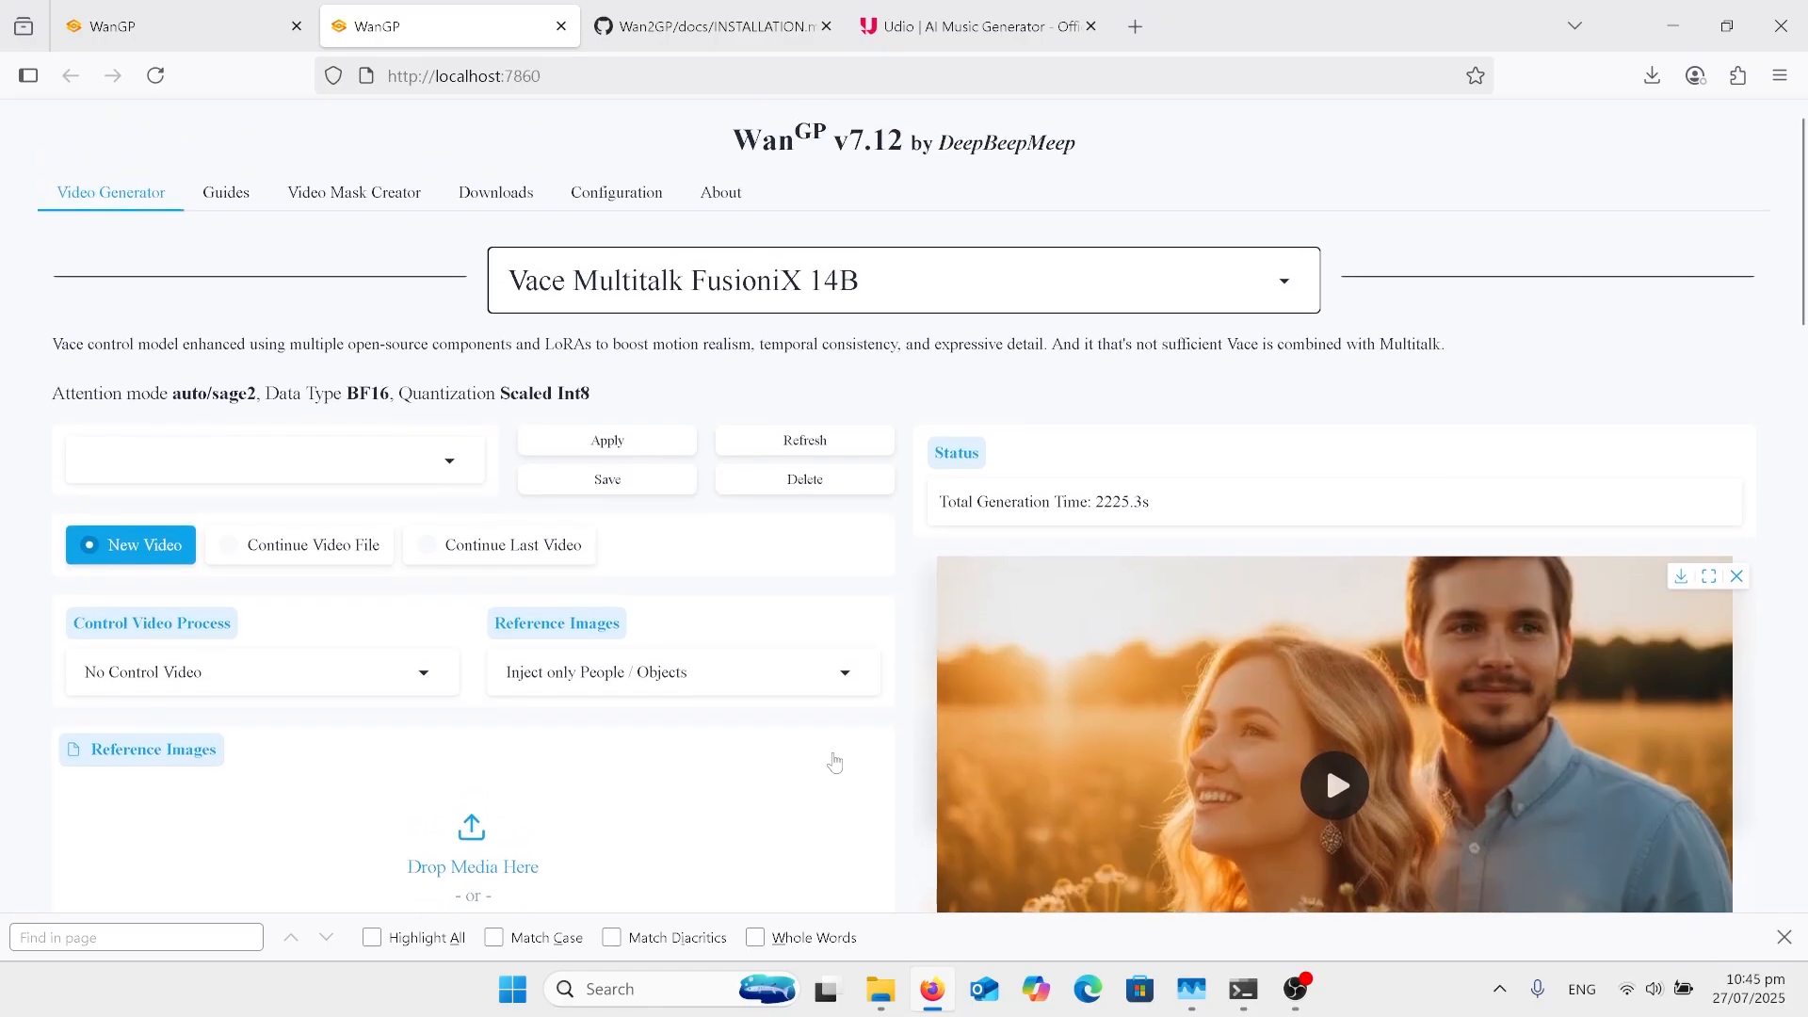